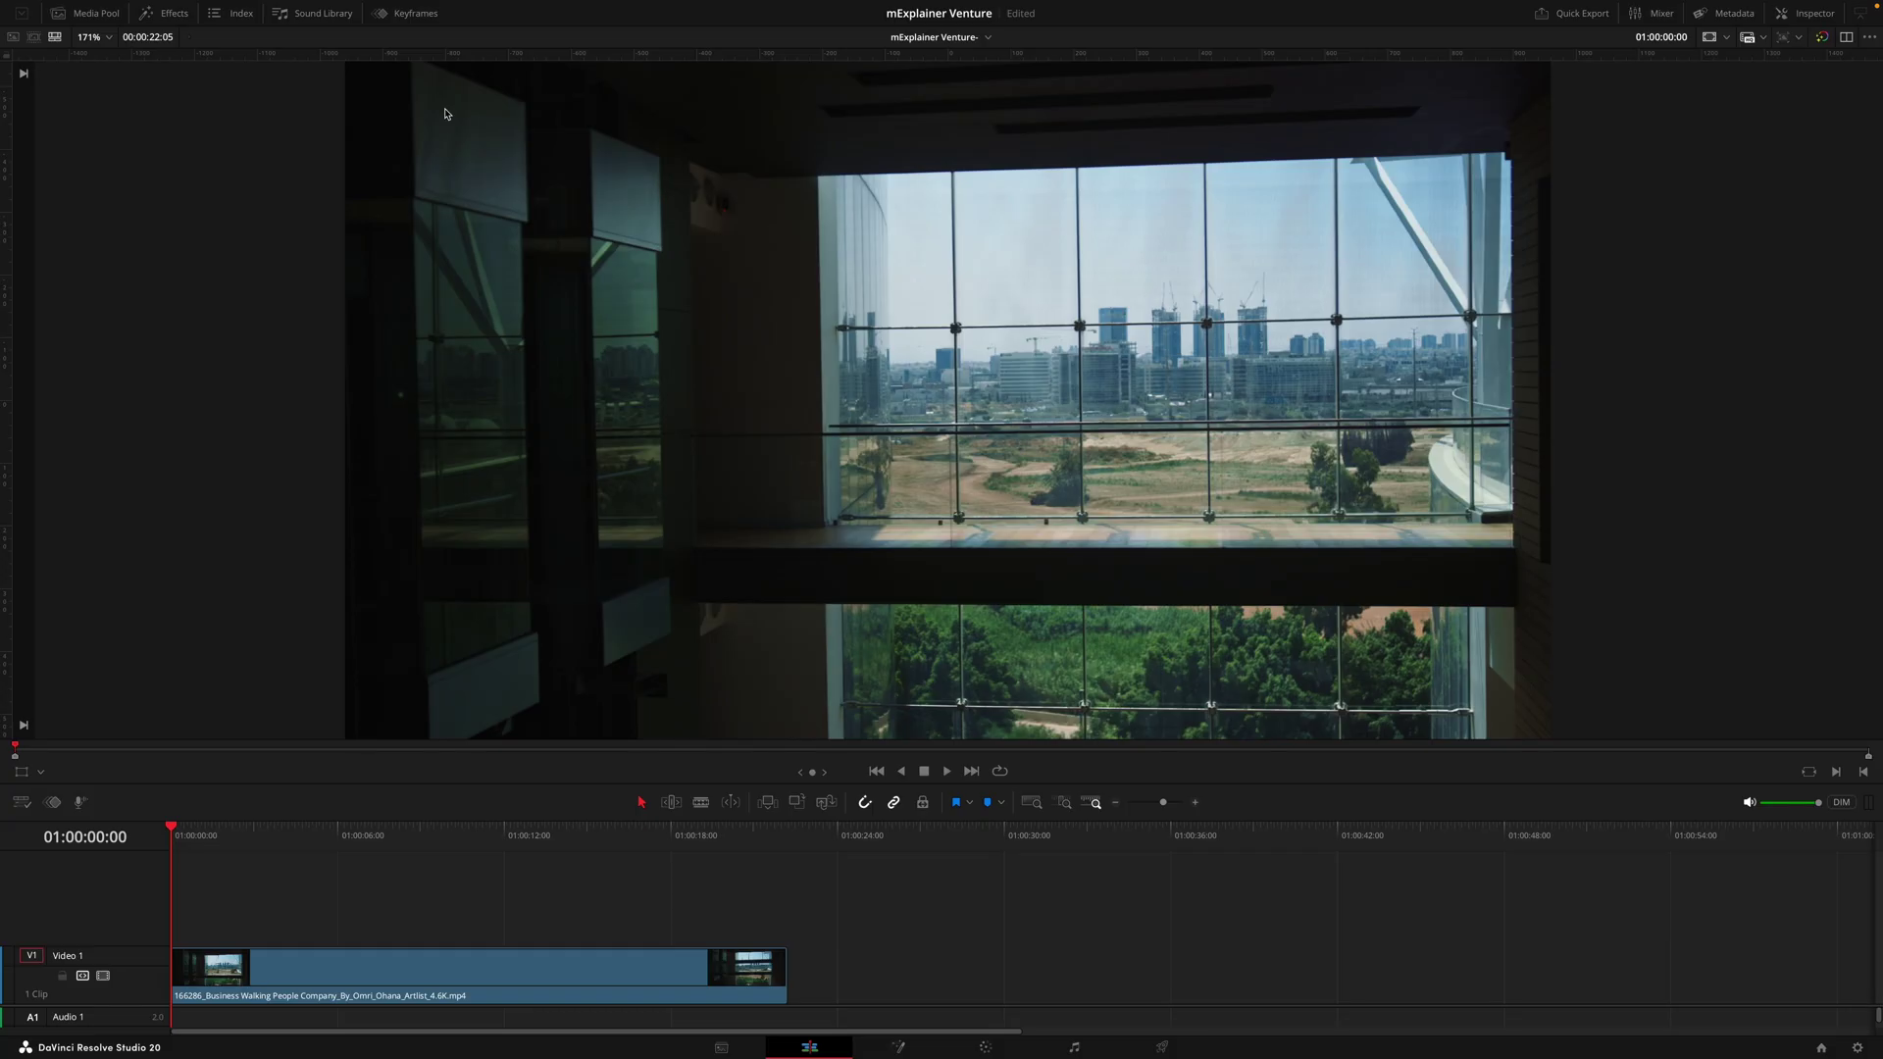
# Show the Effects Library panel next to the business footage timeline.
pyautogui.click(145, 13)
# Search the effects library for 'mExplainer Venture', expand all its categories and browse the templates.
pyautogui.click(176, 70)
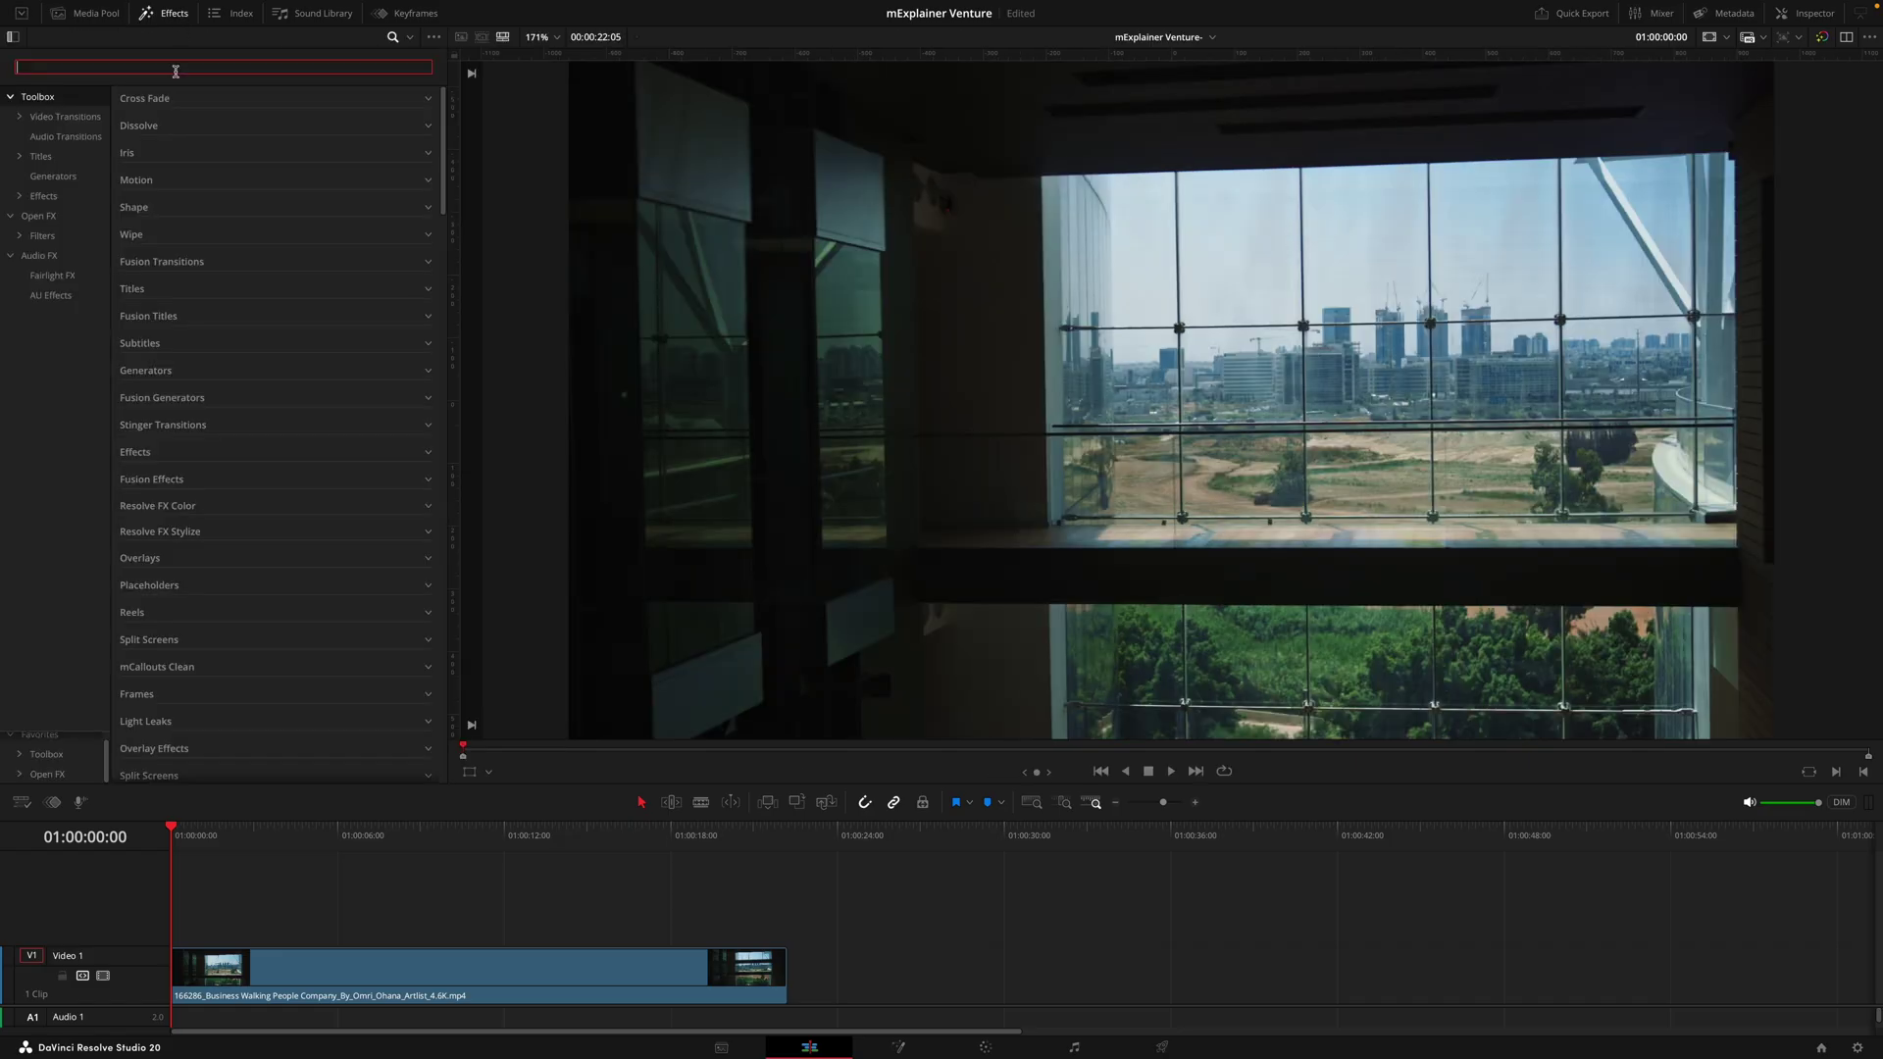
pyautogui.write('mExplainer Venture')
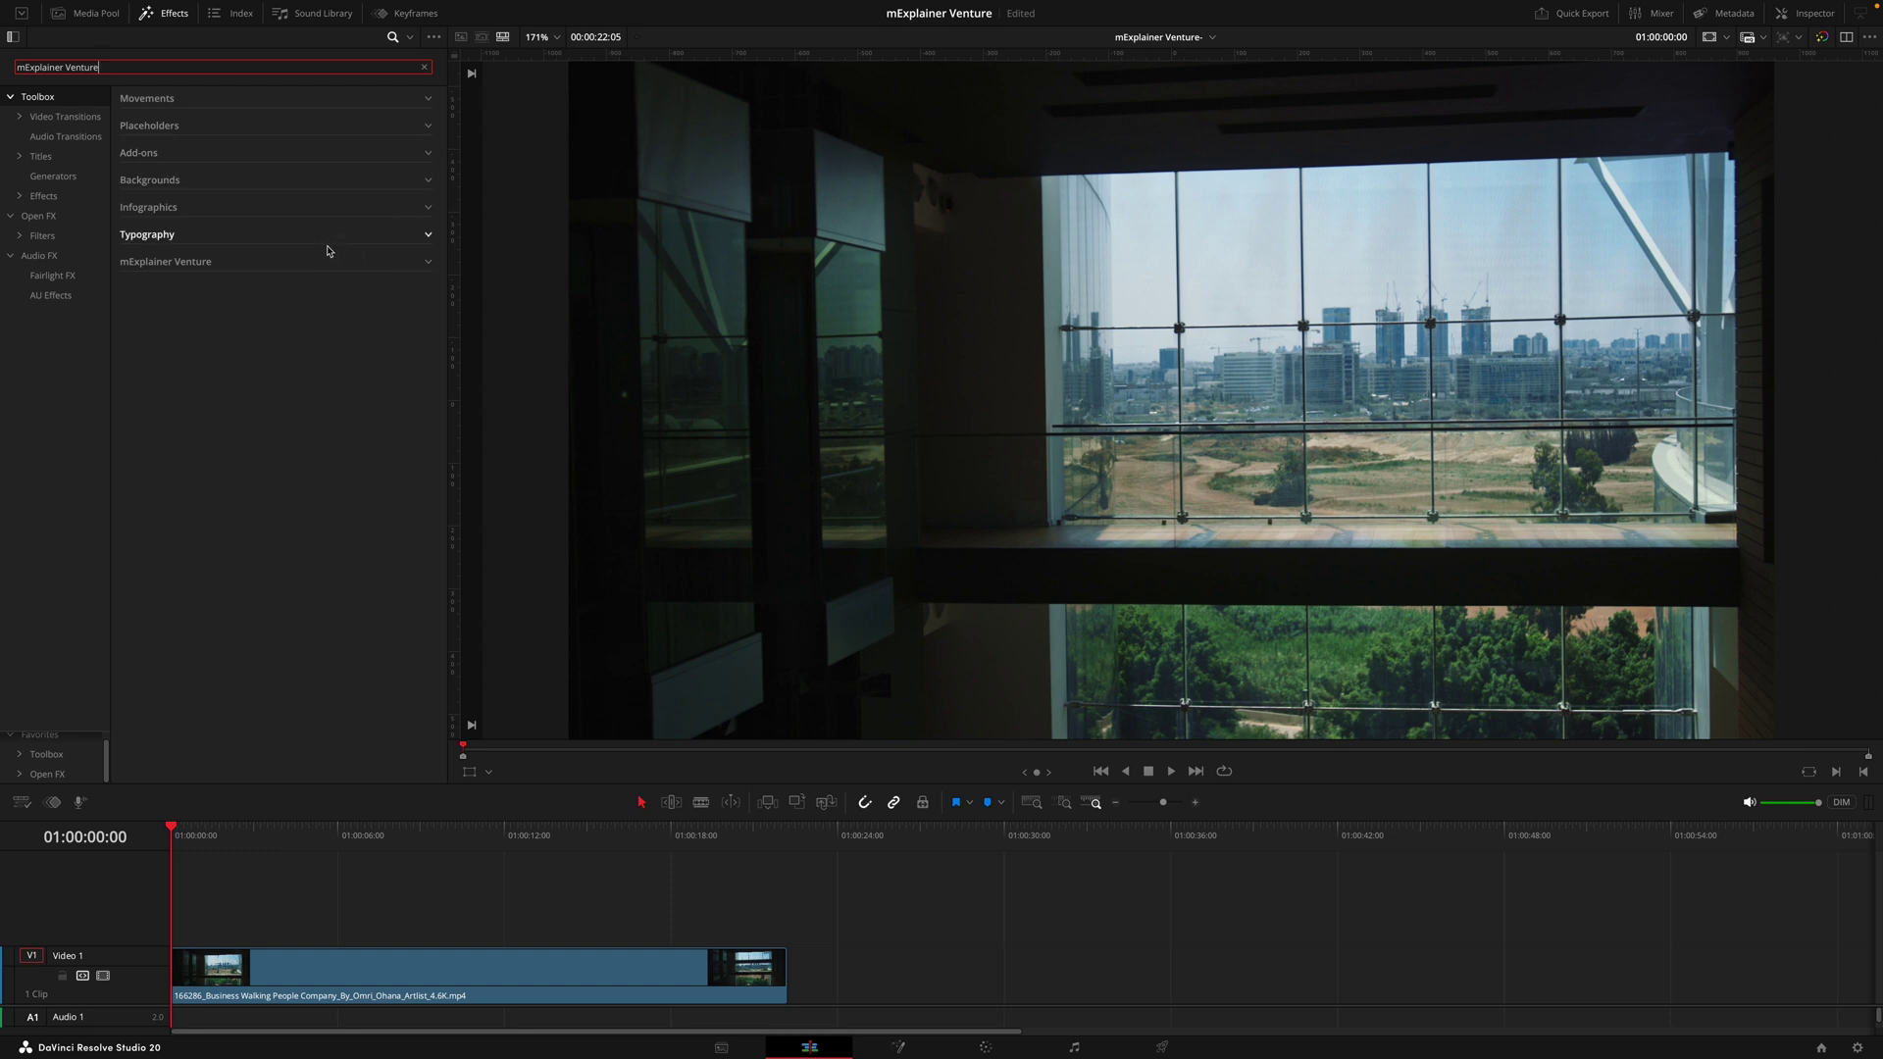
pyautogui.click(429, 266)
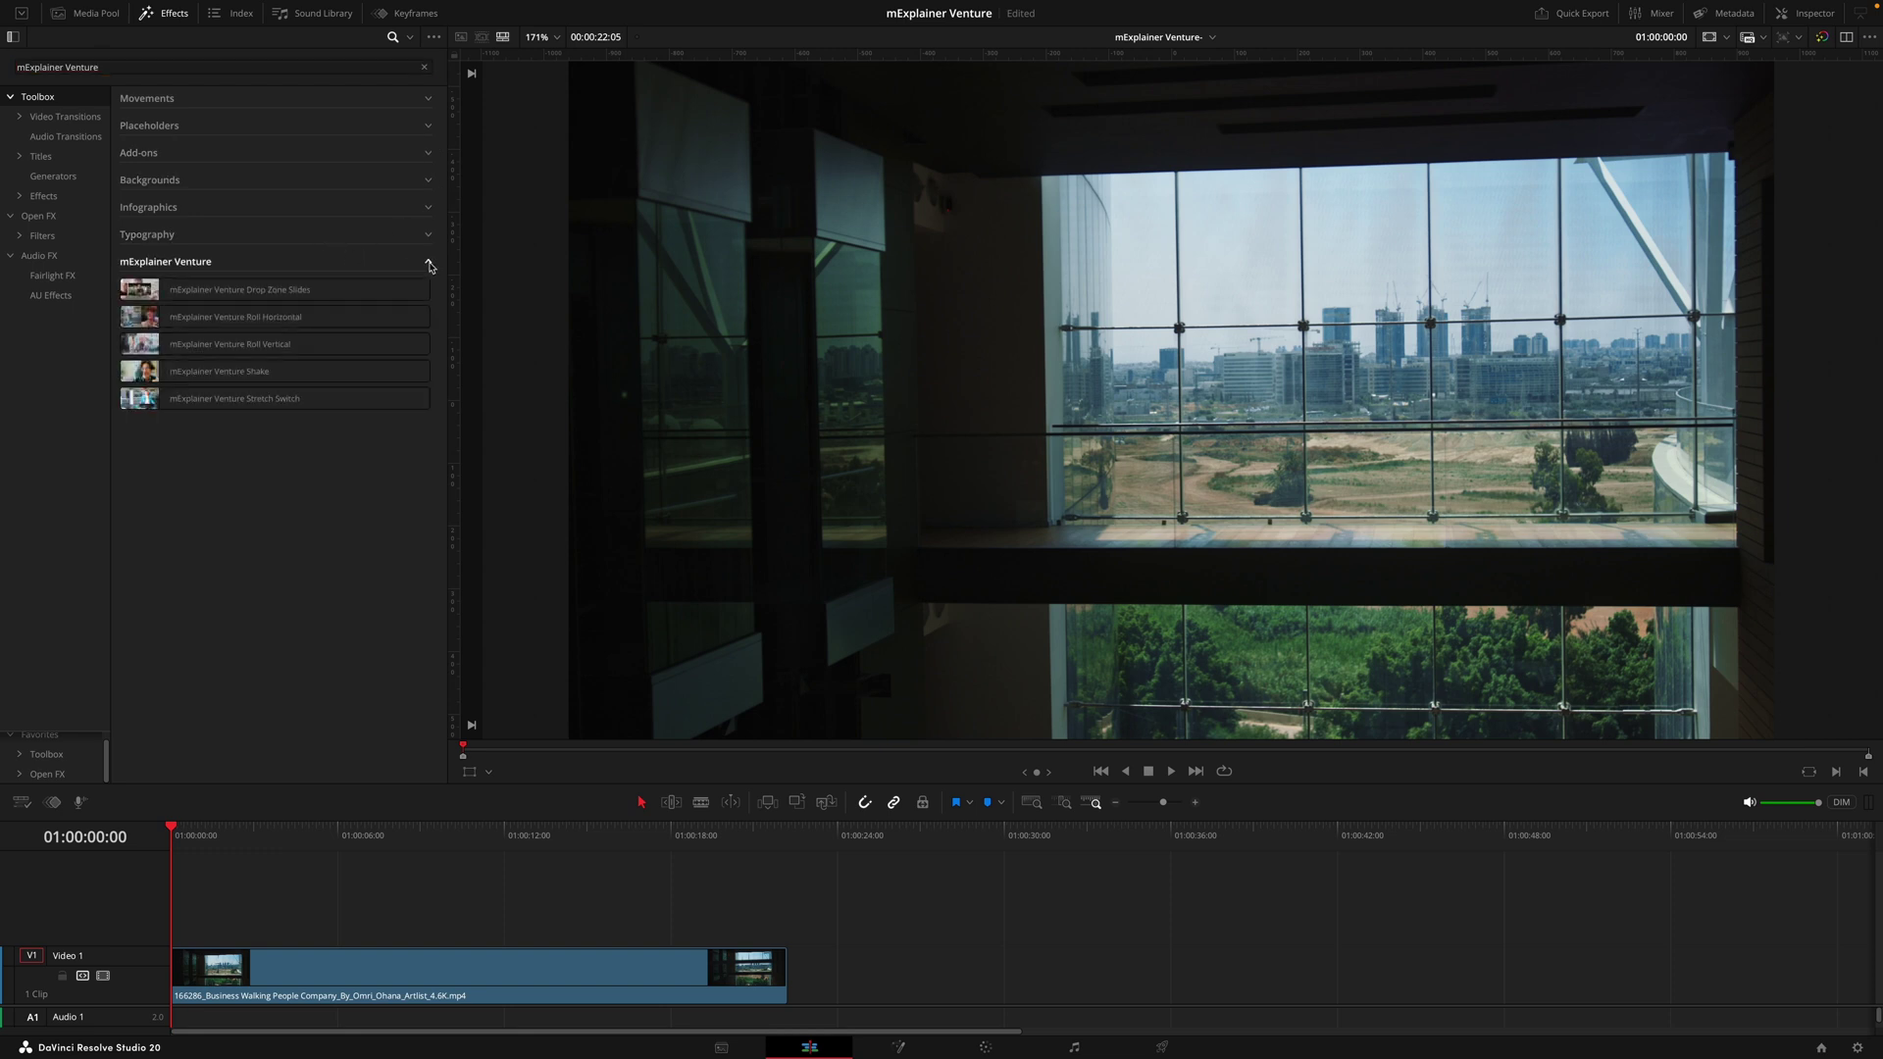
pyautogui.keyDown('alt'); pyautogui.click(429, 99); pyautogui.keyUp('alt')
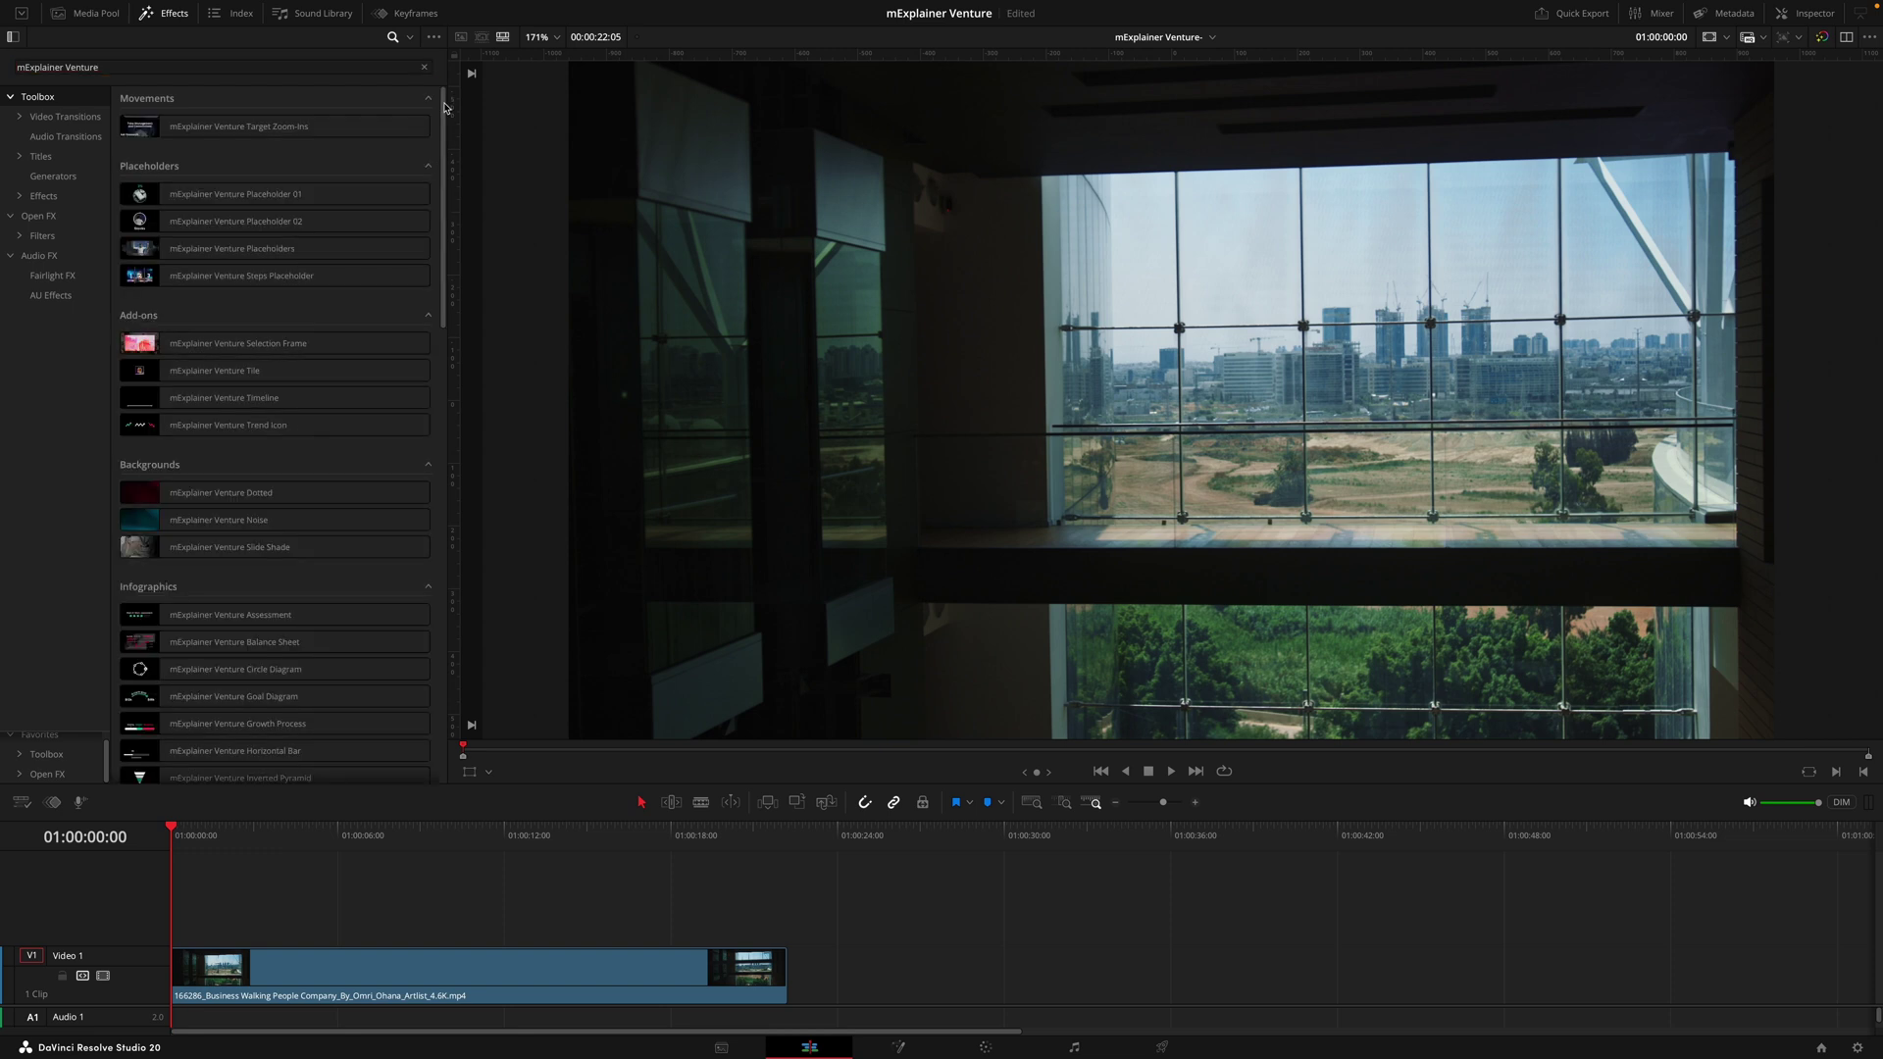
pyautogui.moveTo(444, 107); pyautogui.dragTo(441, 321)
pyautogui.scroll(-10, 399, 533)
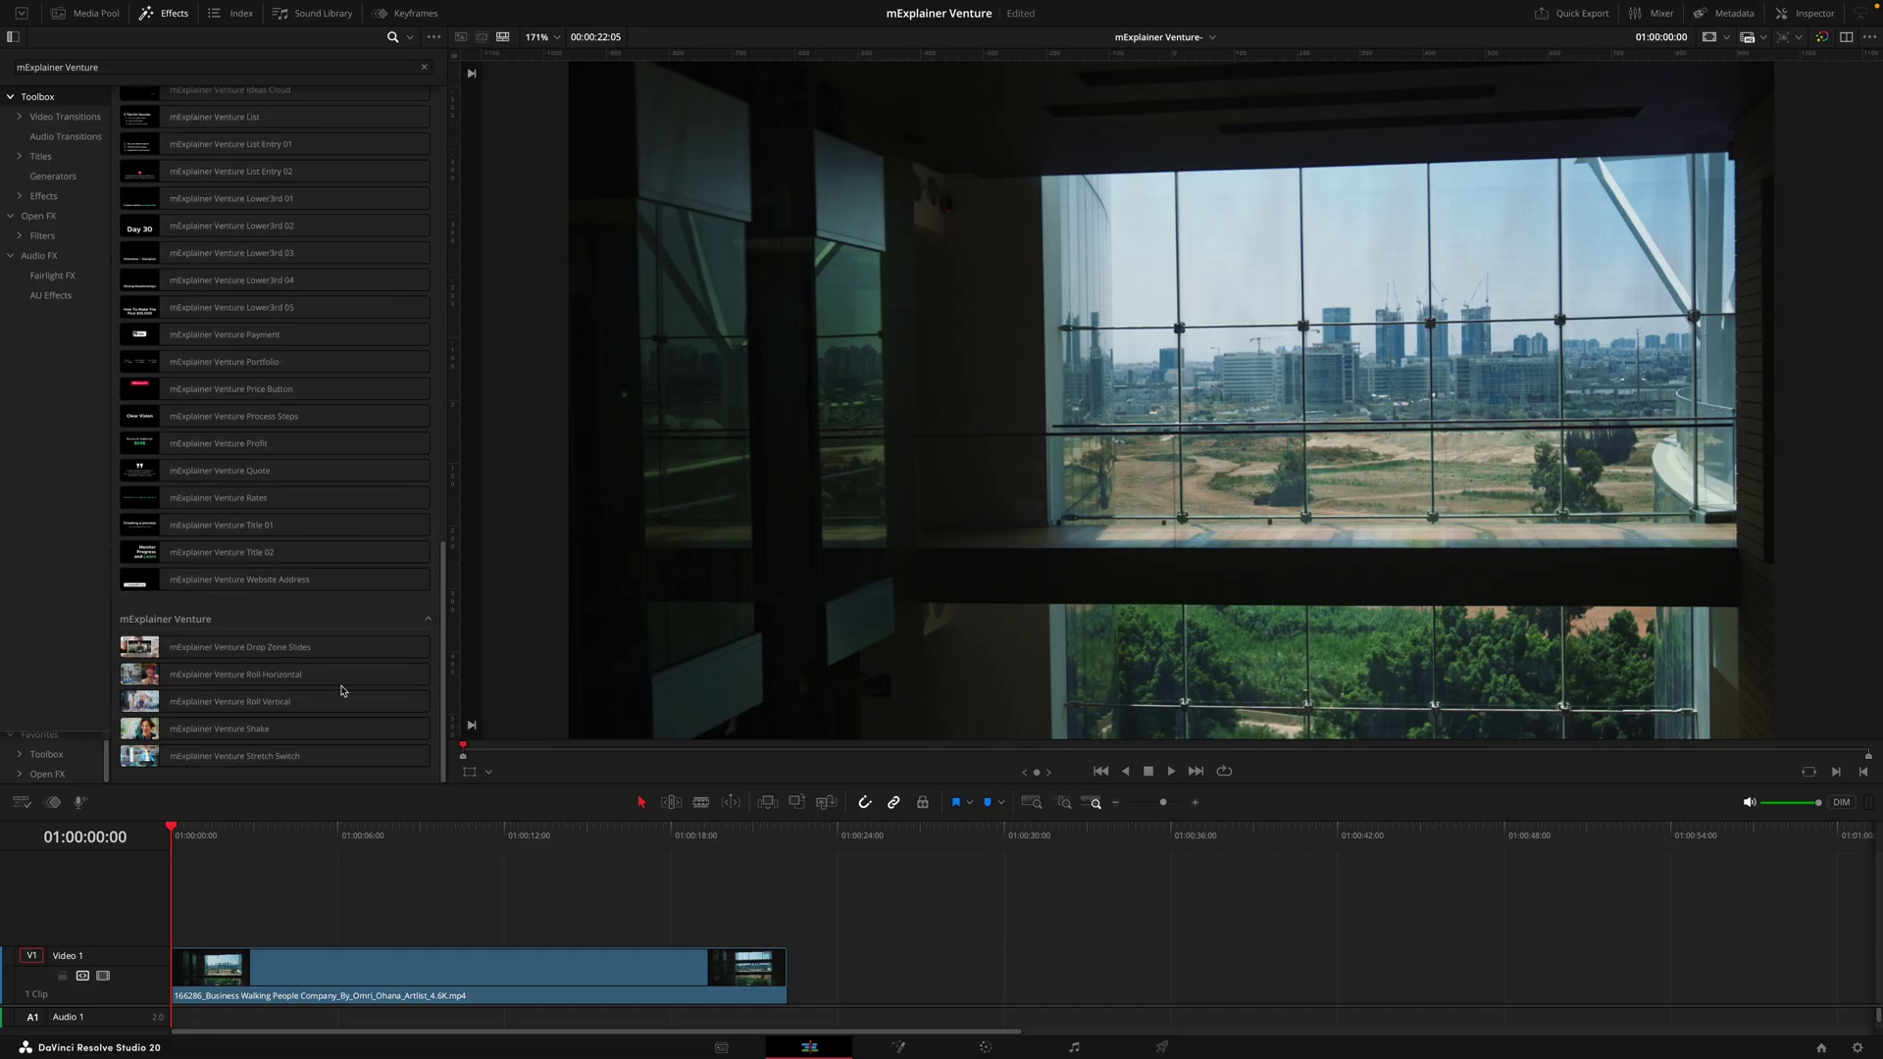
pyautogui.scroll(8, 353, 424)
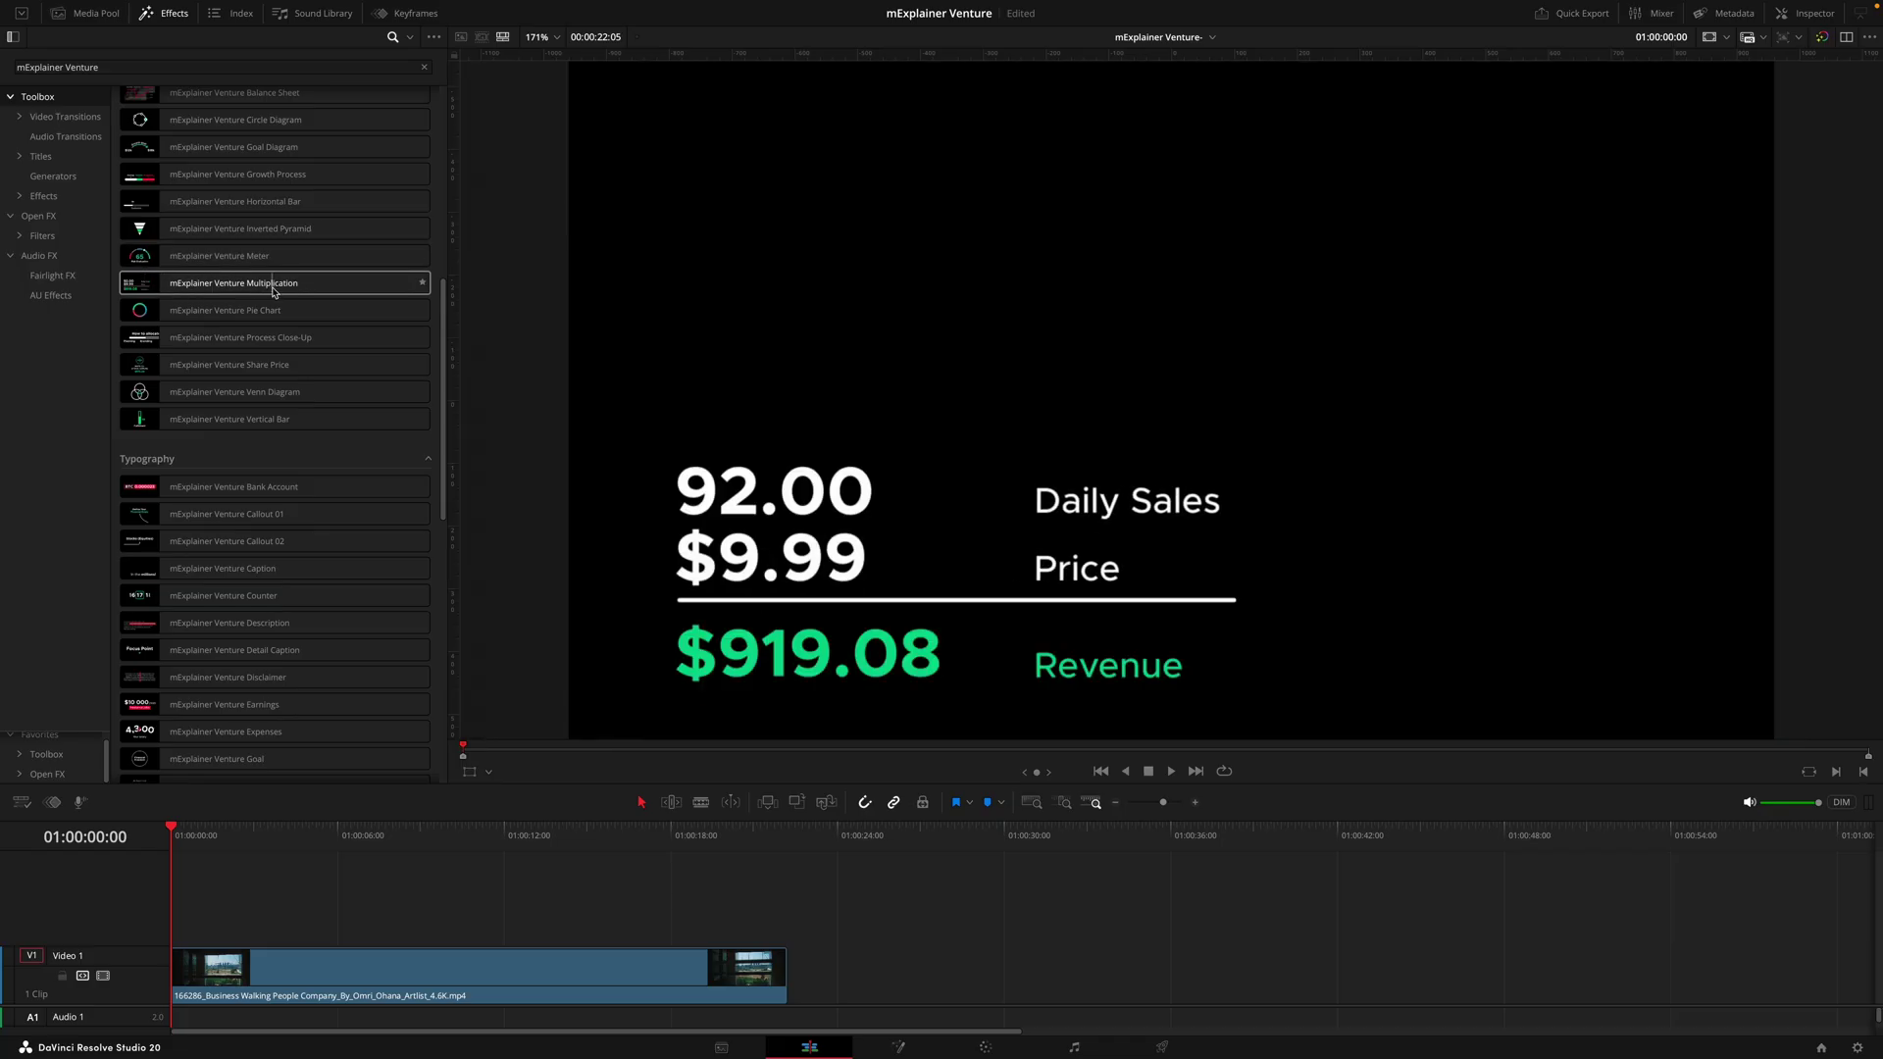
pyautogui.scroll(4, 185, 294)
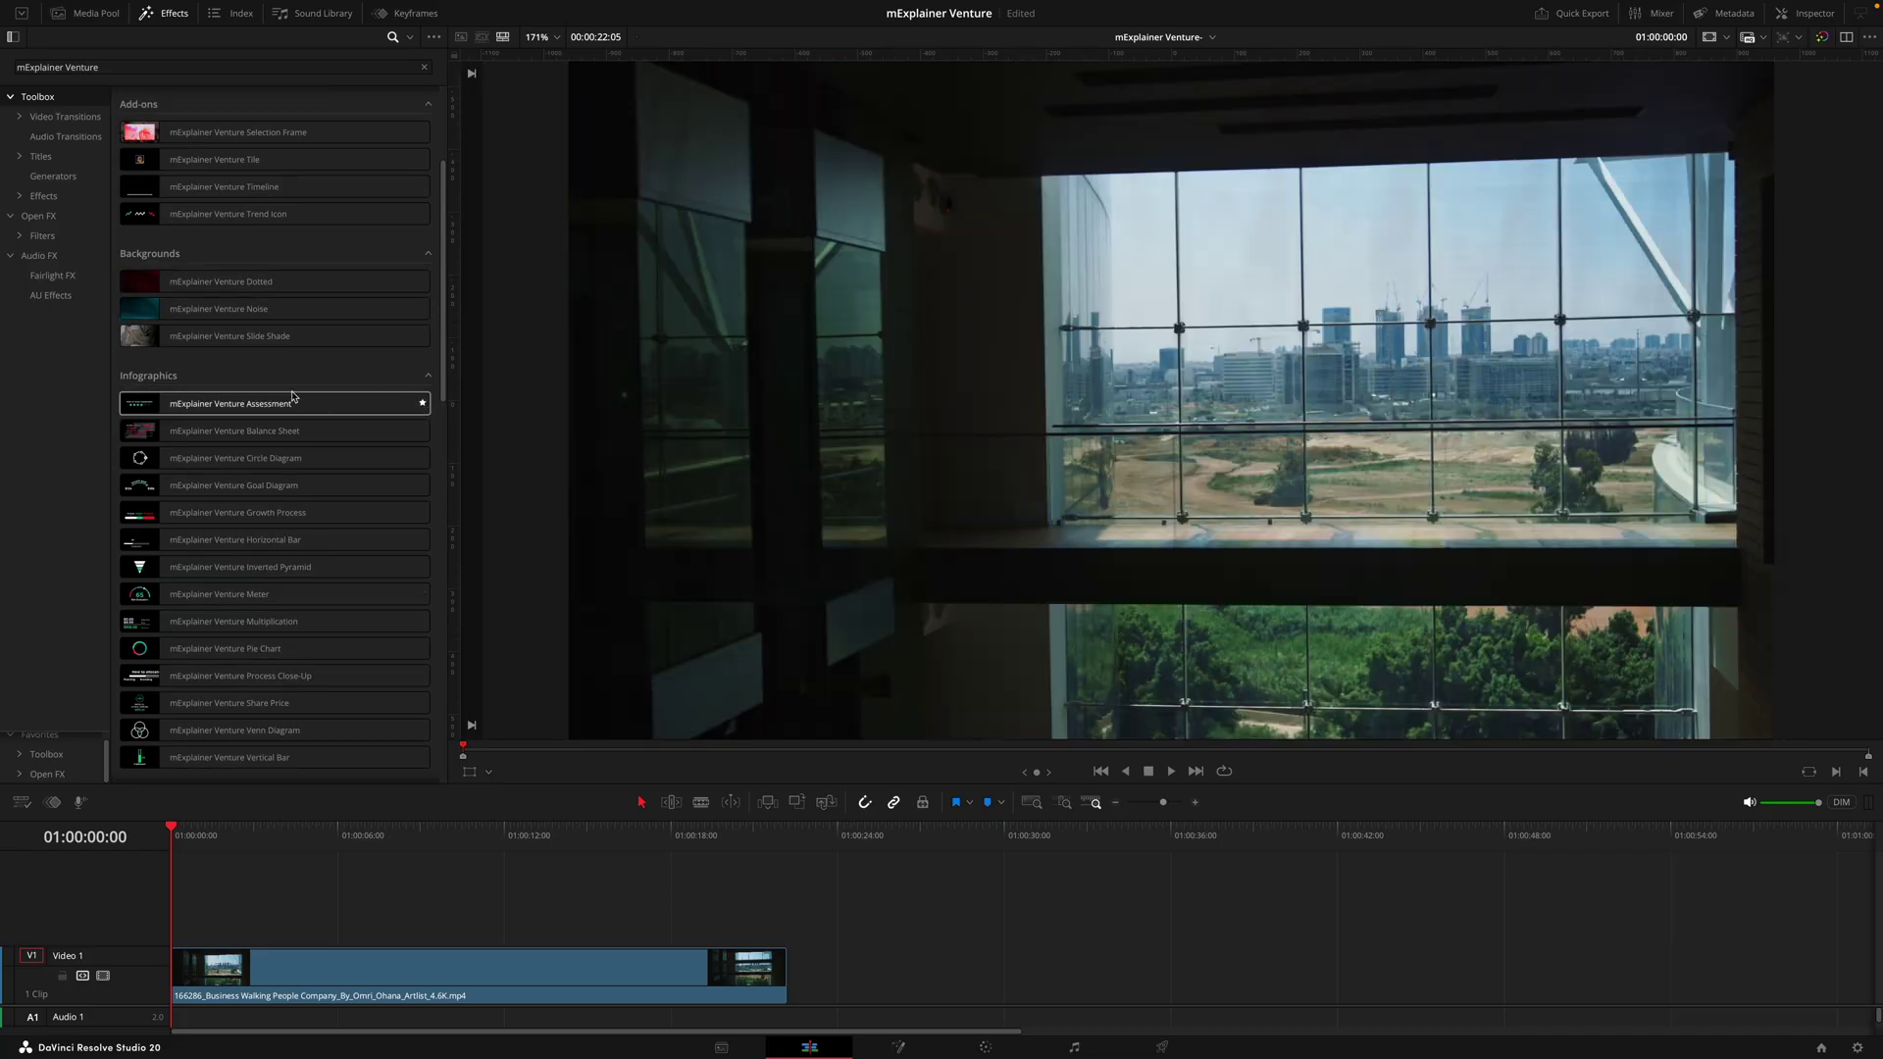
pyautogui.scroll(3, 422, 255)
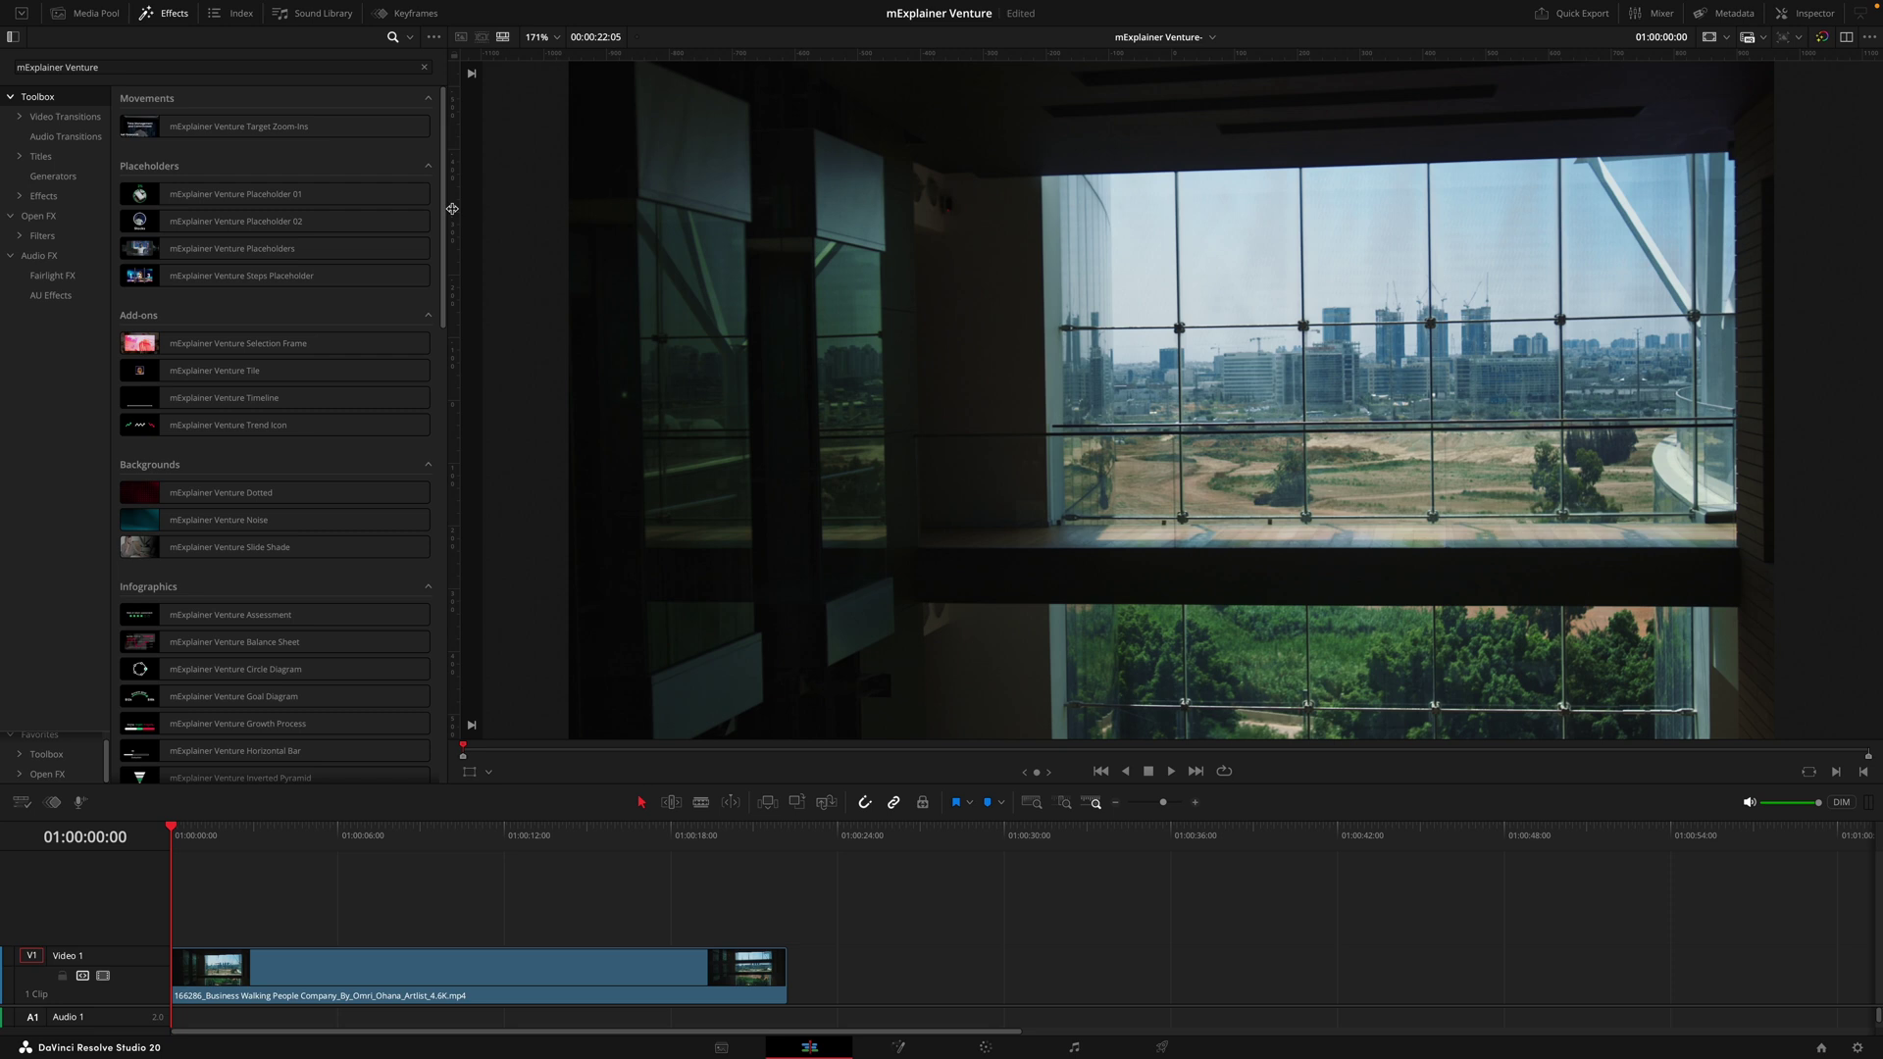
# Place the Infographics Assessment title on a new track above the footage with 4K Quality on.
pyautogui.click(44, 156)
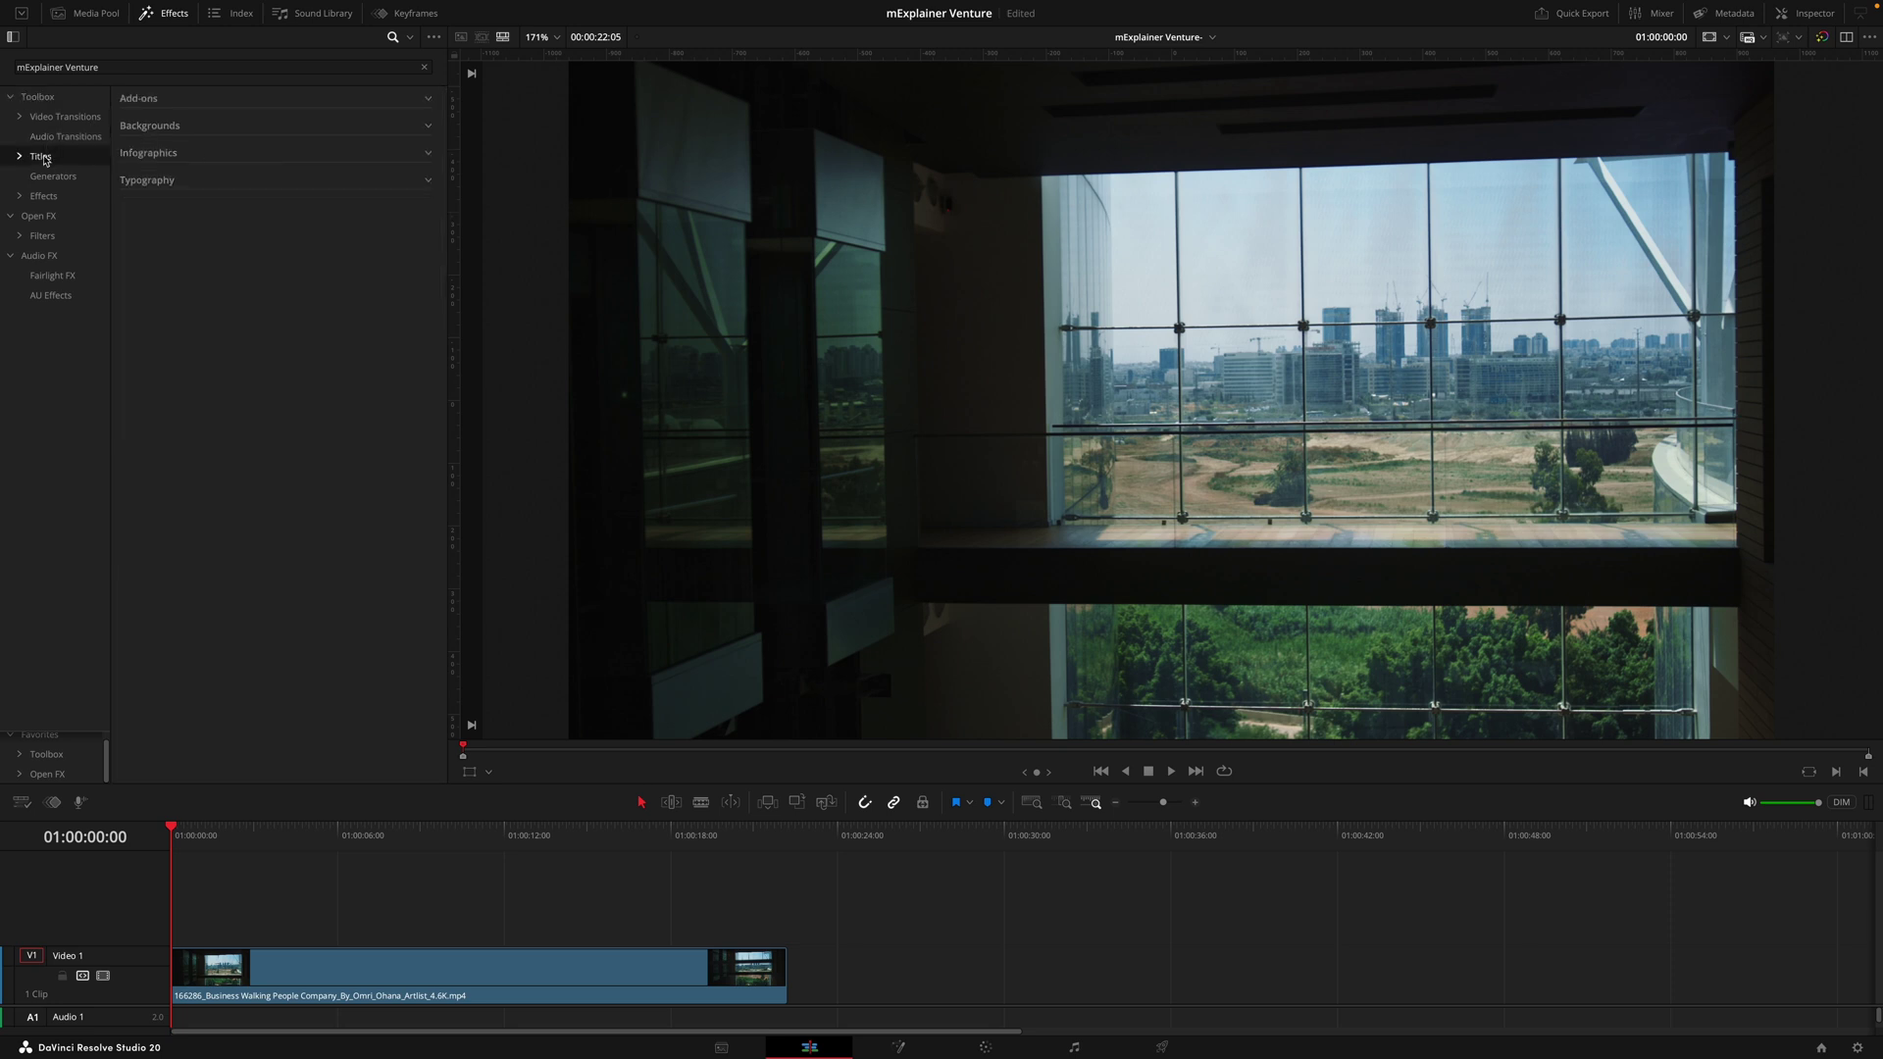
pyautogui.click(428, 154)
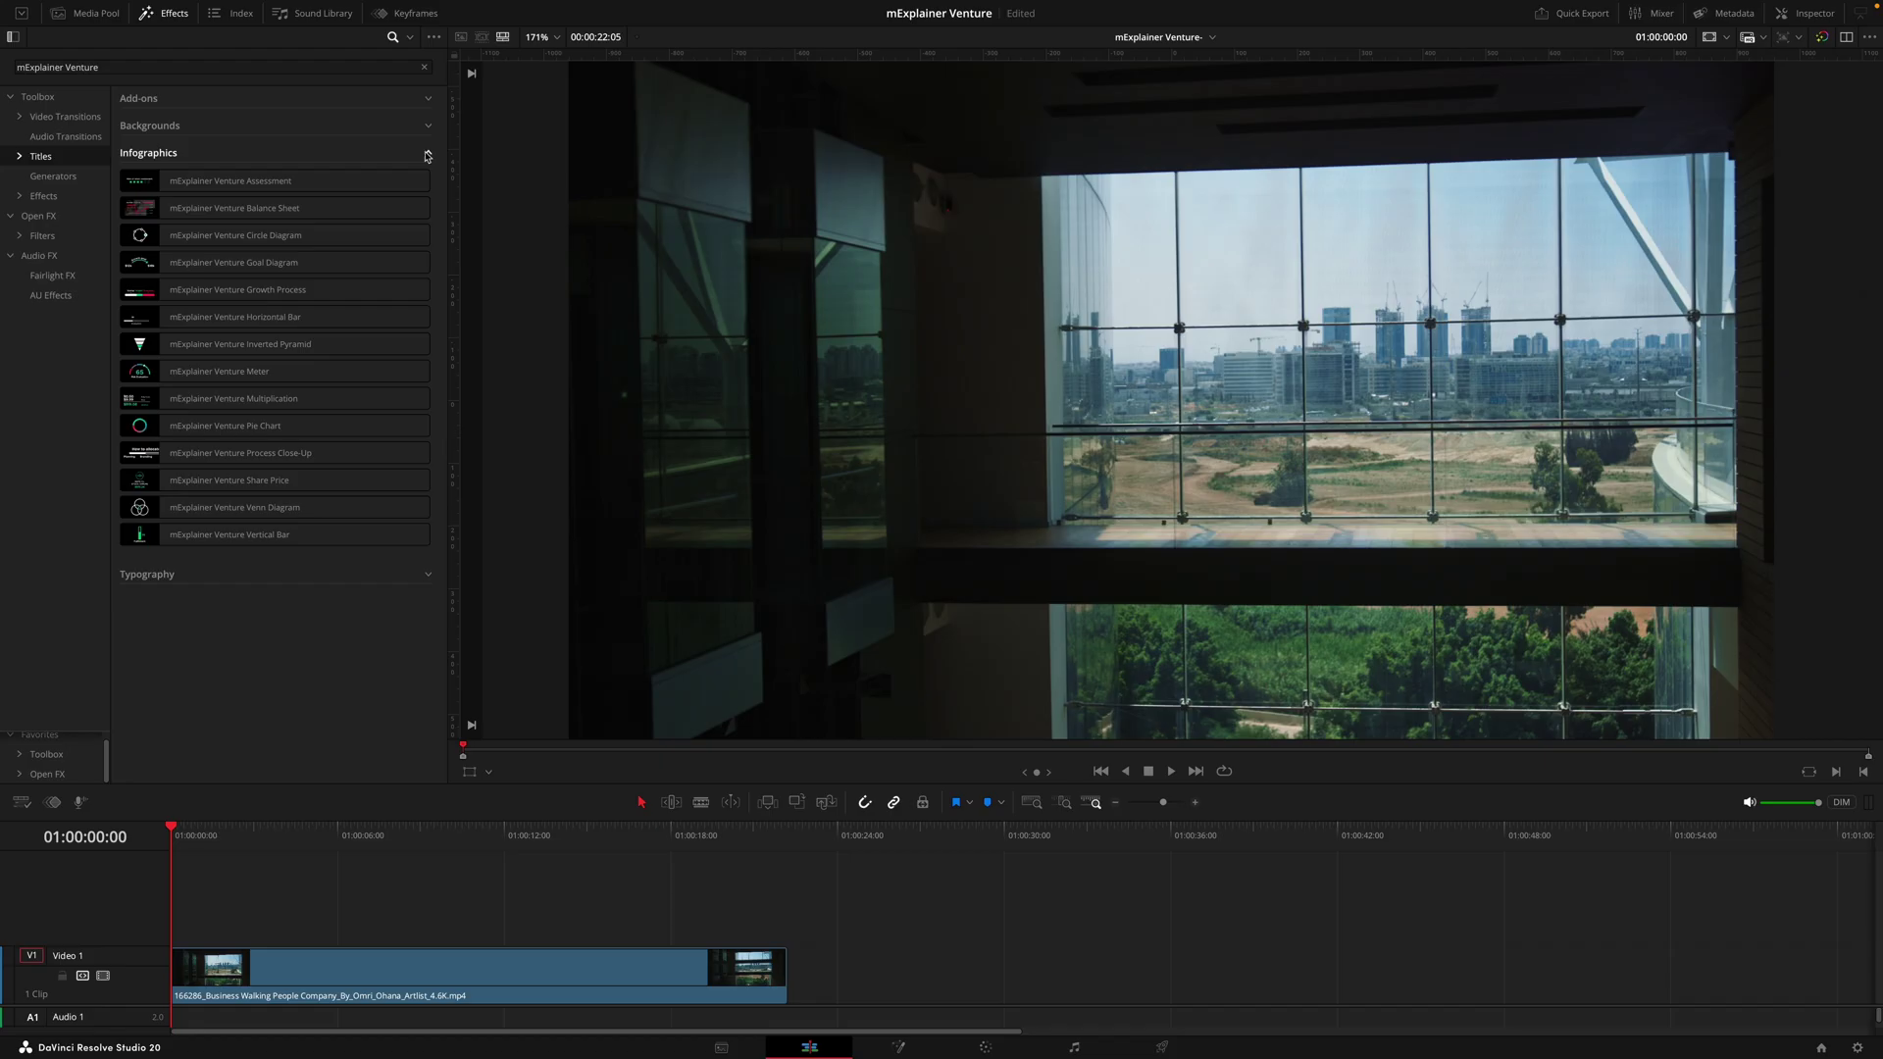
pyautogui.moveTo(294, 181); pyautogui.dragTo(246, 852)
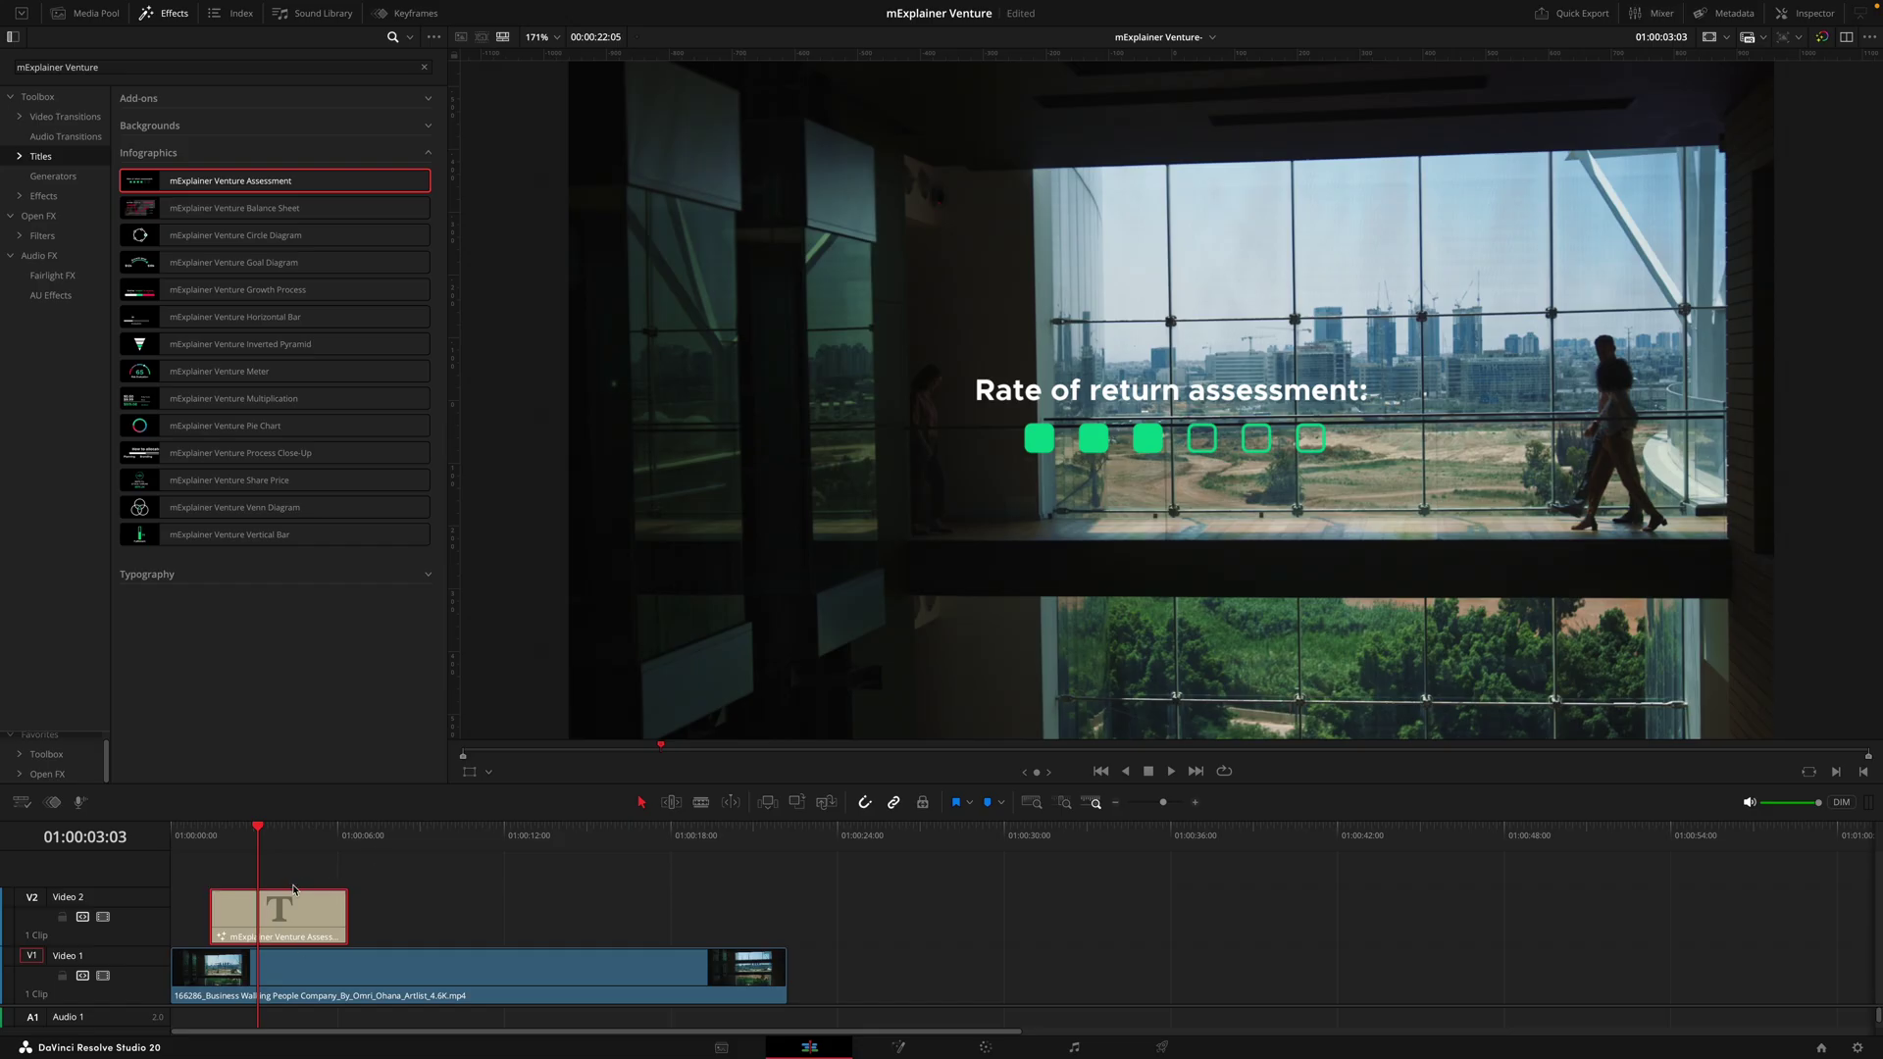
pyautogui.click(1780, 13)
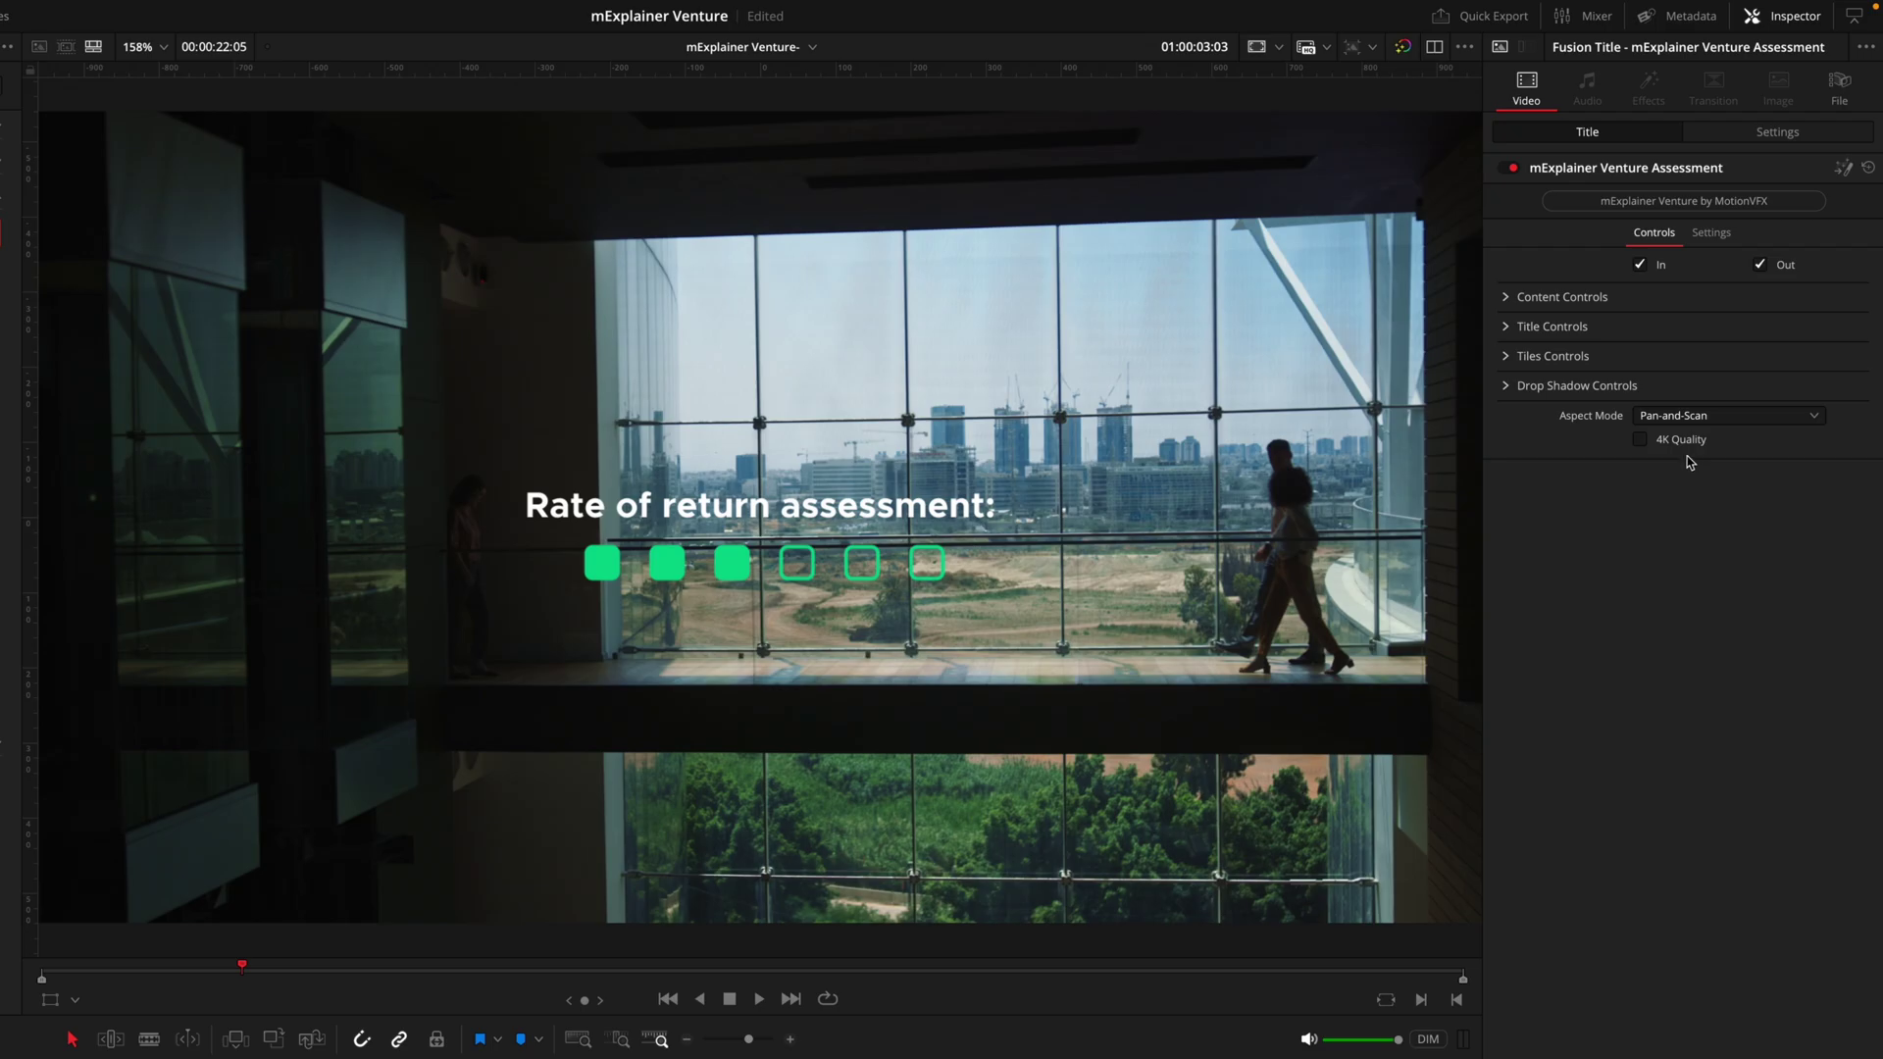
pyautogui.click(1687, 448)
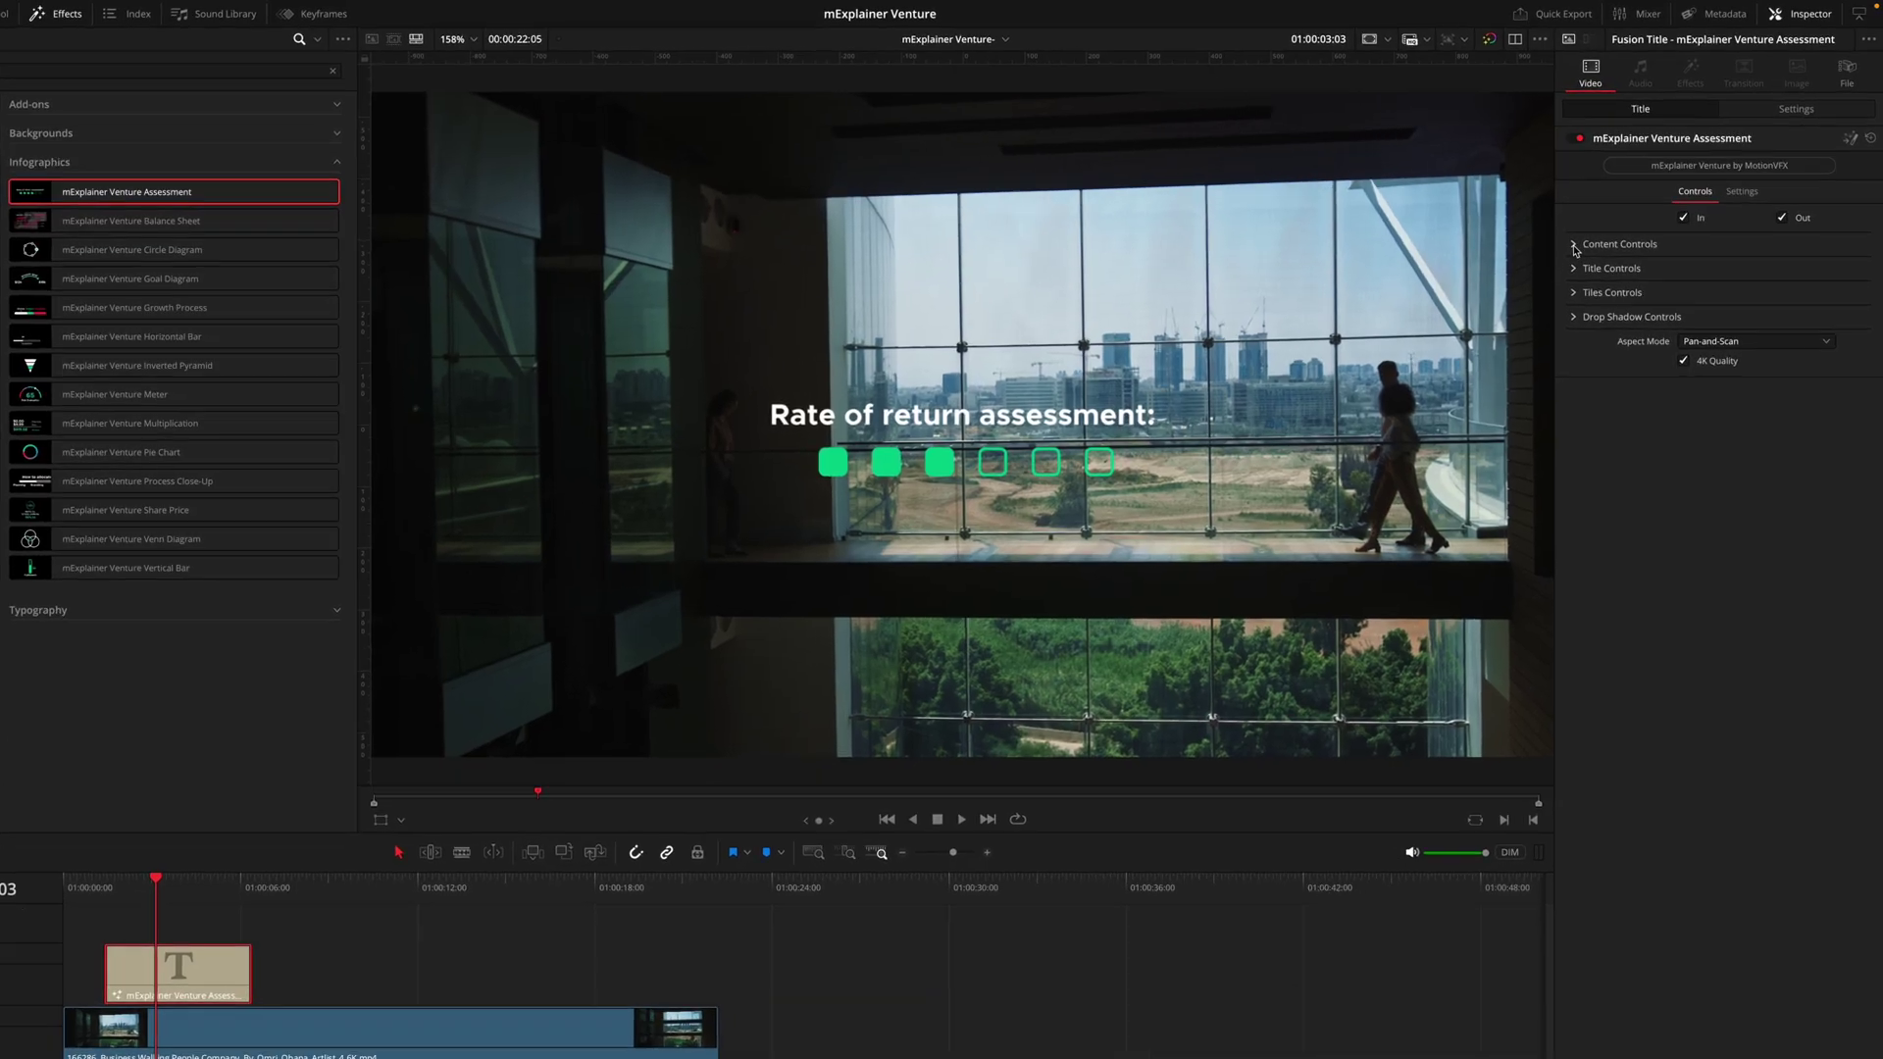
# Nudge the title's position, then reset it to rotation 0, scale 1.0 and centred.
pyautogui.click(1591, 229)
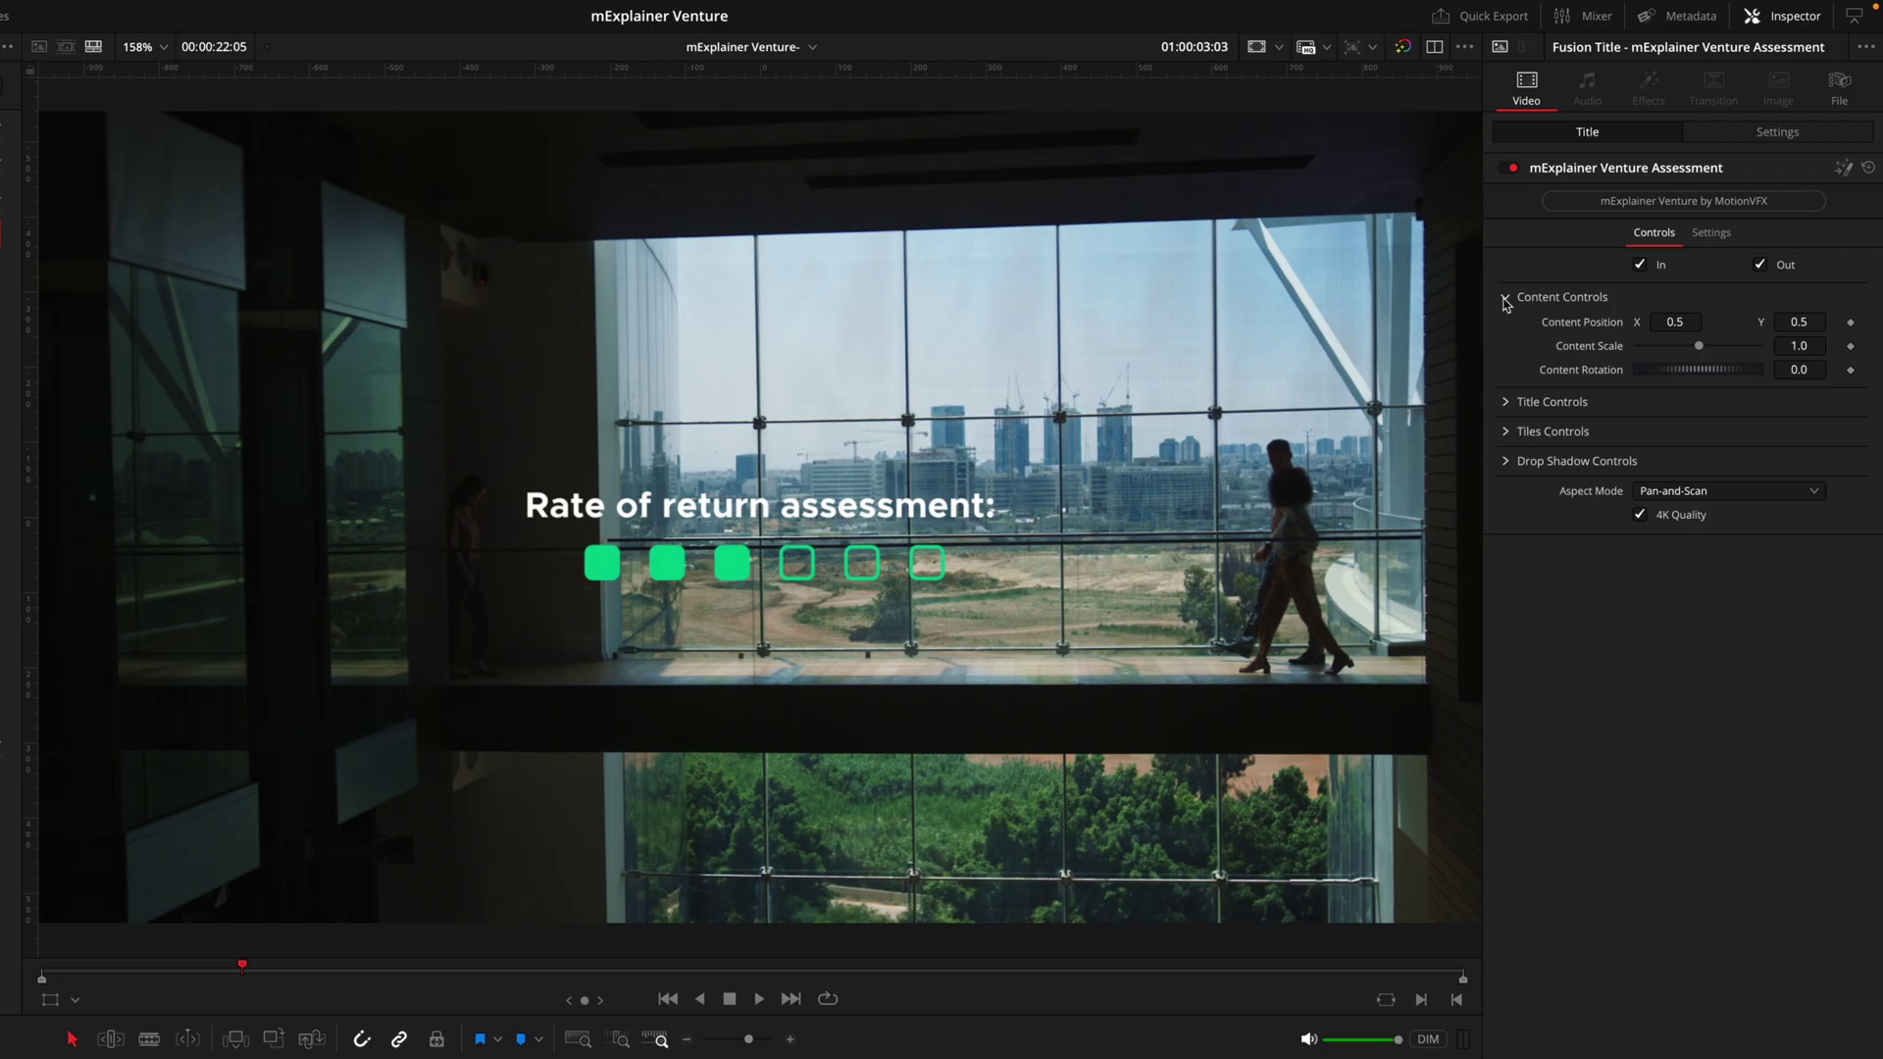
pyautogui.moveTo(1687, 322); pyautogui.dragTo(1692, 378)
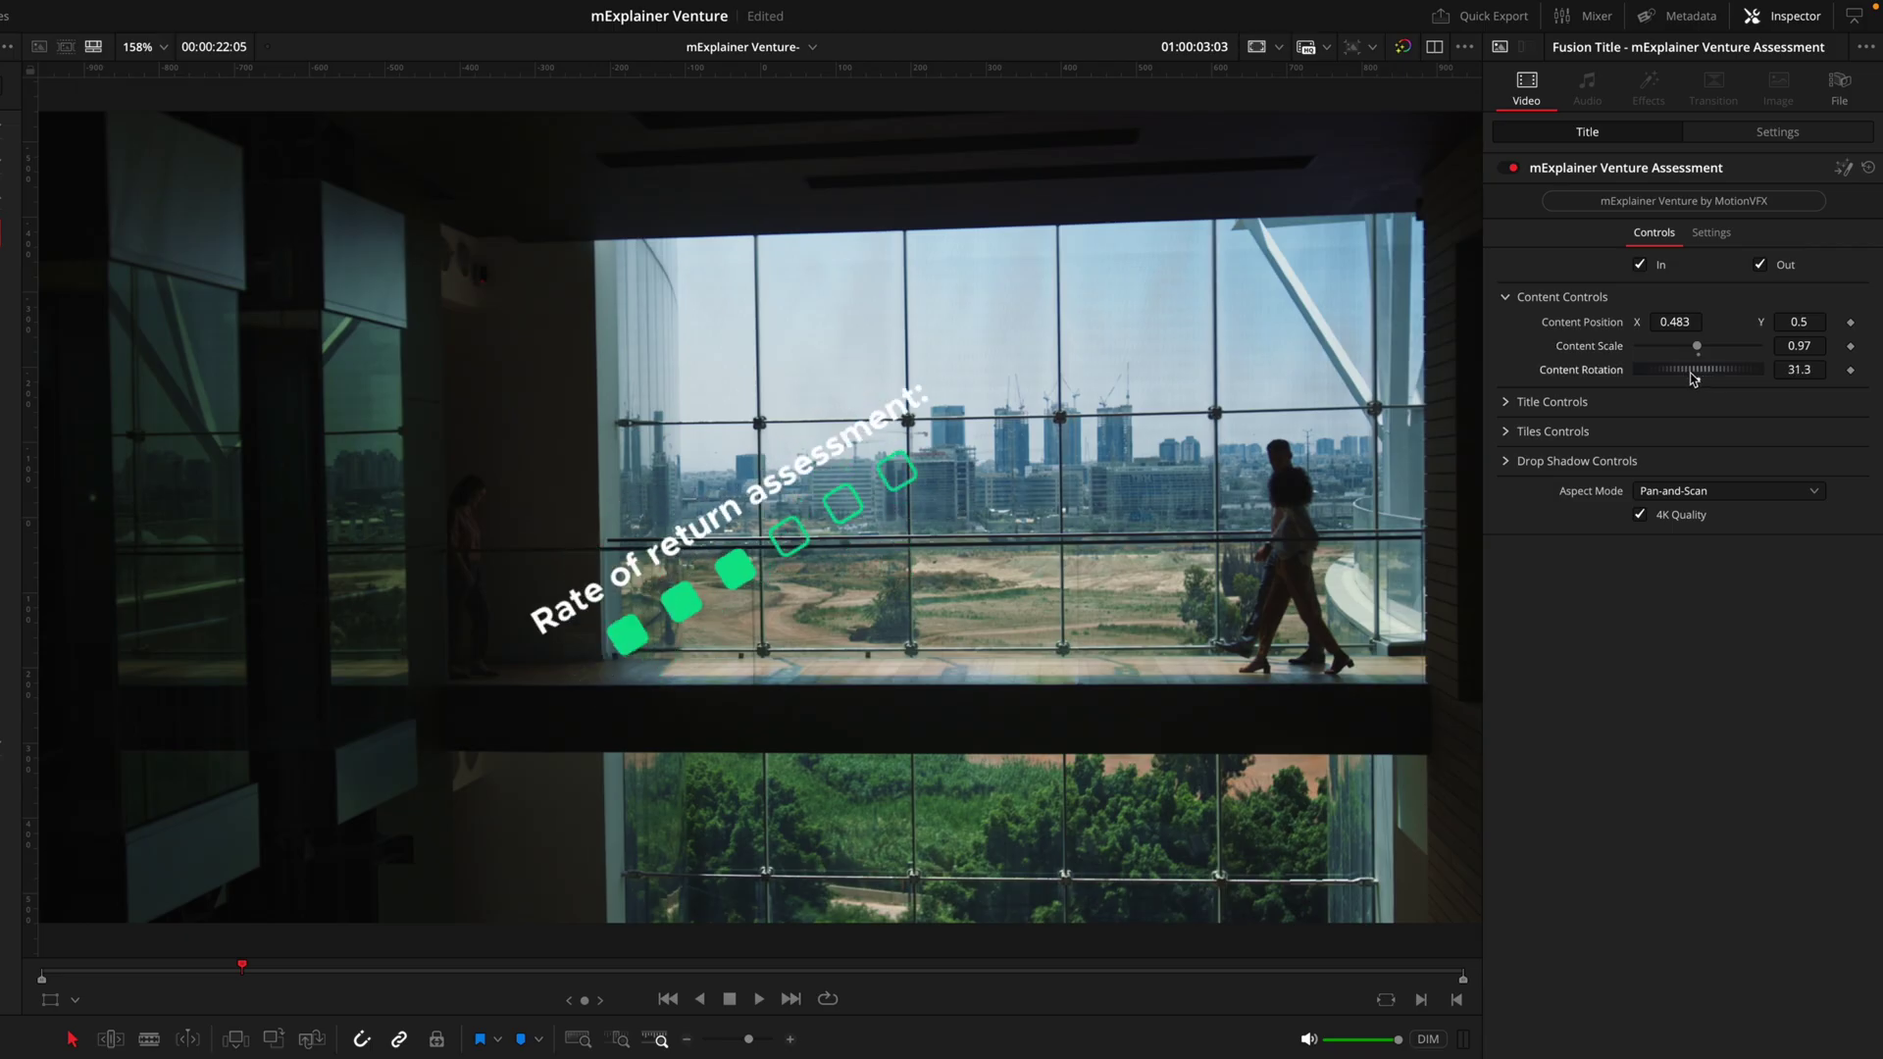
pyautogui.doubleClick(1616, 373)
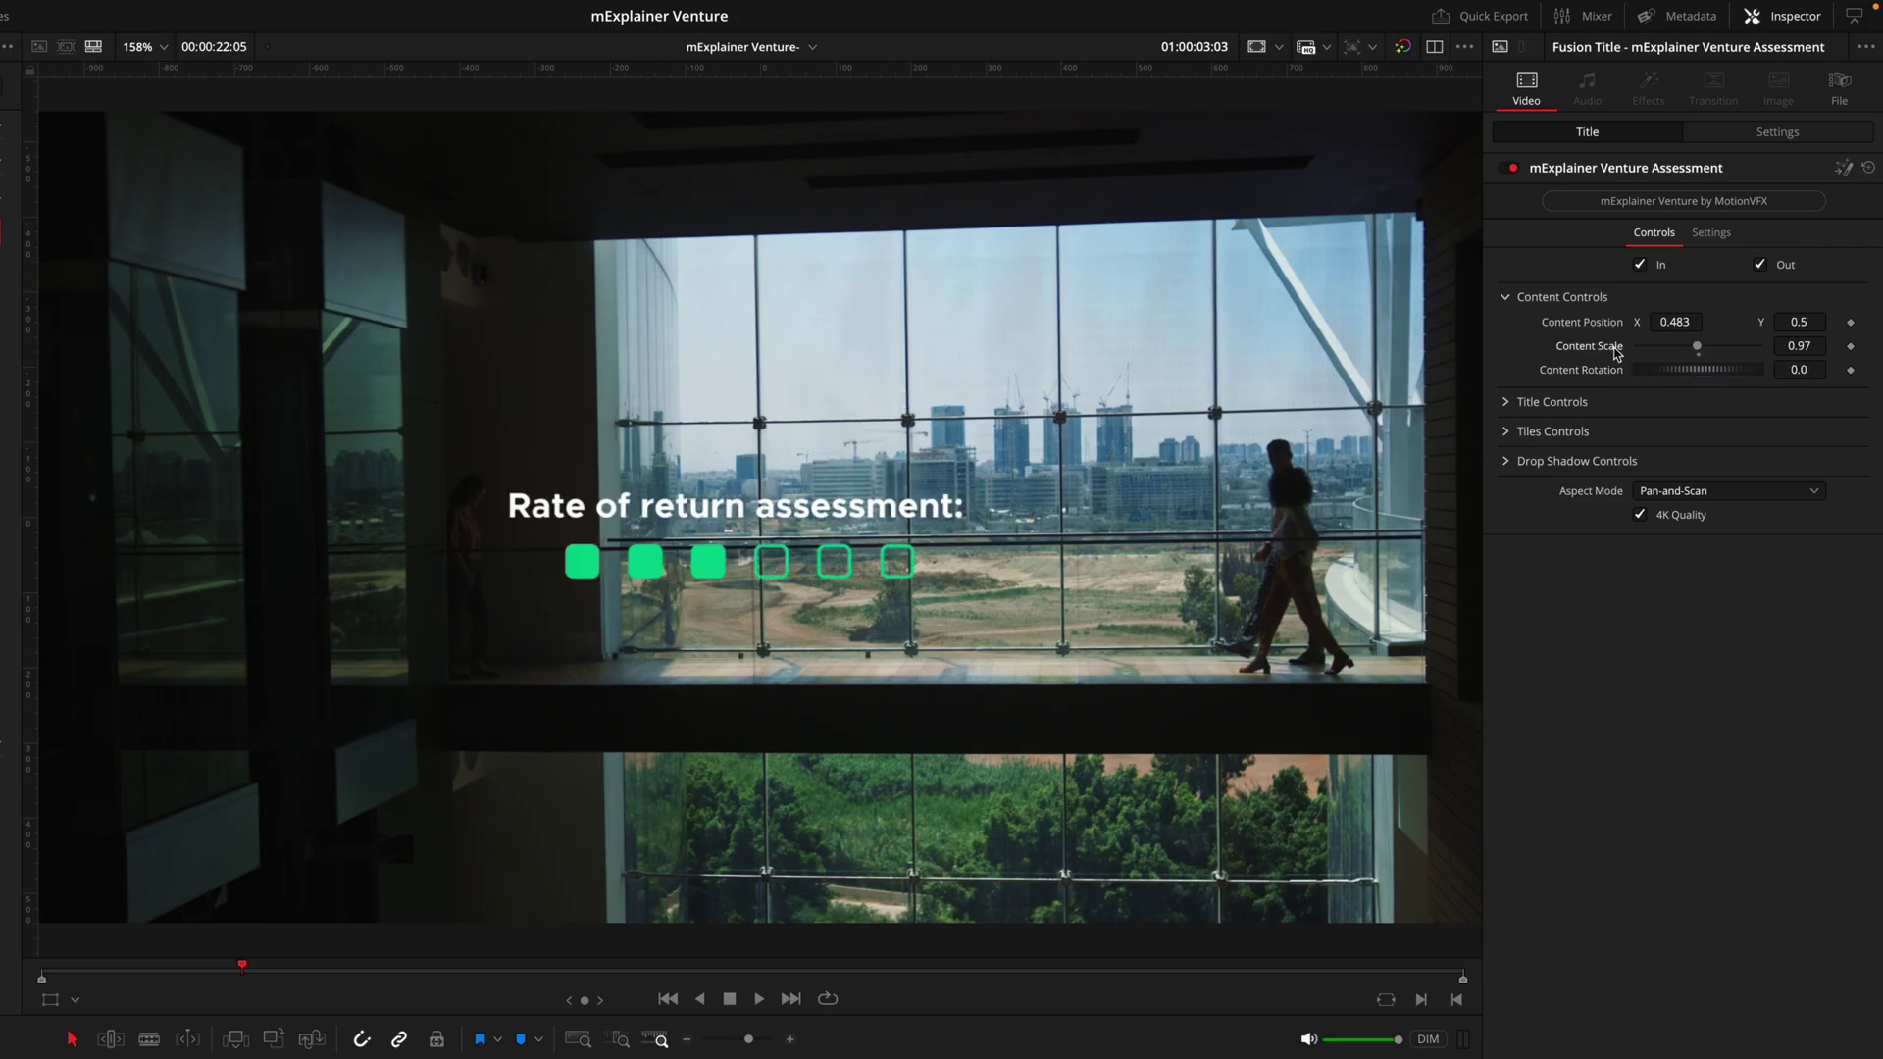
pyautogui.doubleClick(1614, 350)
pyautogui.doubleClick(1608, 322)
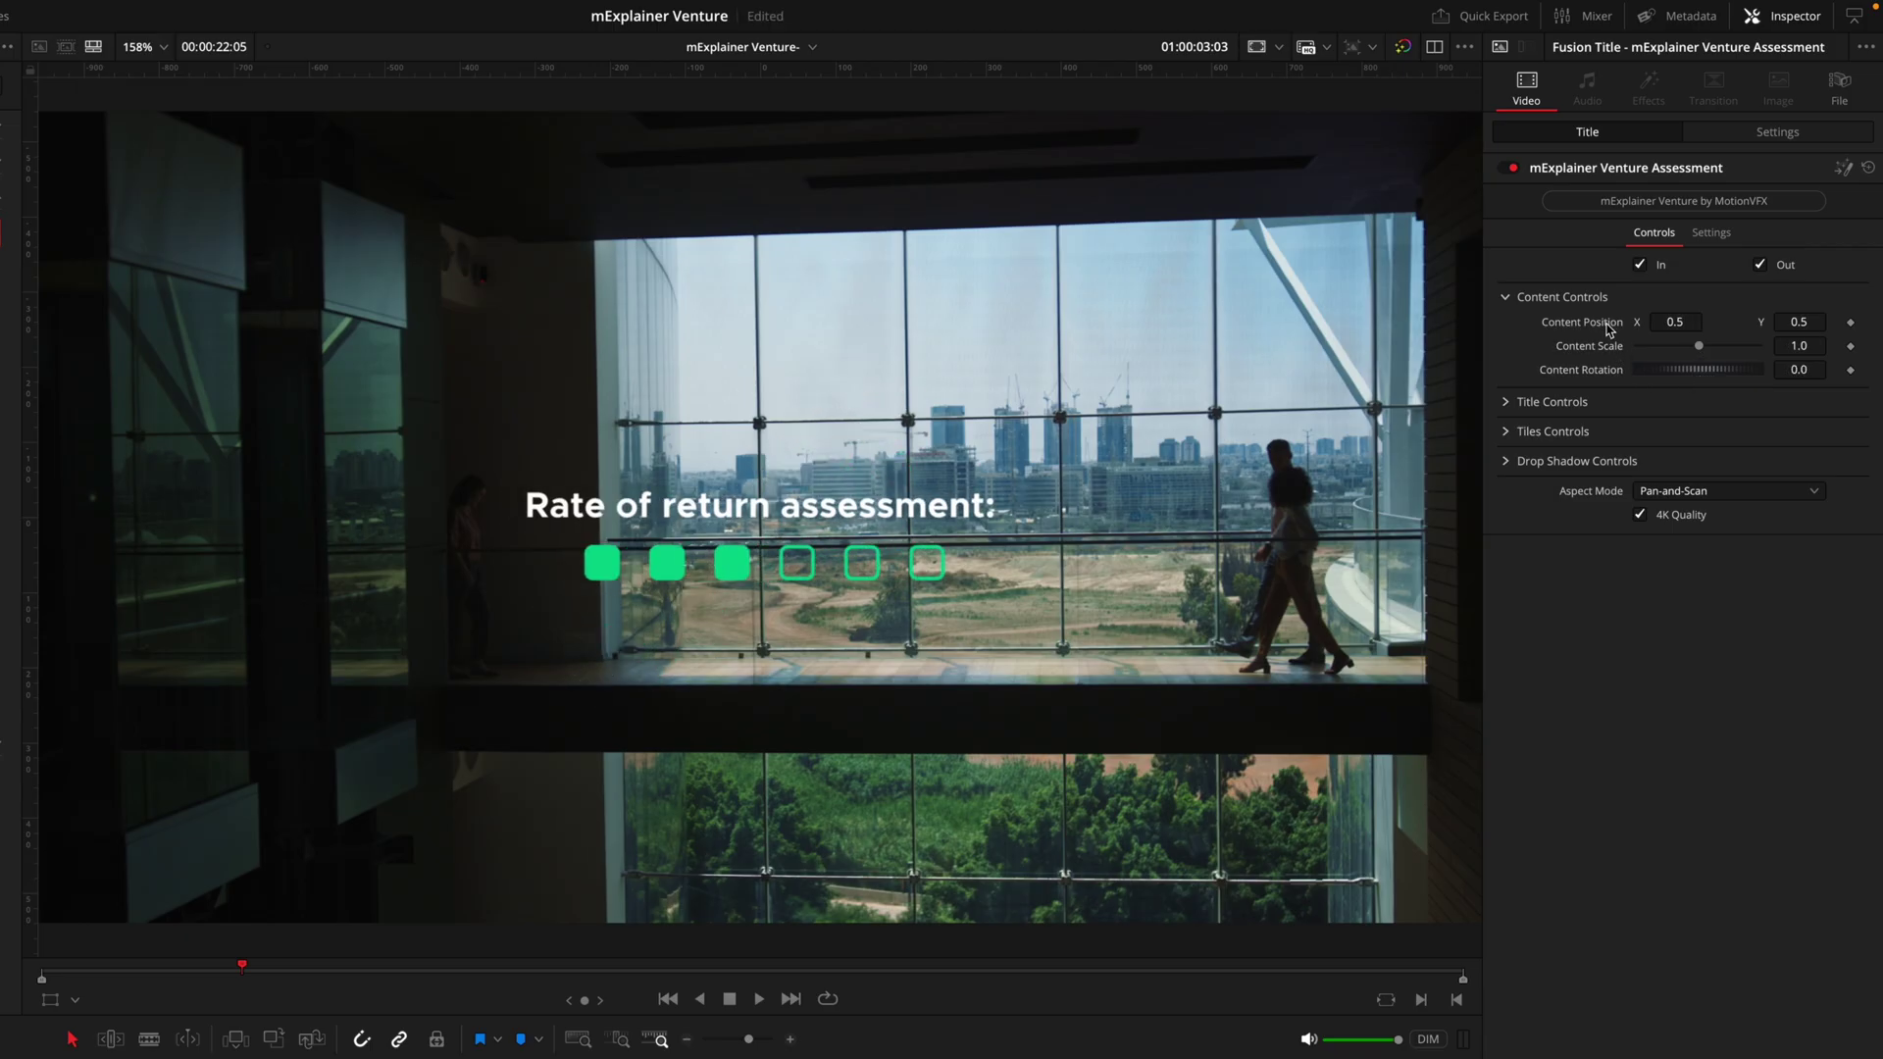
pyautogui.click(1506, 296)
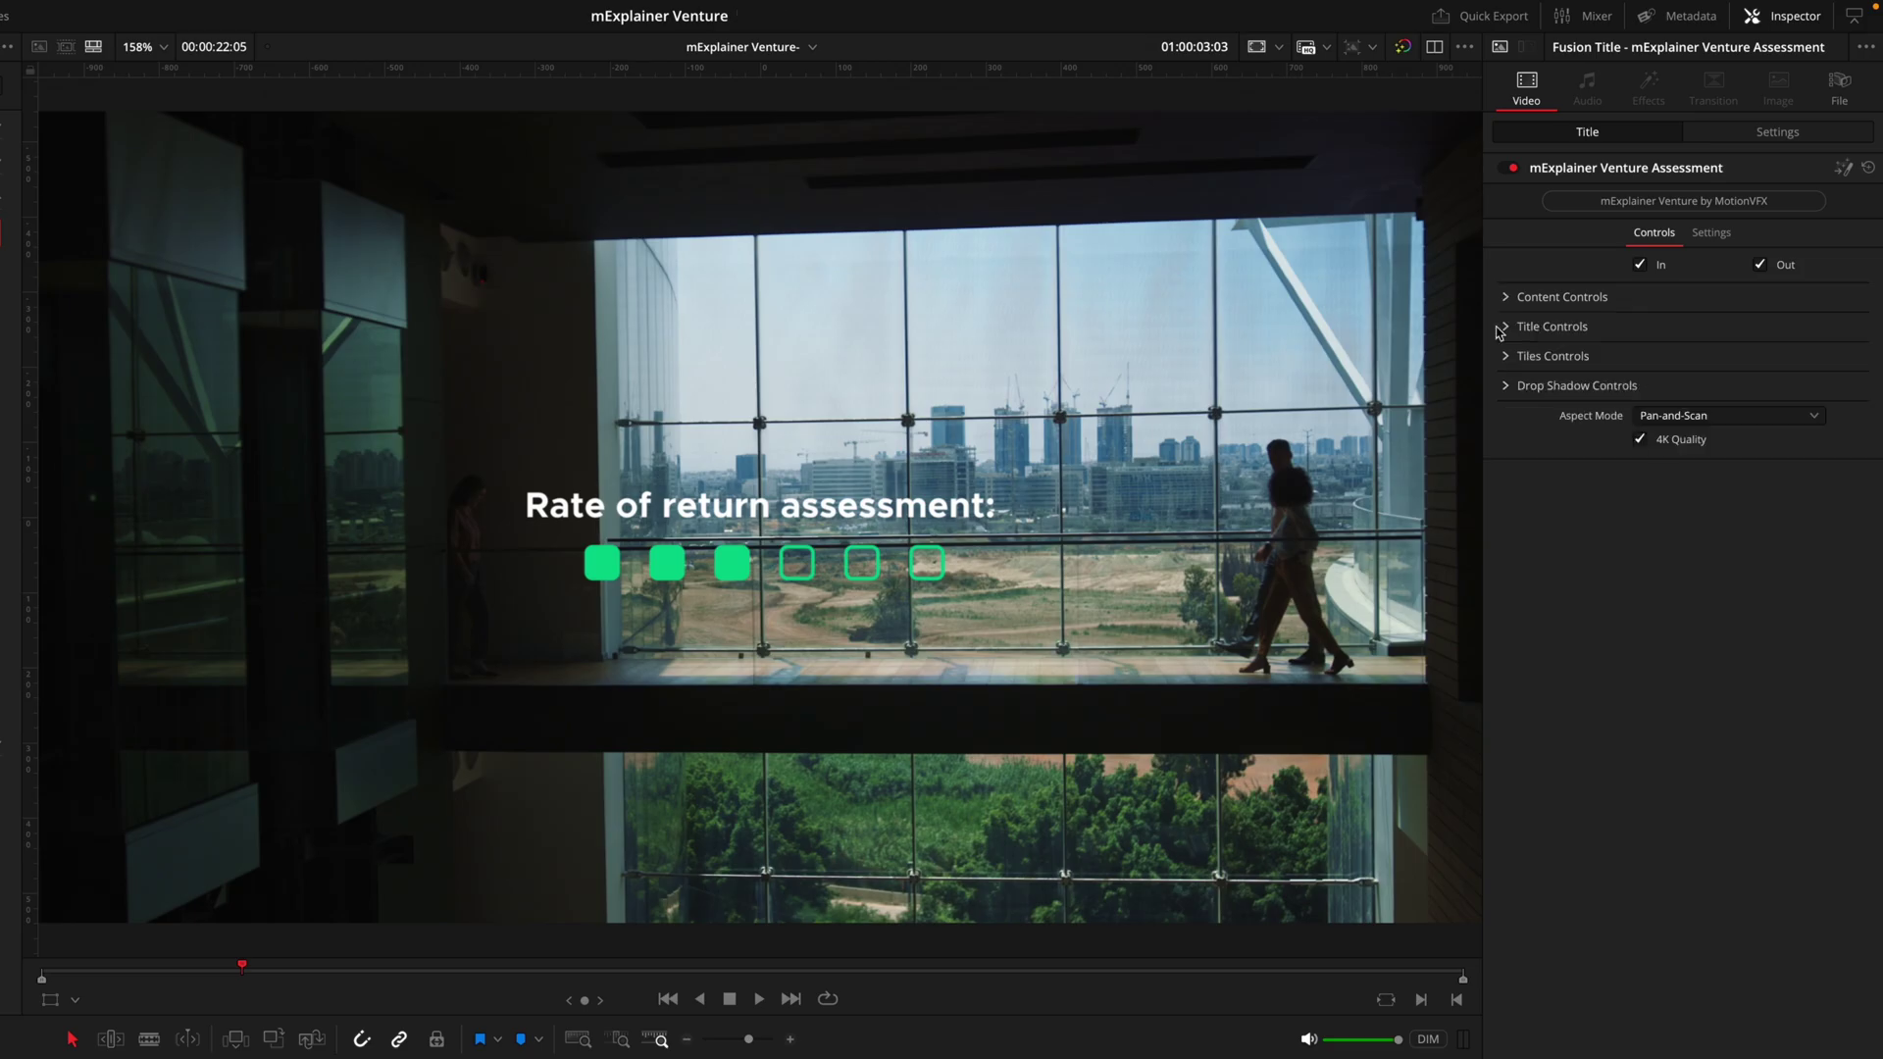
pyautogui.click(1501, 329)
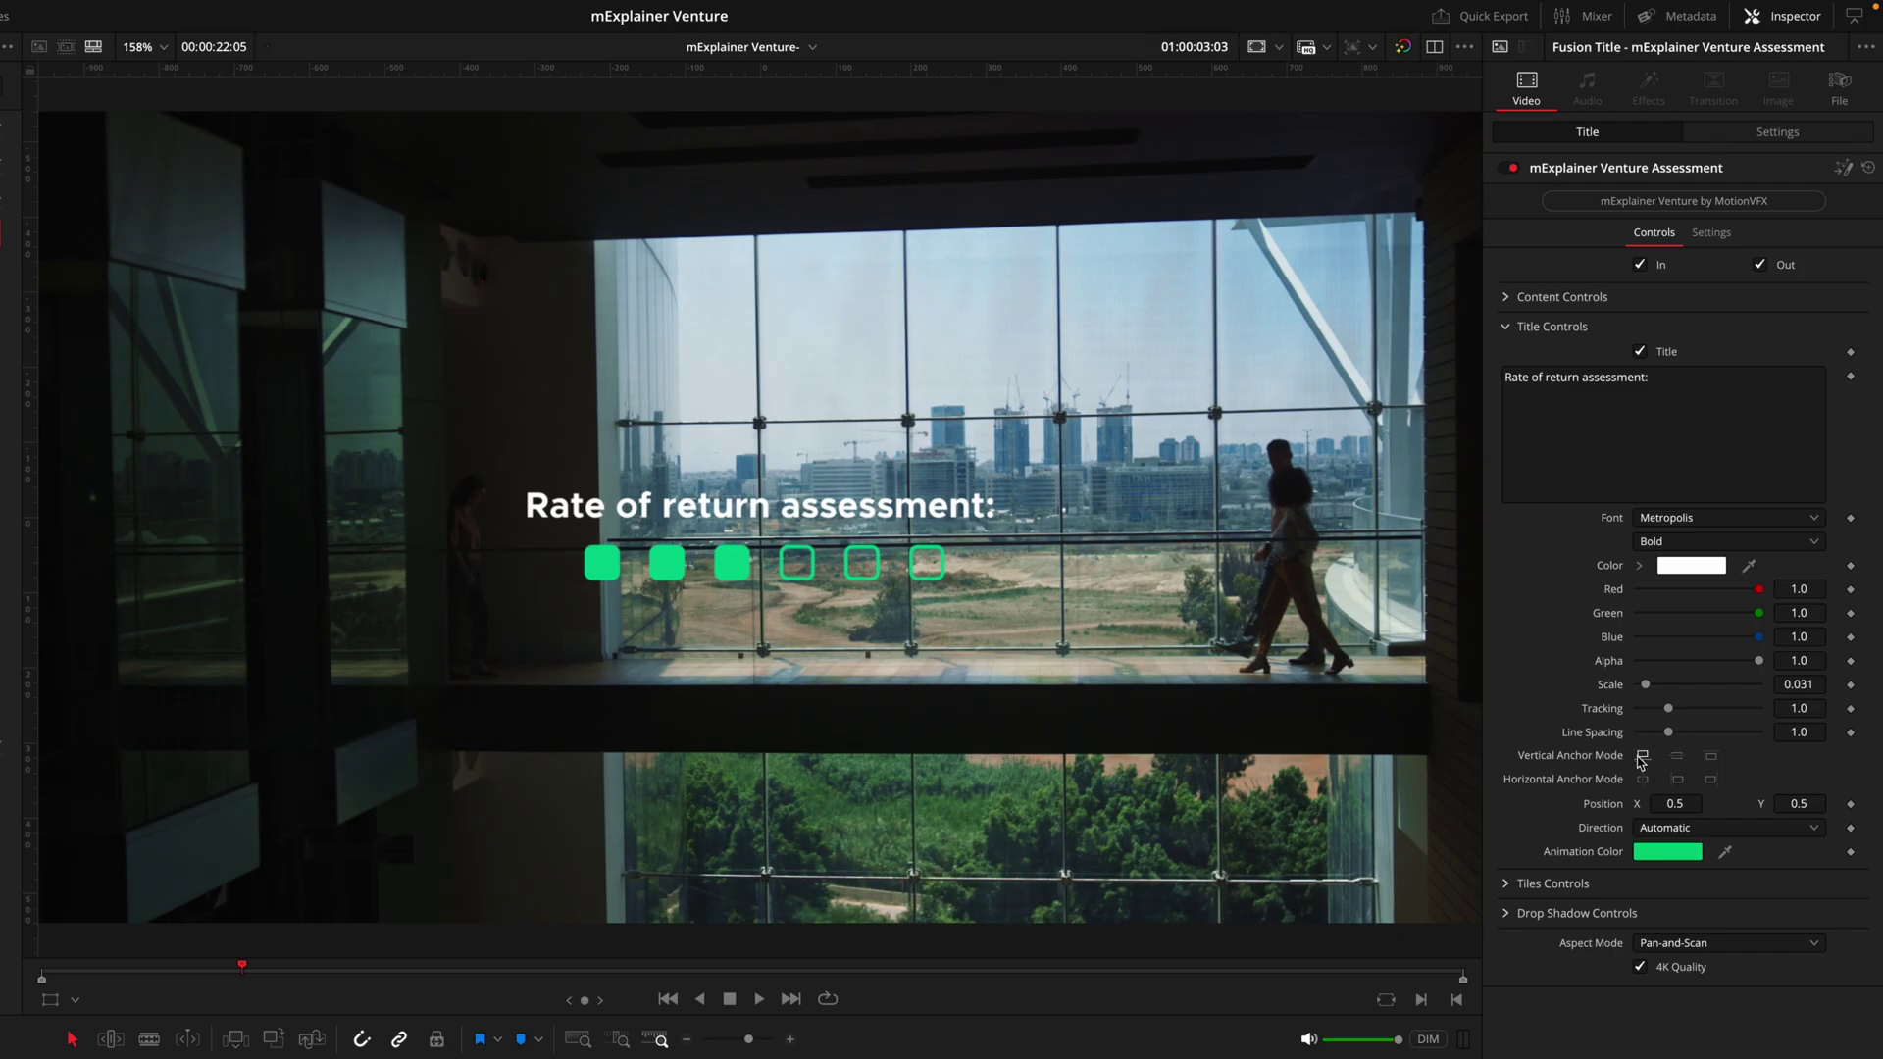
# Set the Assessment title's tiles to a count of 9 with 6 filled, toggling Tiles Fill off and on.
pyautogui.click(1506, 327)
pyautogui.click(1508, 357)
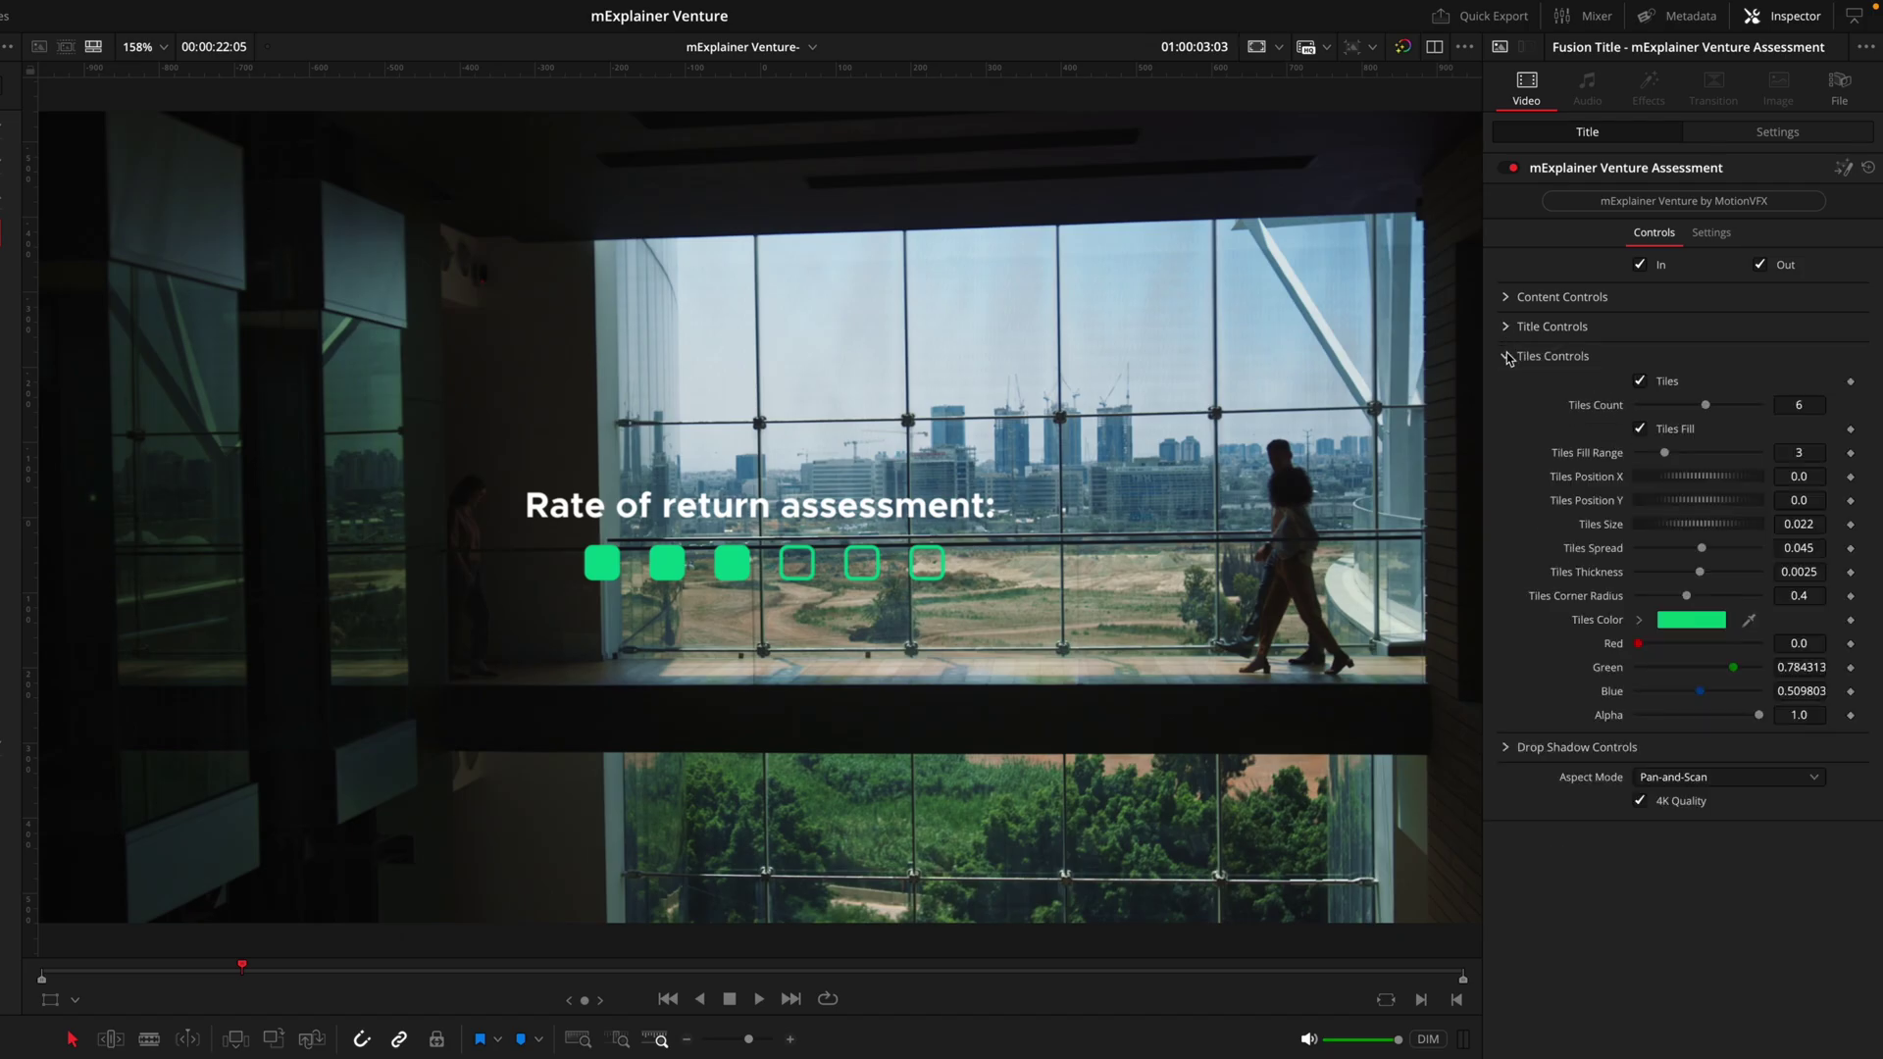
pyautogui.click(1641, 383)
pyautogui.moveTo(1692, 406); pyautogui.dragTo(1680, 414)
pyautogui.click(1744, 406)
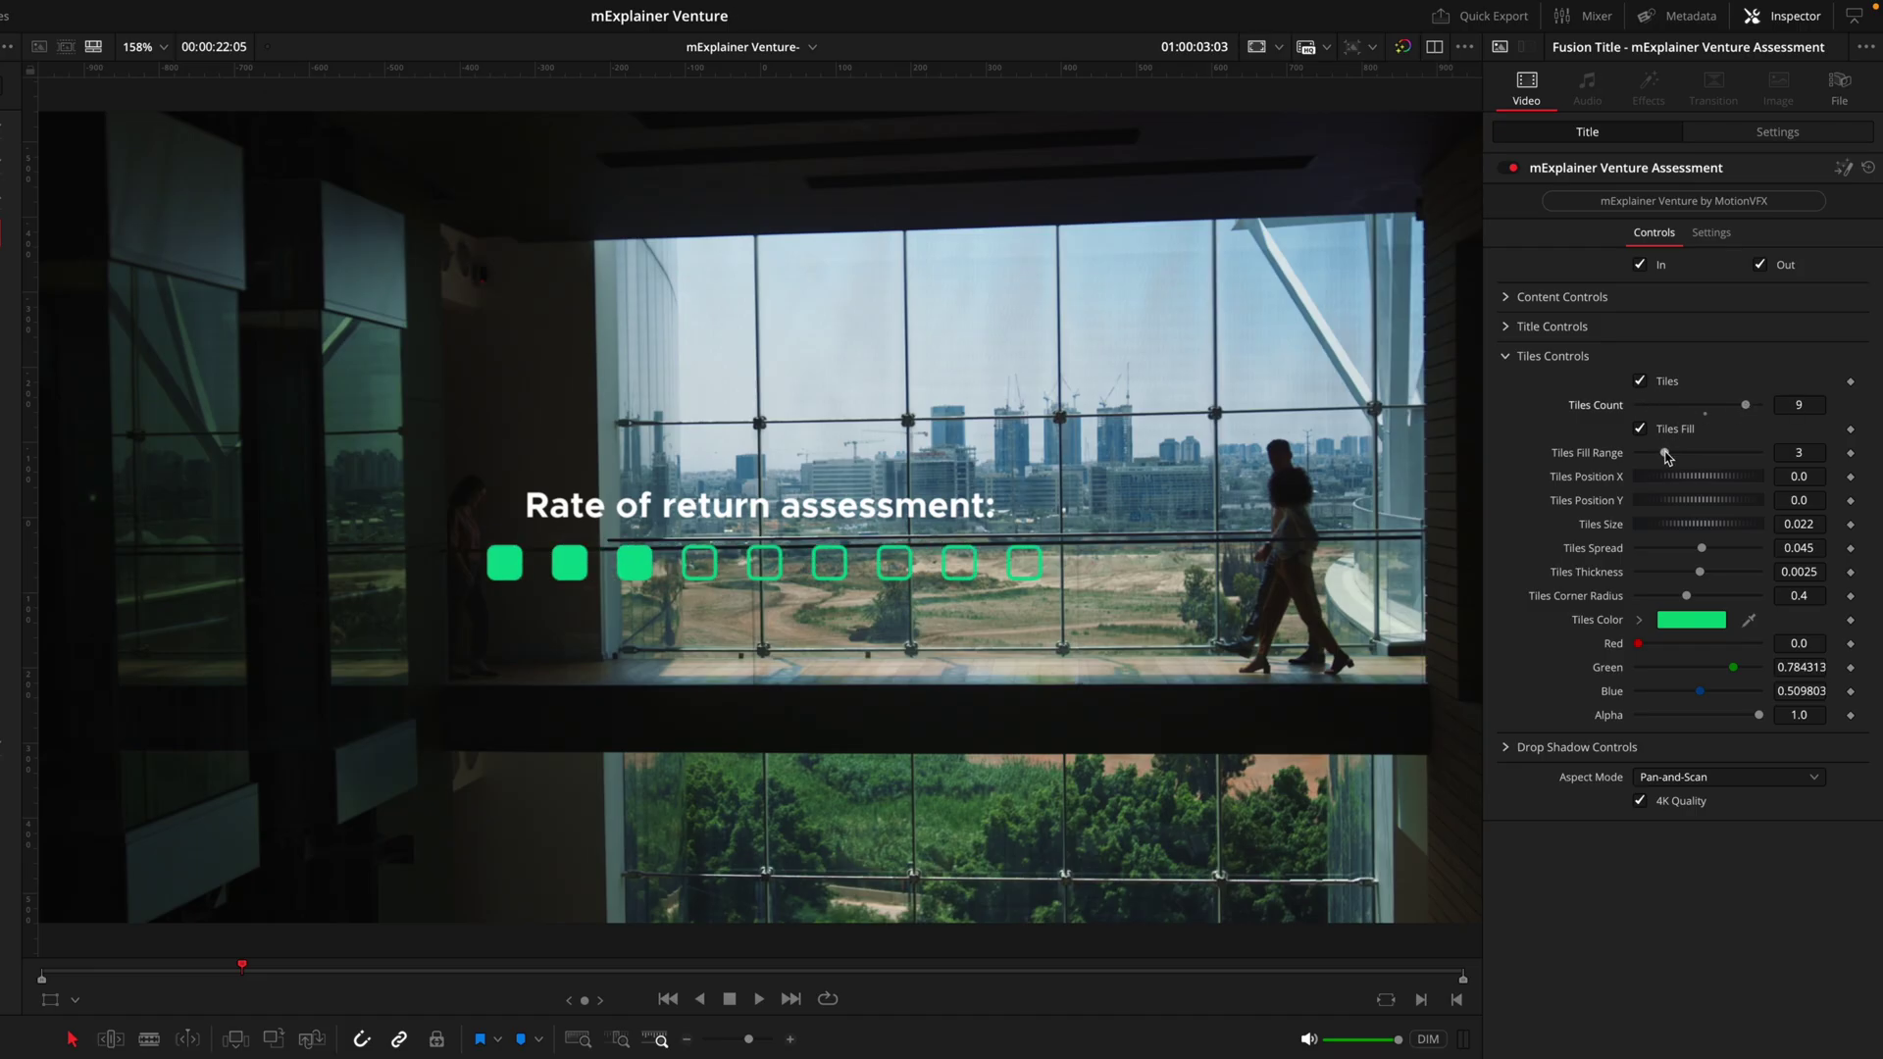
pyautogui.moveTo(1665, 454)
pyautogui.mouseDown()
pyautogui.moveTo(1706, 456)
pyautogui.moveTo(1687, 449)
pyautogui.mouseUp()
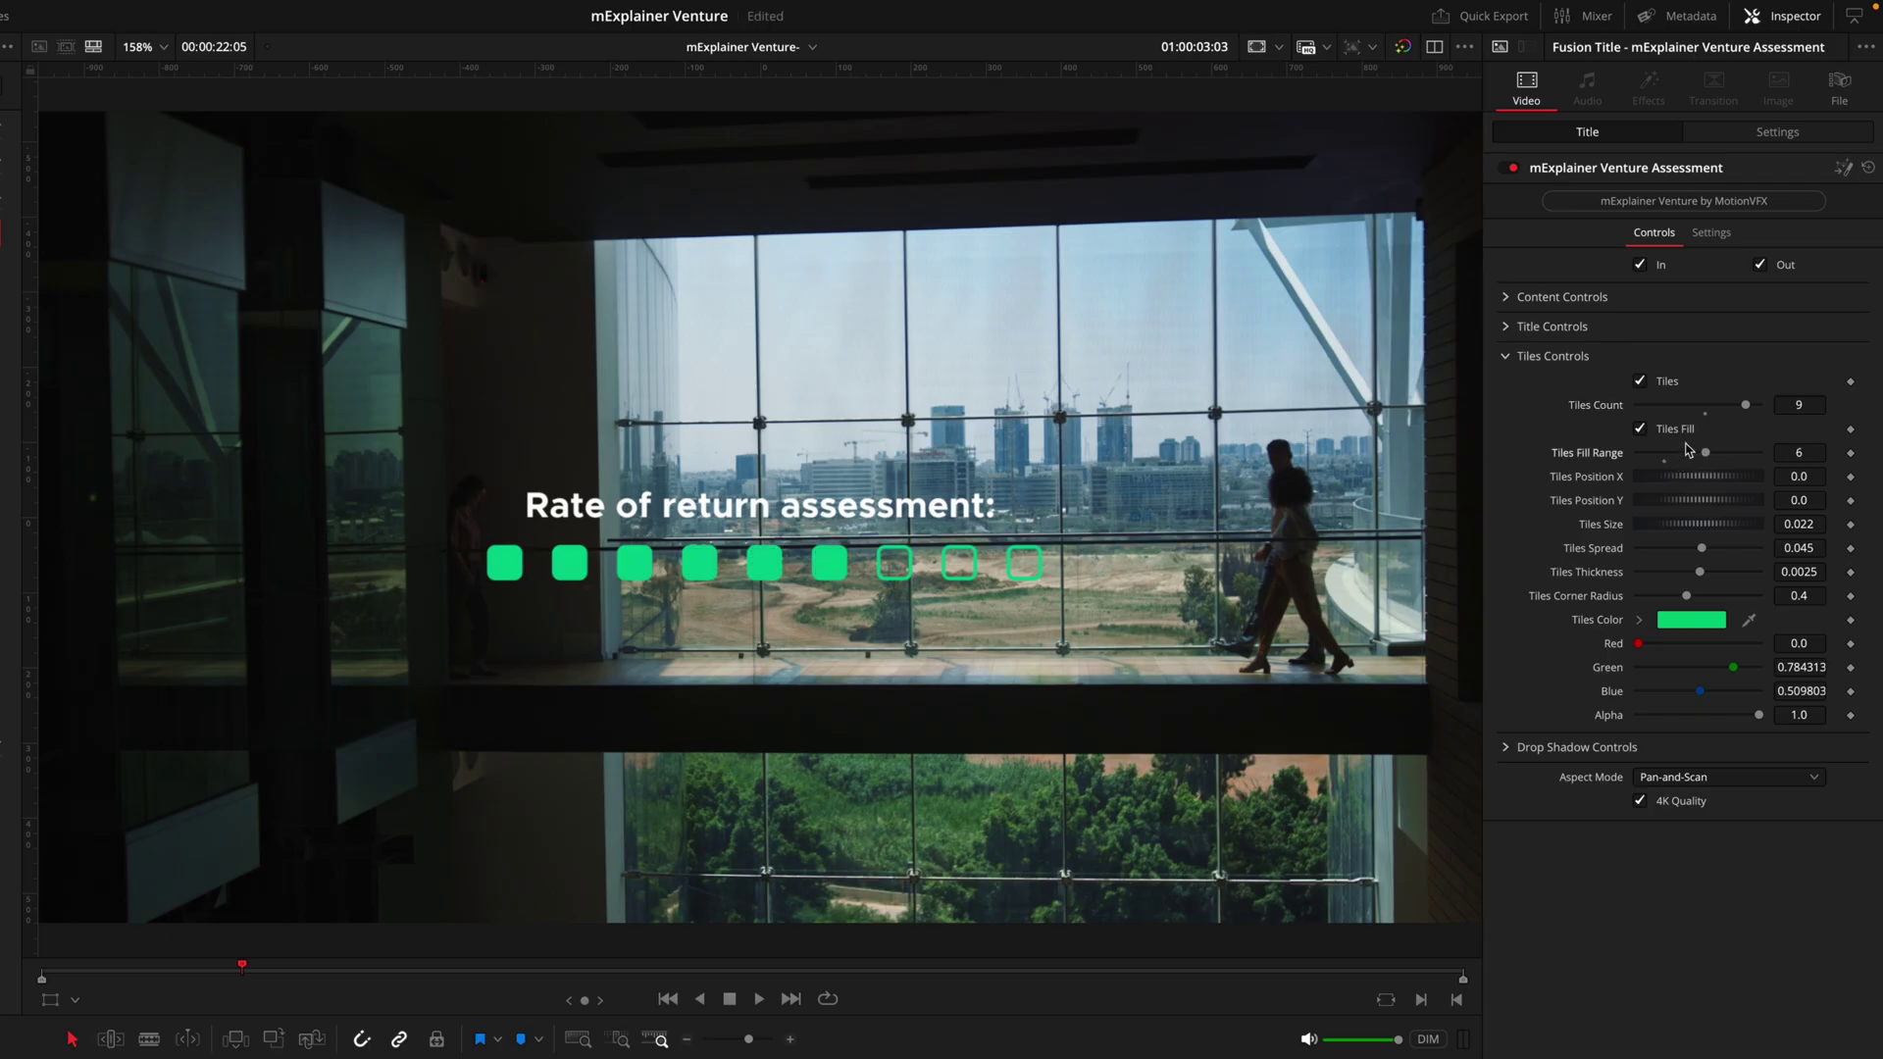
pyautogui.click(1656, 434)
pyautogui.click(1656, 435)
pyautogui.click(1569, 747)
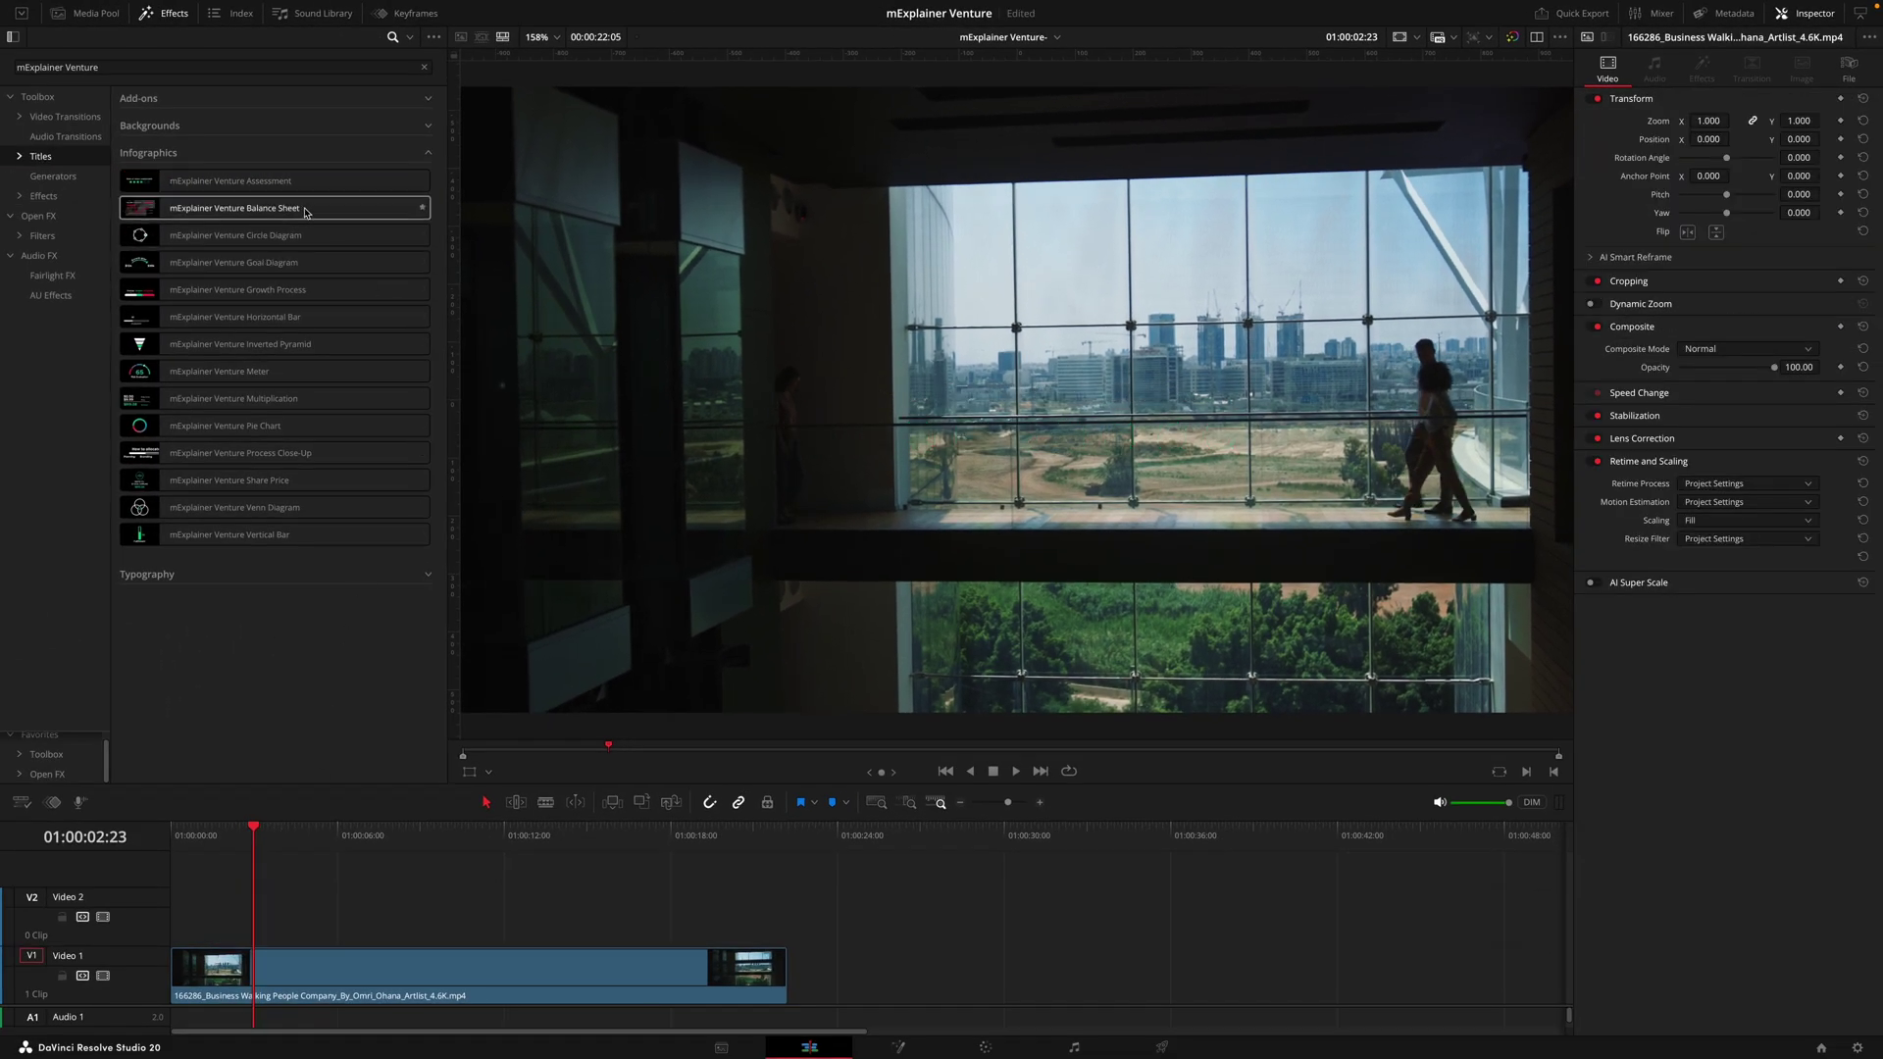
# Place the Balance Sheet graph title above the footage with 4K Quality, undoing a trial graph move.
pyautogui.moveTo(307, 212); pyautogui.dragTo(223, 926)
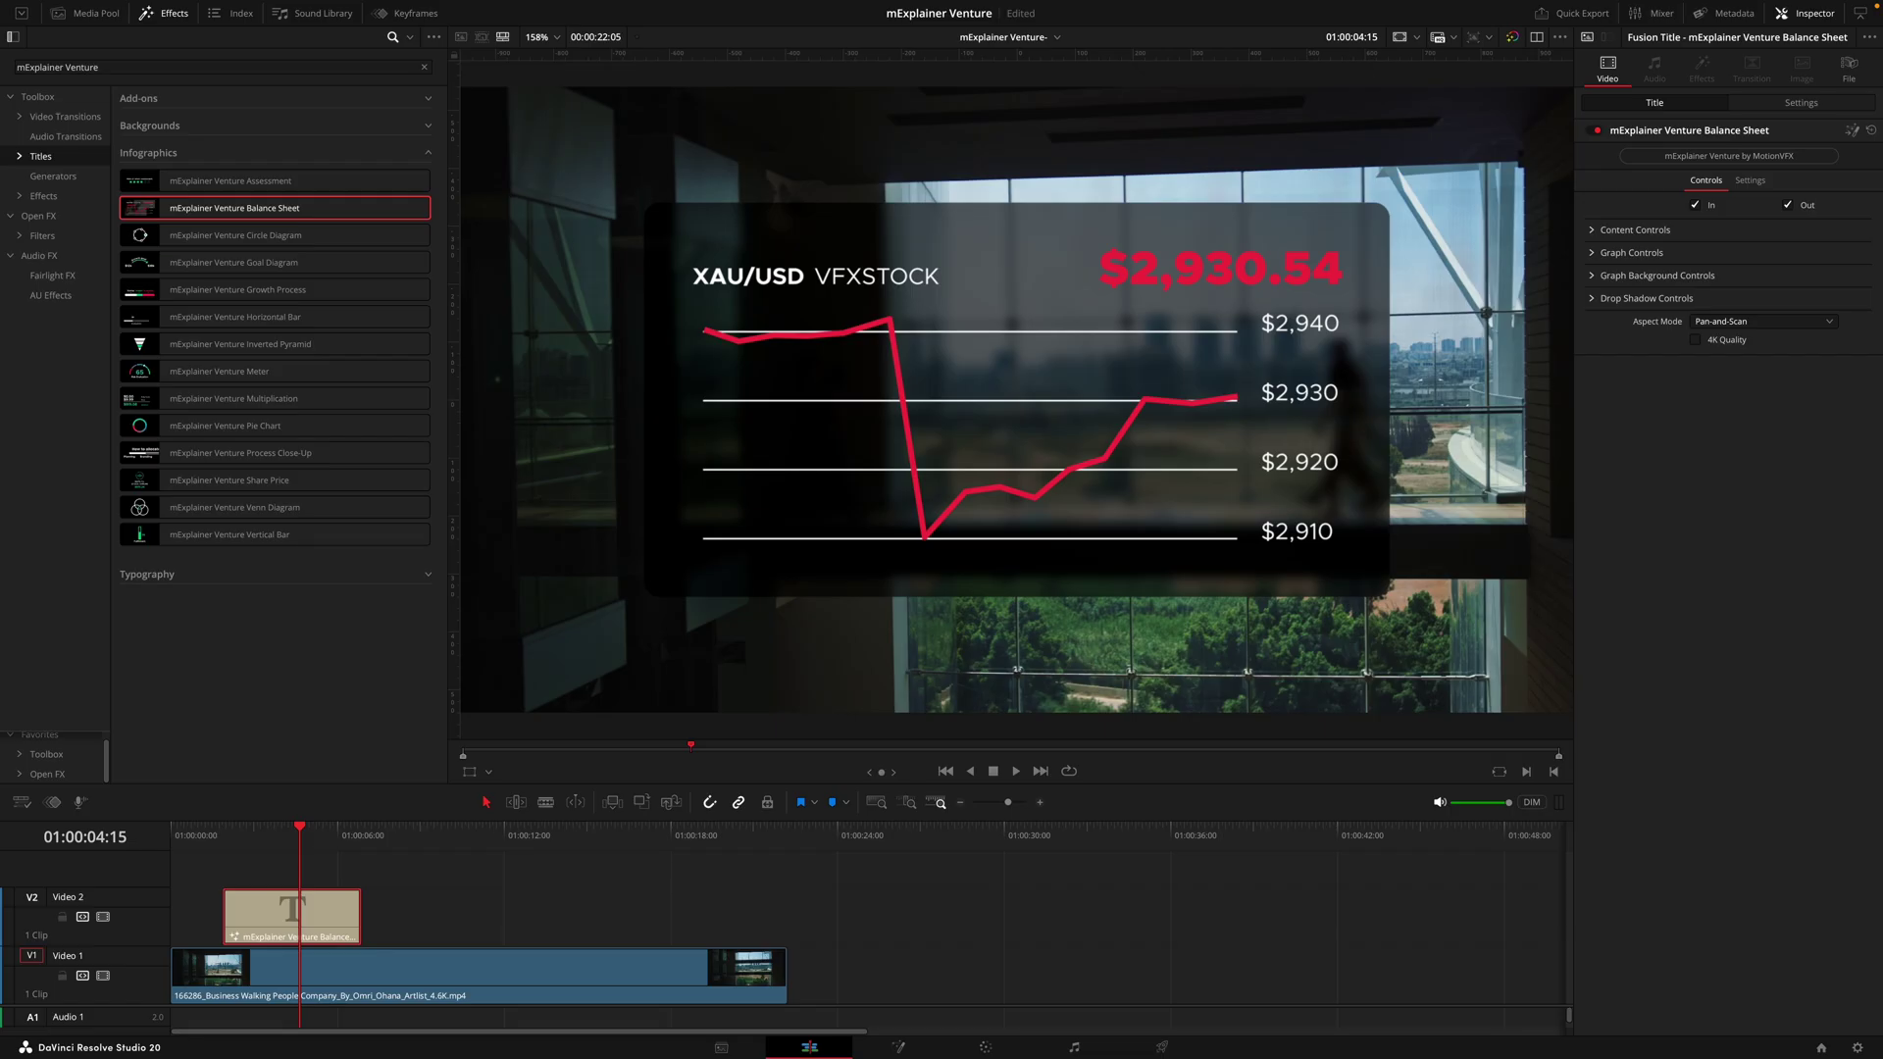
pyautogui.click(1695, 340)
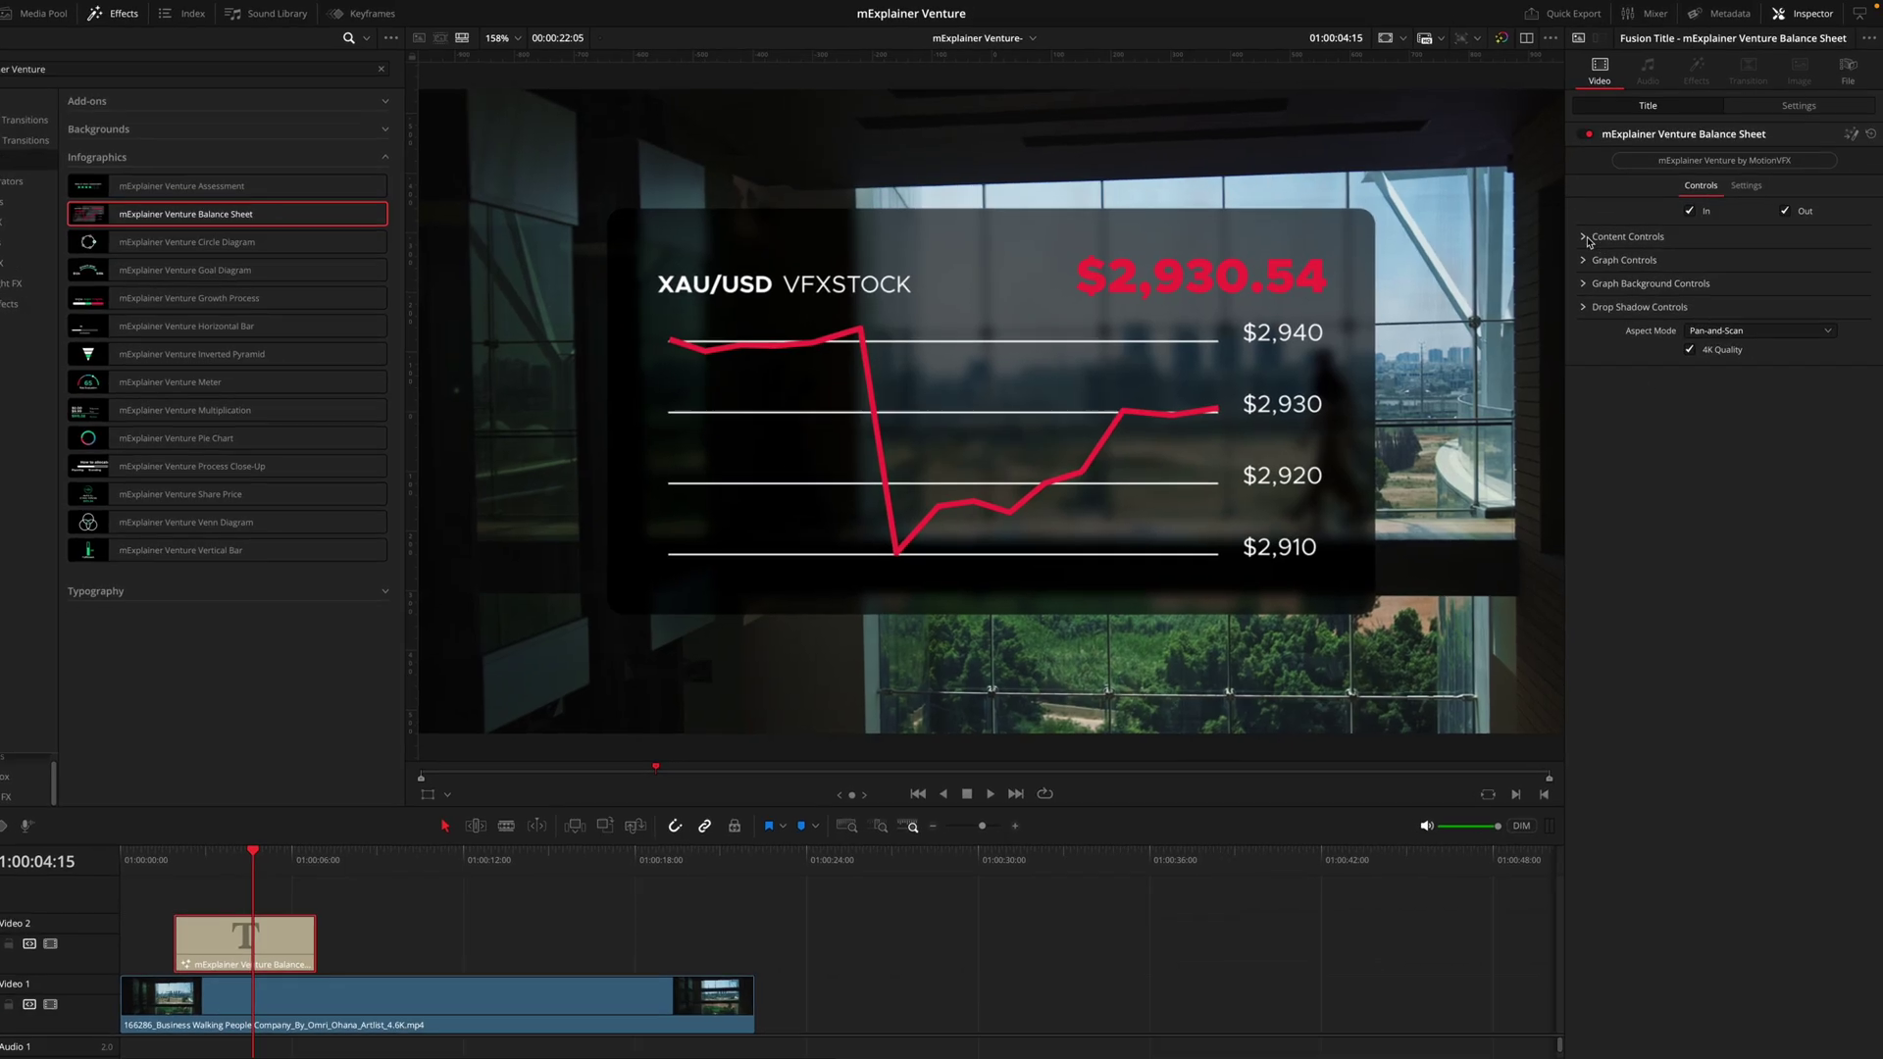
pyautogui.click(1592, 230)
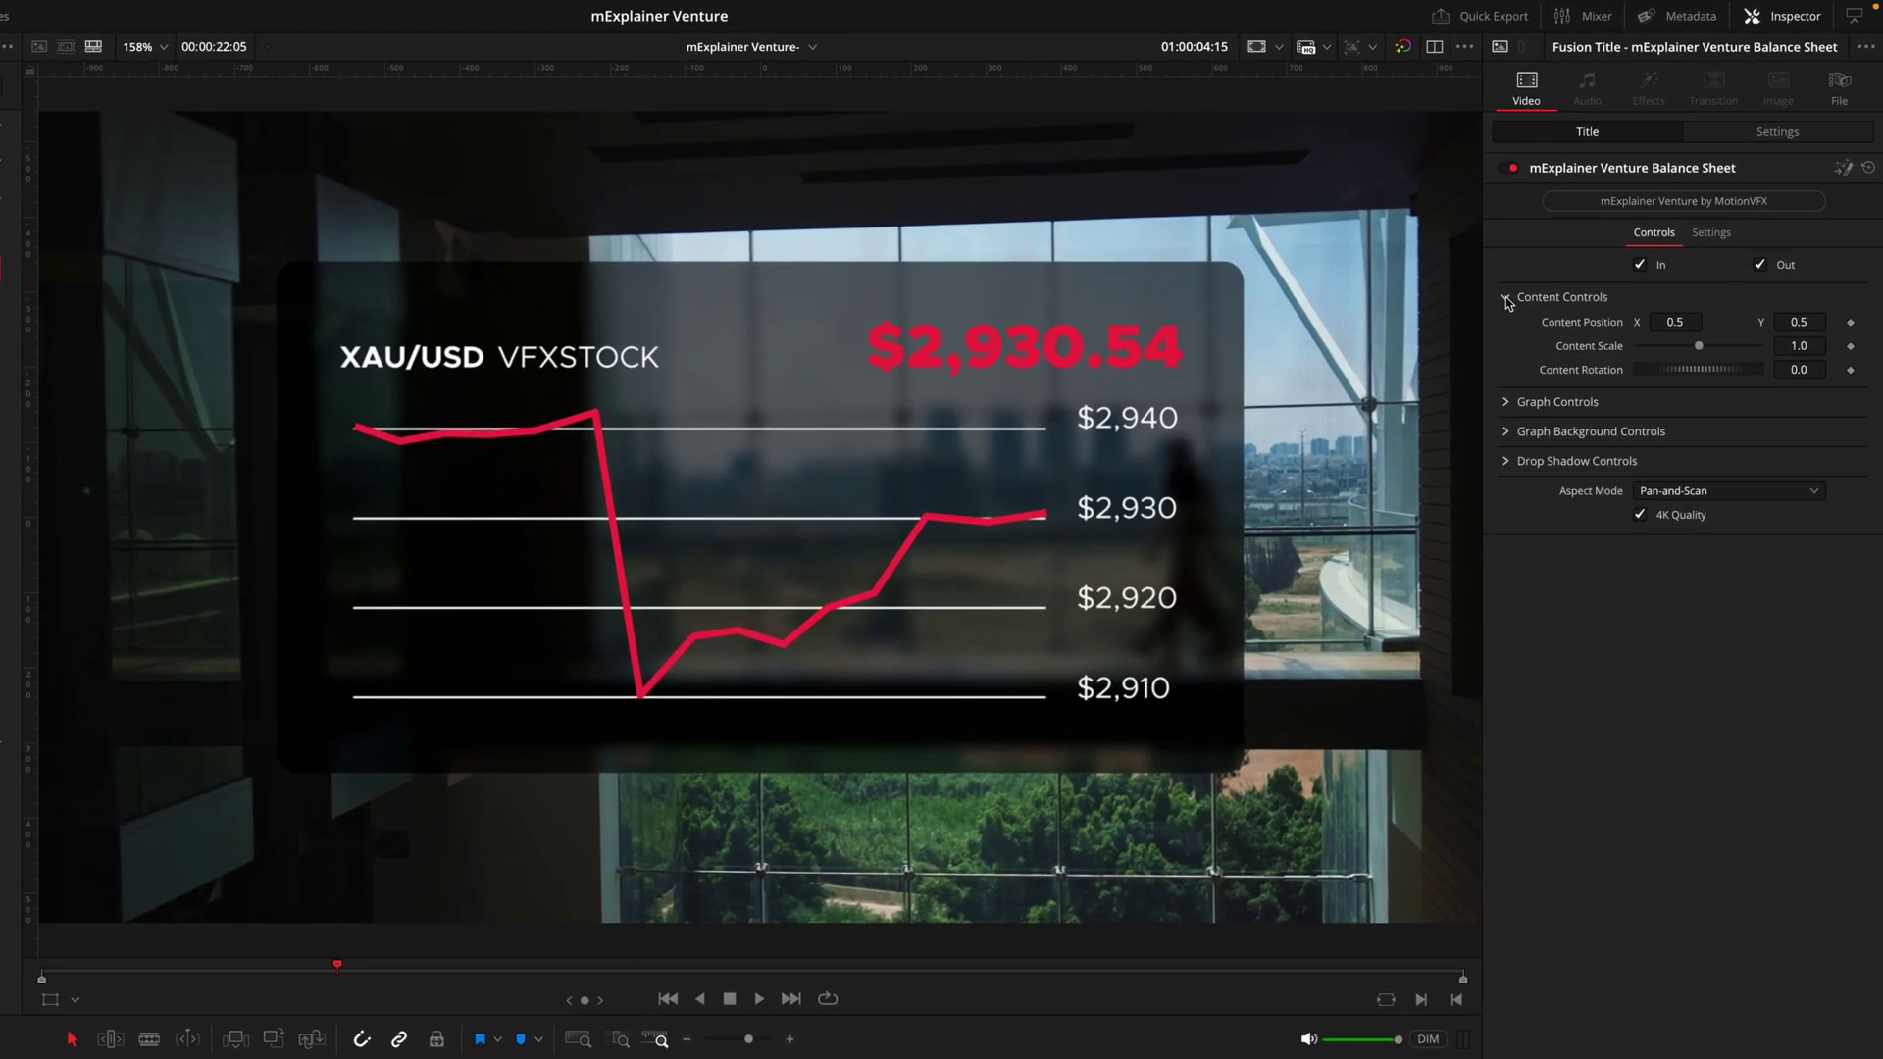
pyautogui.click(1506, 298)
pyautogui.click(1506, 328)
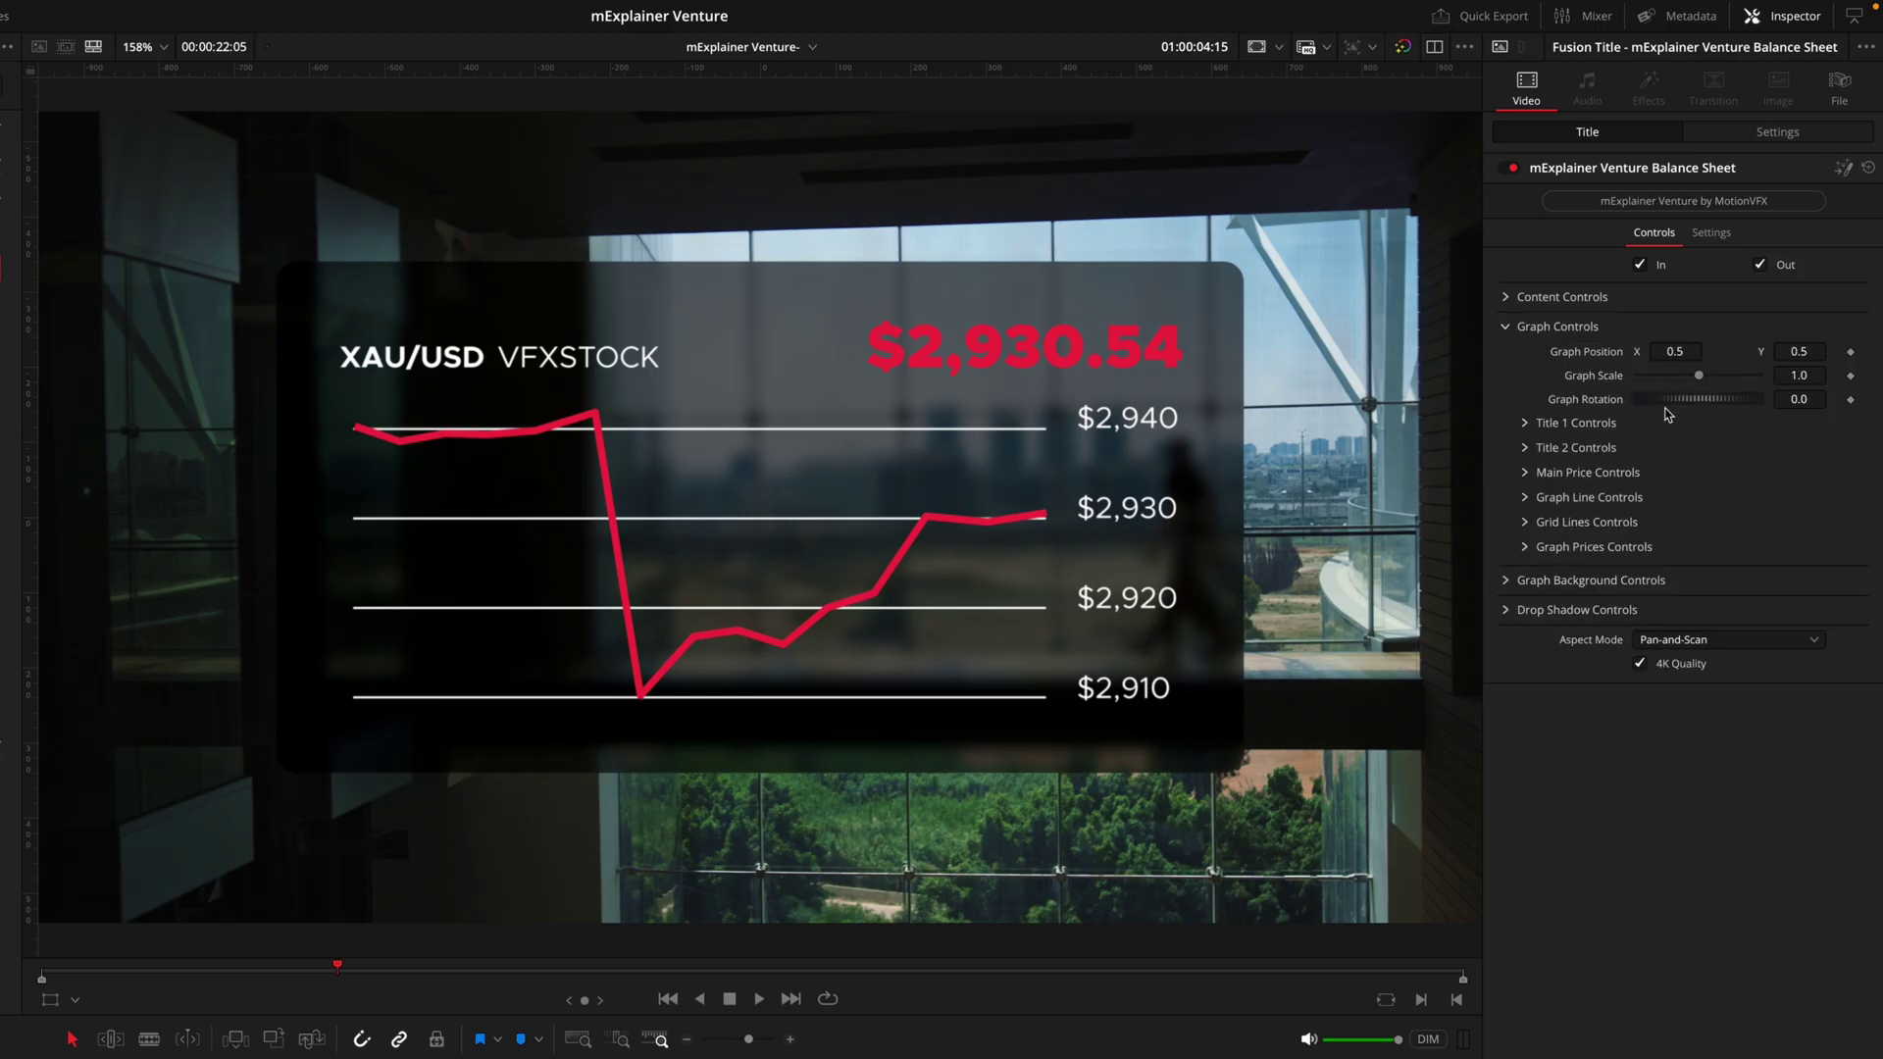
pyautogui.click(1508, 299)
pyautogui.click(1508, 299)
pyautogui.moveTo(1665, 353); pyautogui.dragTo(1633, 402)
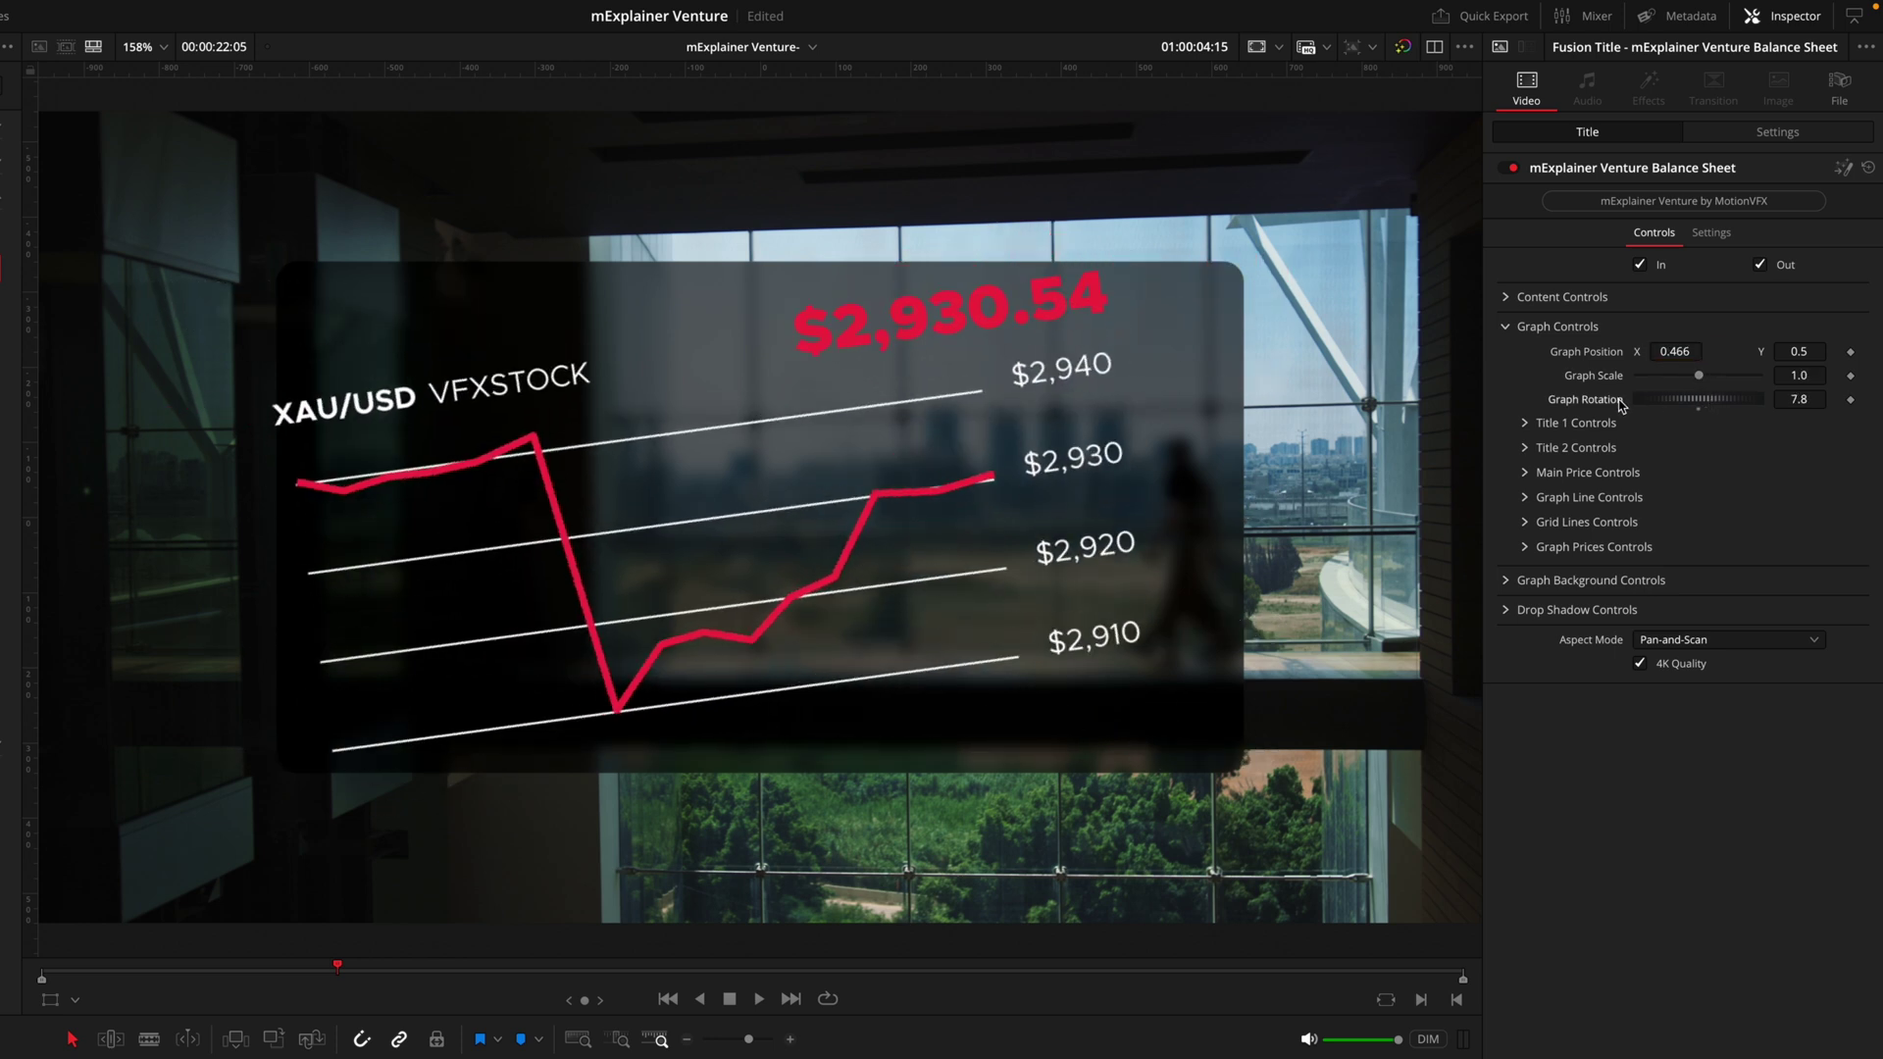
pyautogui.hotkey('ctrl', 'z')
# Inspect the XAU/USD and VFXSTOCK heading settings, hiding and restoring the VFXSTOCK heading.
pyautogui.click(1523, 424)
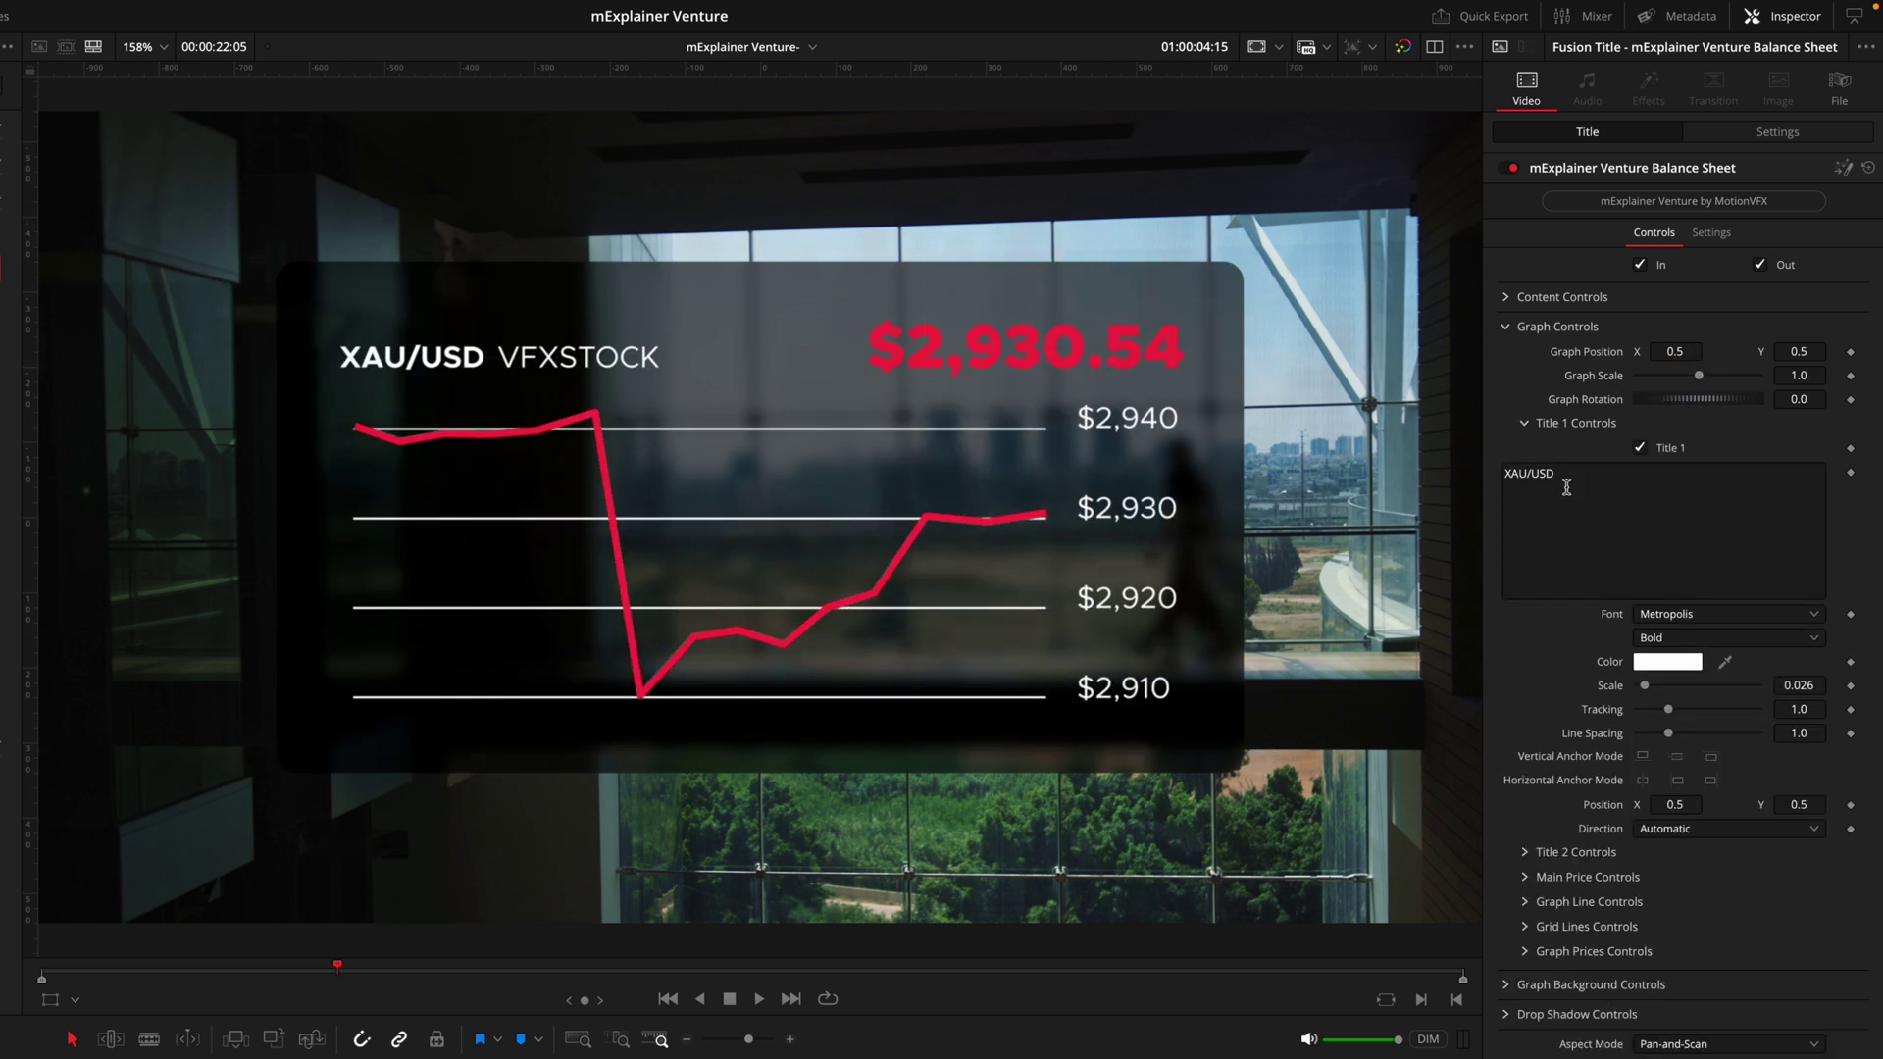
pyautogui.click(1525, 424)
pyautogui.click(1524, 448)
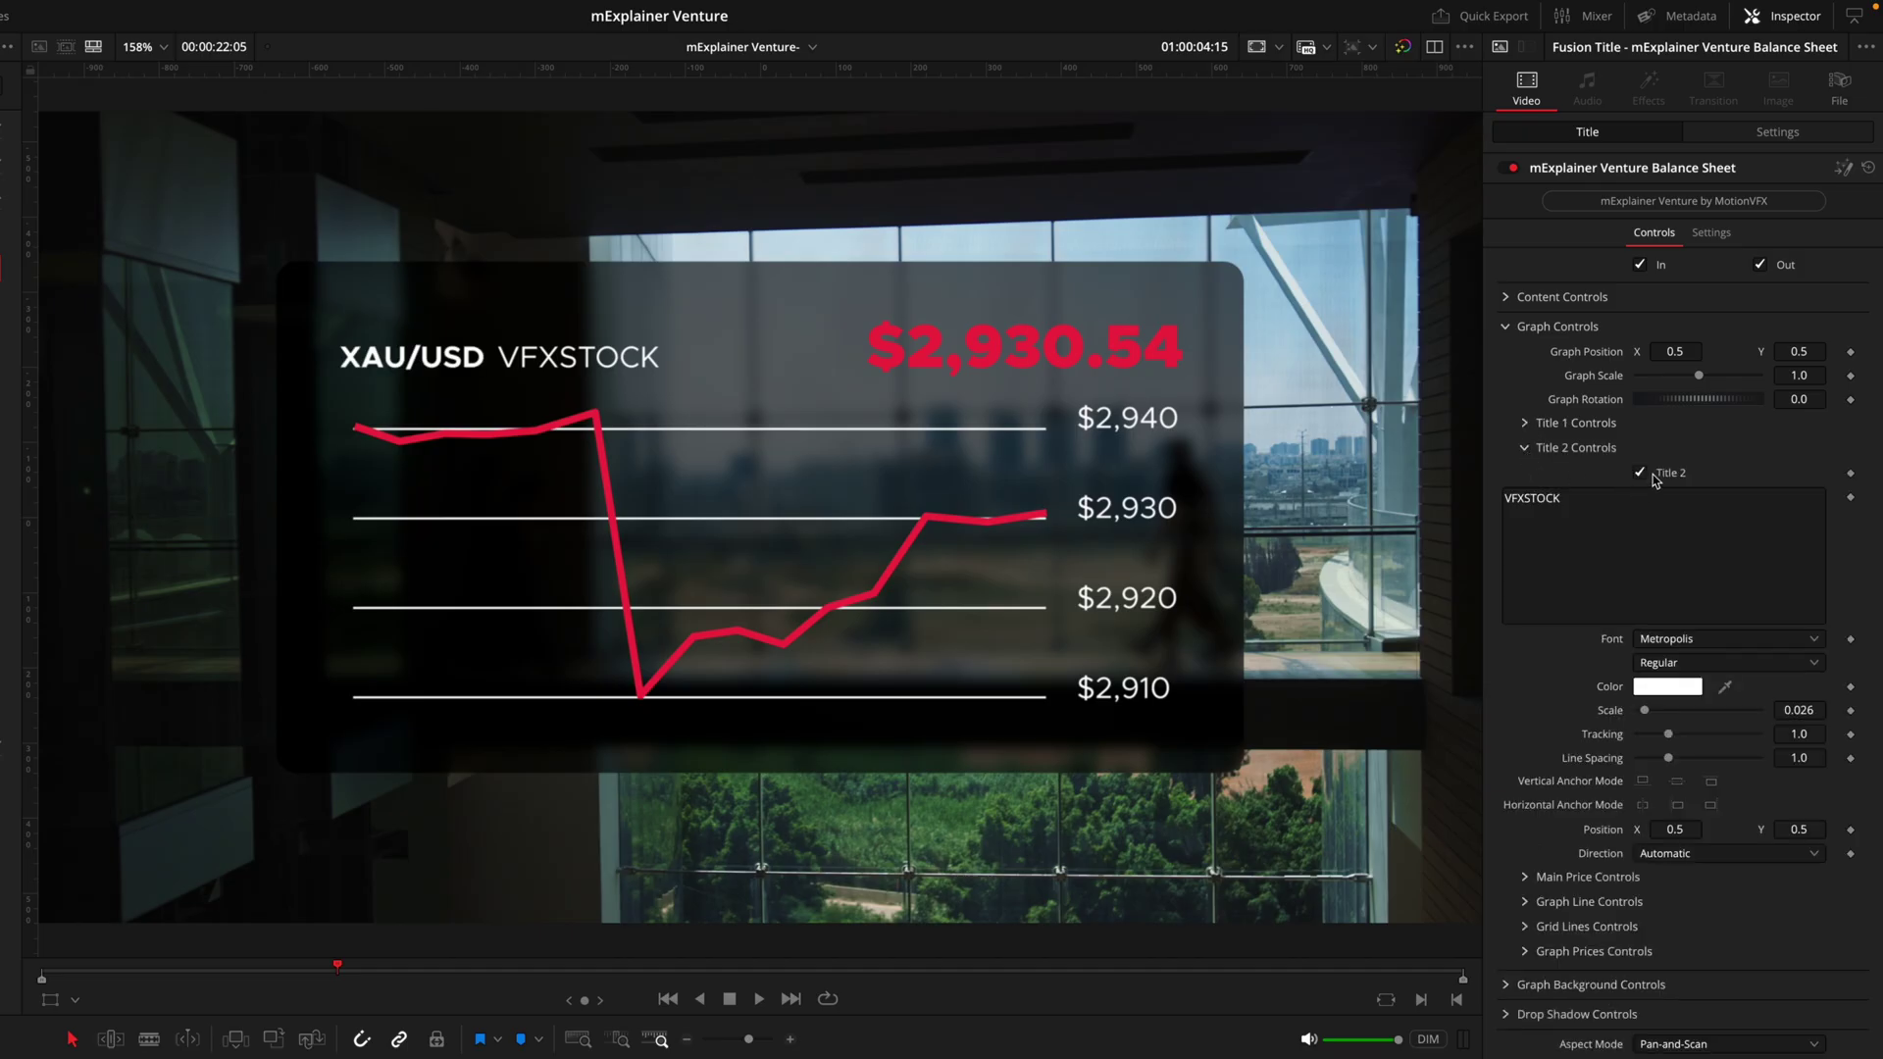
pyautogui.click(1640, 473)
pyautogui.click(1640, 474)
pyautogui.click(1525, 448)
pyautogui.click(1524, 474)
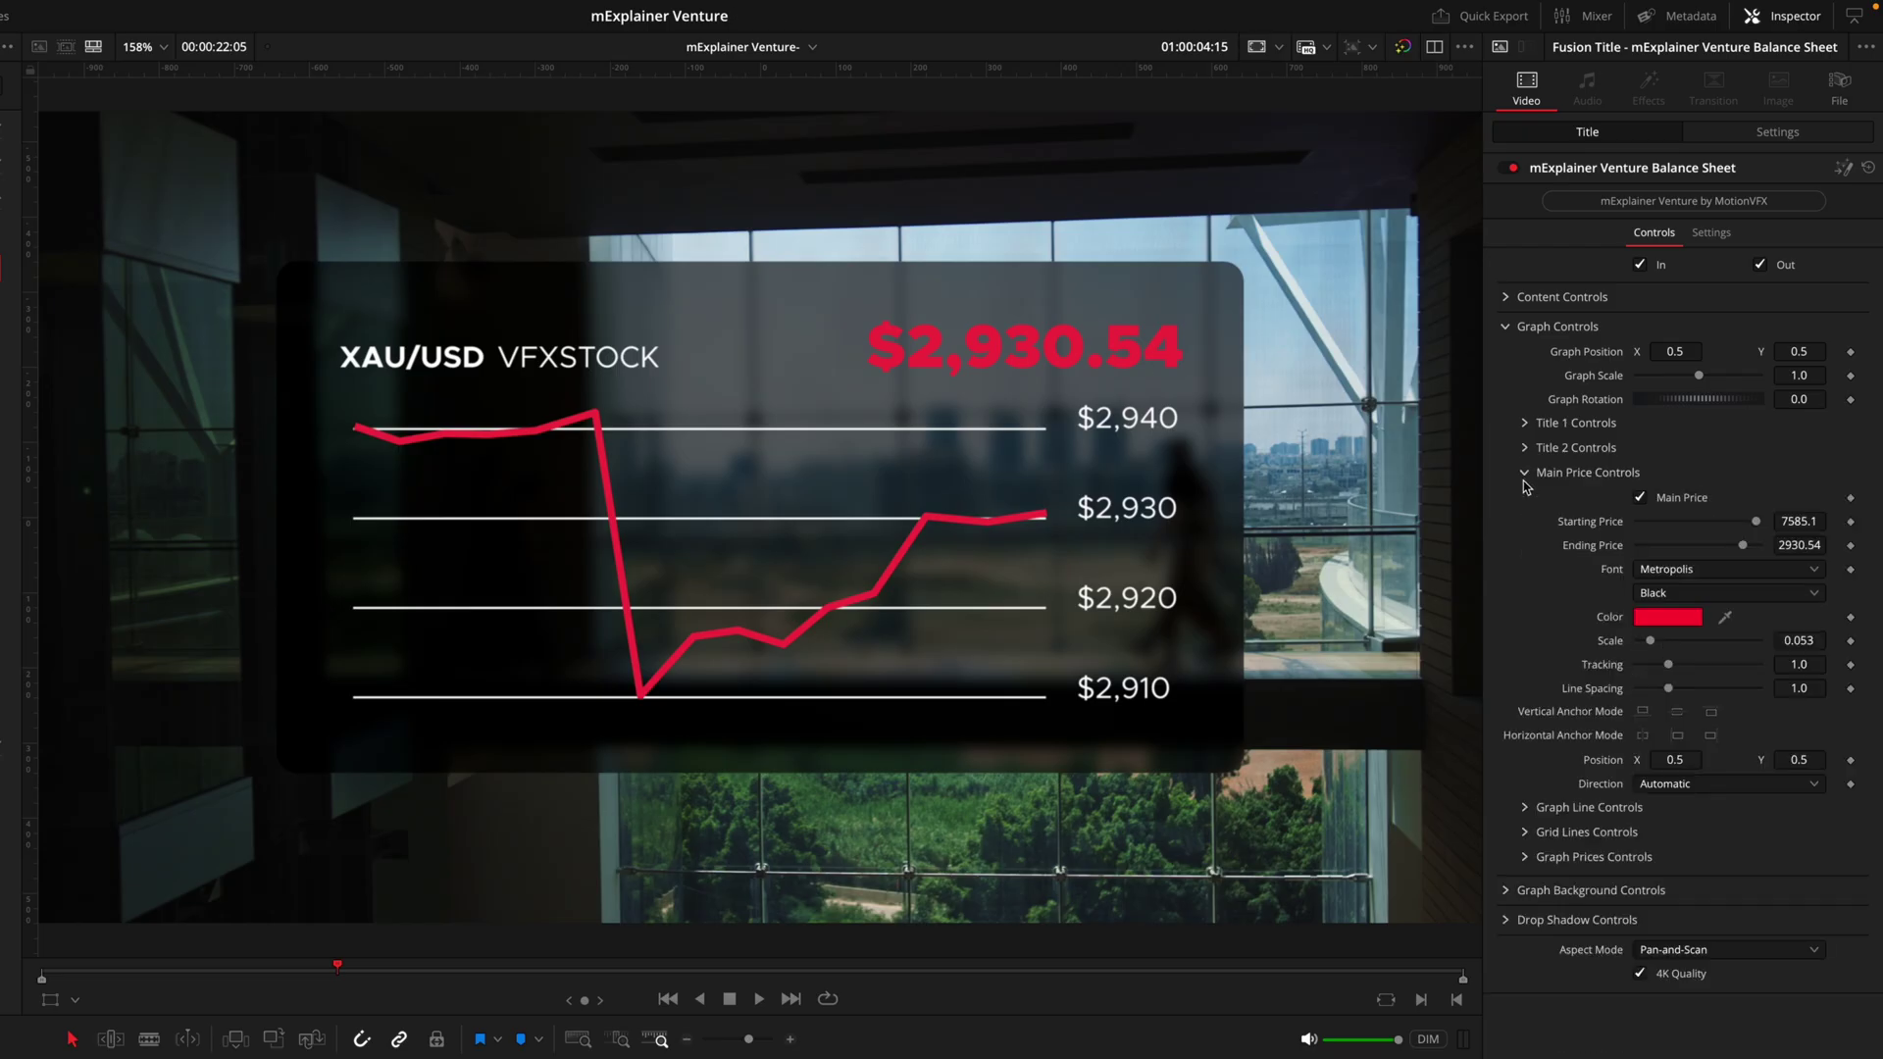
# Toggle the red headline price off and on, and set the starting price to 1015.
pyautogui.click(1641, 498)
pyautogui.click(1651, 499)
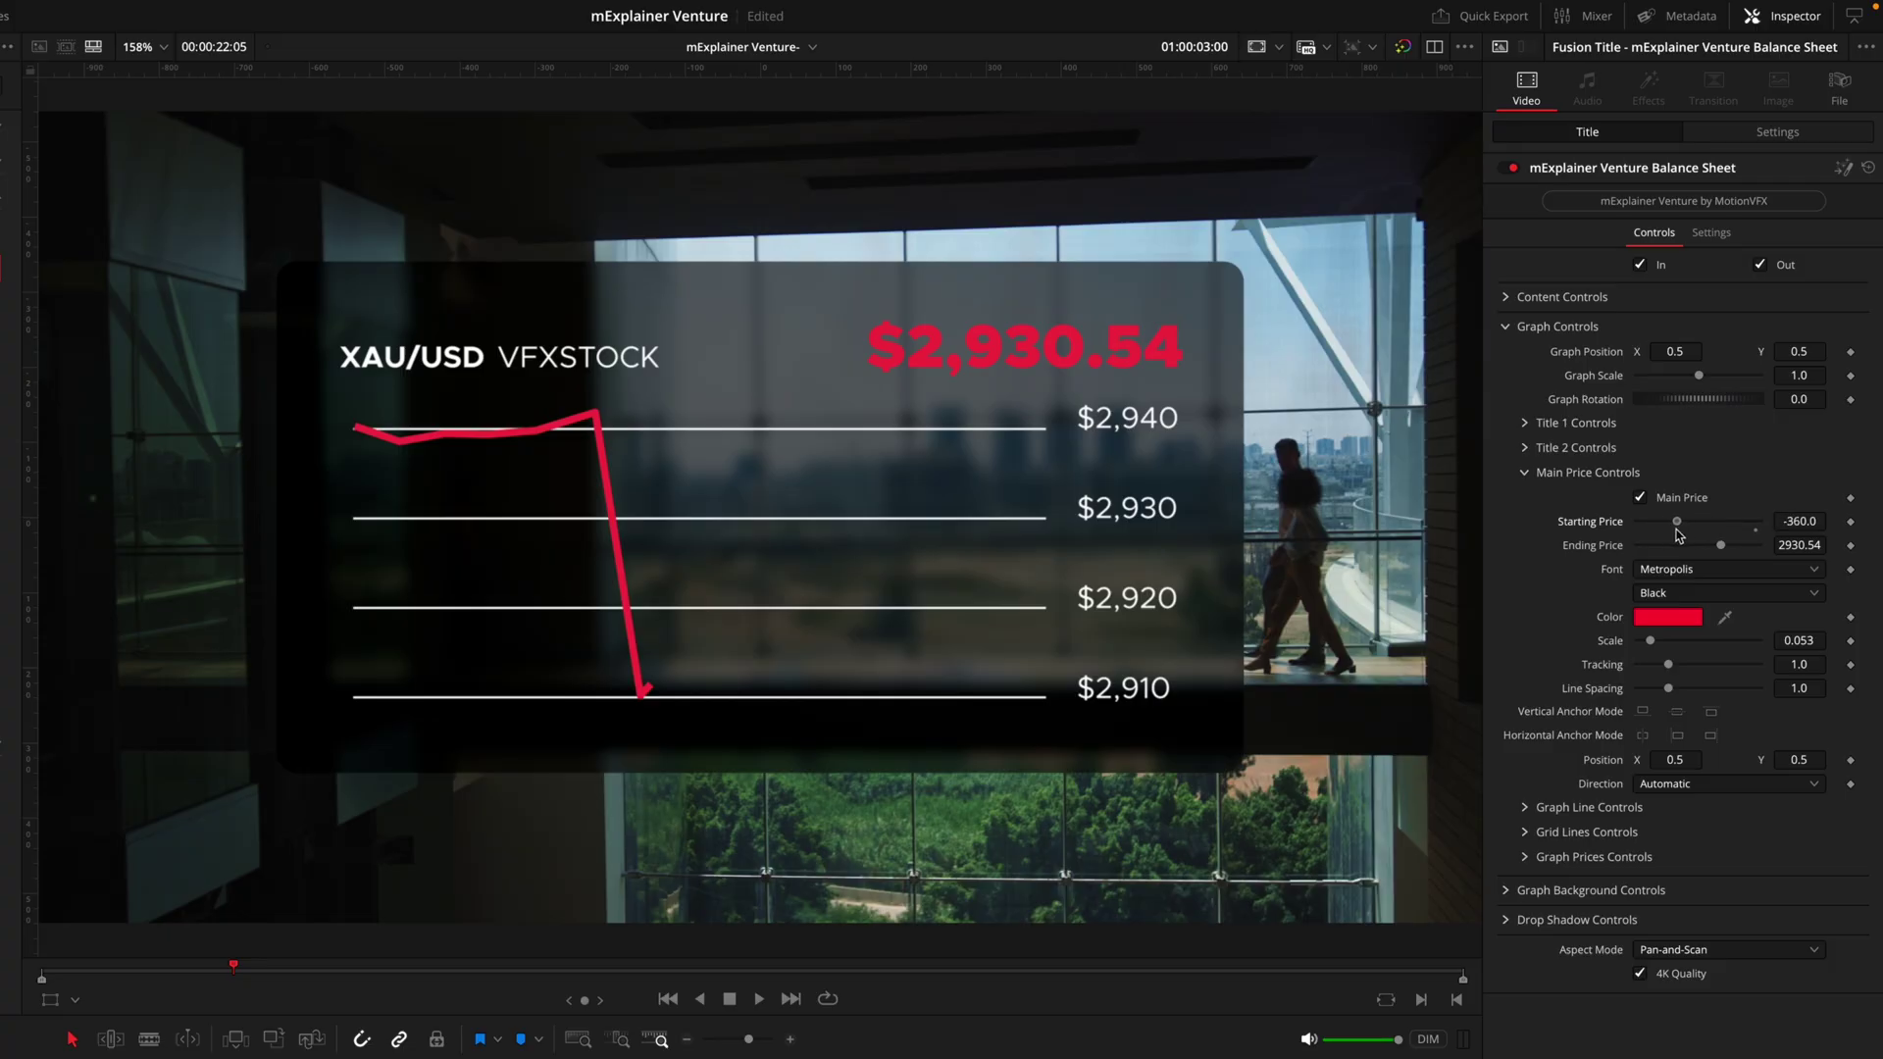
pyautogui.click(1798, 521)
pyautogui.press('BackSpace')
pyautogui.press('Tab')
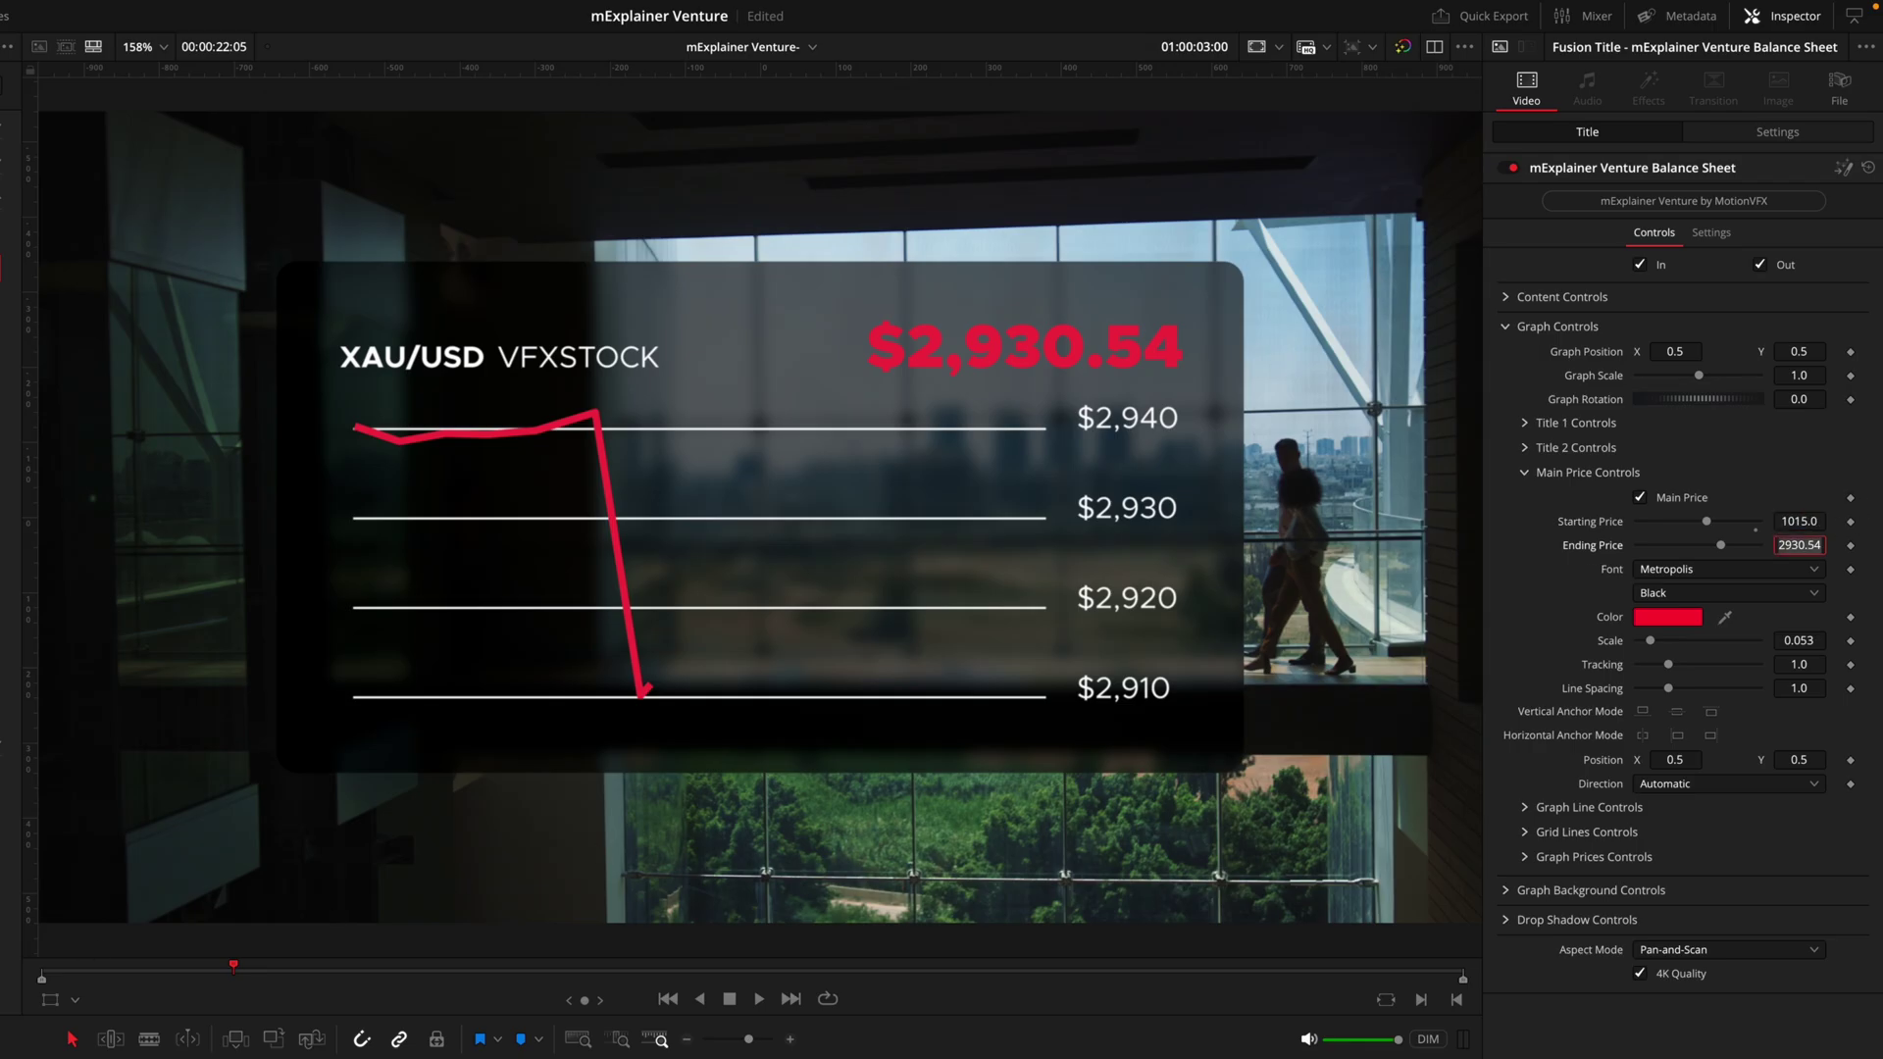
pyautogui.press('Return')
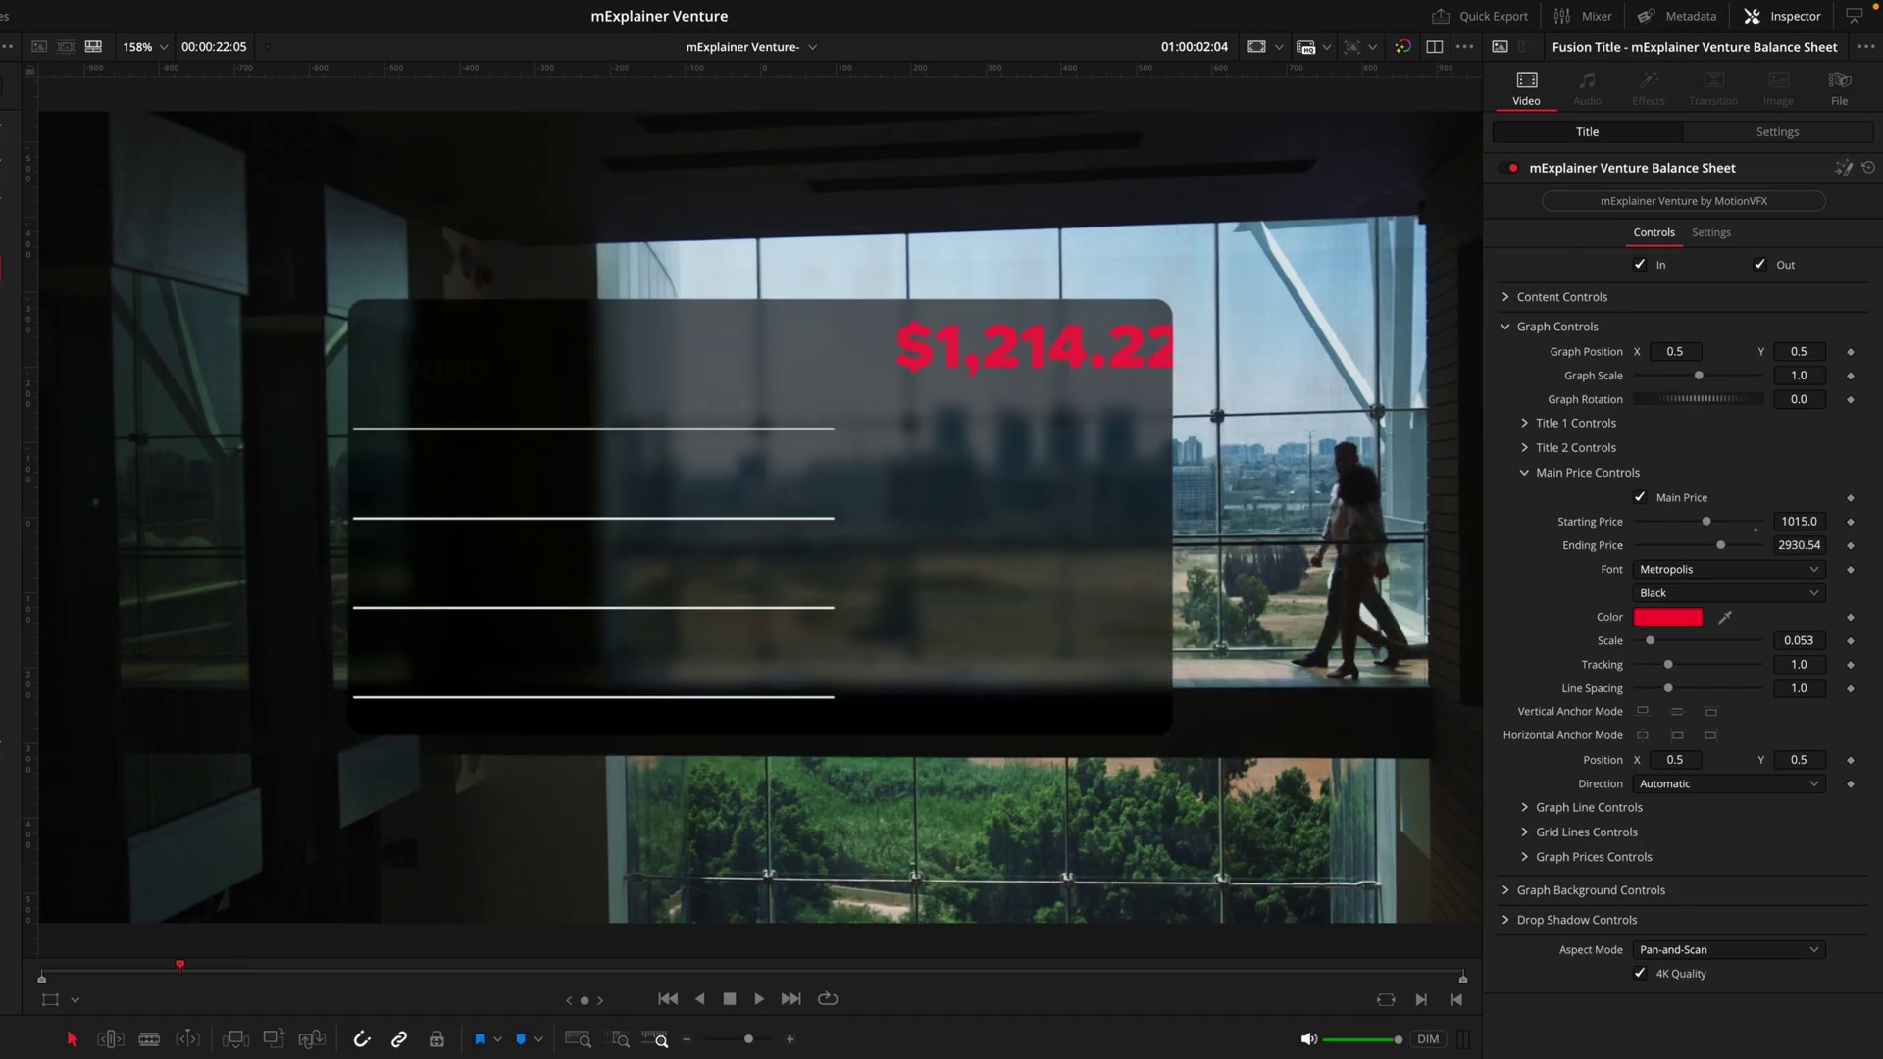
pyautogui.press('Left')
pyautogui.press('Left')
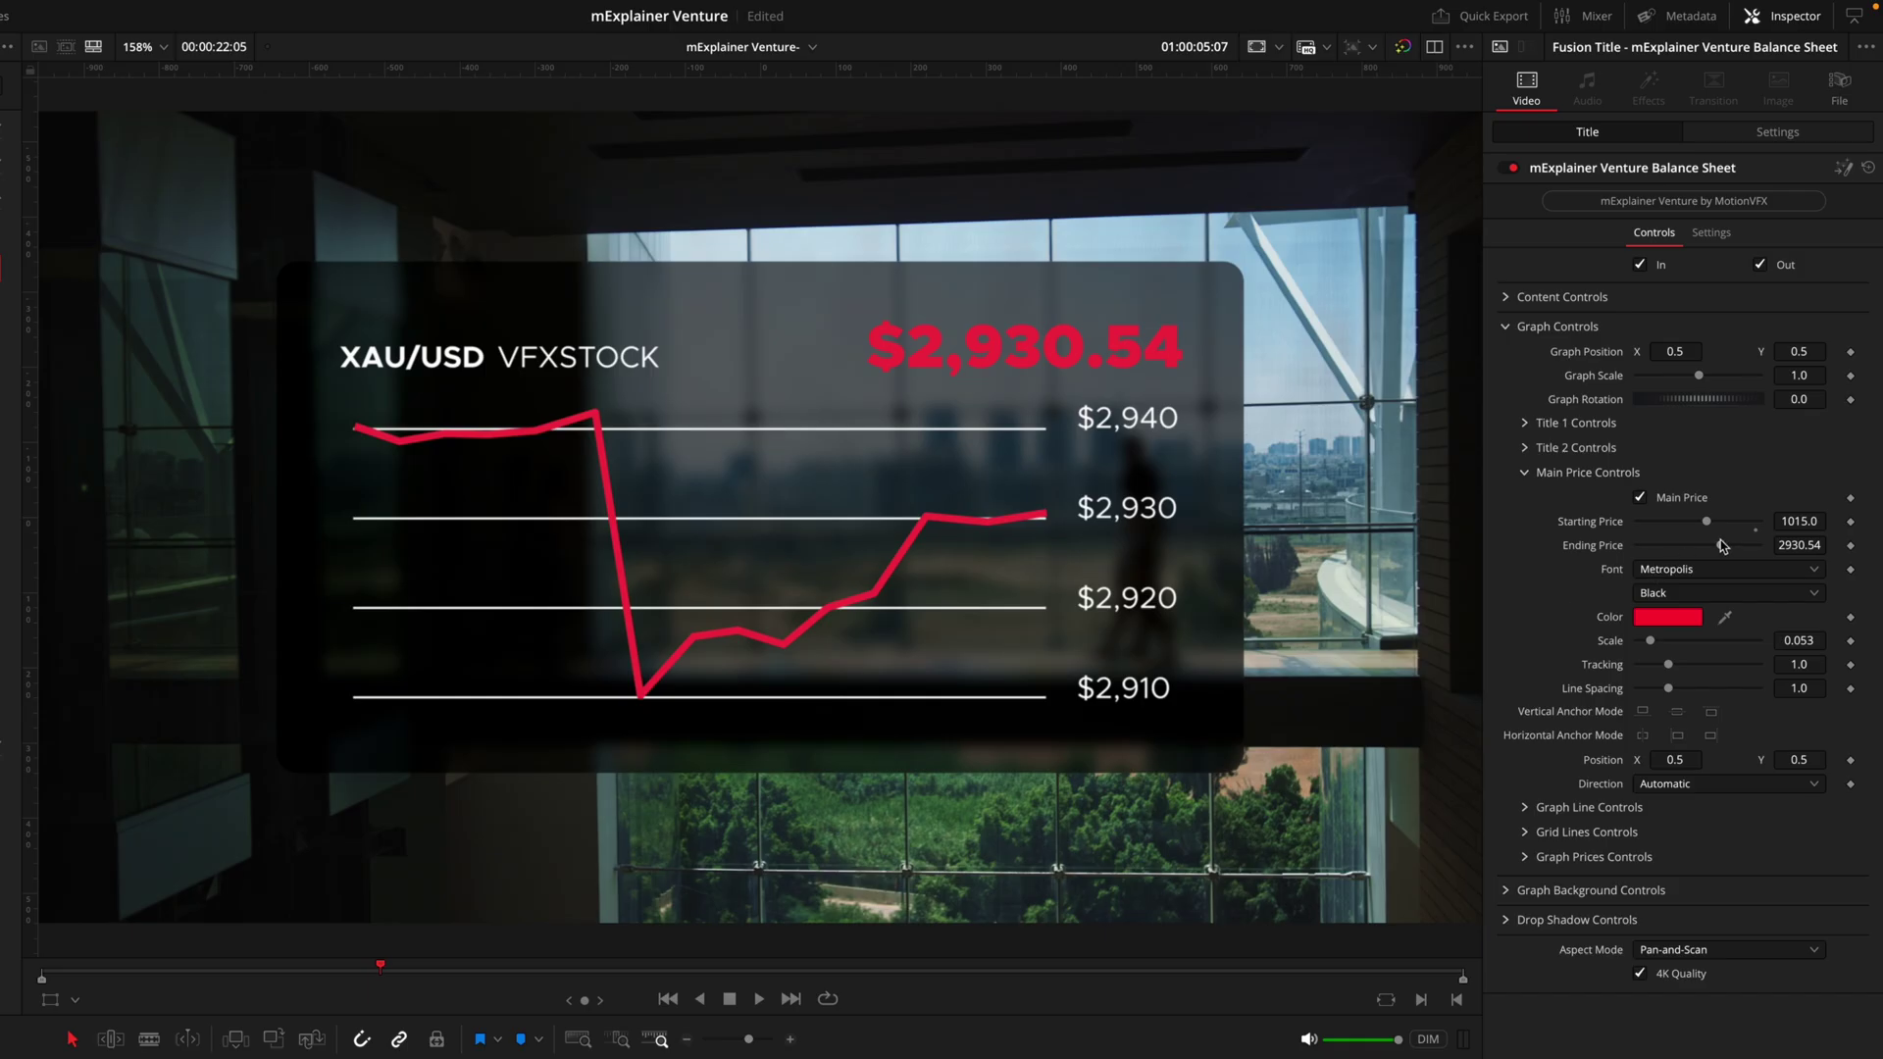
# Try ending prices of 8001 and higher, then reset both prices so the headline reads $2,930.54.
pyautogui.moveTo(1719, 544); pyautogui.dragTo(1764, 556)
pyautogui.click(1791, 546)
pyautogui.write('8001')
pyautogui.press('Tab')
pyautogui.moveTo(1731, 551)
pyautogui.mouseDown()
pyautogui.moveTo(1763, 549)
pyautogui.moveTo(1745, 547)
pyautogui.mouseUp()
pyautogui.doubleClick(1589, 520)
pyautogui.doubleClick(1572, 545)
# In Graph Line Controls, toggle the red line, thicken it to 0.073, then restore 0.0051.
pyautogui.click(1524, 473)
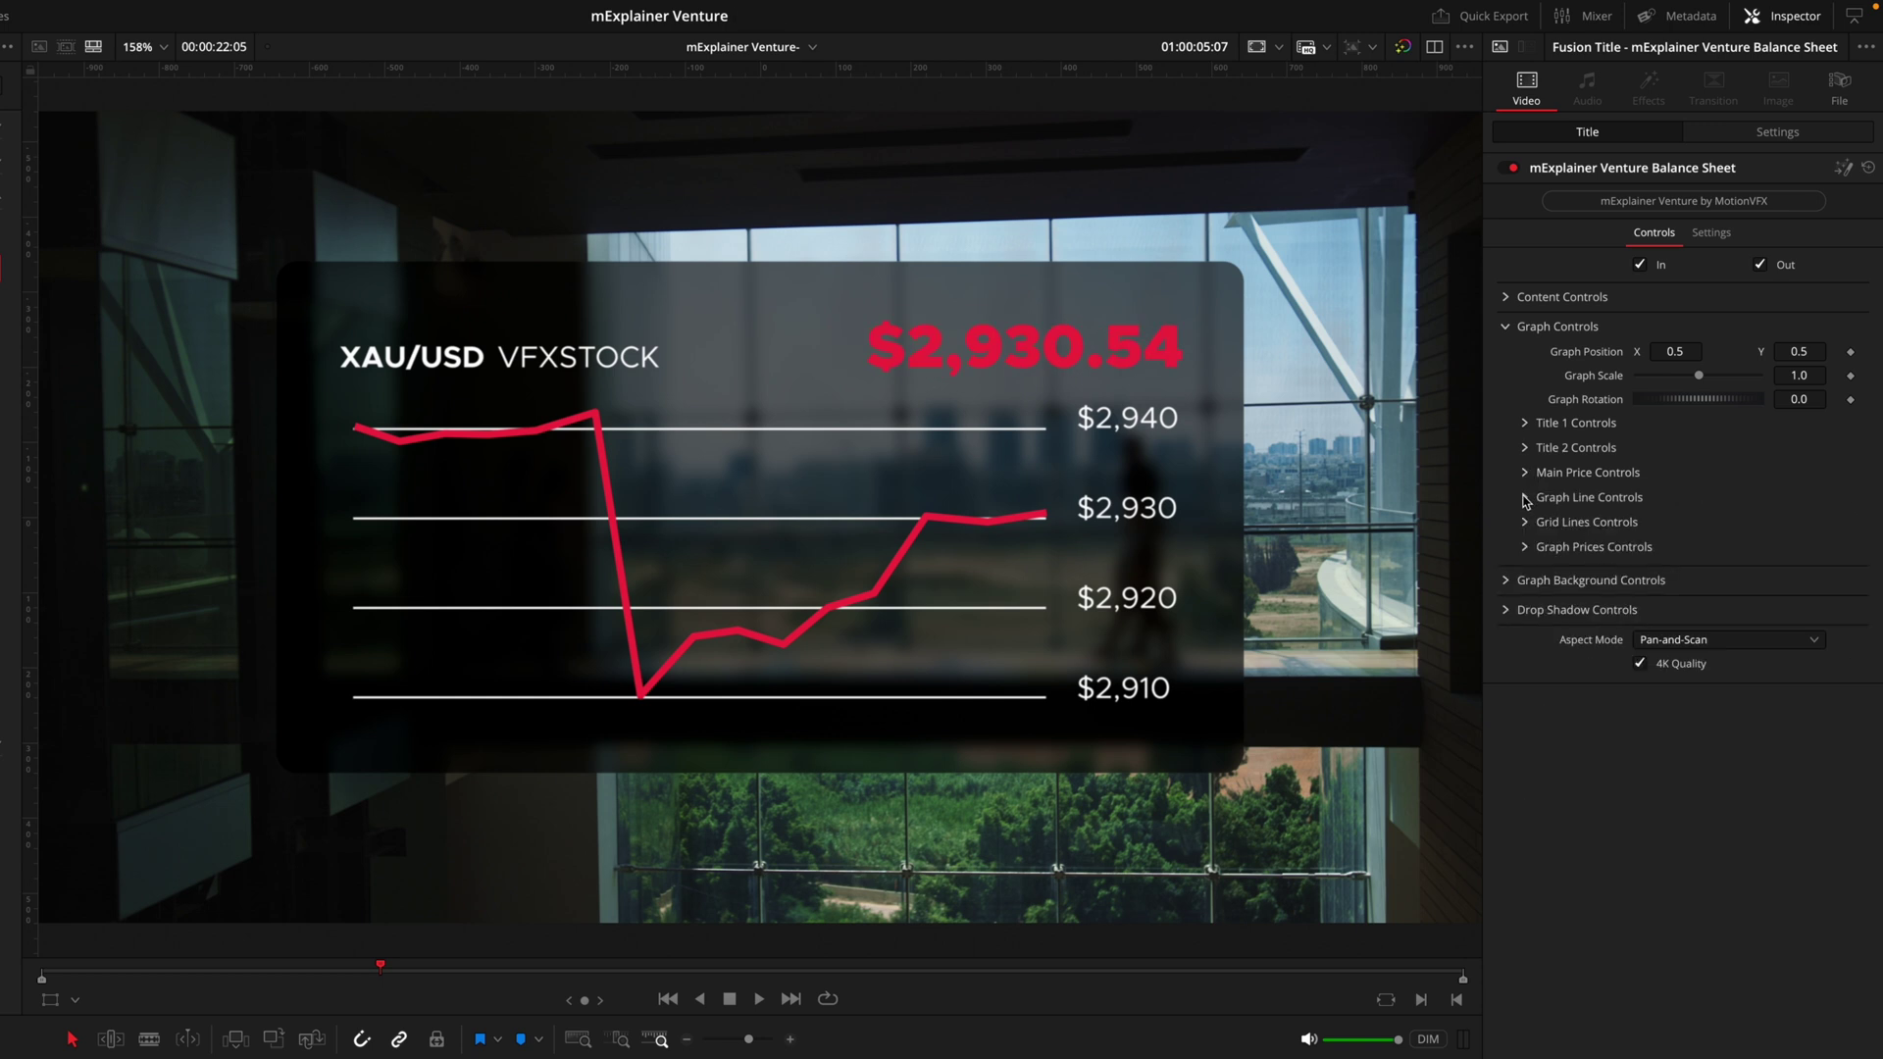
pyautogui.click(1525, 498)
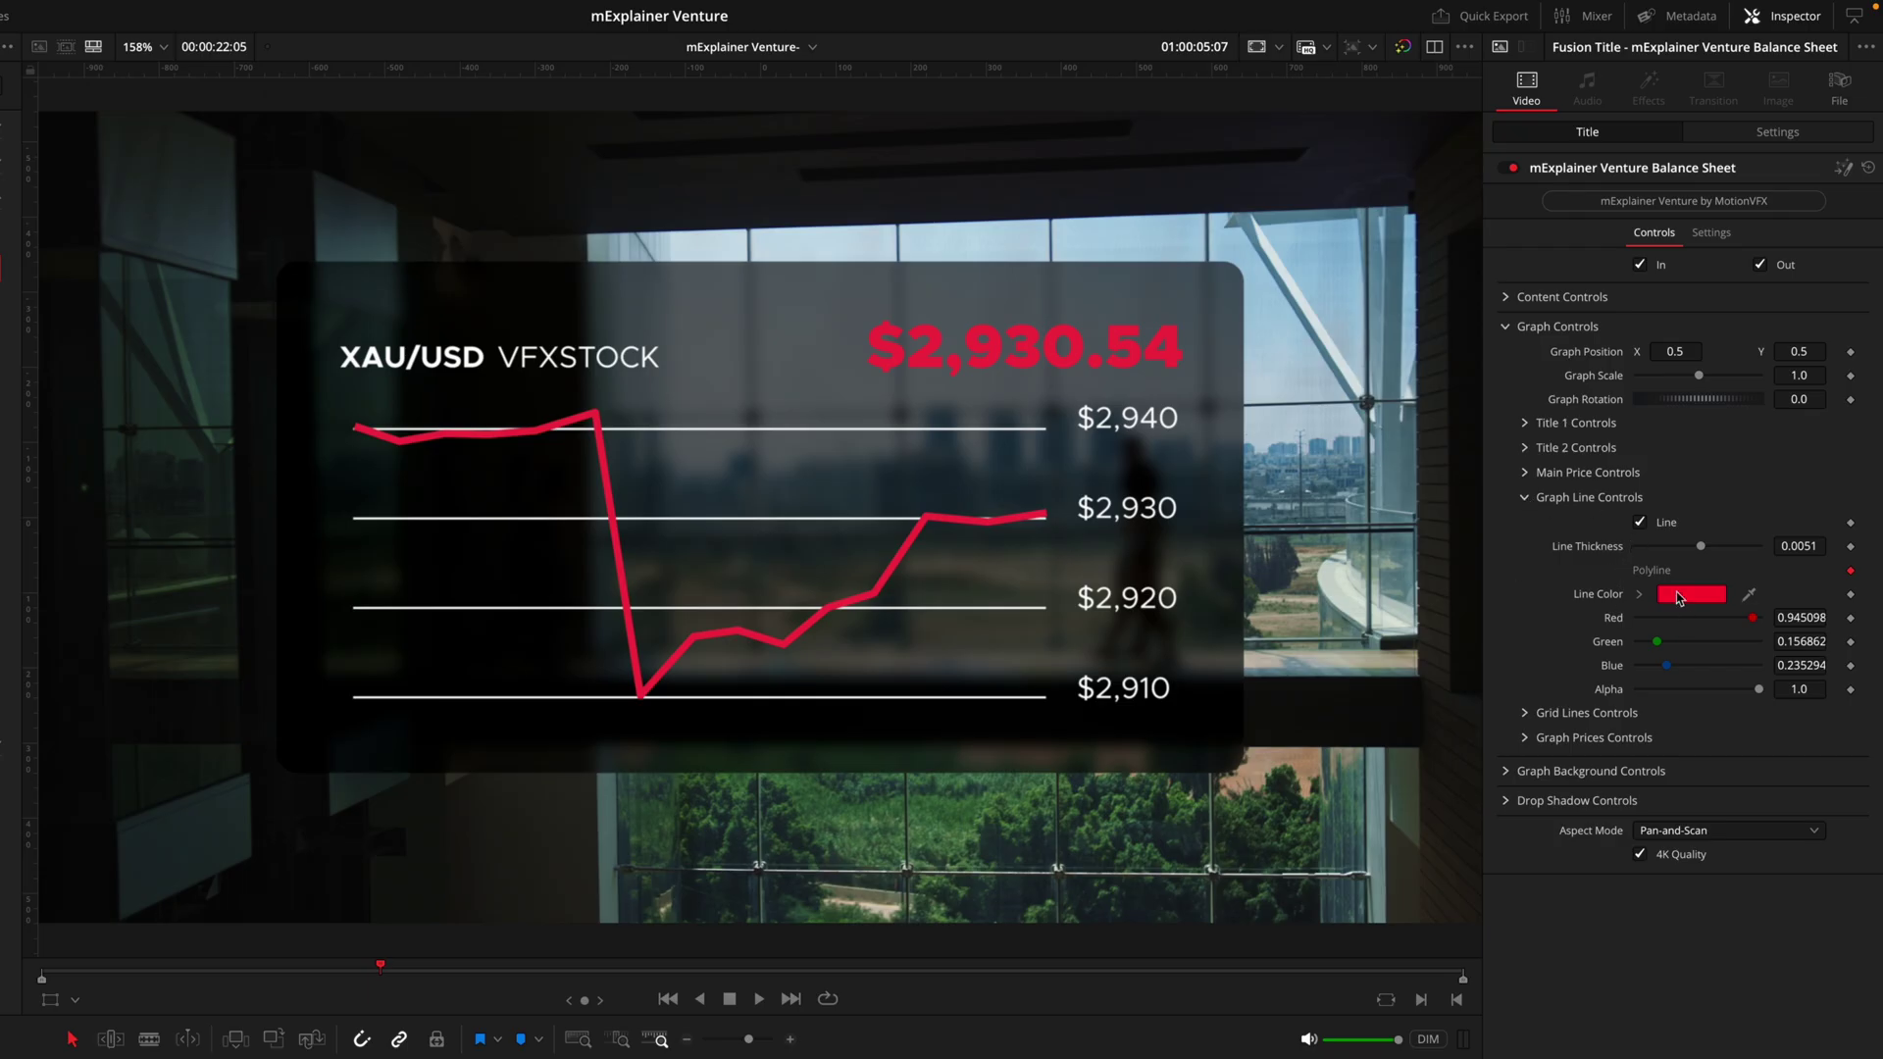
pyautogui.click(1653, 529)
pyautogui.click(1653, 530)
pyautogui.moveTo(1700, 547); pyautogui.dragTo(1700, 546)
pyautogui.click(1691, 594)
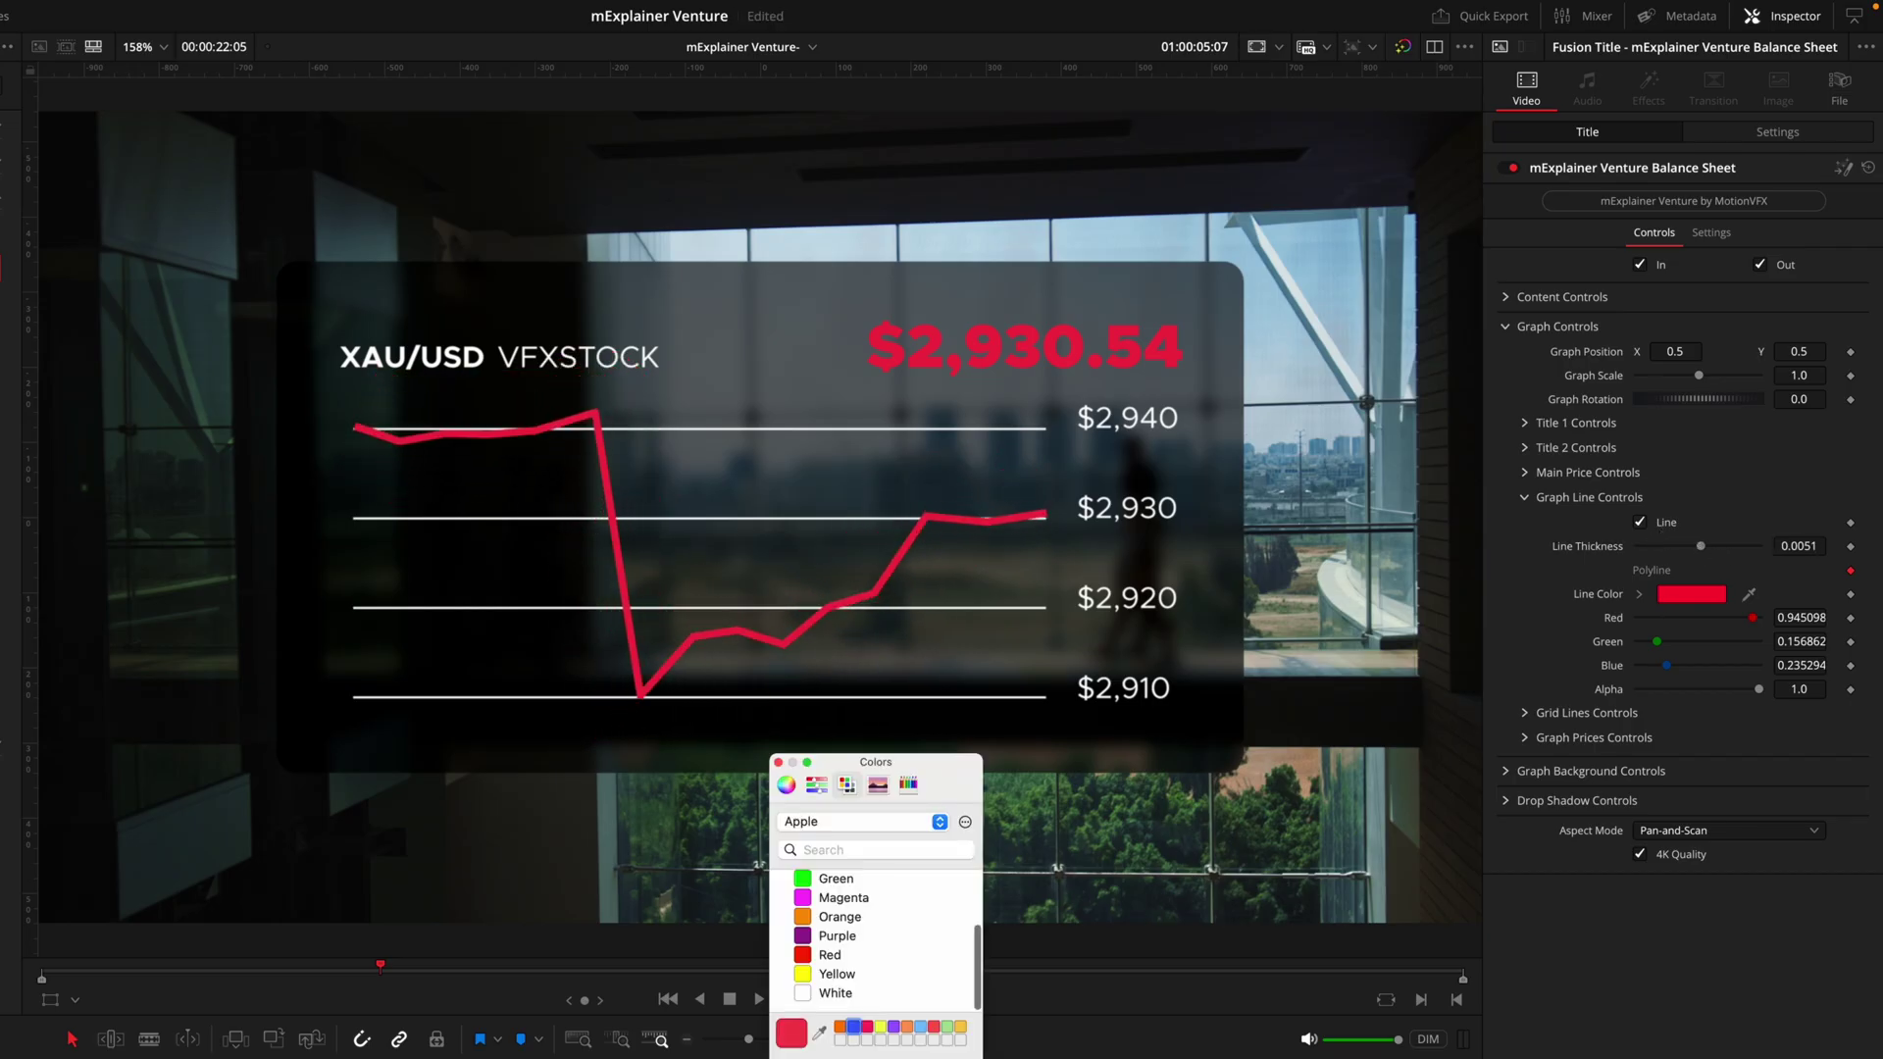
pyautogui.click(1575, 653)
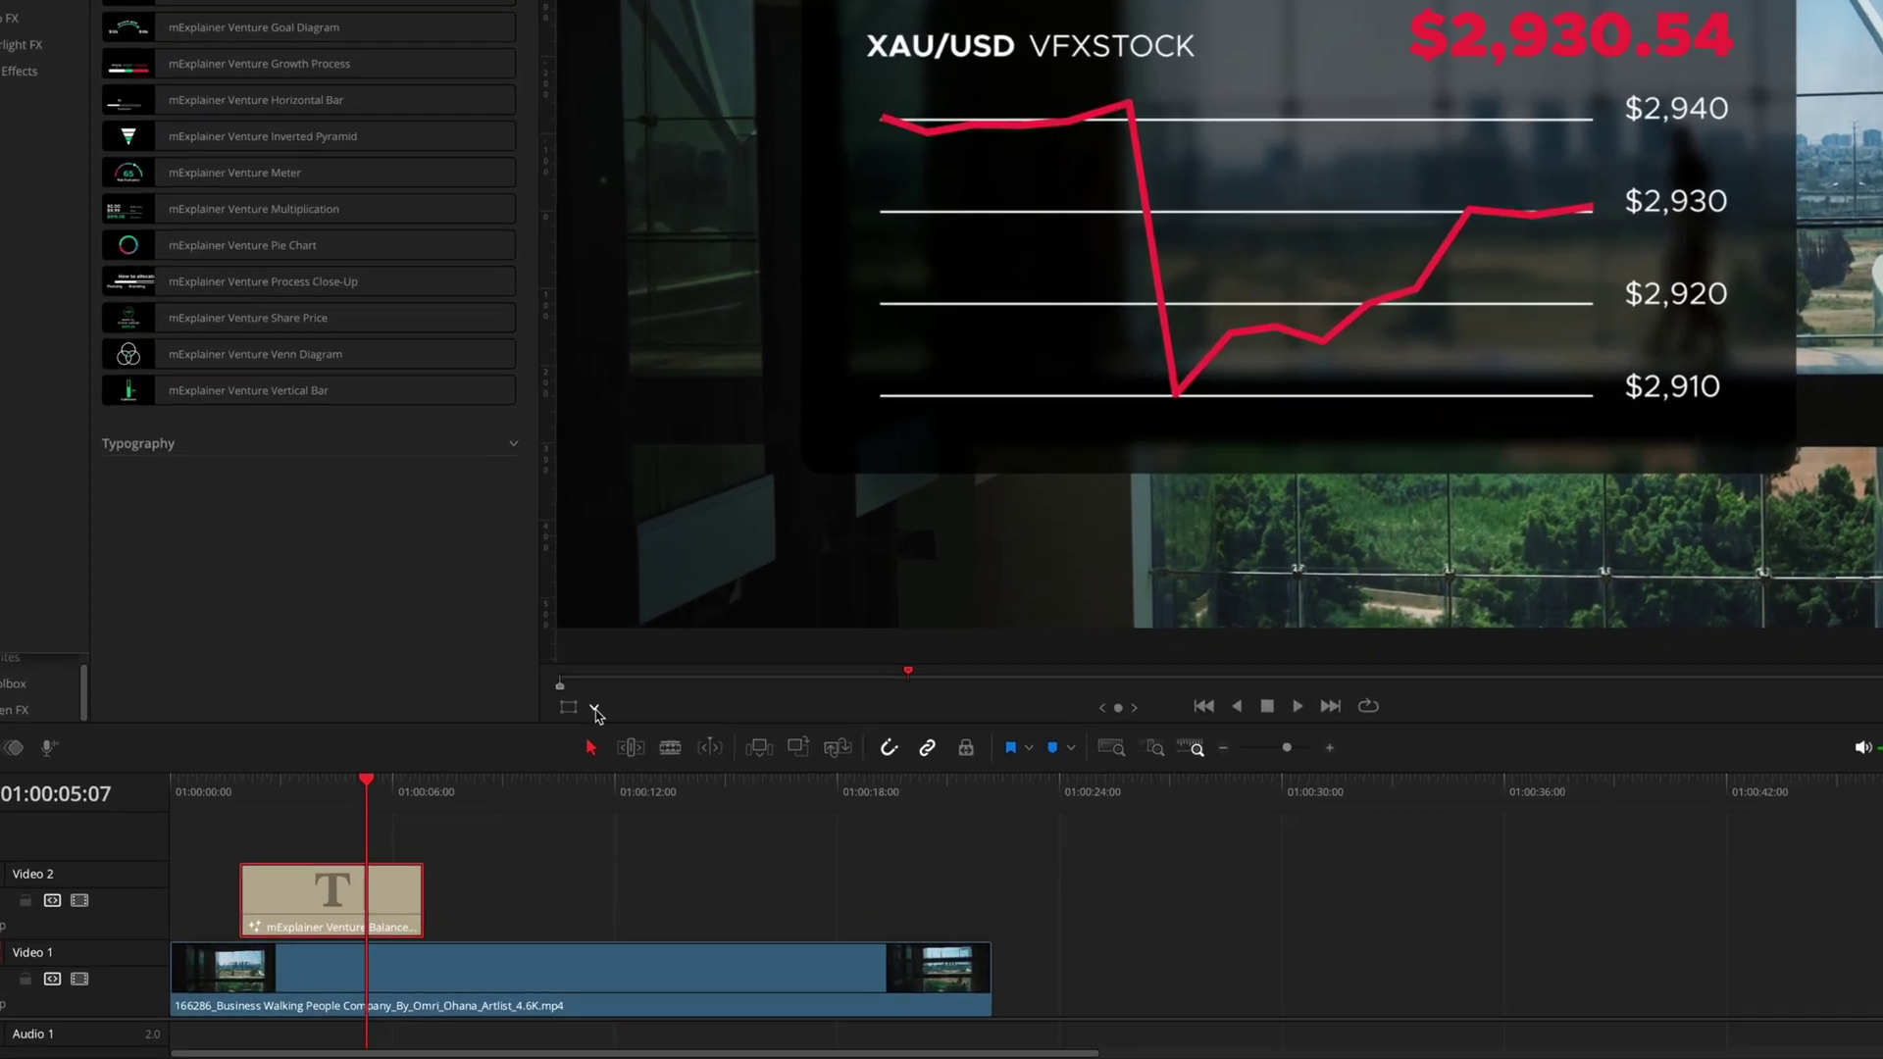
# Switch the viewer to Fusion Overlay and drag the red line's points into a zigzag, deleting two extra points.
pyautogui.click(488, 771)
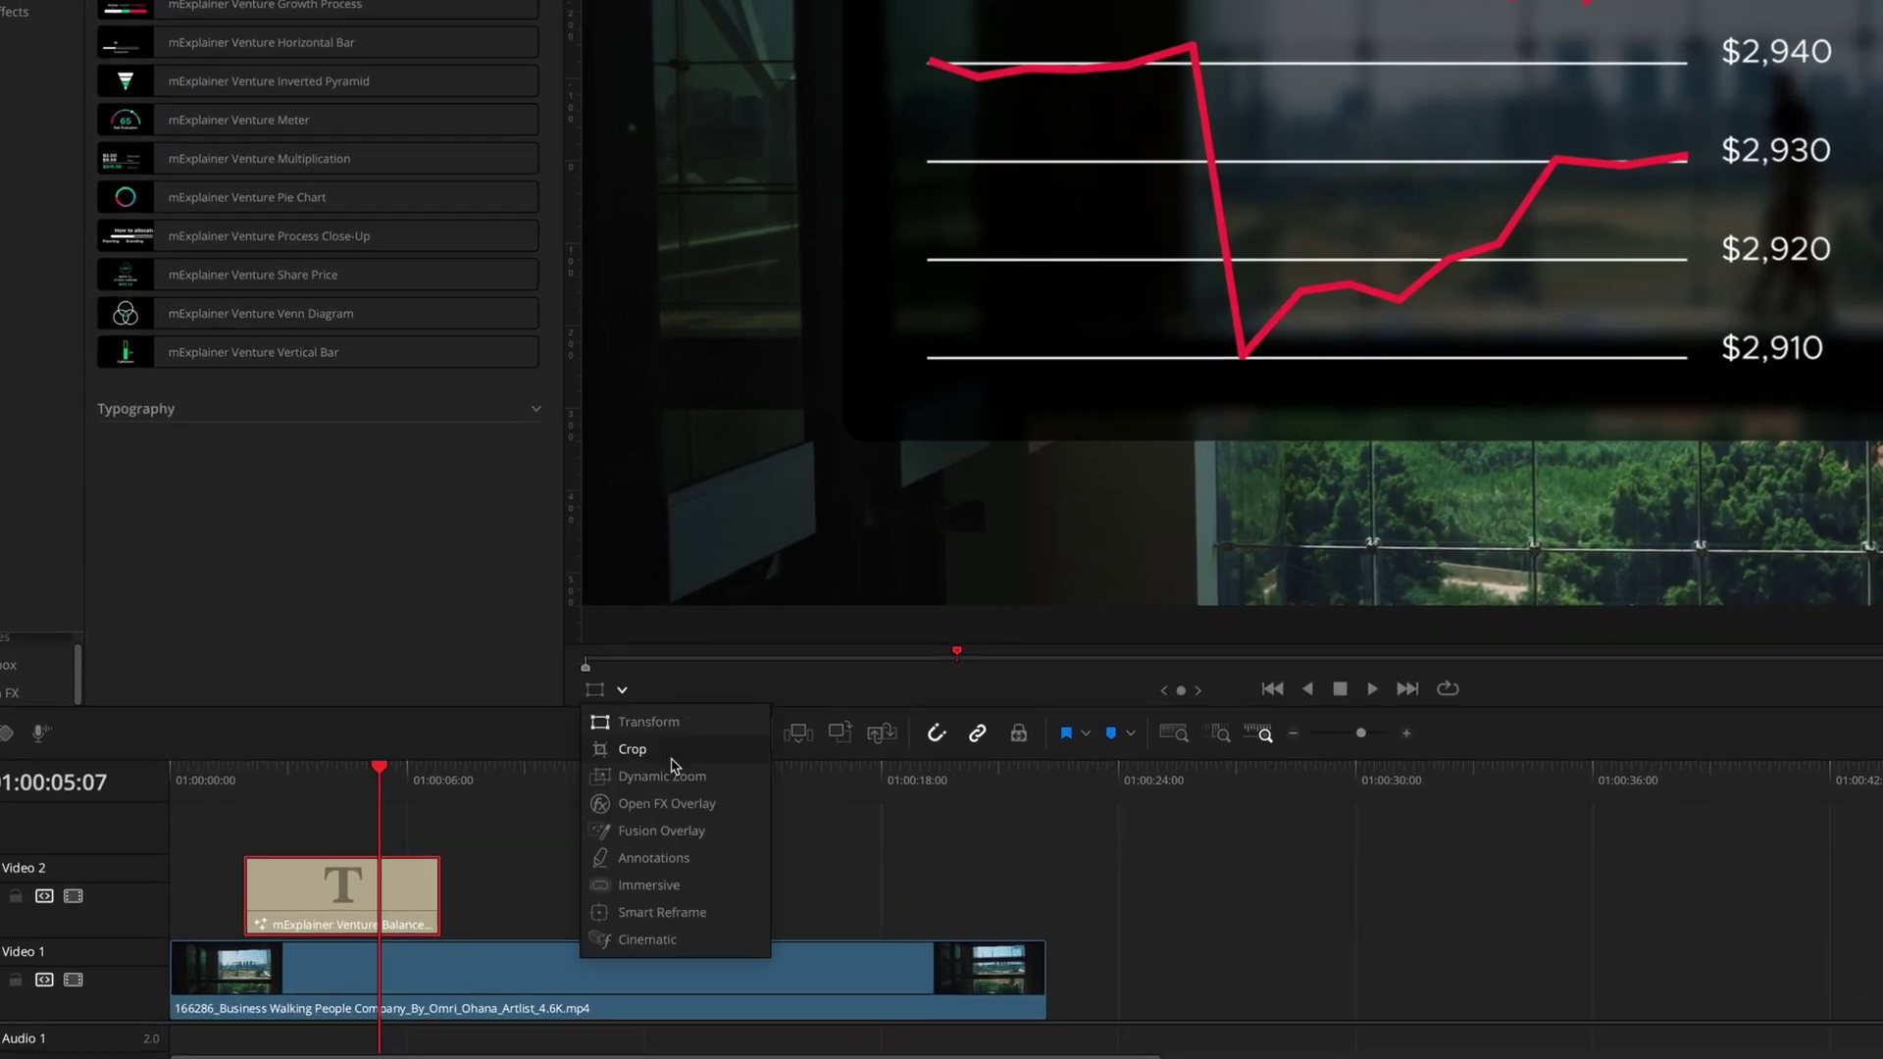
pyautogui.click(676, 831)
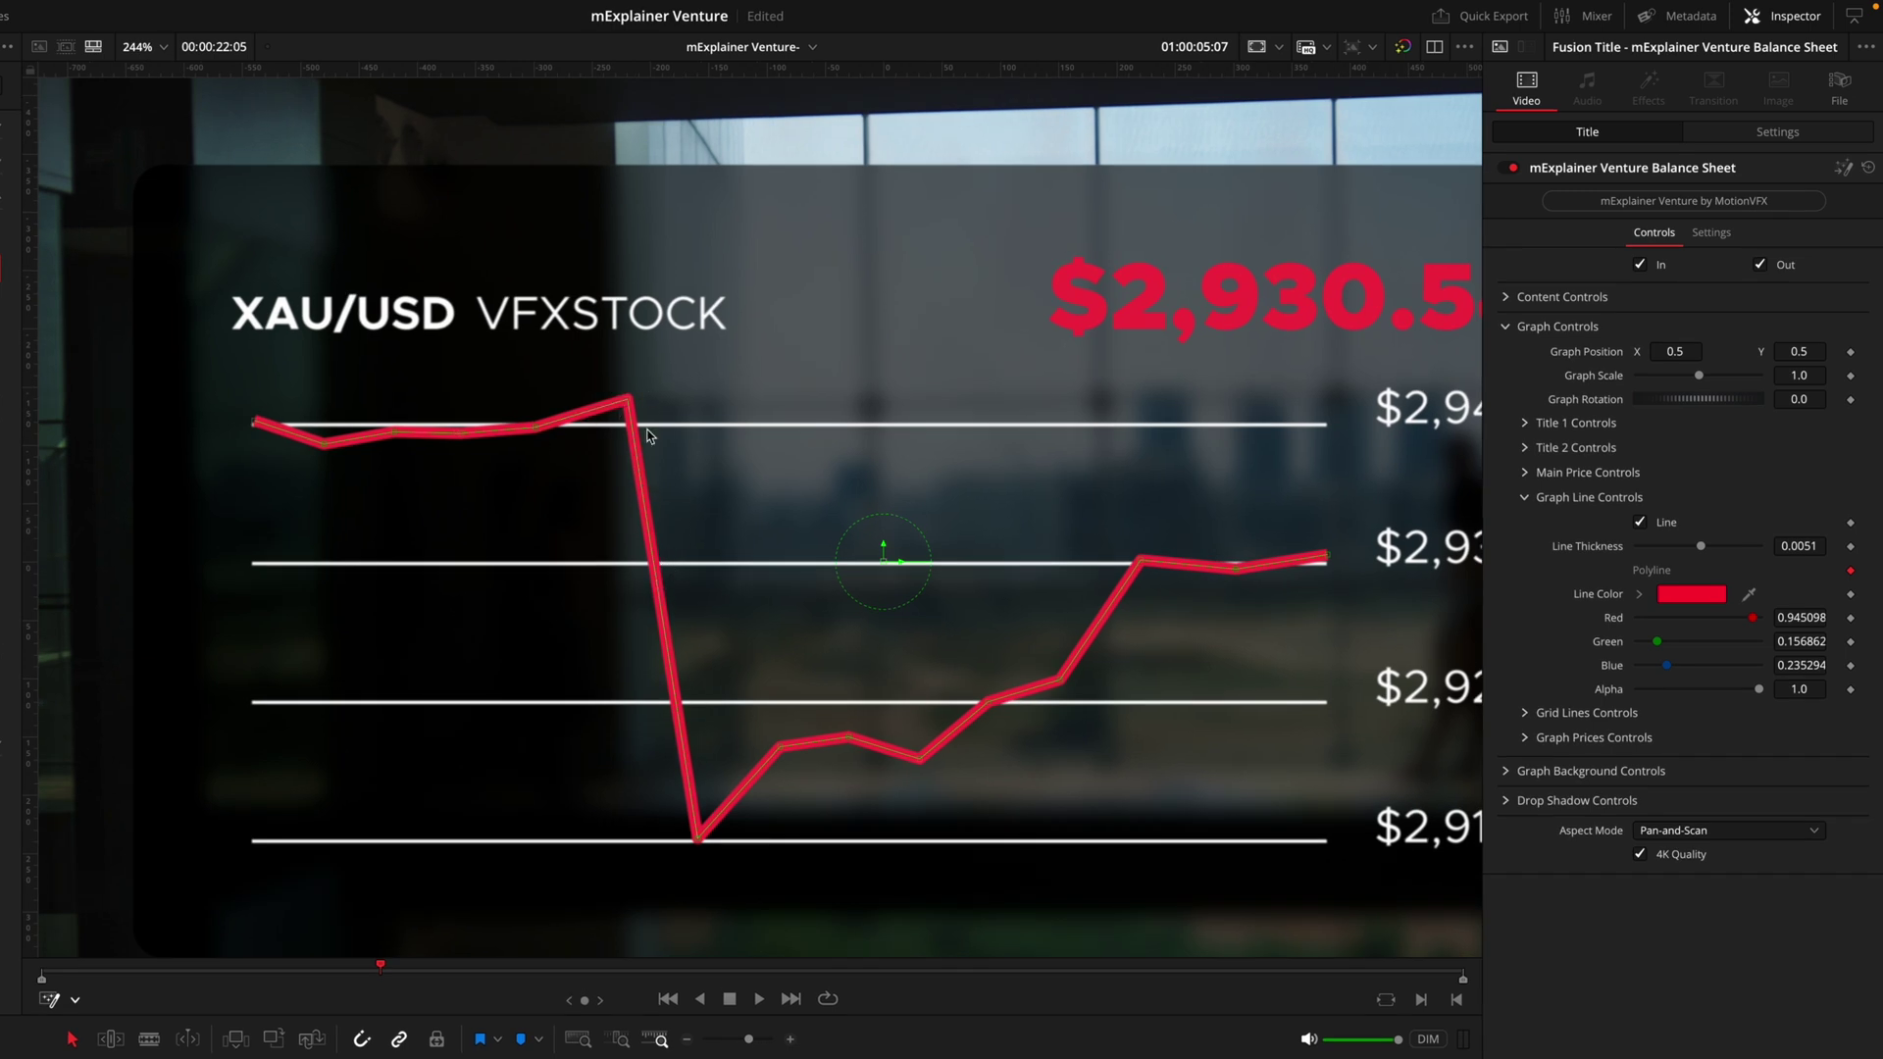
pyautogui.moveTo(629, 398); pyautogui.dragTo(657, 465)
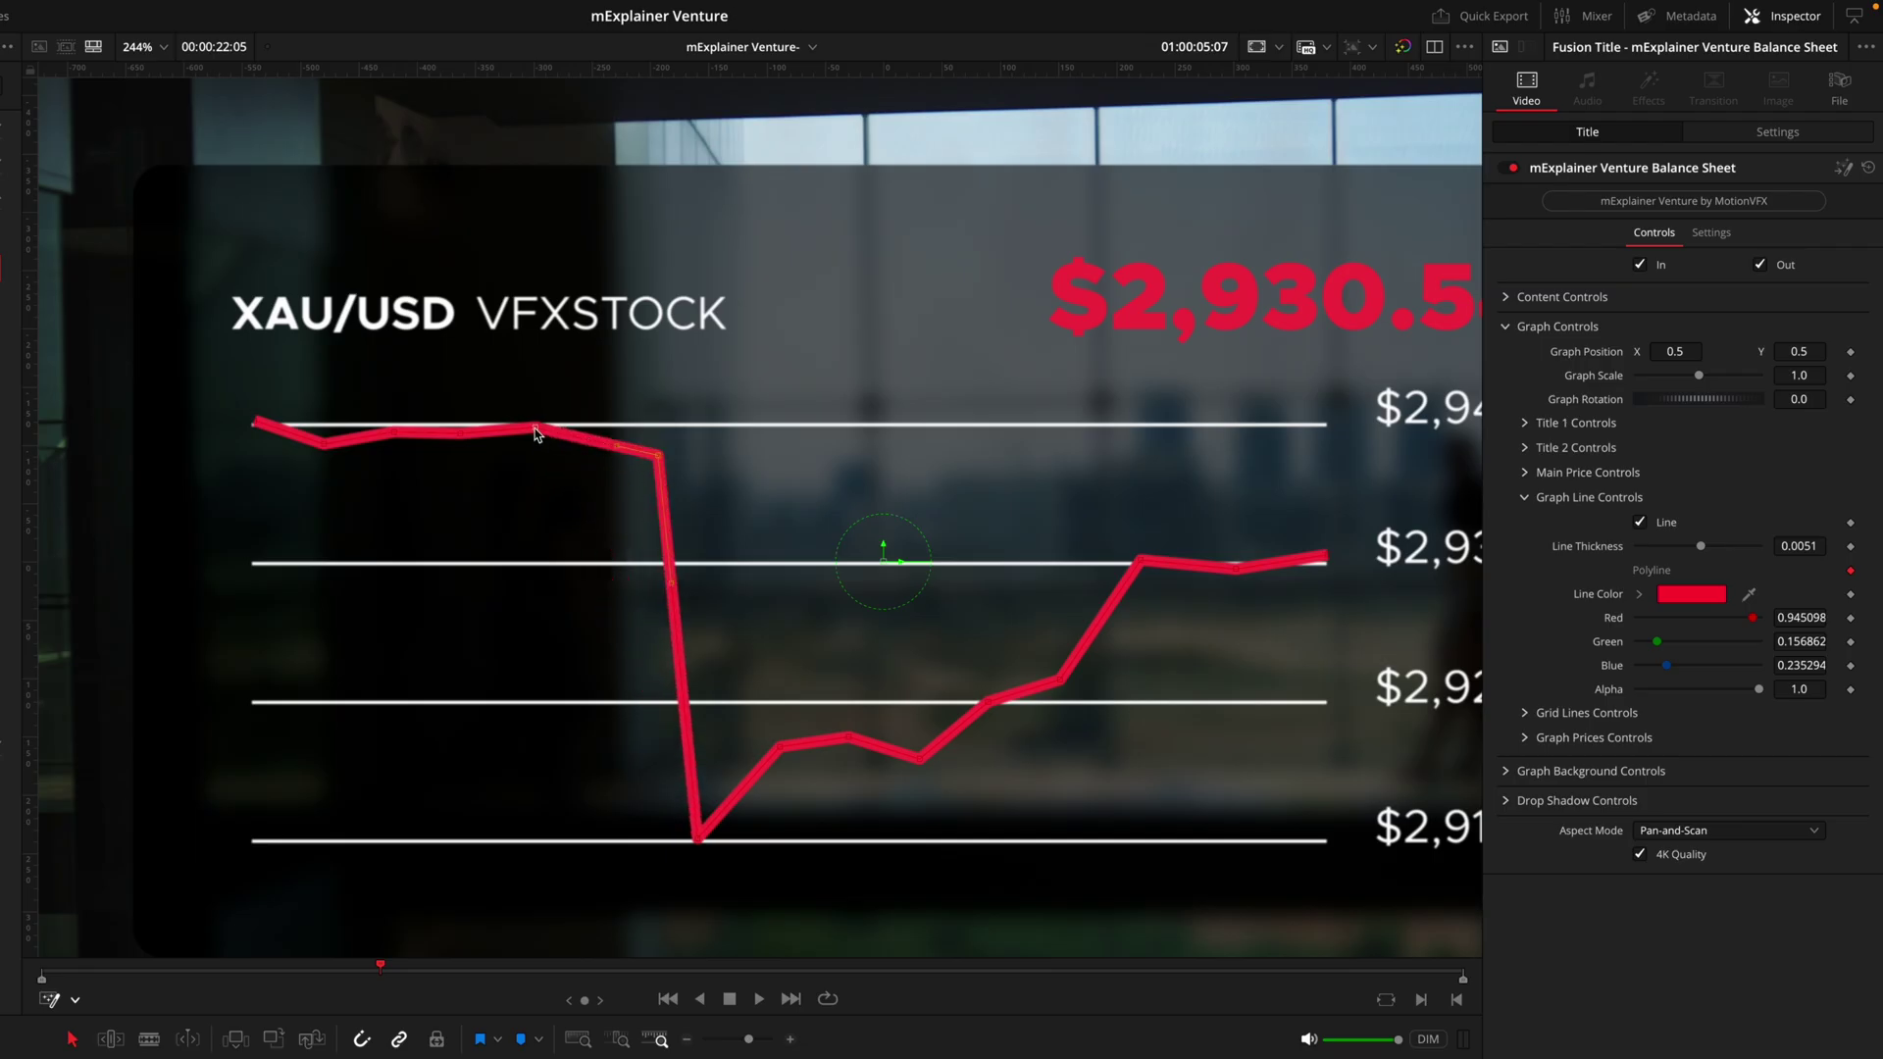
pyautogui.moveTo(534, 432); pyautogui.dragTo(523, 510)
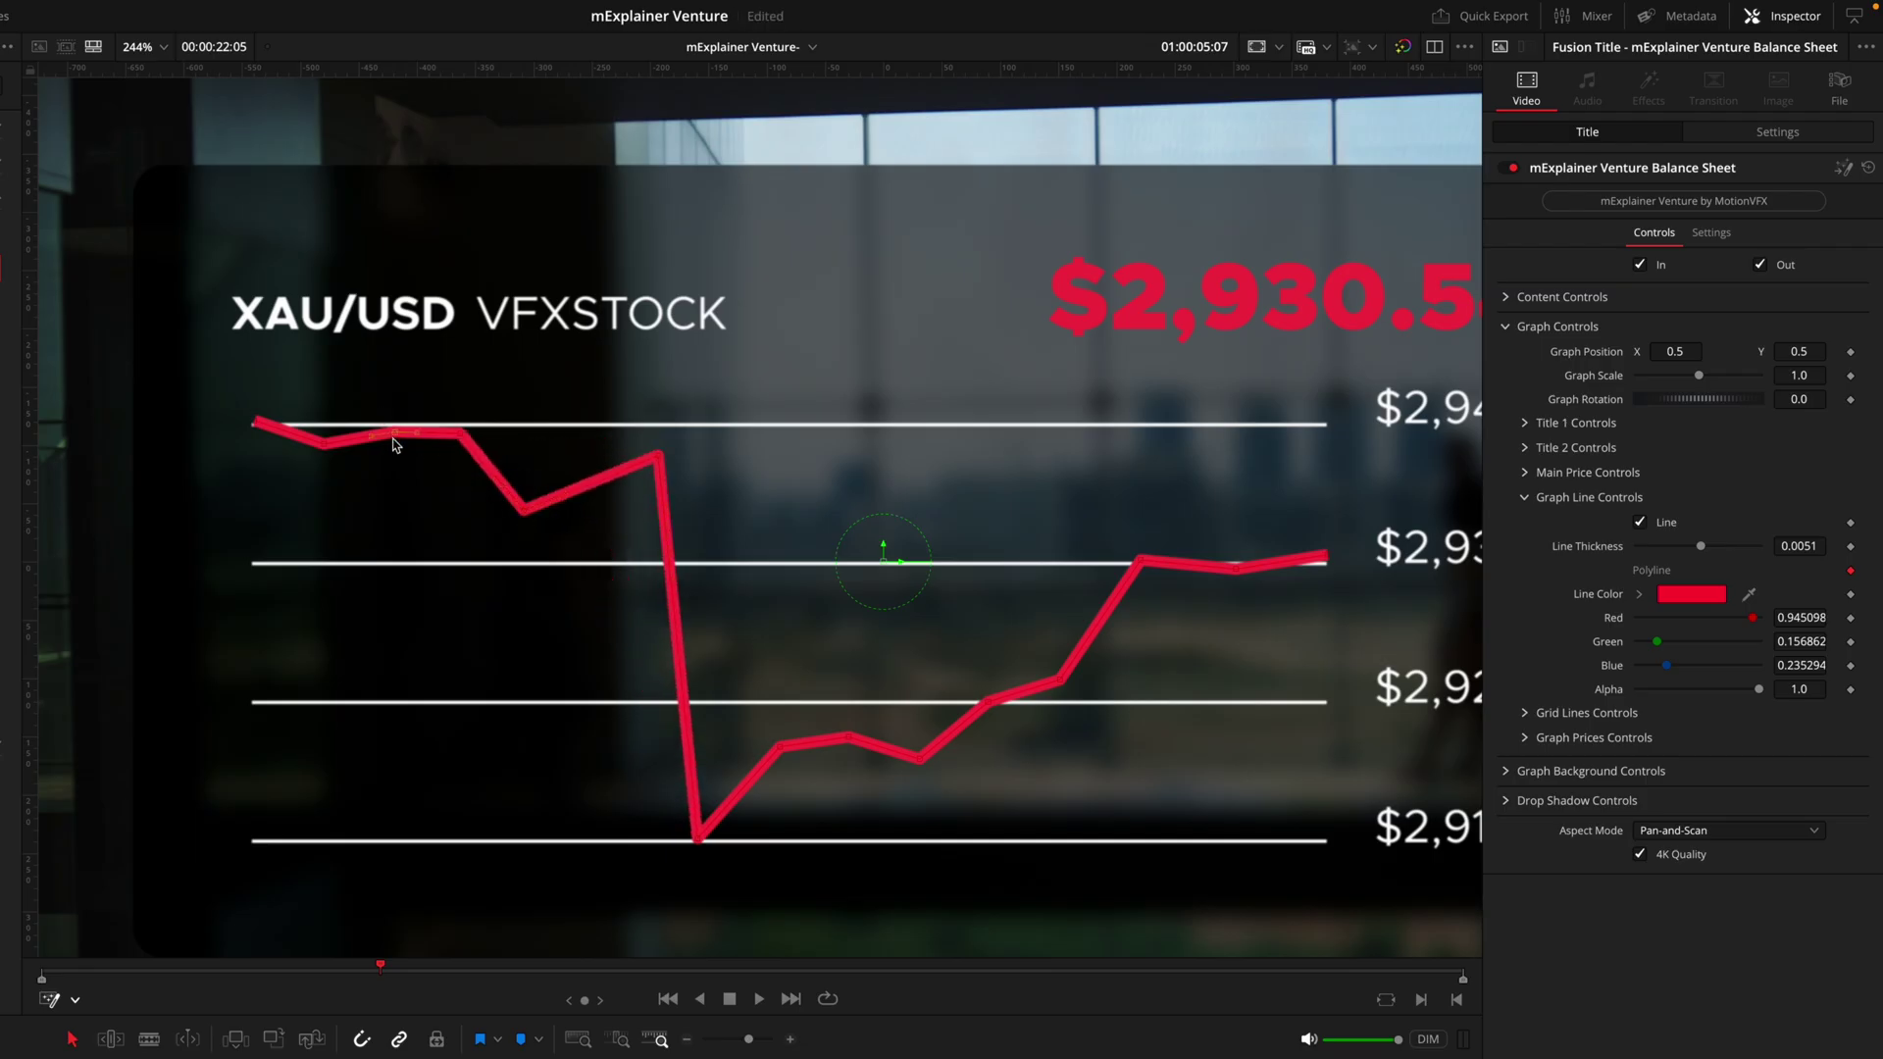
pyautogui.moveTo(393, 444); pyautogui.dragTo(400, 477)
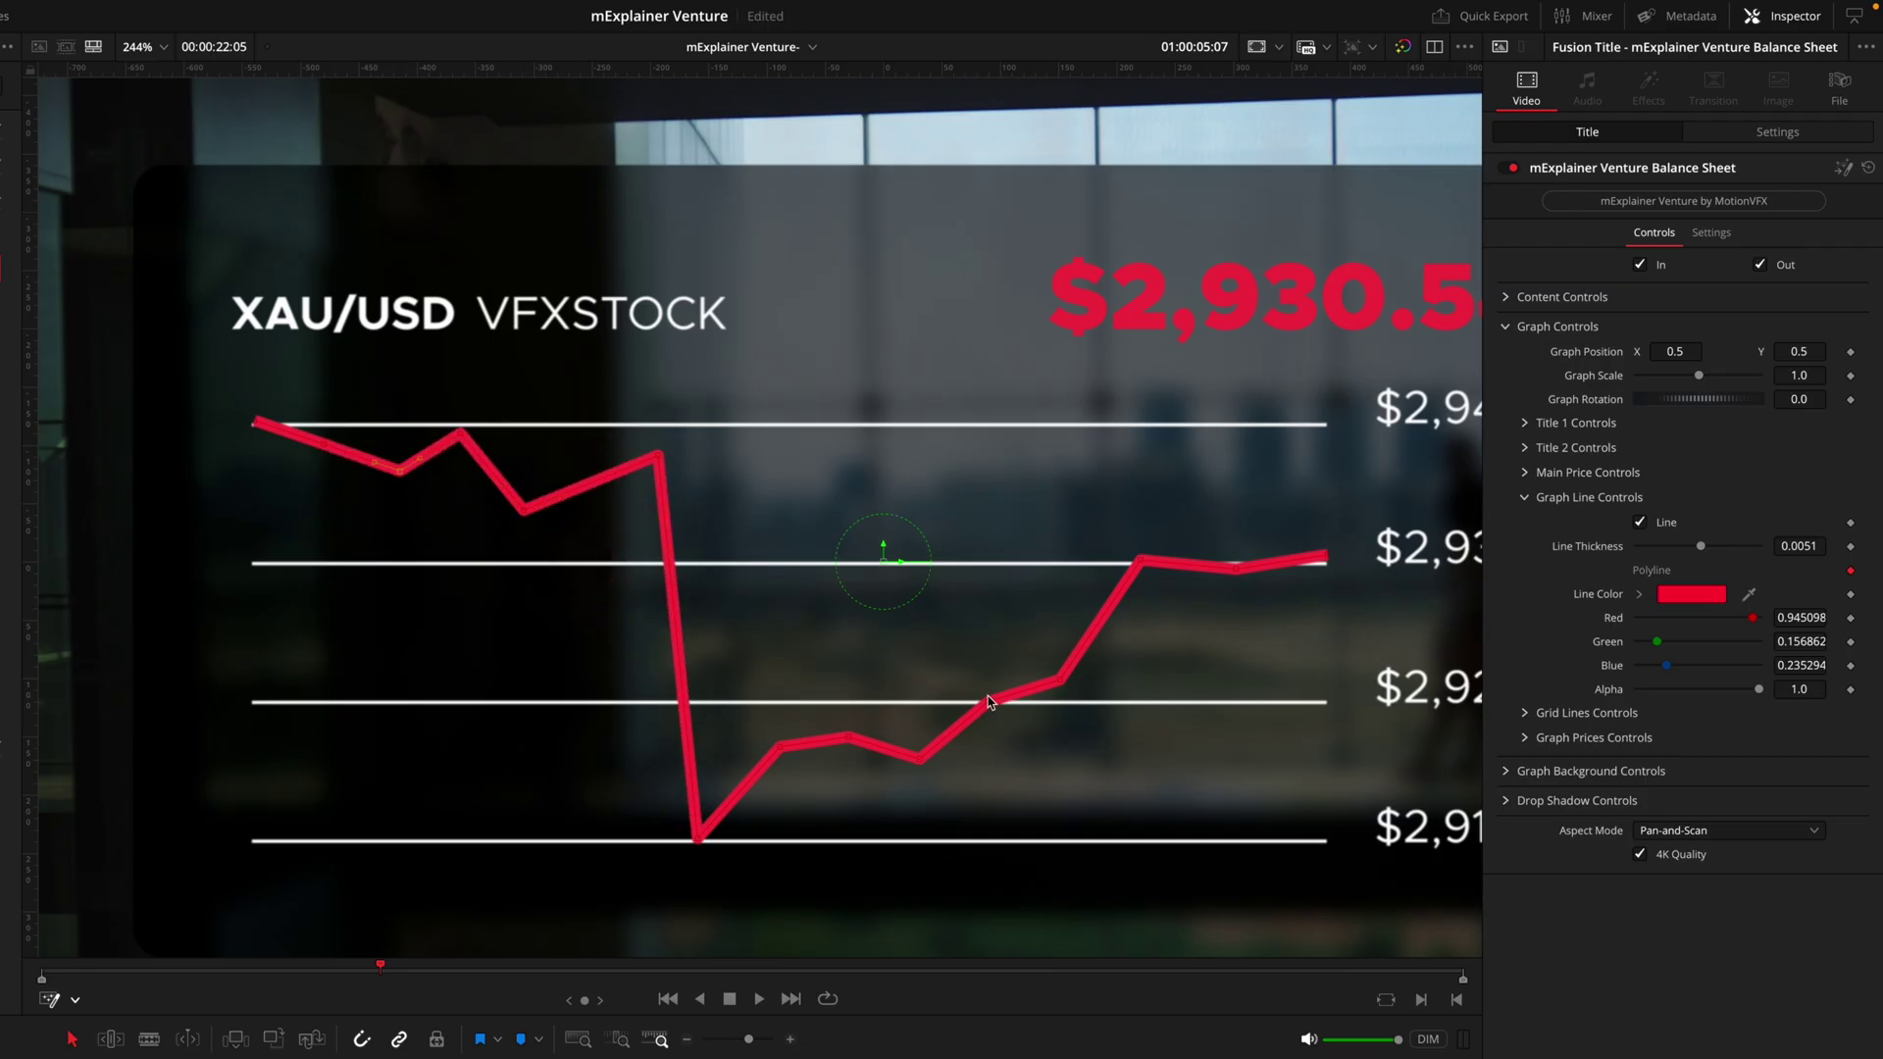
pyautogui.moveTo(988, 700); pyautogui.dragTo(980, 677)
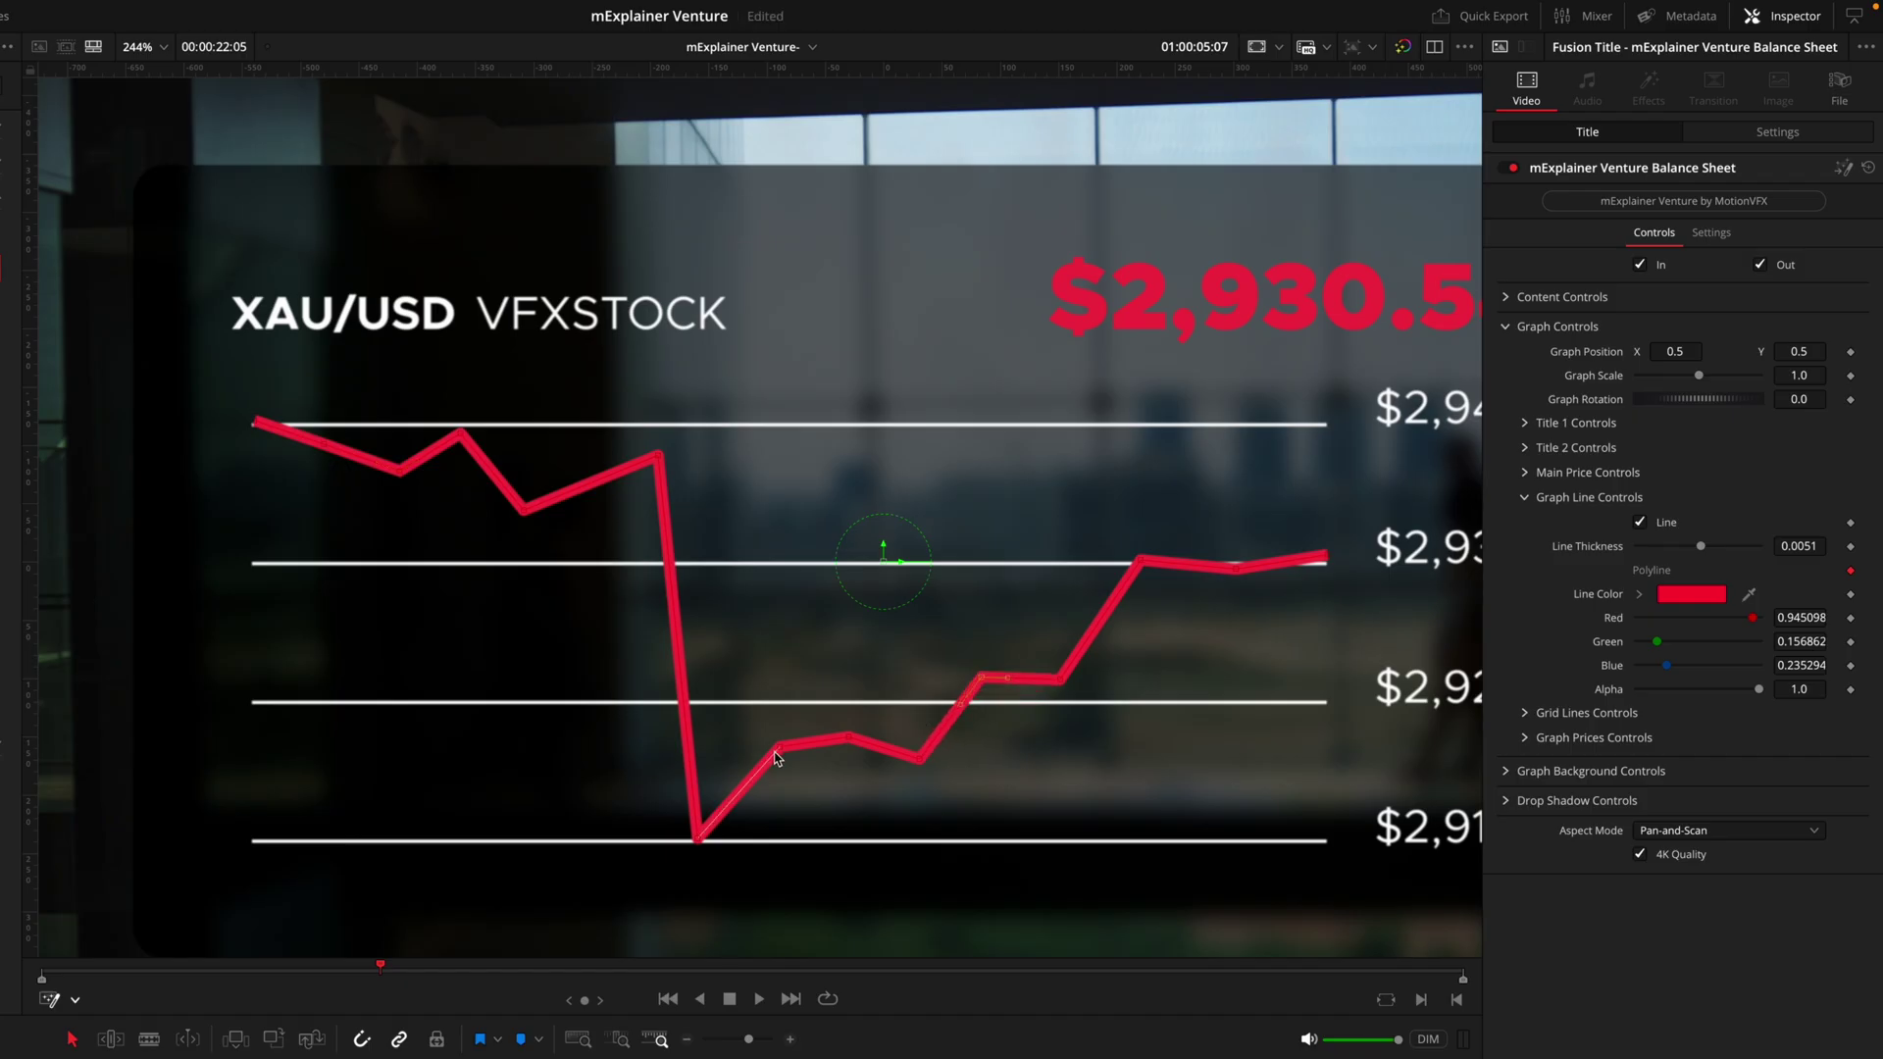
pyautogui.moveTo(775, 751); pyautogui.dragTo(782, 677)
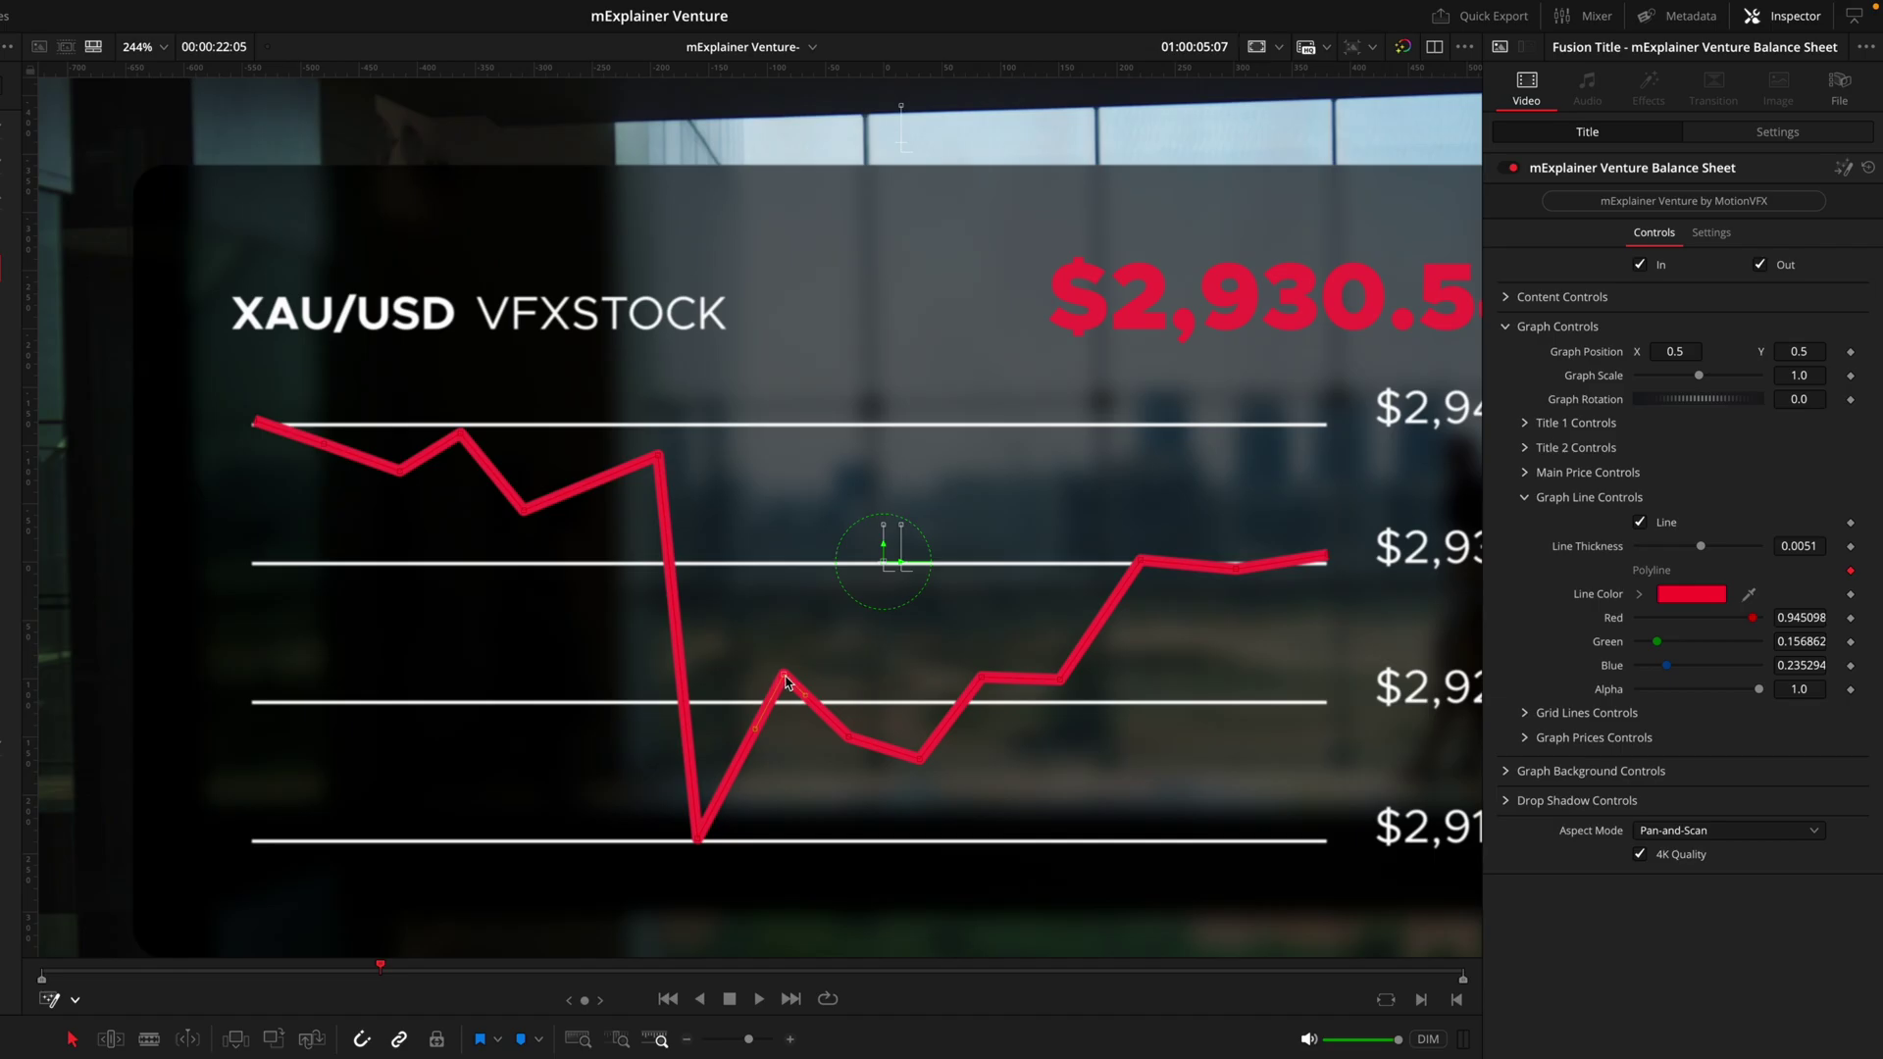
pyautogui.press('Delete')
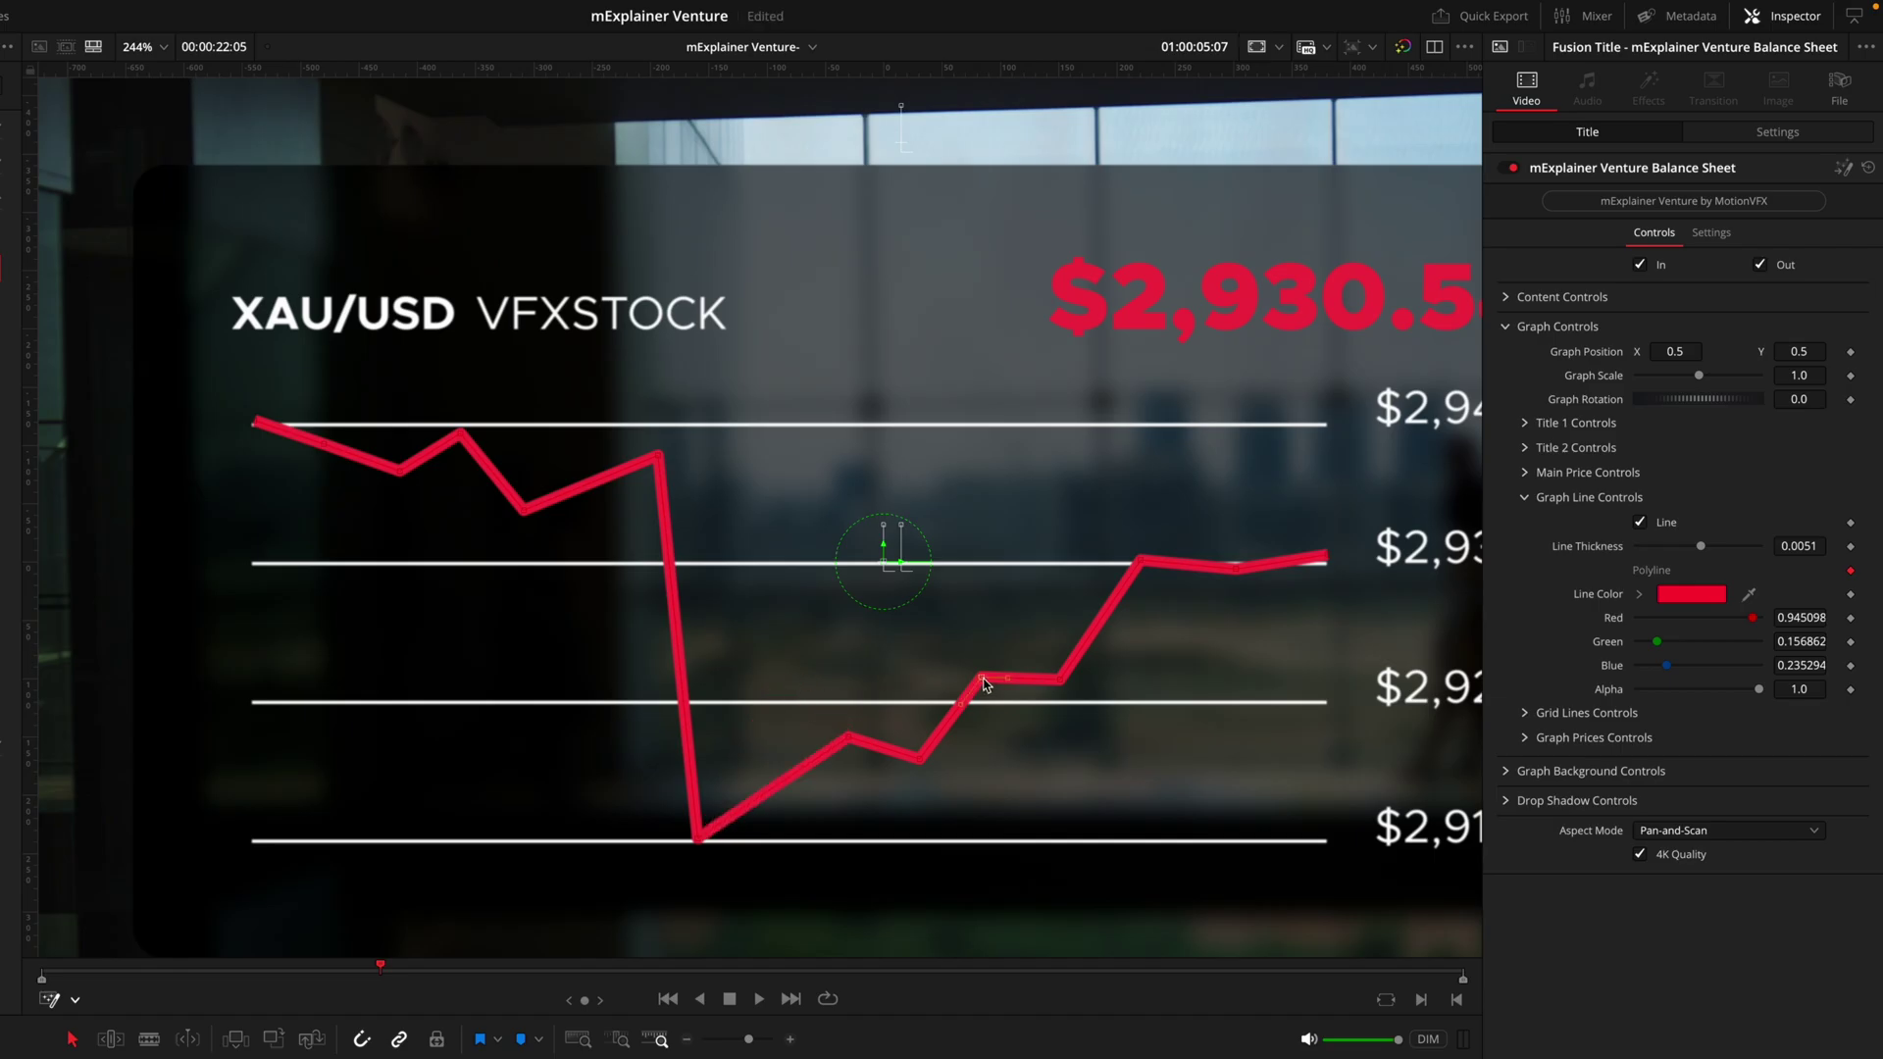
pyautogui.press('Delete')
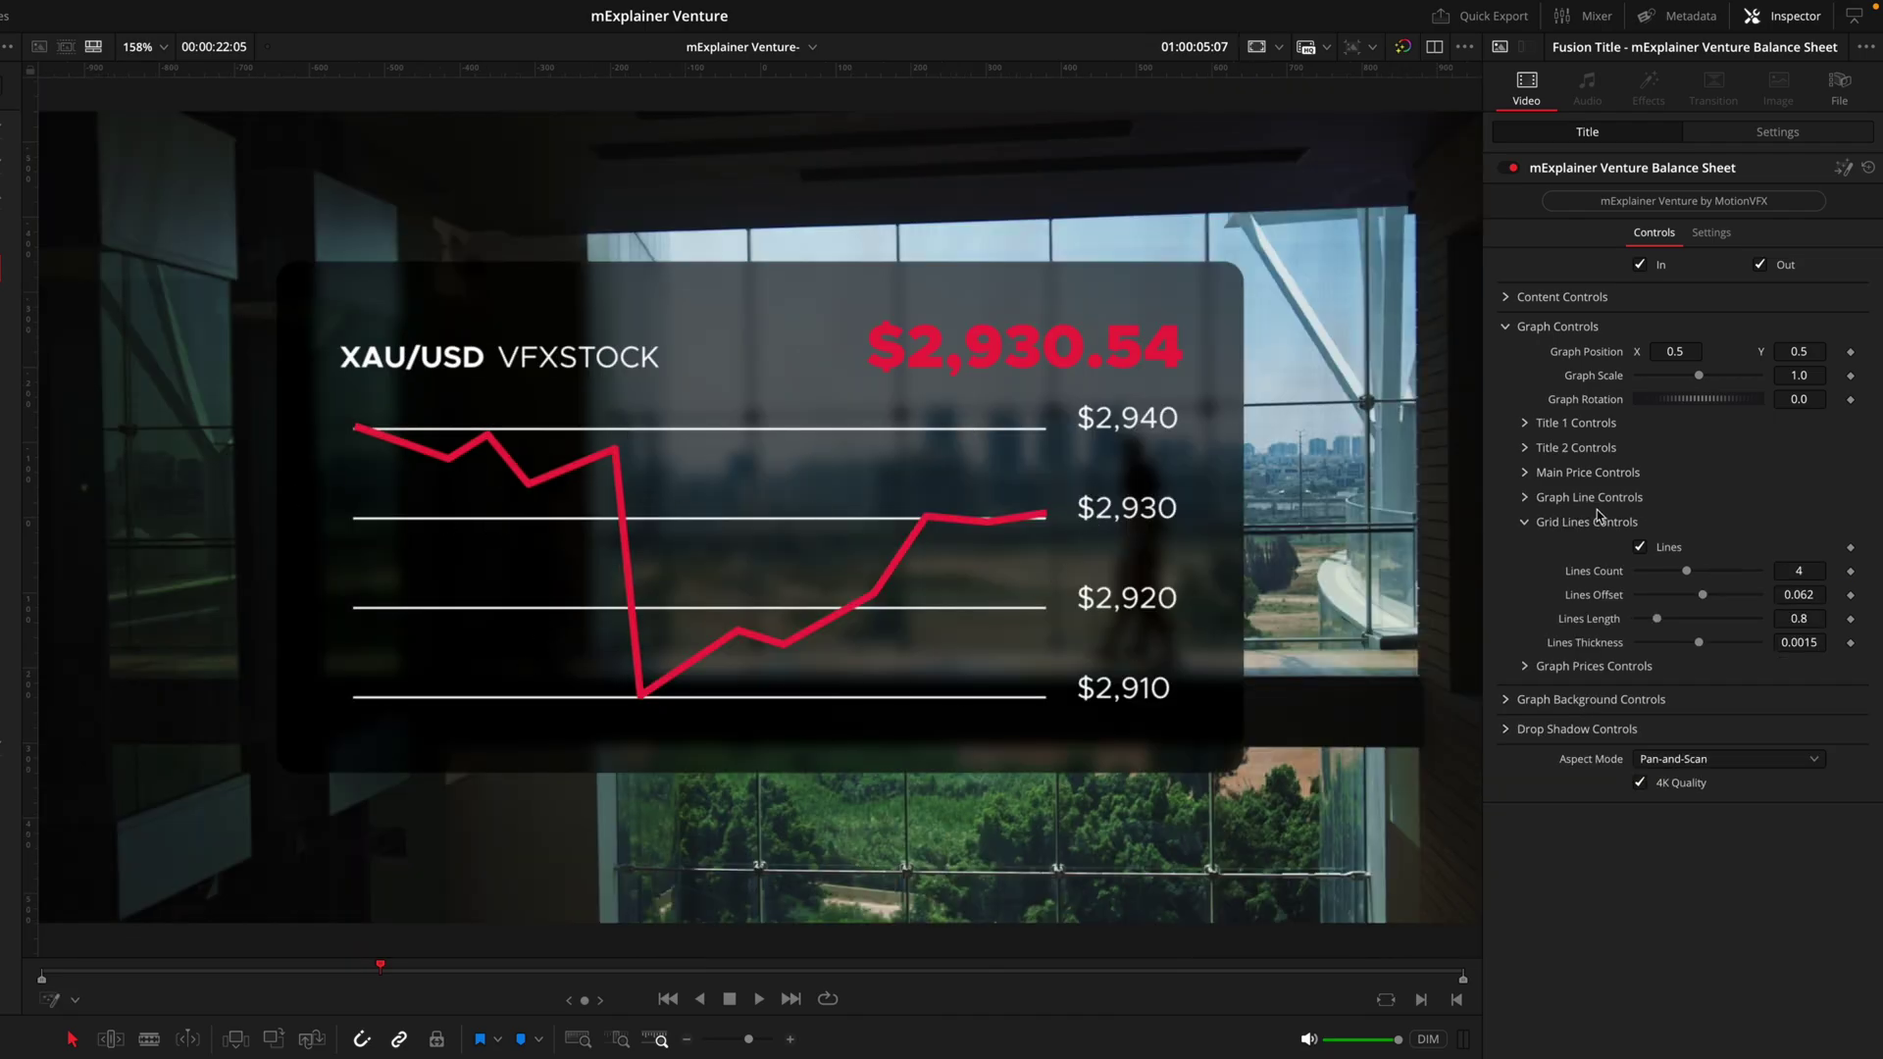
# Set the grid to 6 lines and tighten the line offset to about 0.041, undoing a first attempt.
pyautogui.moveTo(1685, 570); pyautogui.dragTo(1712, 580)
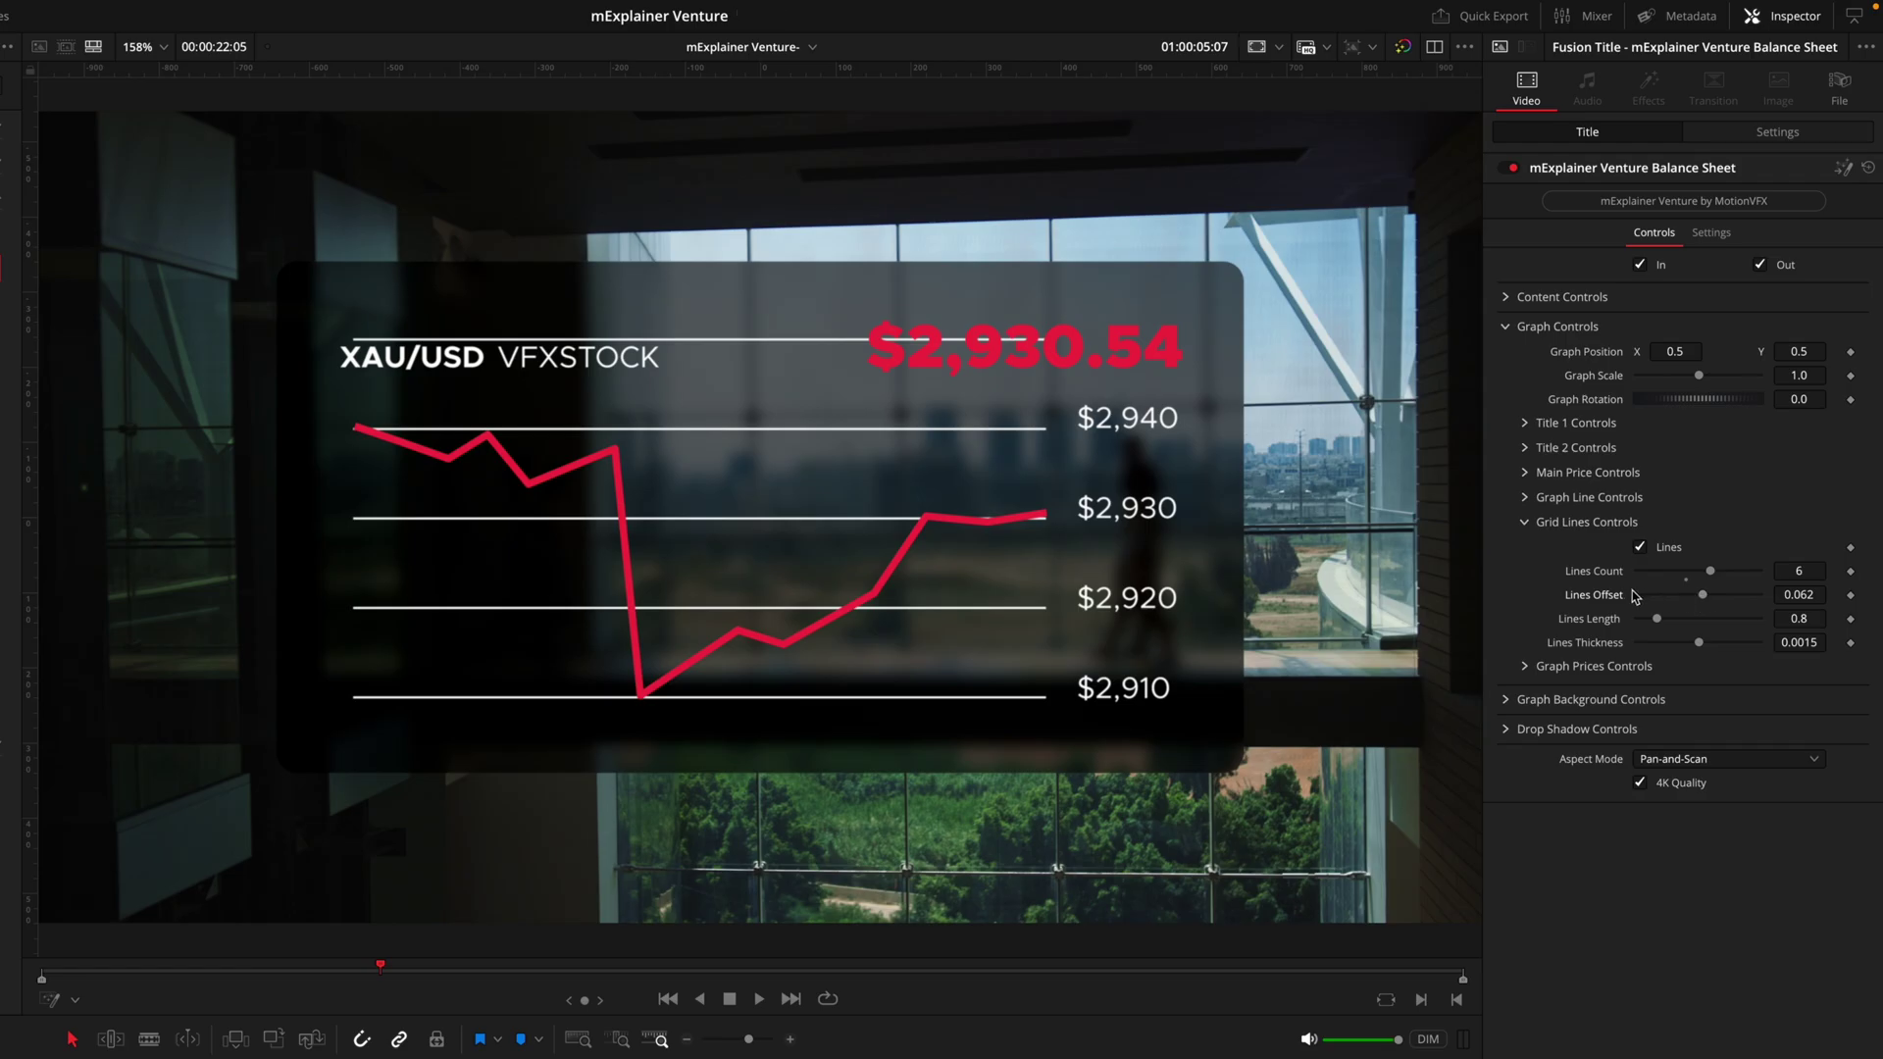
pyautogui.moveTo(1723, 605); pyautogui.dragTo(1668, 601)
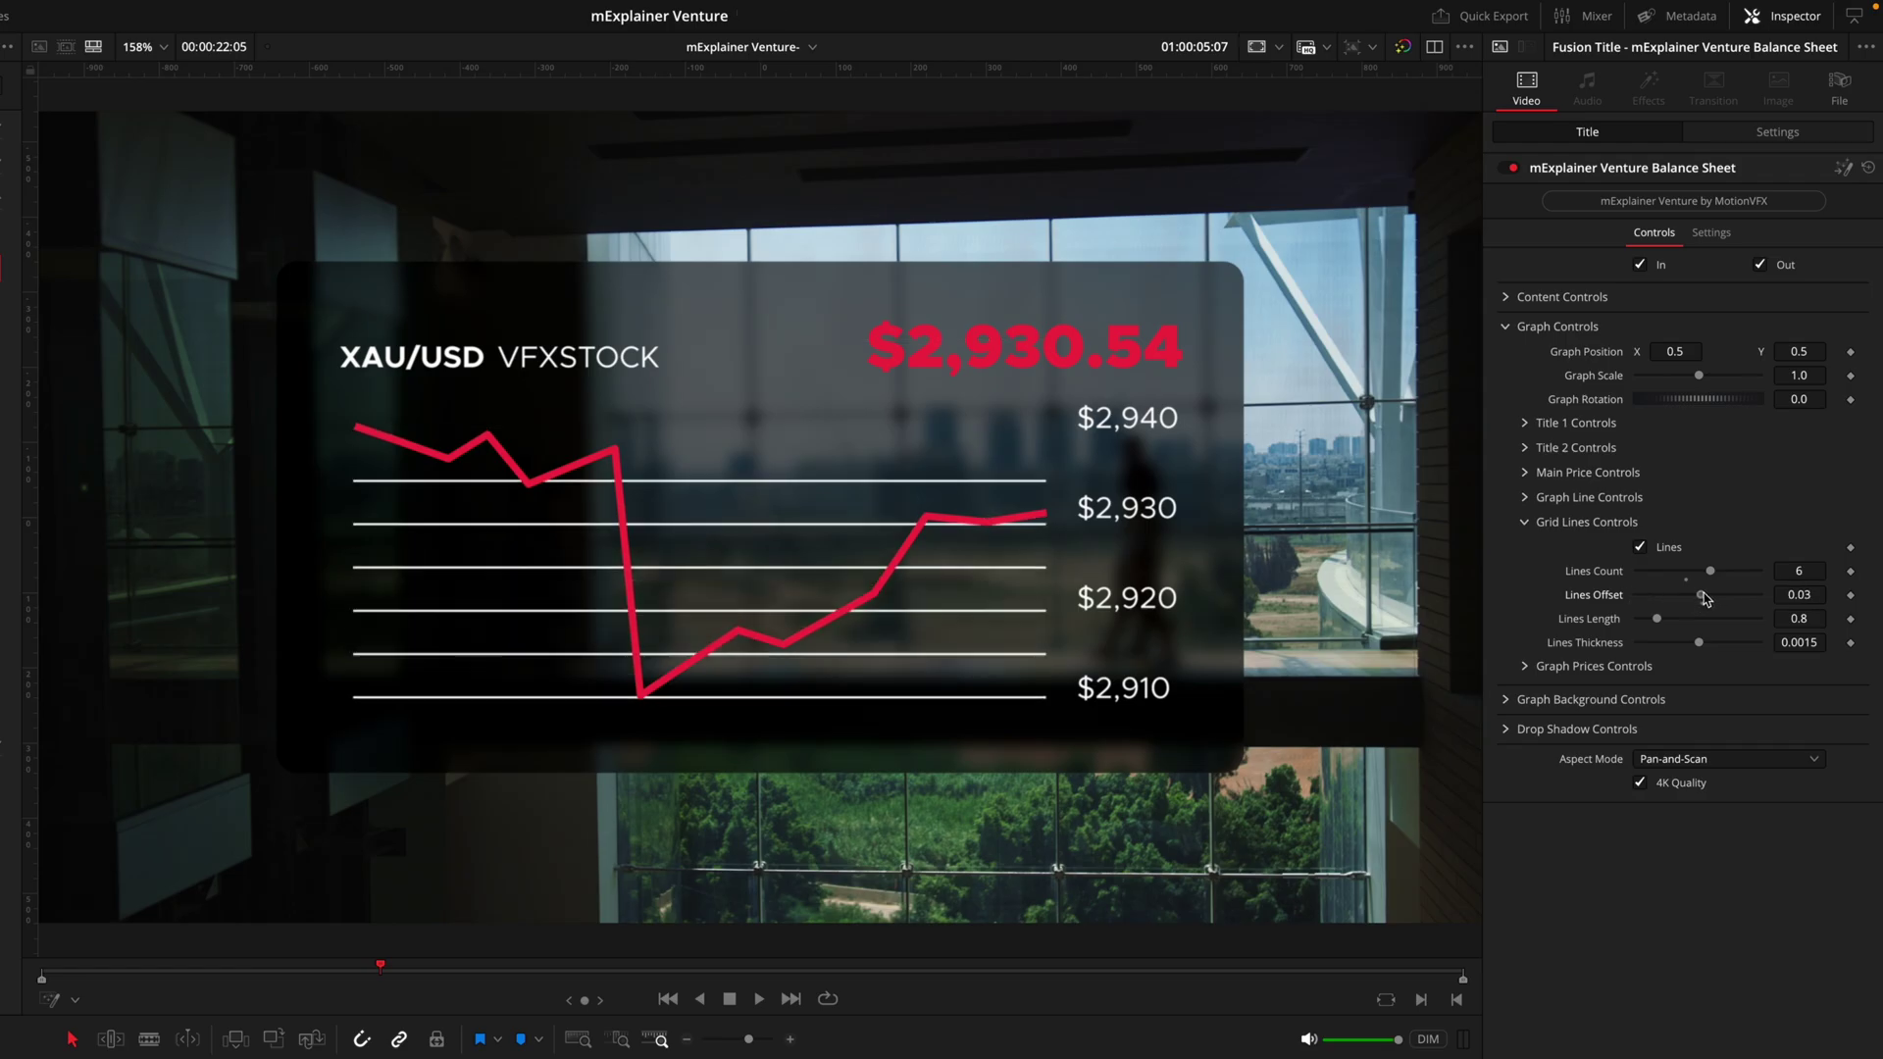
pyautogui.hotkey('ctrl', 'z')
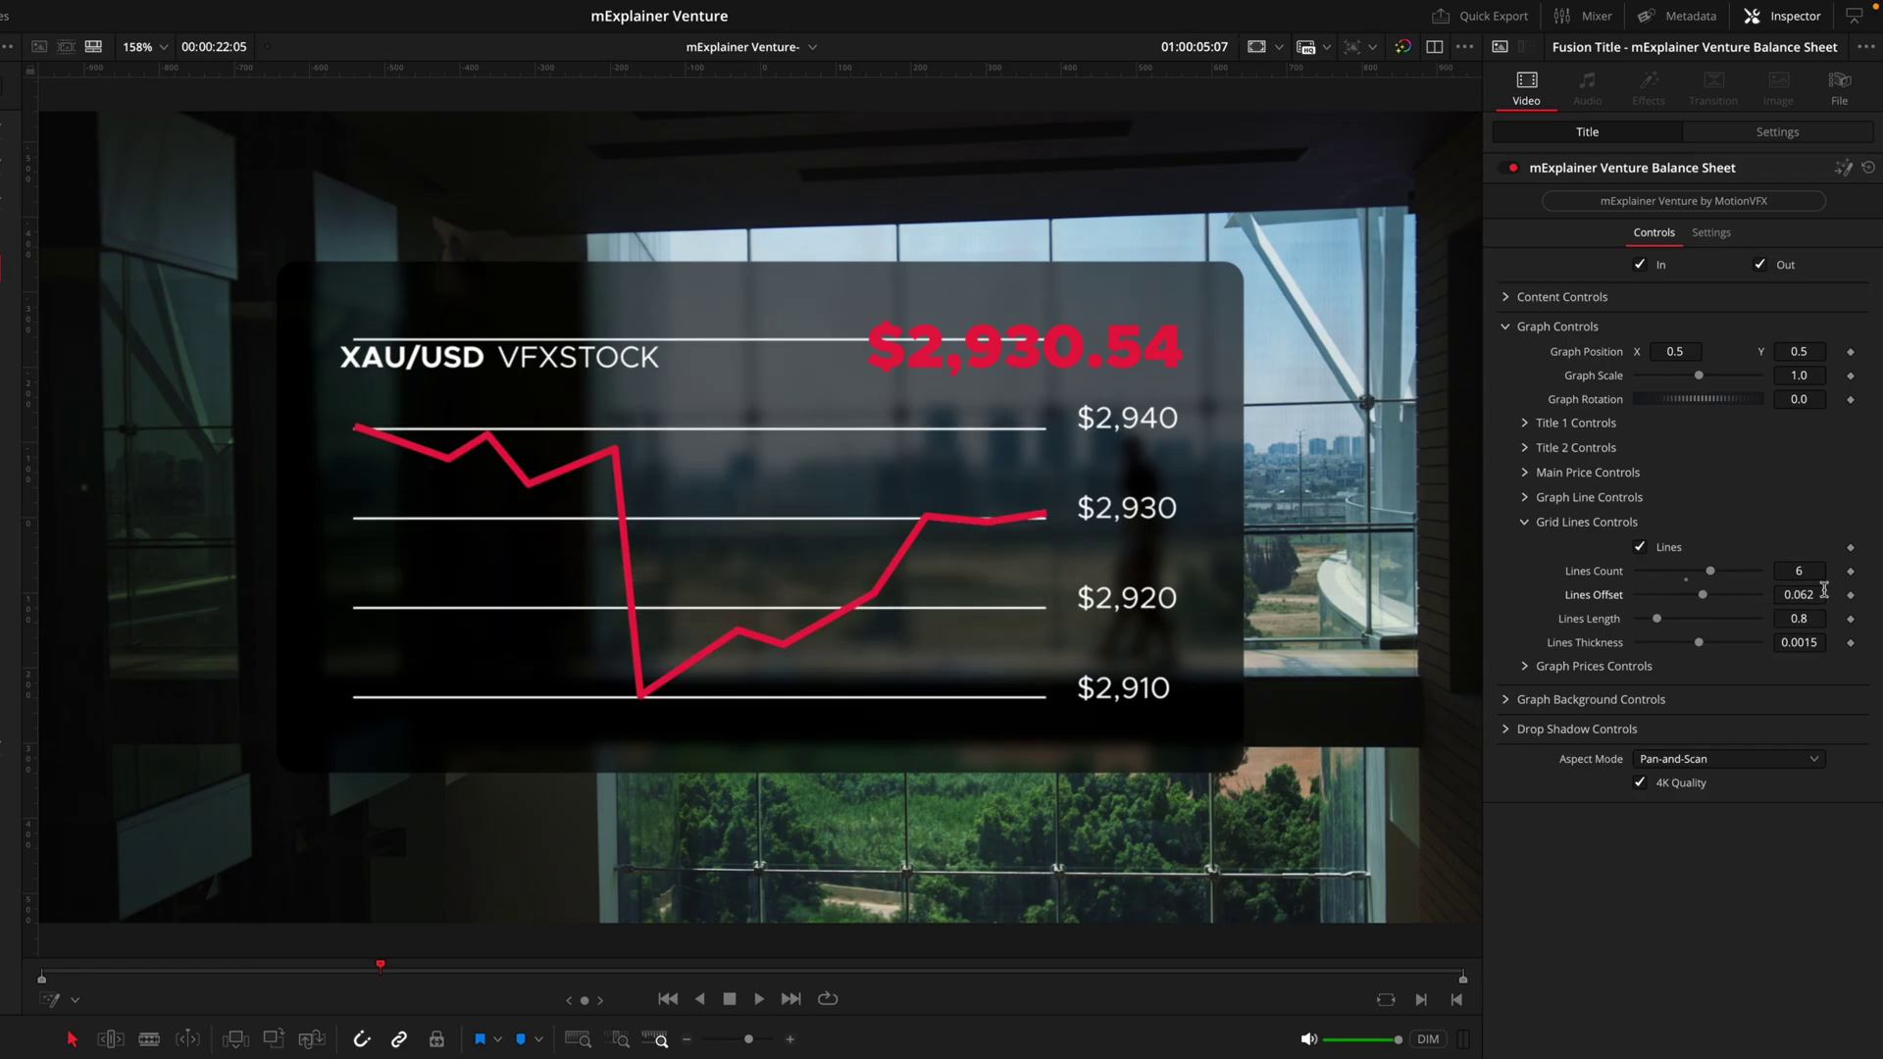
pyautogui.moveTo(1798, 595); pyautogui.dragTo(1780, 642)
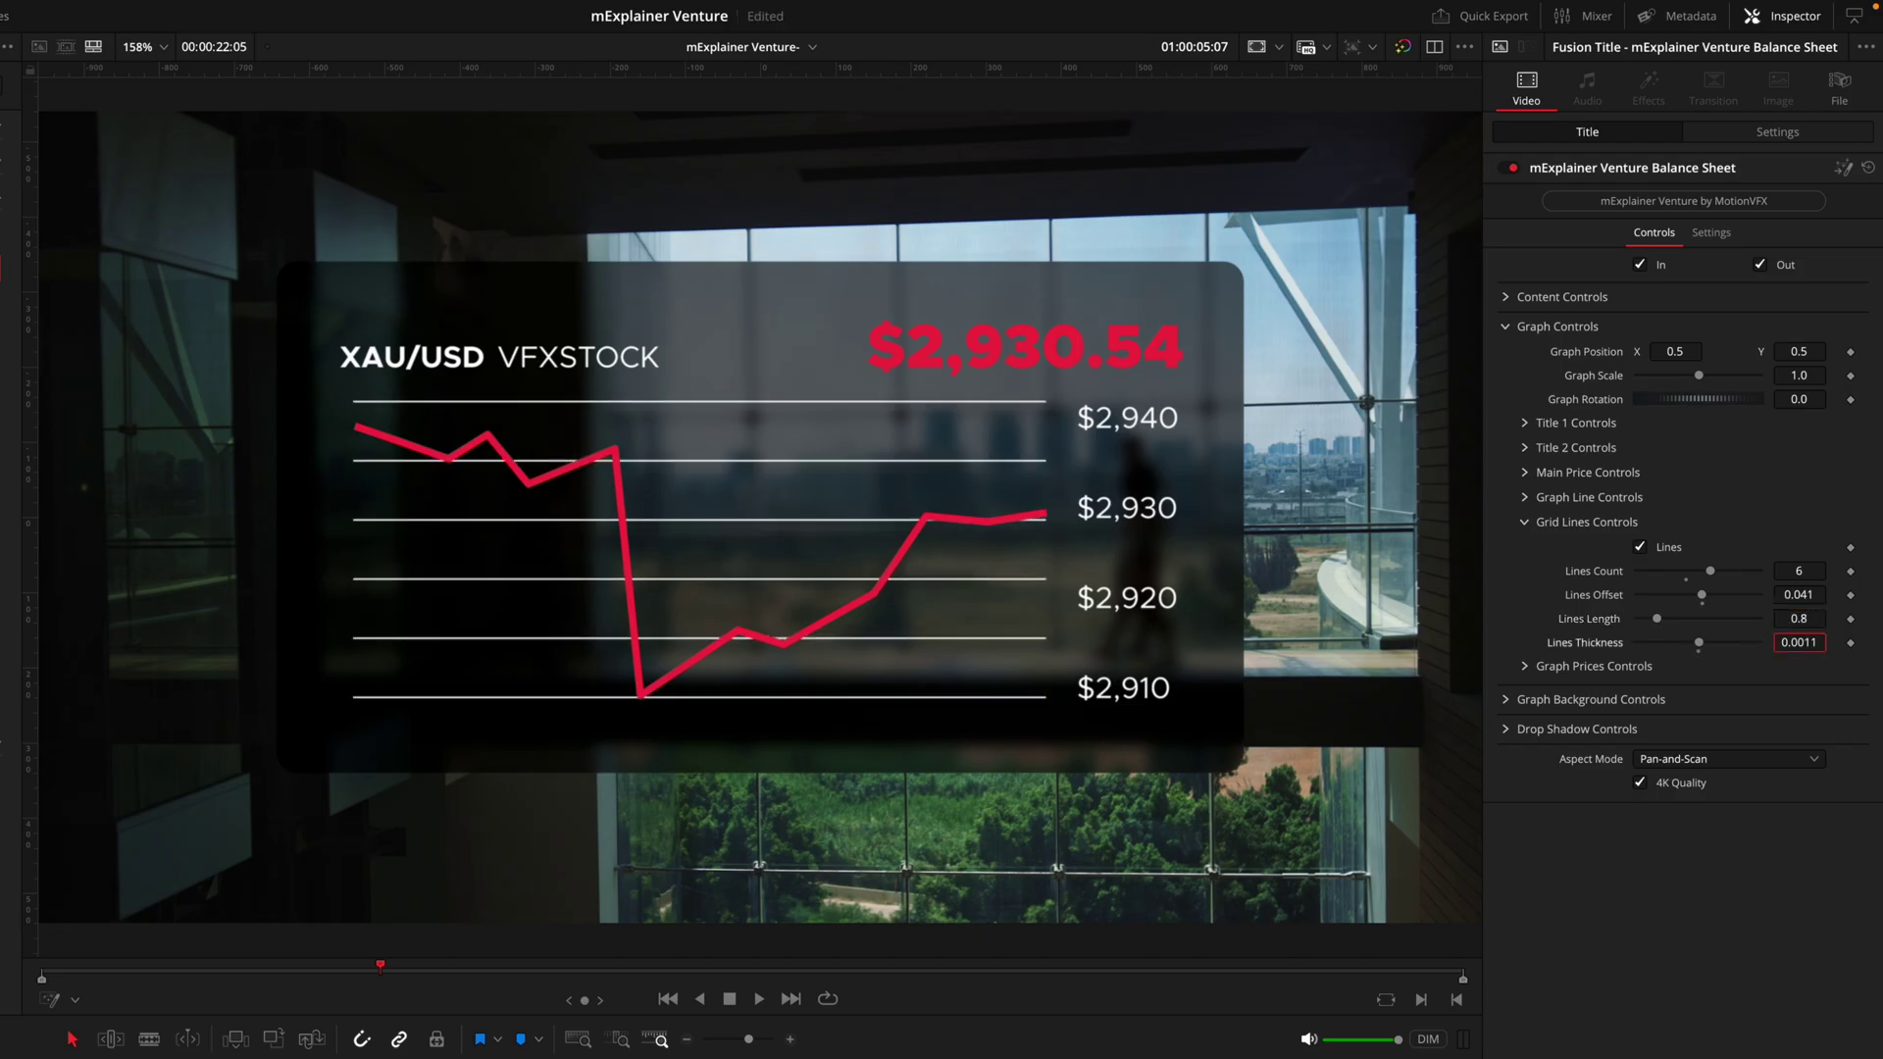
# Add a $2,900 label after $2,910 in the graph price list and set label spacing to 1.965.
pyautogui.click(1593, 666)
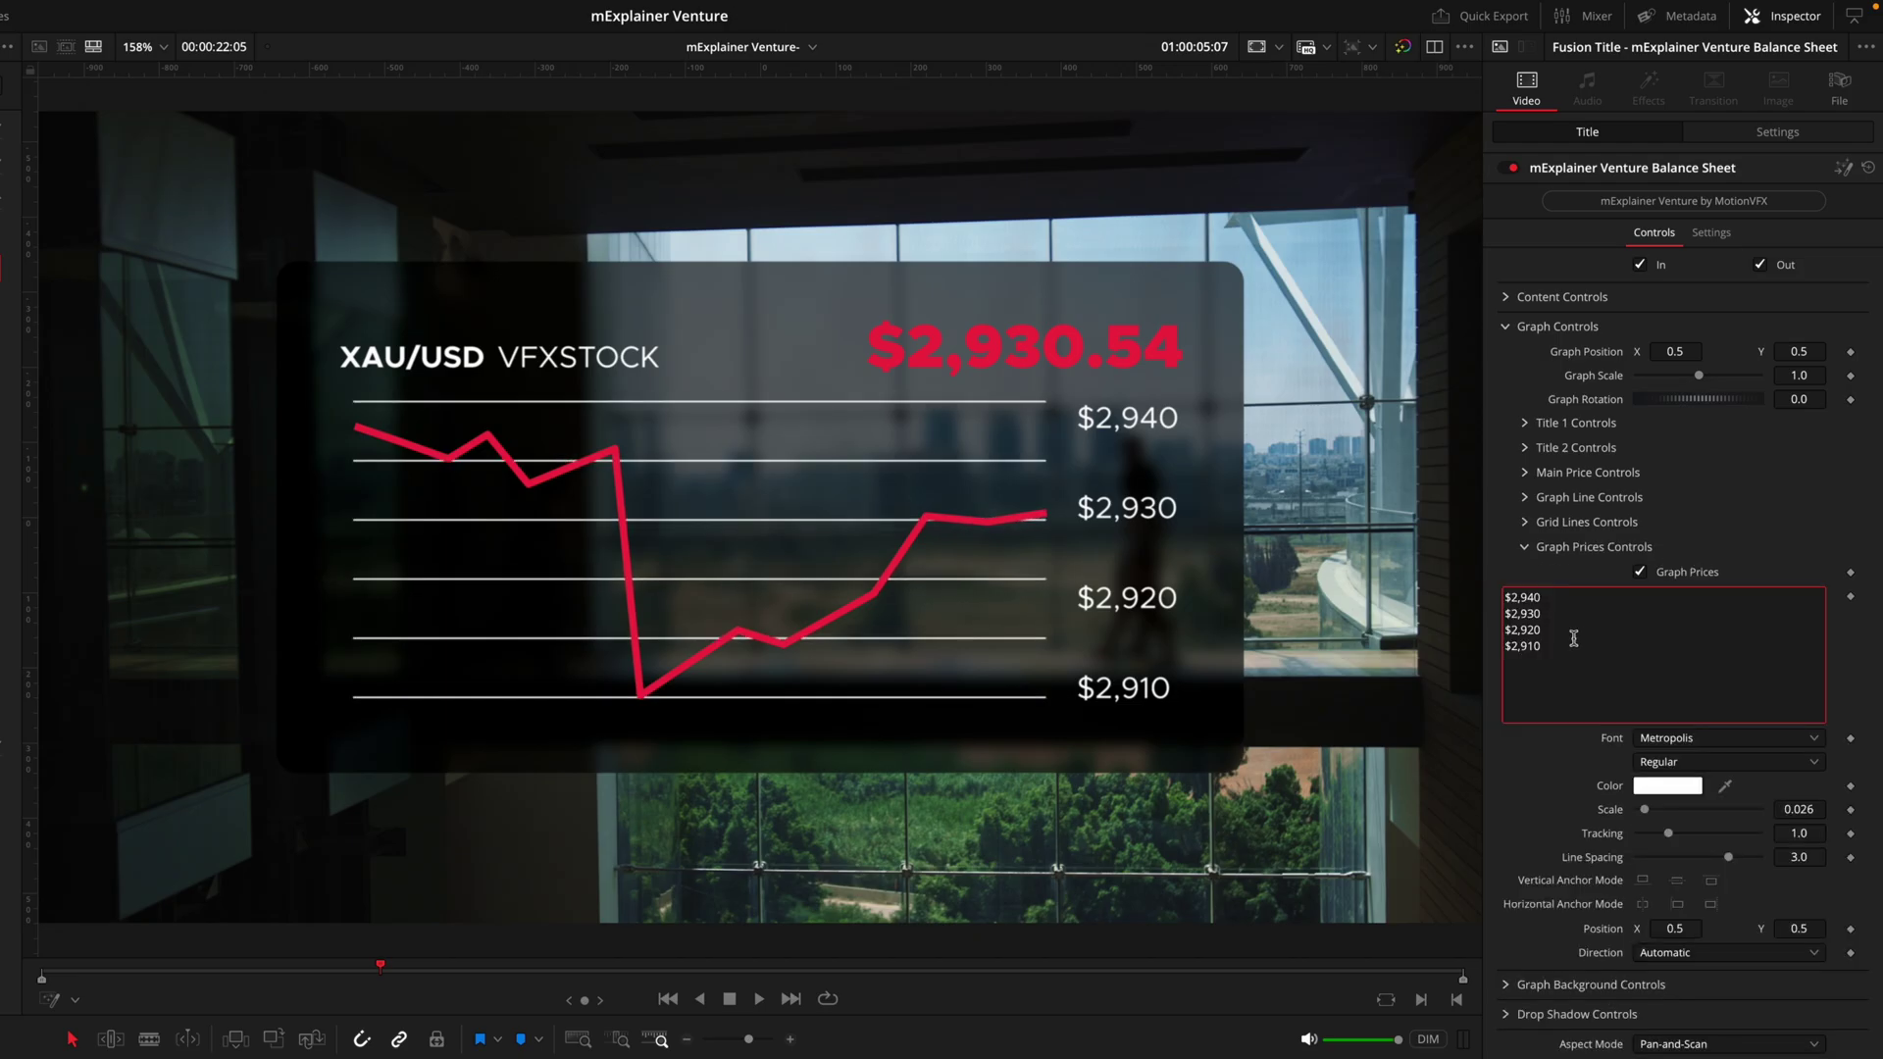
pyautogui.click(1560, 629)
pyautogui.click(1654, 703)
pyautogui.press('Return')
pyautogui.write('$2,900')
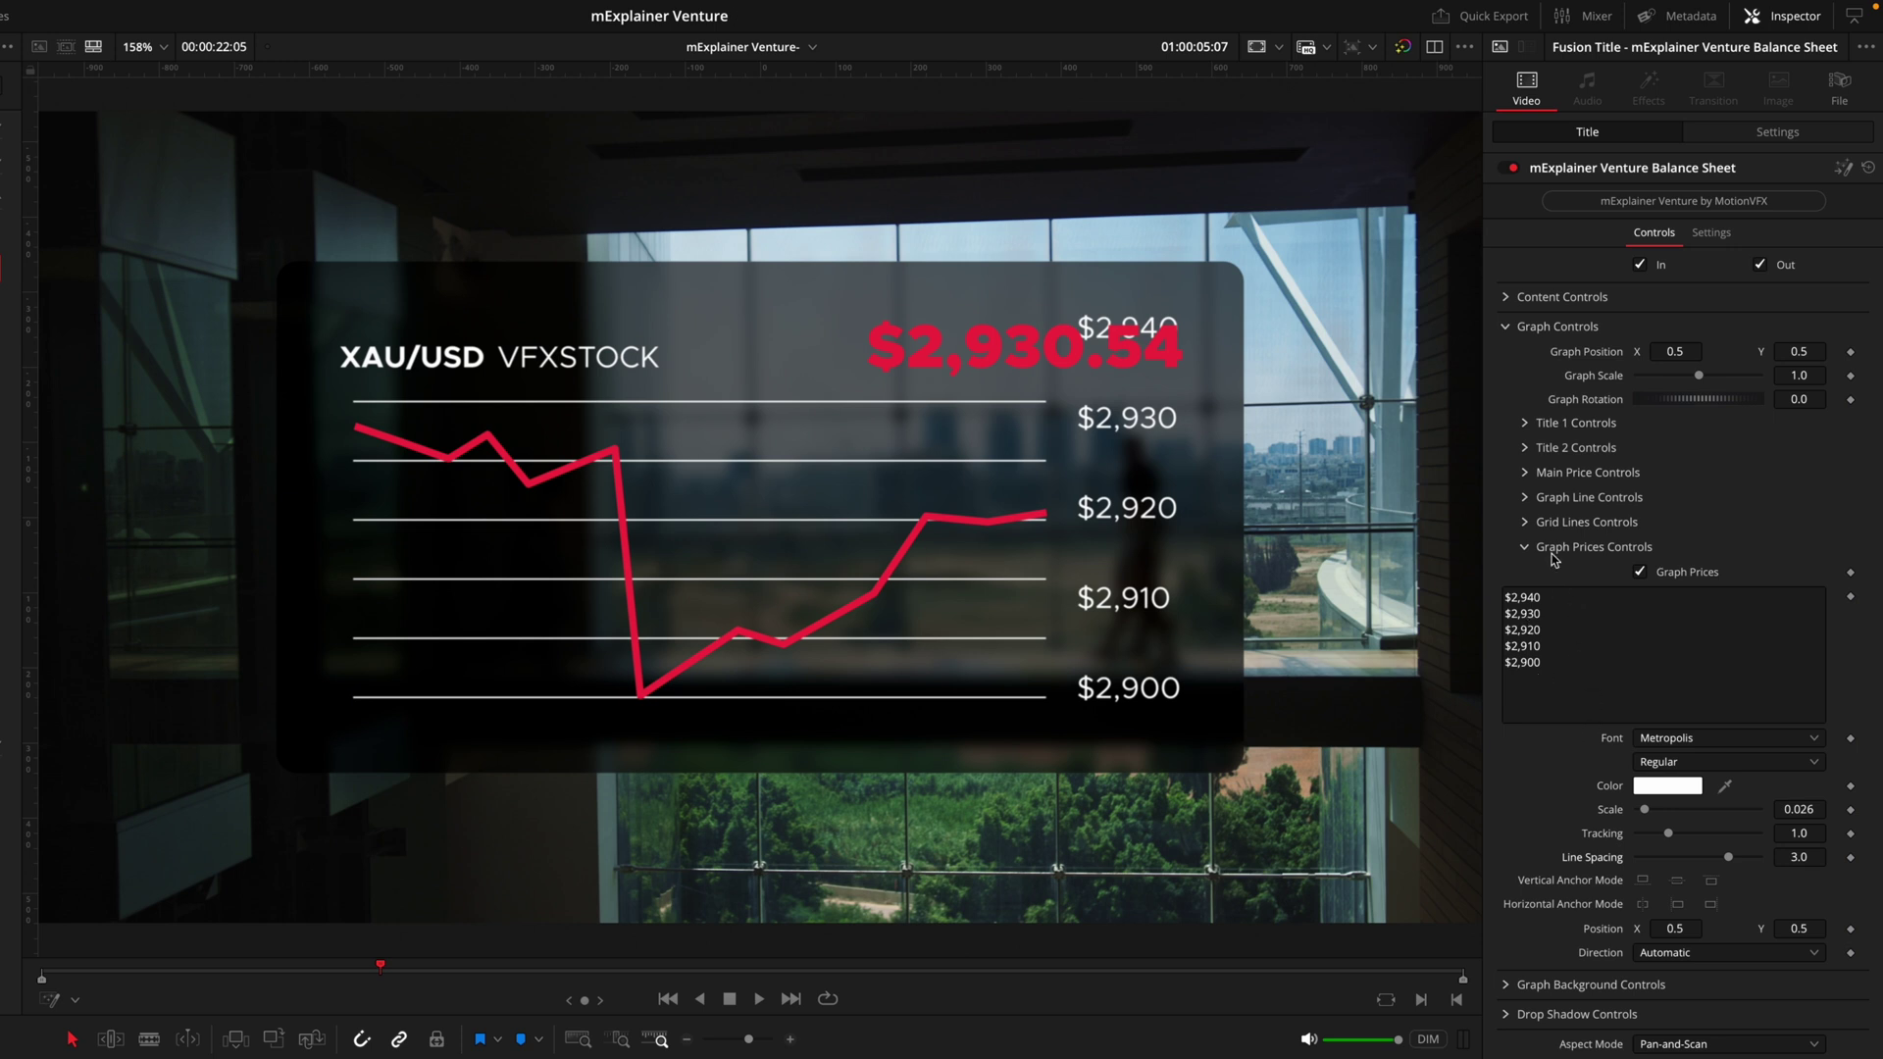
pyautogui.moveTo(1818, 859); pyautogui.dragTo(1780, 863)
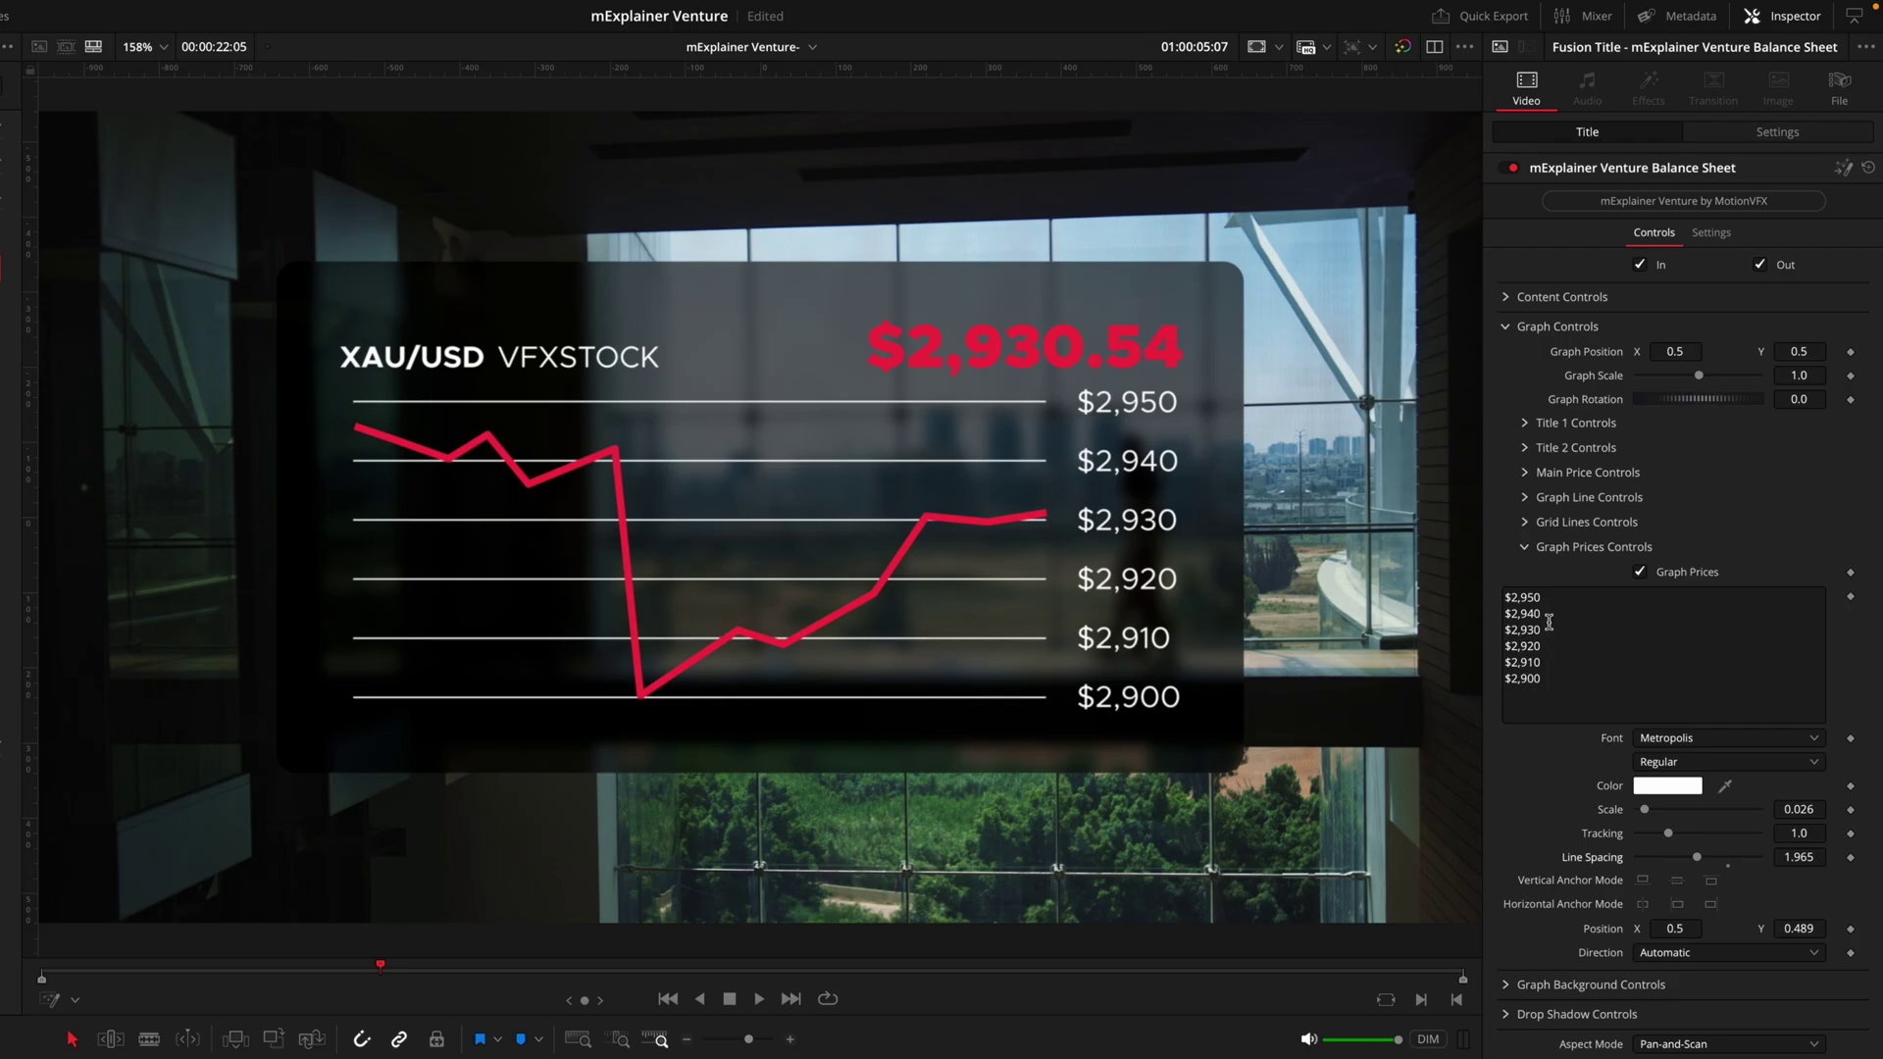
pyautogui.click(1506, 328)
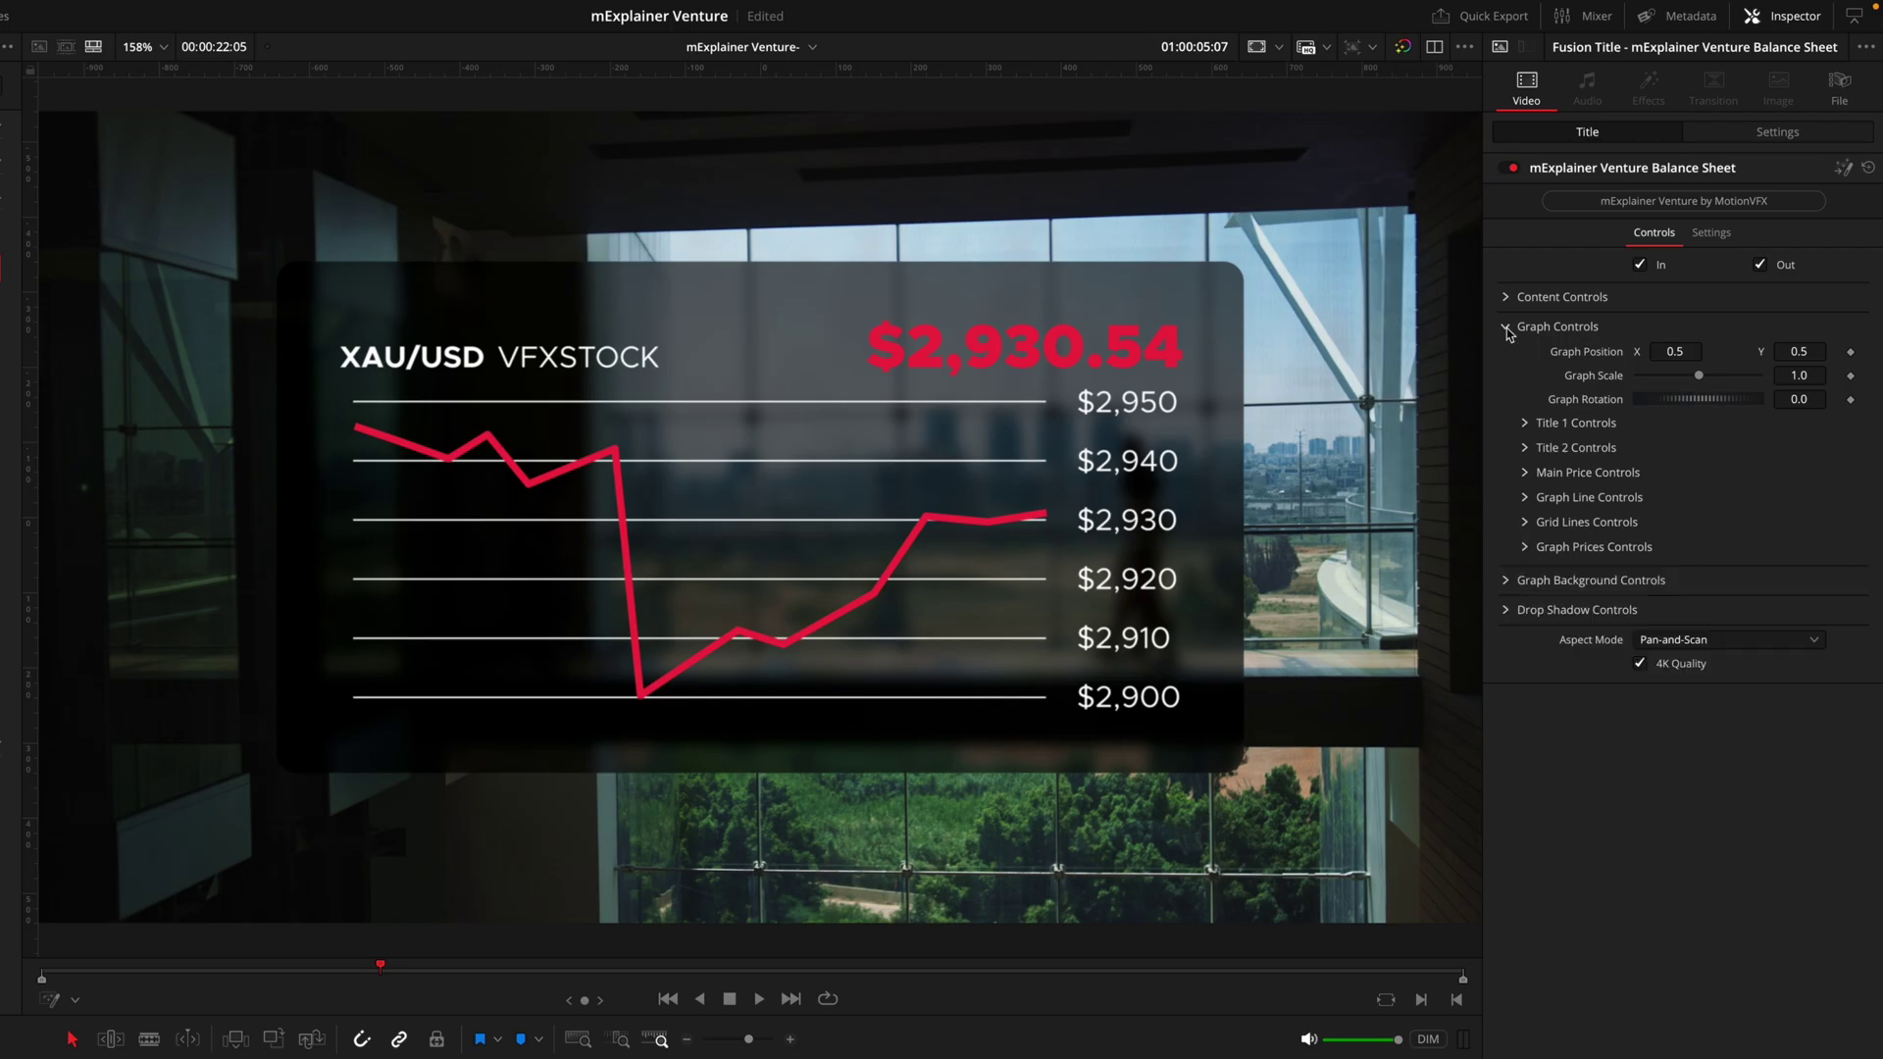
# Try a brown graph background, then set its opacity to 0.535 and blur to 0.378.
pyautogui.click(1507, 357)
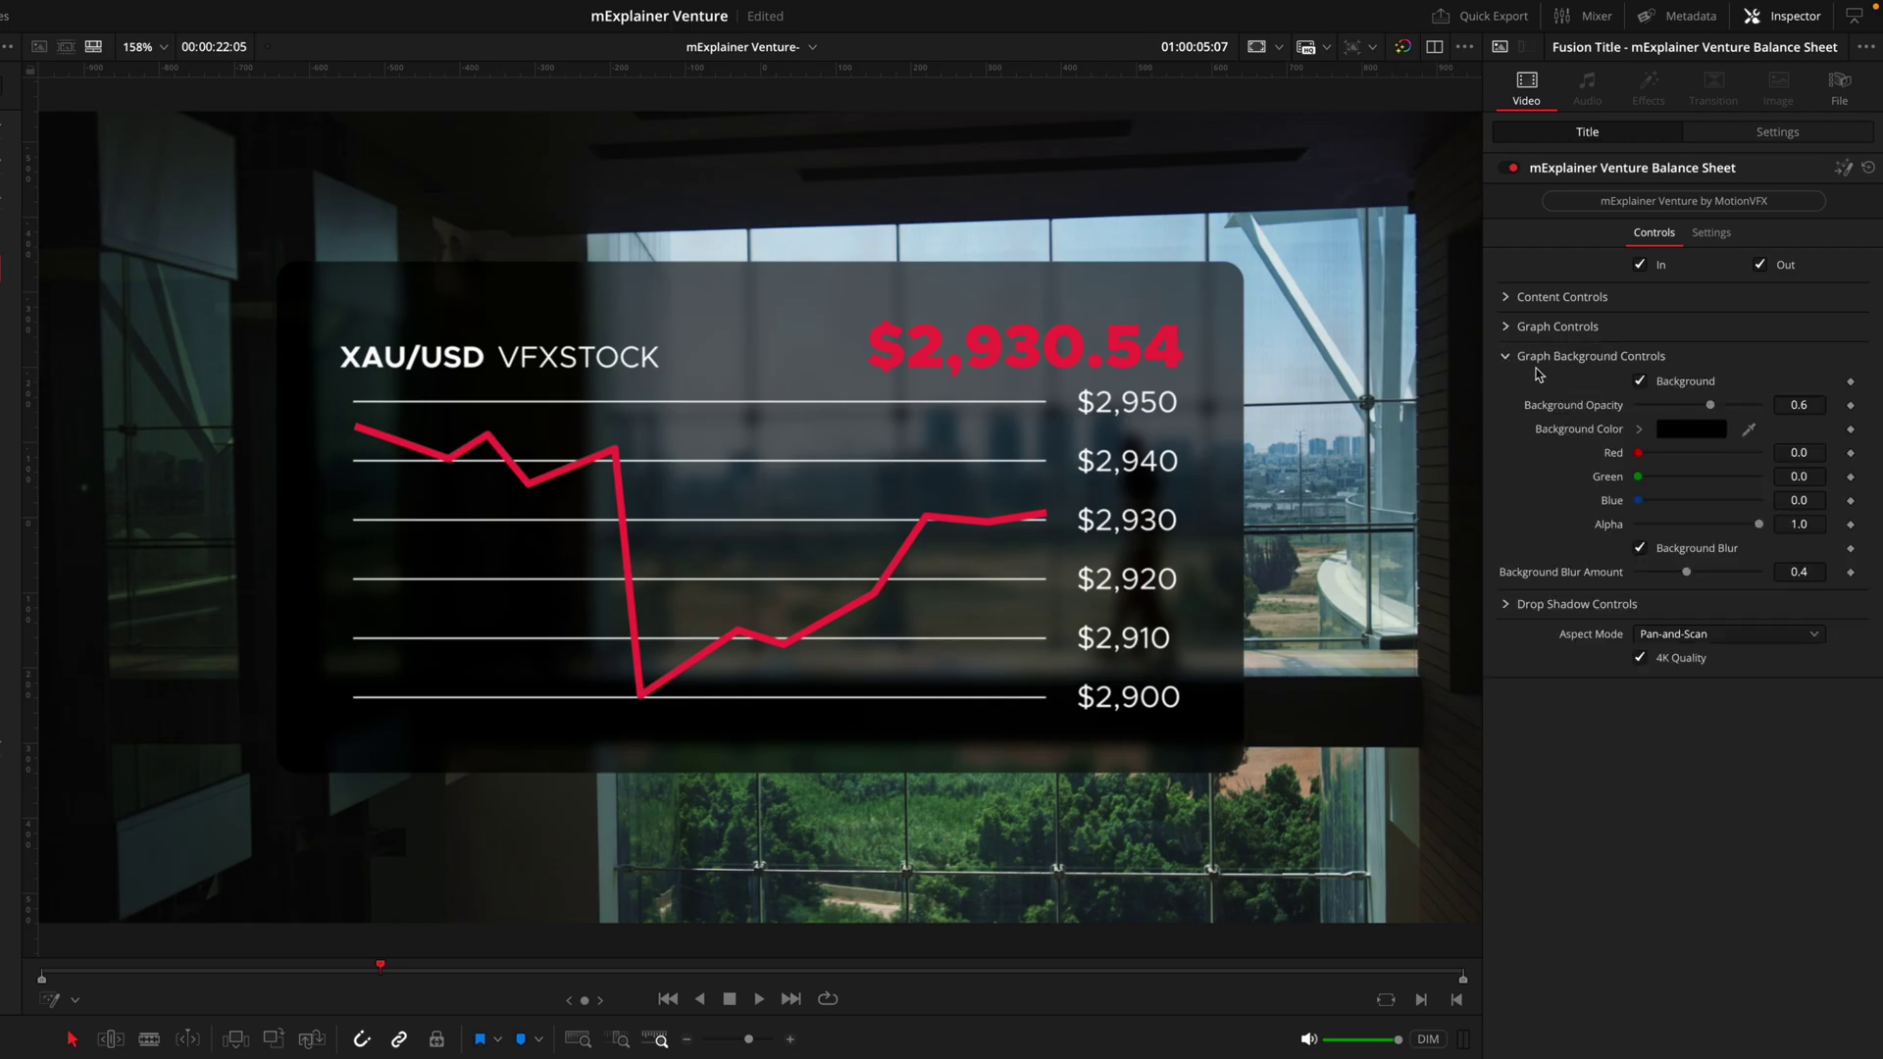
pyautogui.click(1640, 383)
pyautogui.click(1640, 382)
pyautogui.click(1679, 434)
pyautogui.click(942, 927)
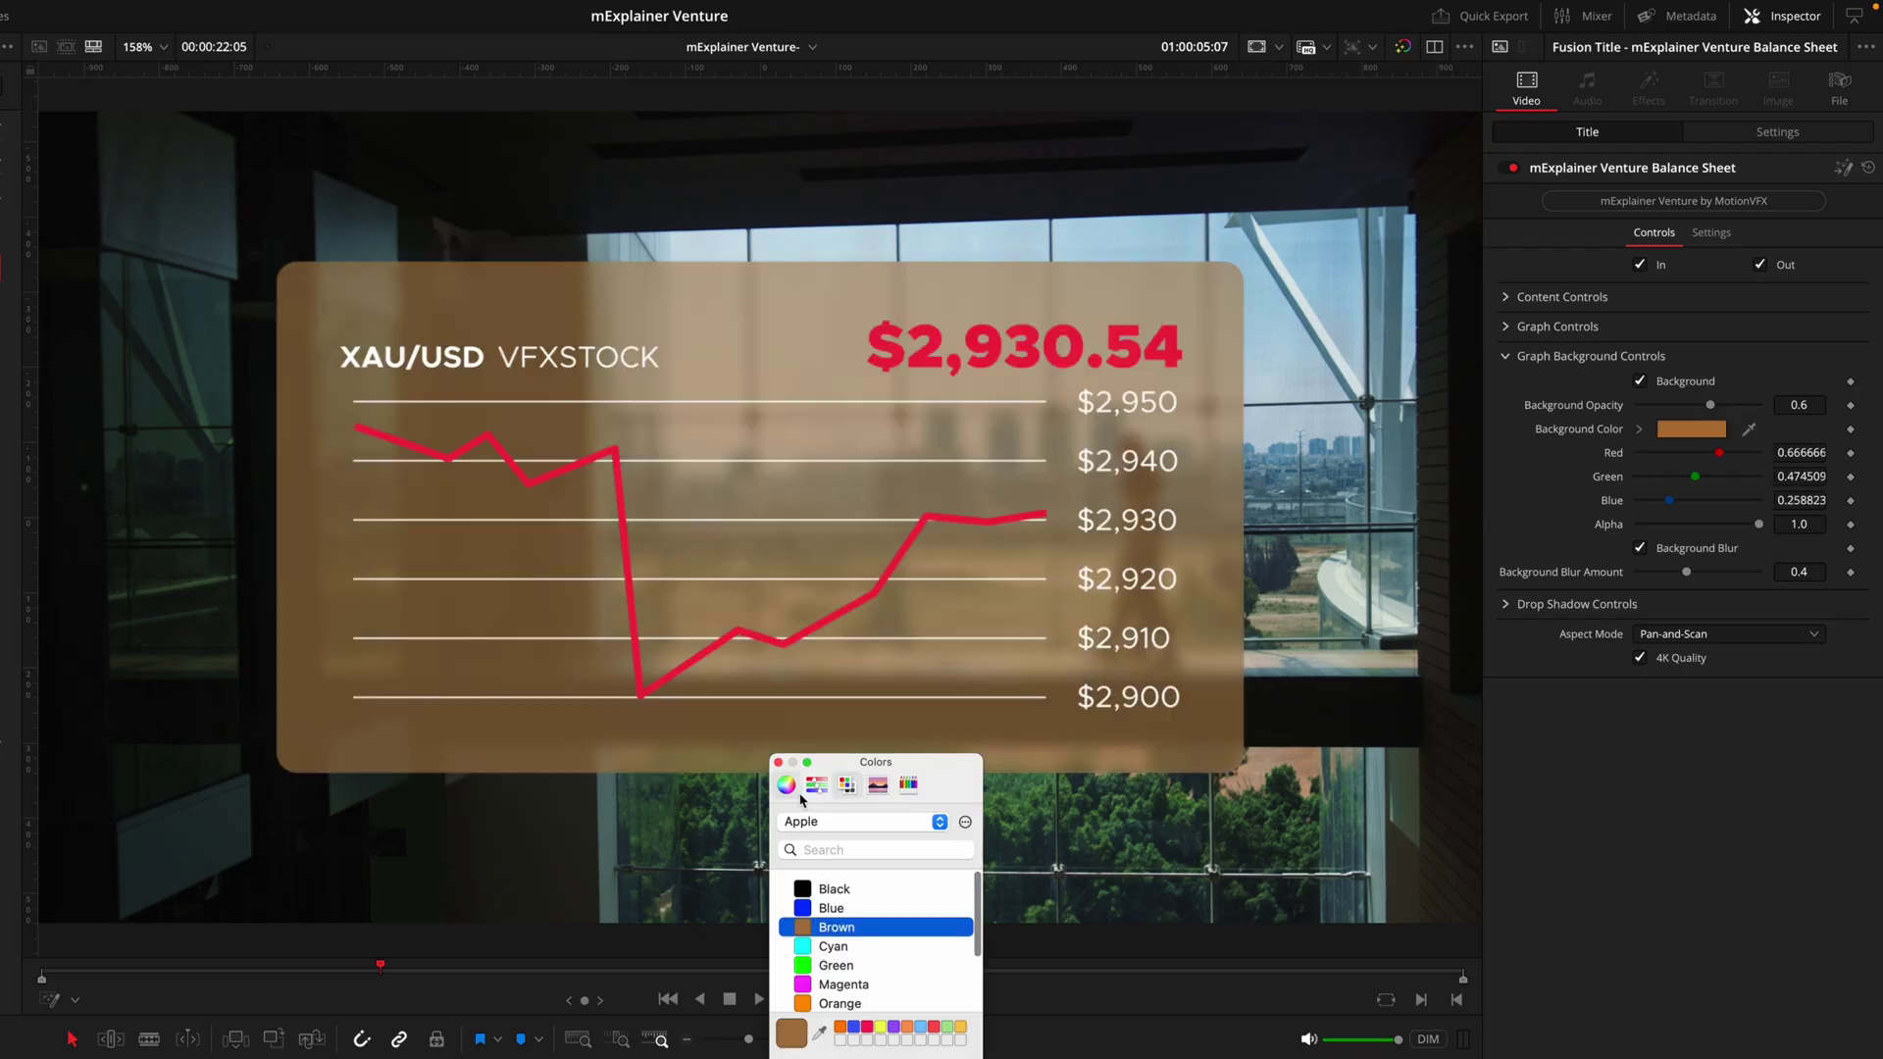
pyautogui.click(777, 762)
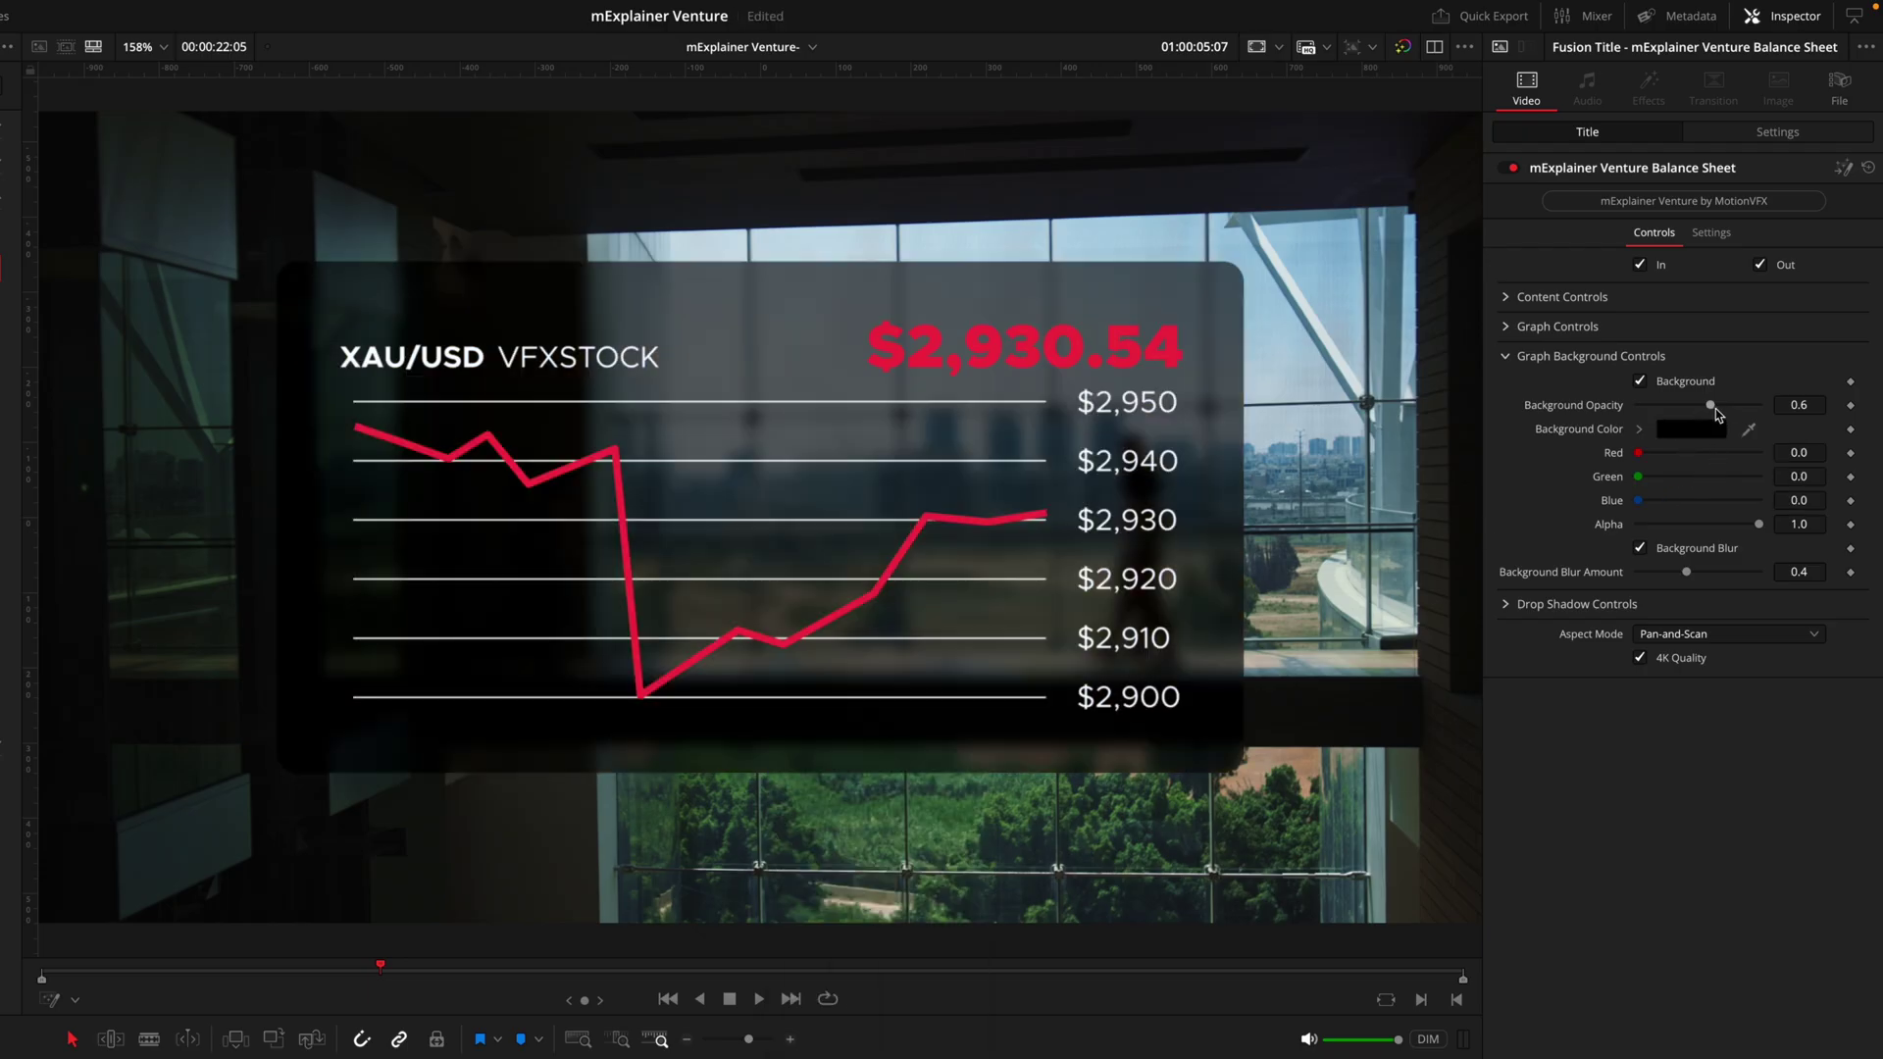
pyautogui.moveTo(1714, 410)
pyautogui.mouseDown()
pyautogui.moveTo(1682, 413)
pyautogui.moveTo(1703, 417)
pyautogui.mouseUp()
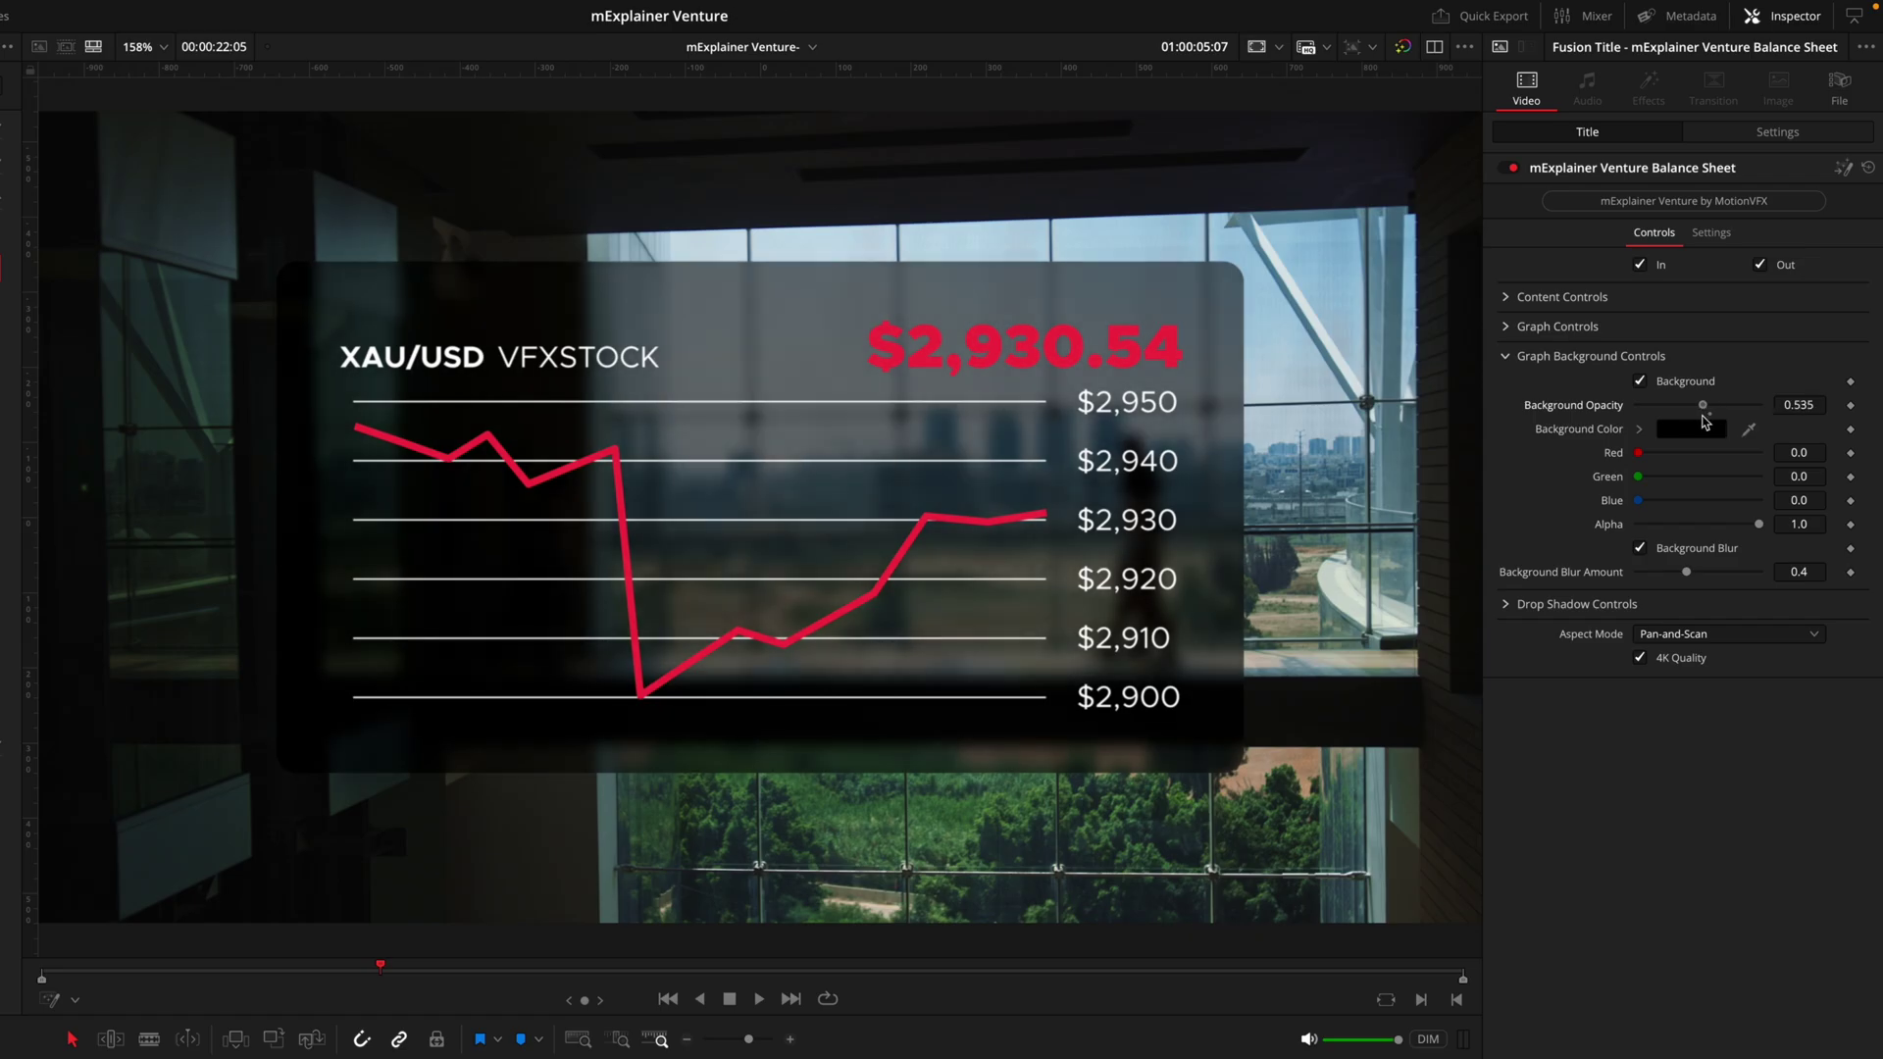
pyautogui.moveTo(1687, 572)
pyautogui.mouseDown()
pyautogui.moveTo(1705, 575)
pyautogui.moveTo(1683, 573)
pyautogui.mouseUp()
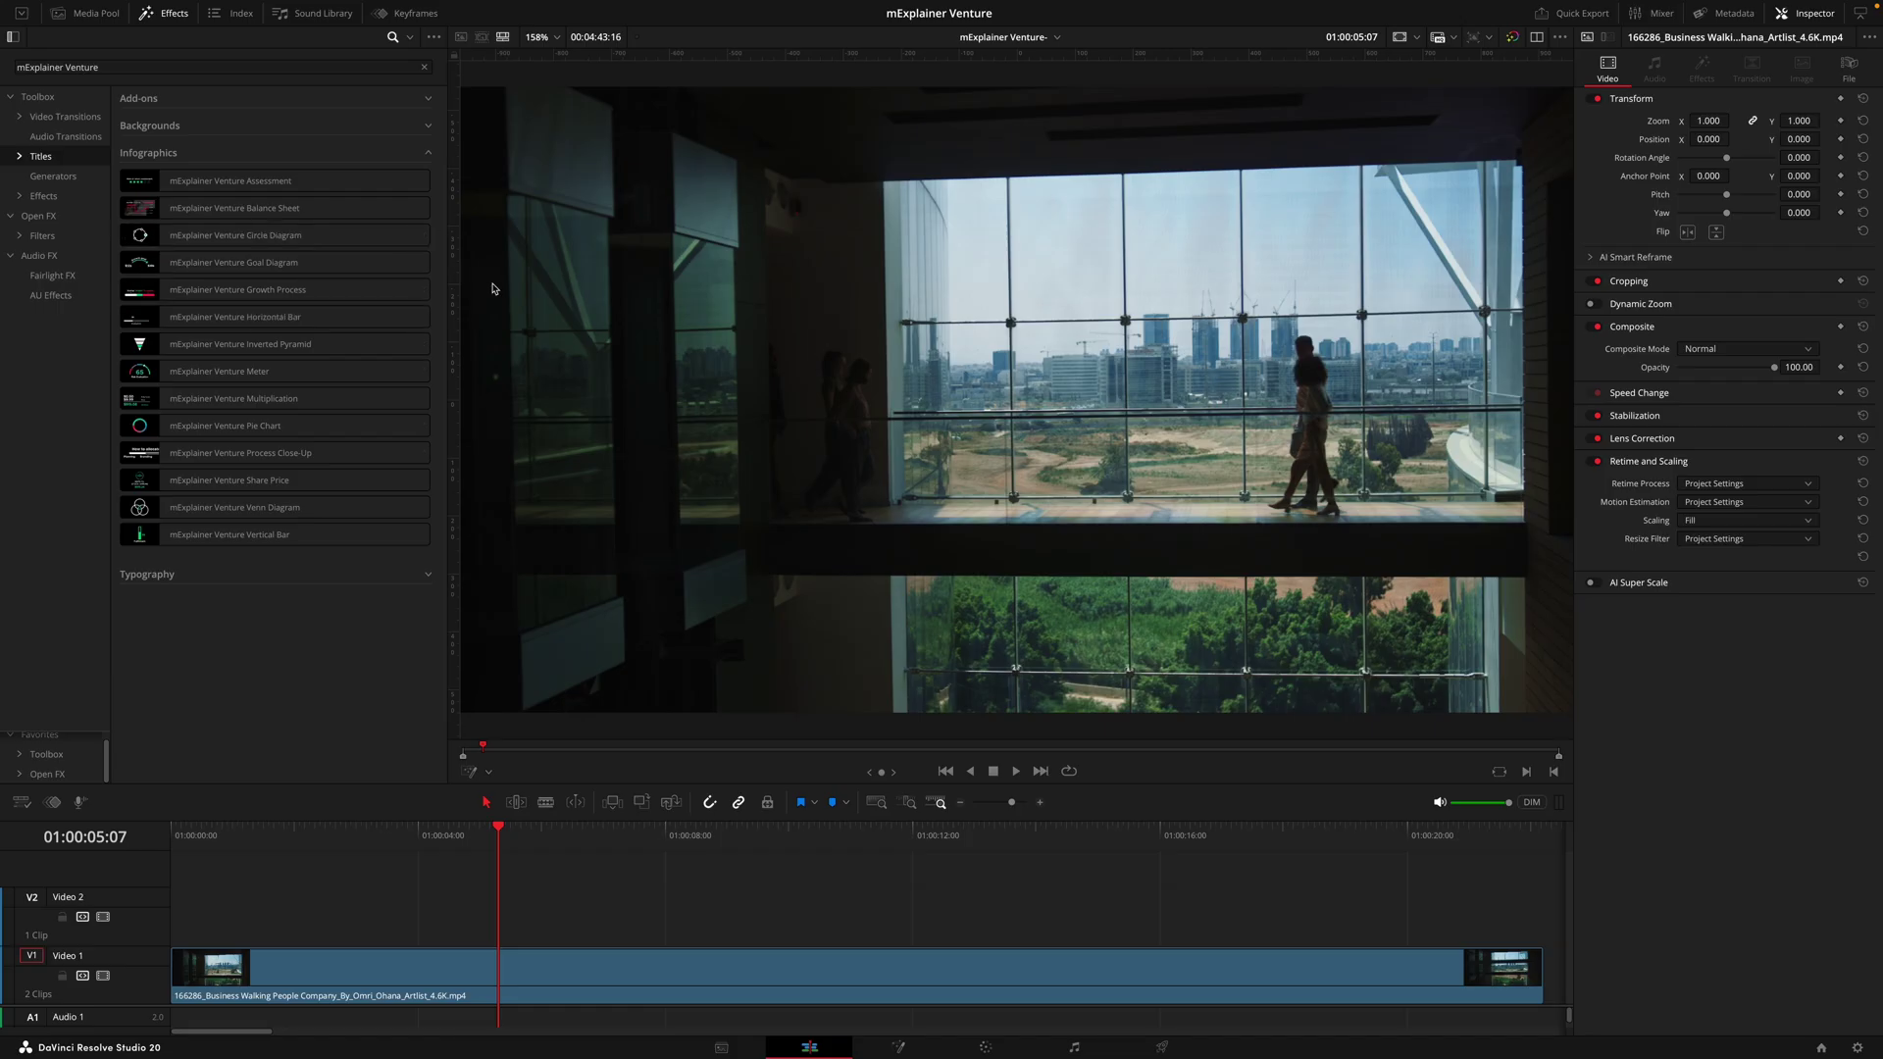
# Place the mExplainer Venture List title from Typography onto track V2.
pyautogui.click(427, 153)
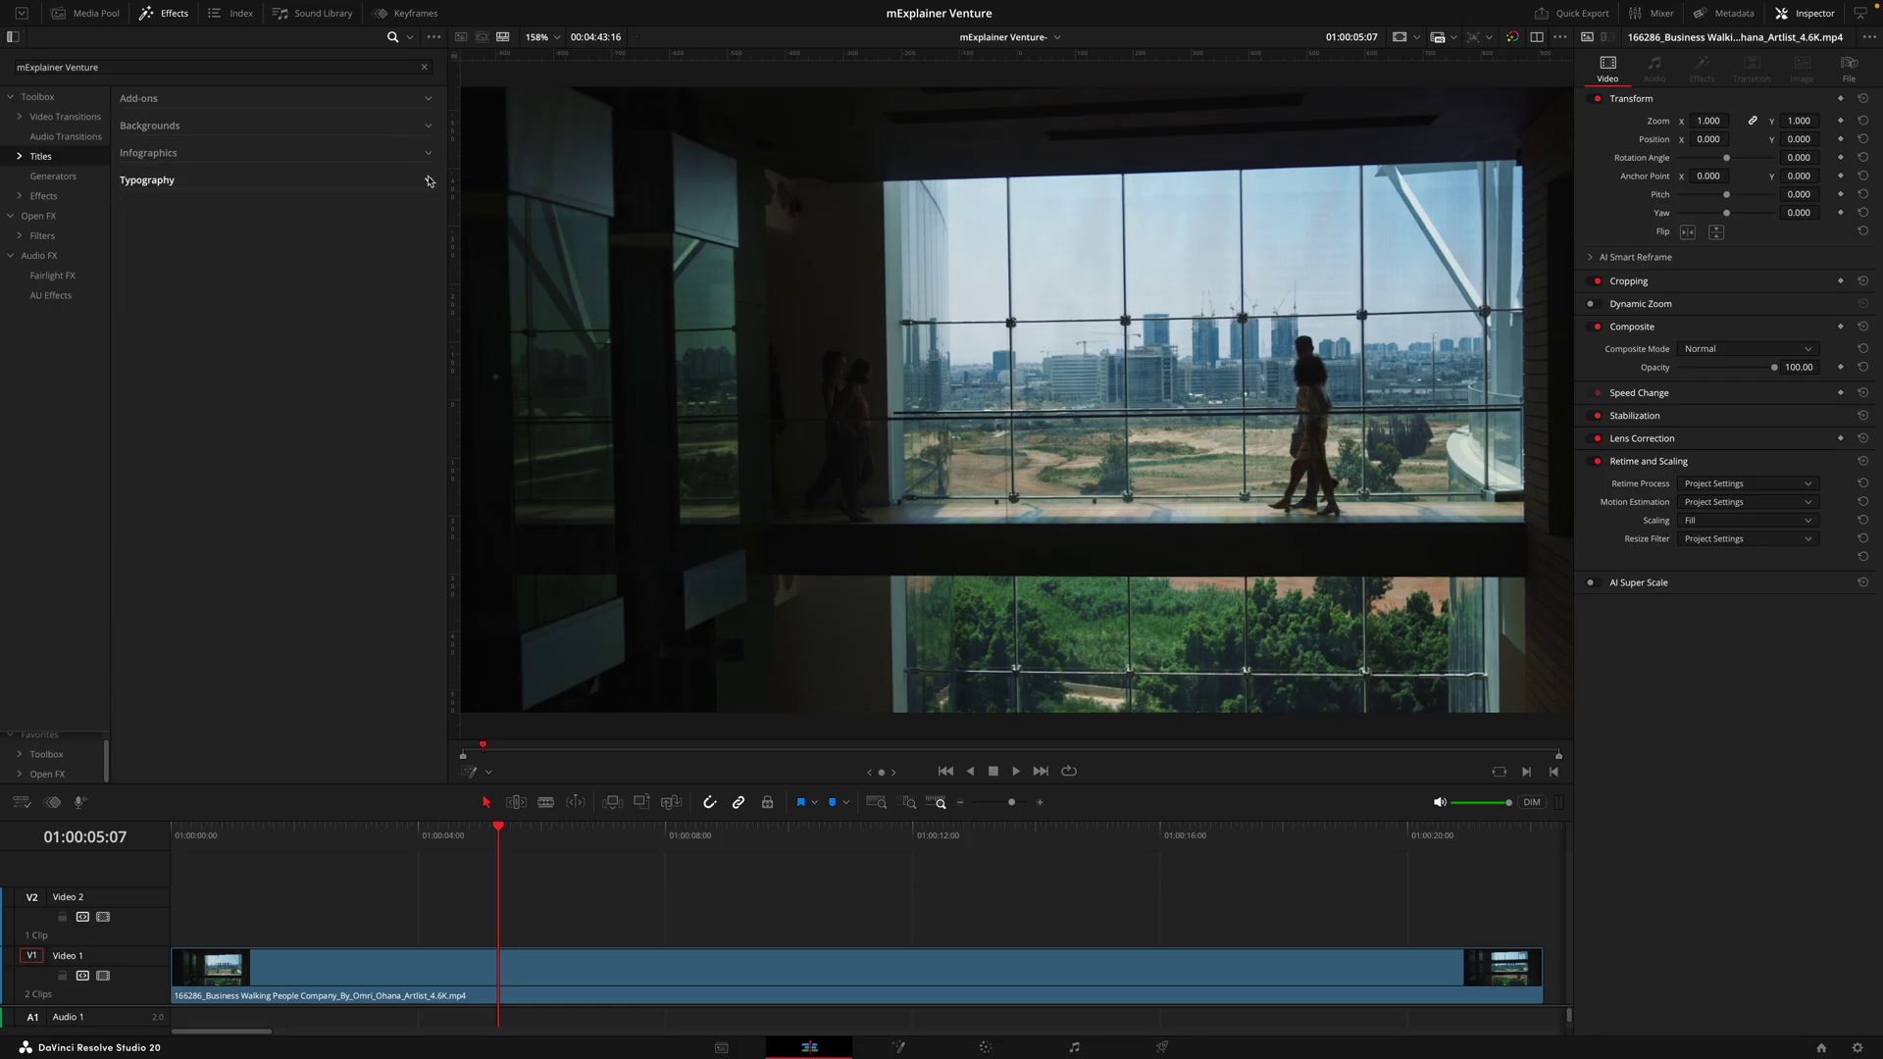
pyautogui.click(428, 180)
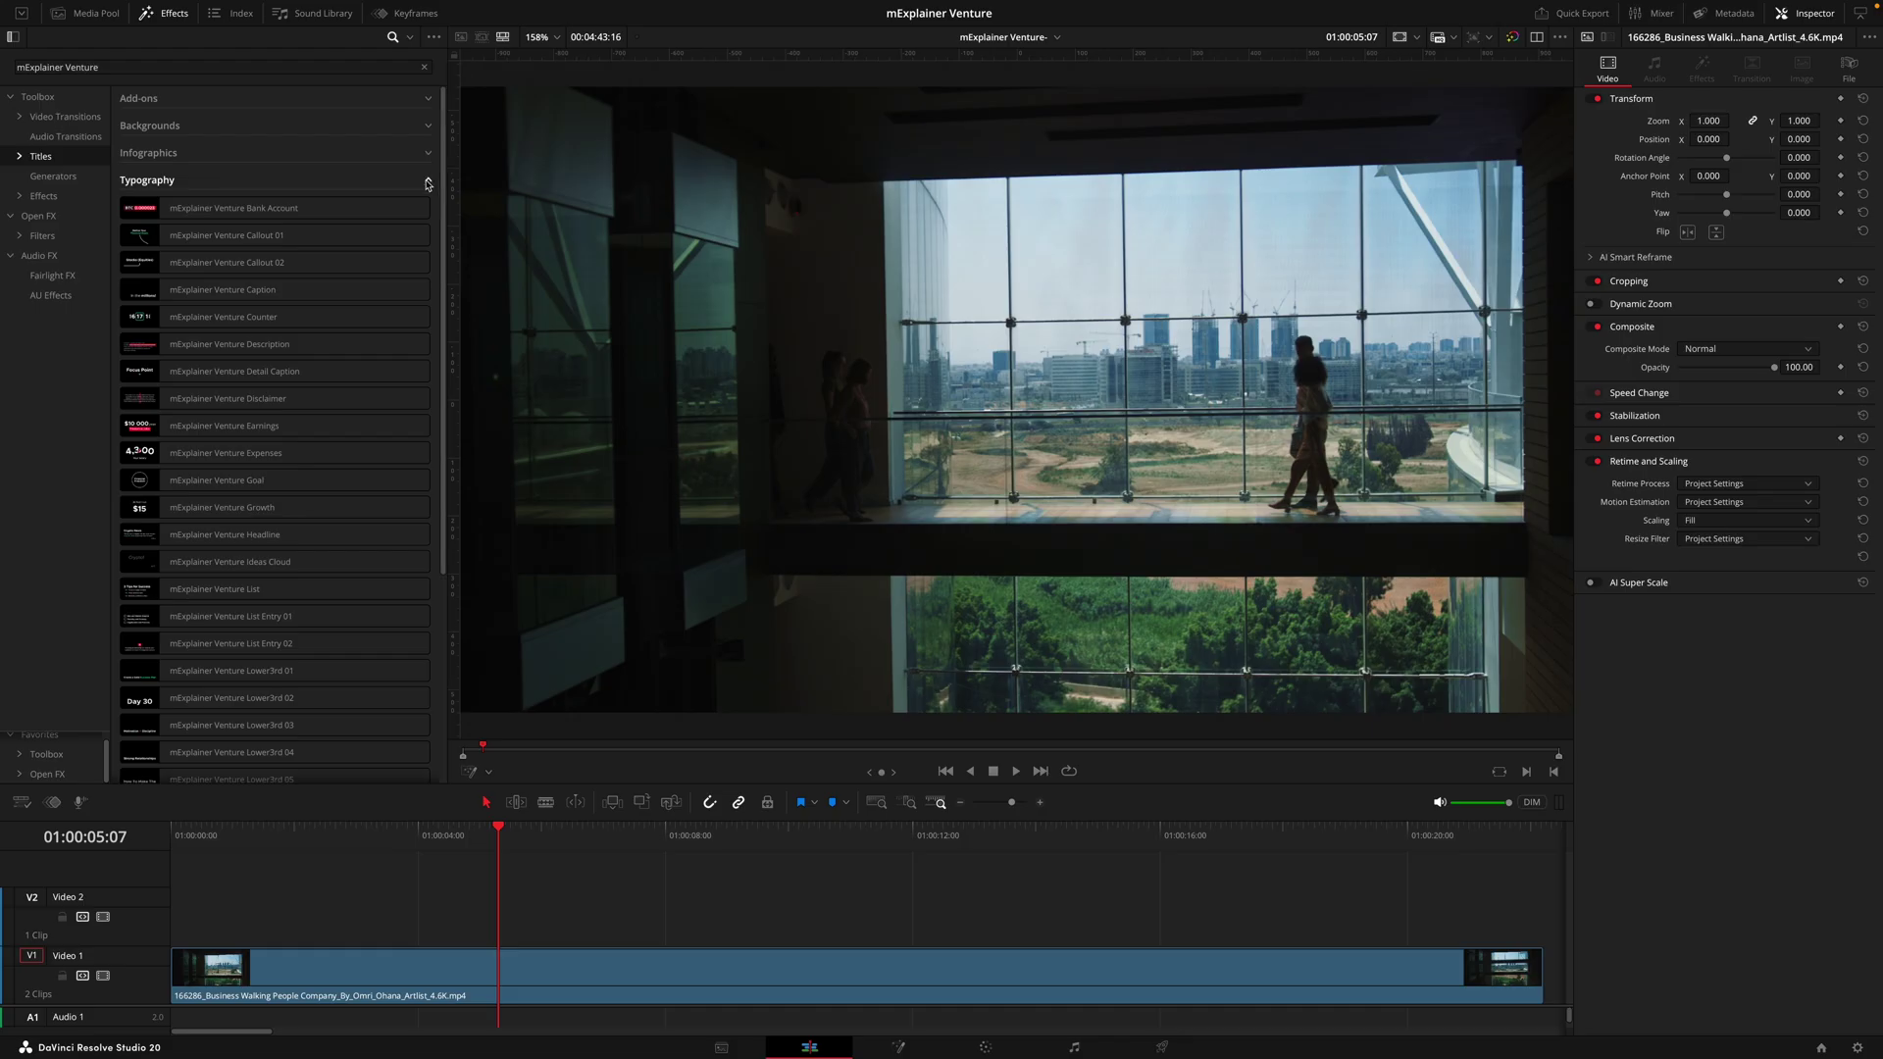
pyautogui.moveTo(248, 589); pyautogui.dragTo(339, 914)
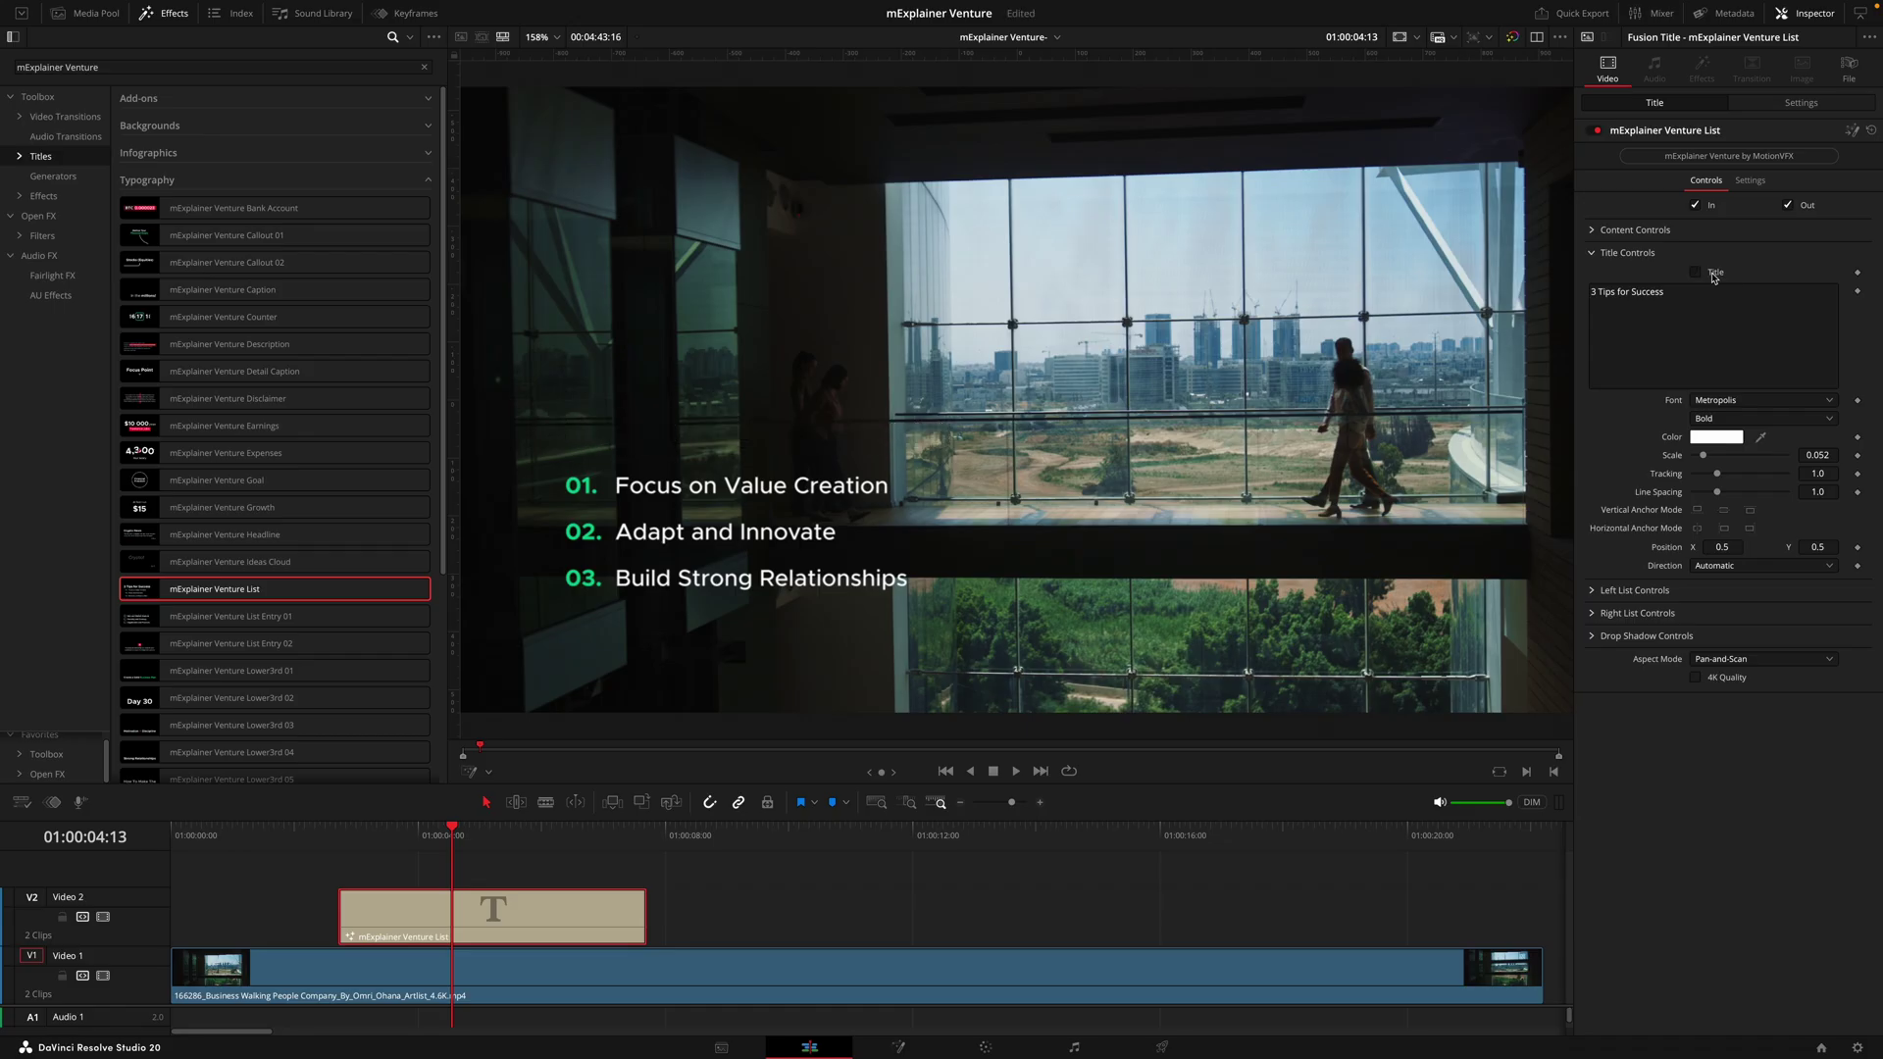
# Enable the '3 Tips for Success' heading, review the list settings, and drag in the Expenses title.
pyautogui.click(1694, 272)
pyautogui.click(1593, 253)
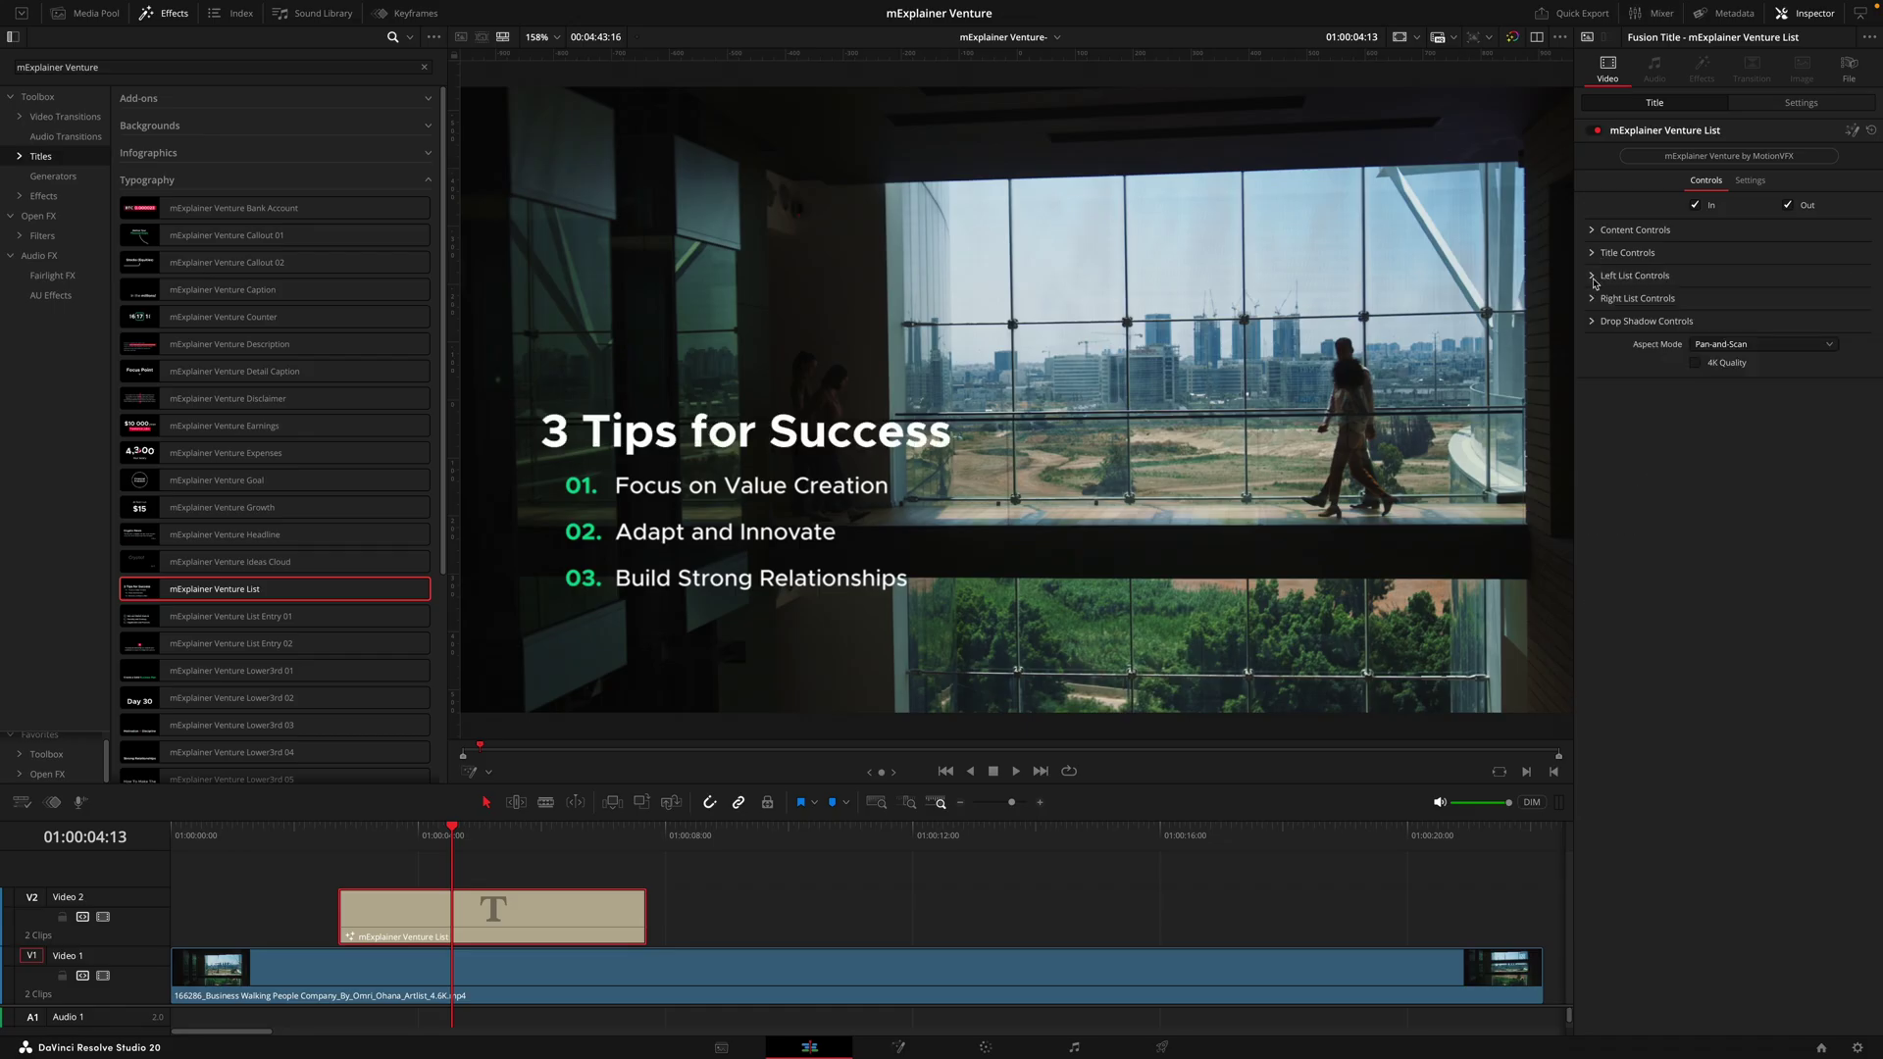
pyautogui.click(1593, 278)
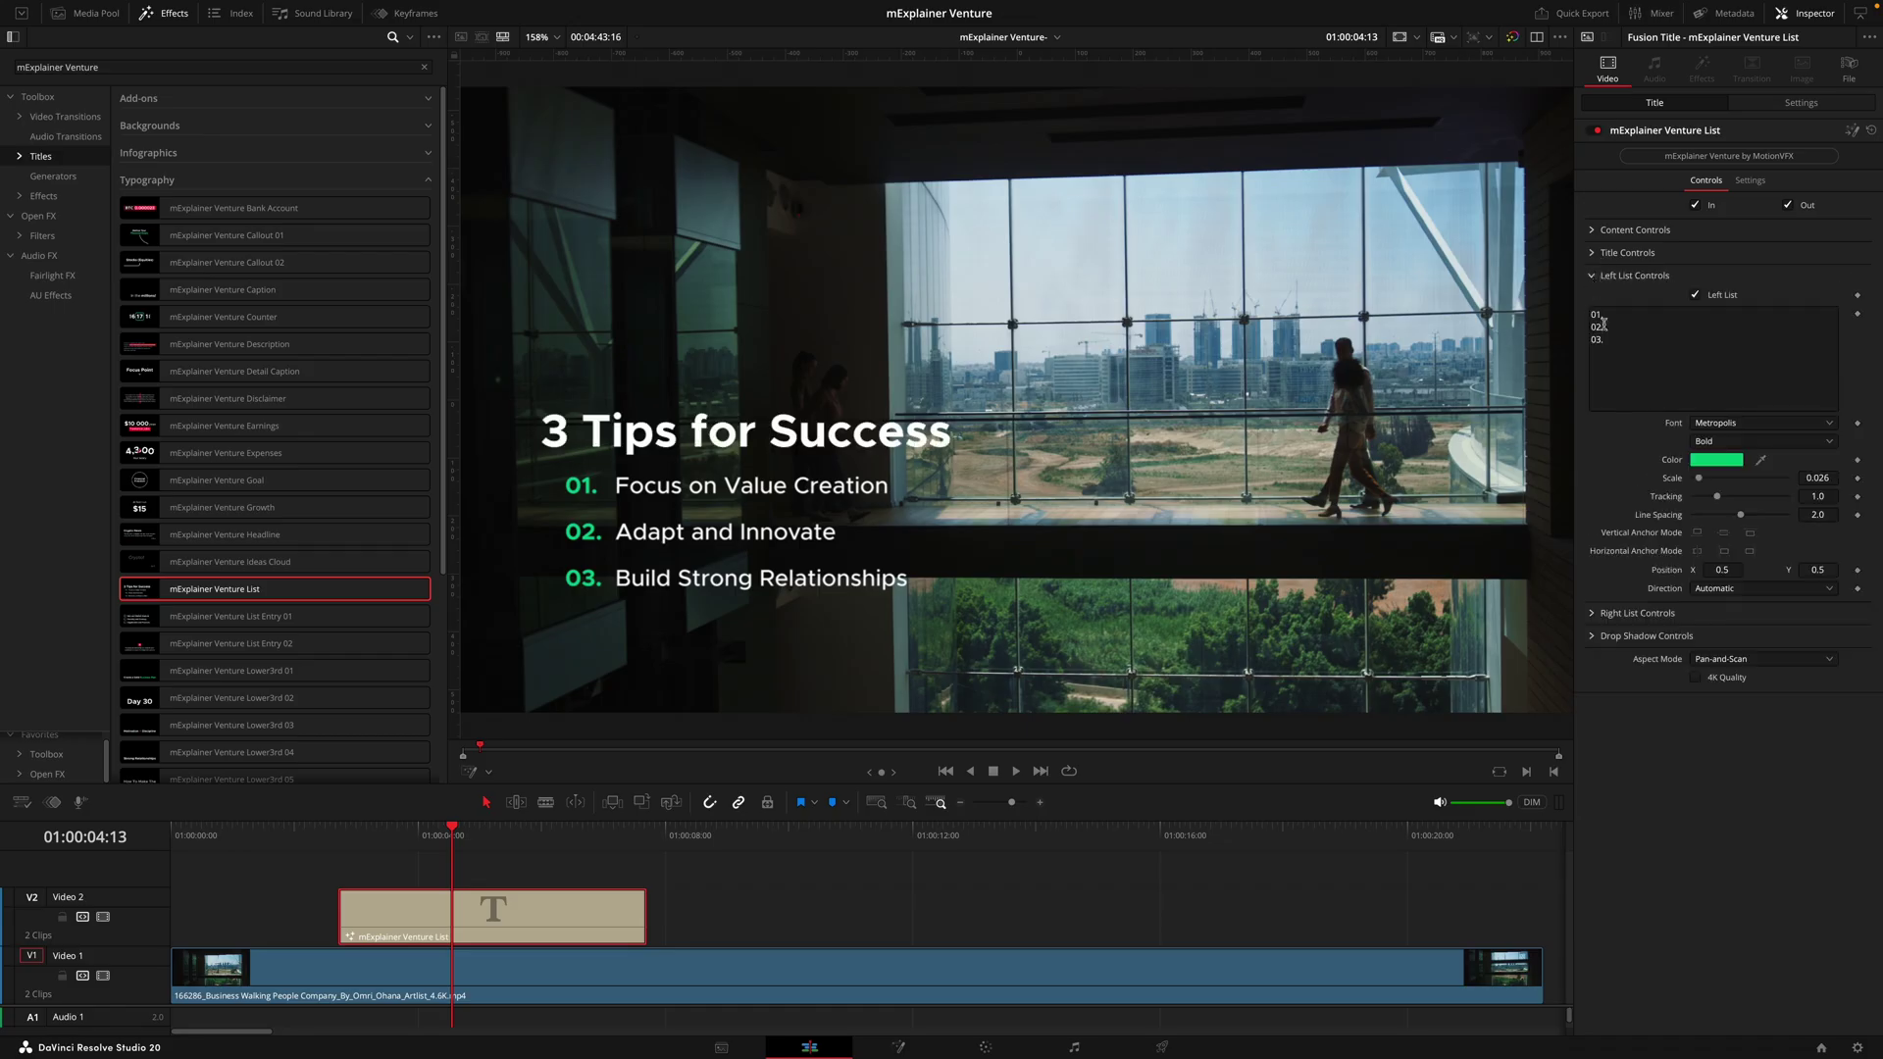
pyautogui.click(1592, 278)
pyautogui.click(1599, 299)
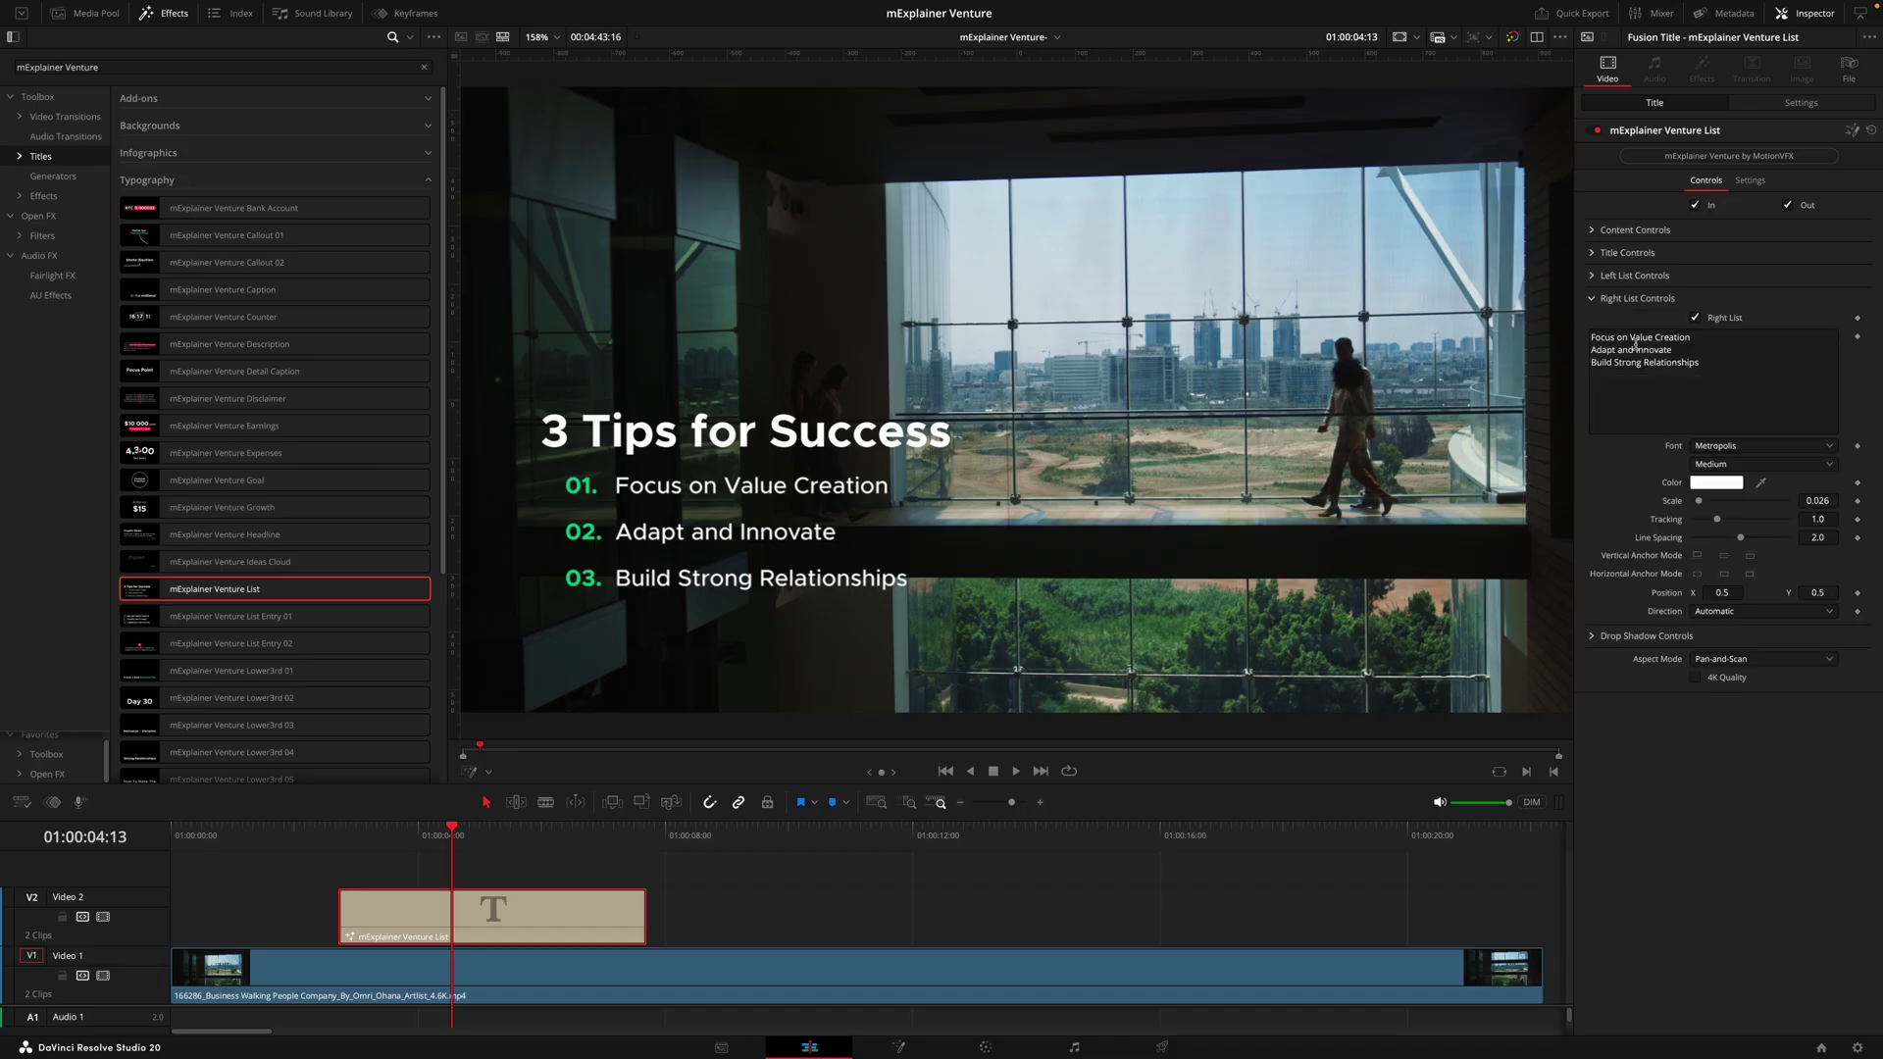
pyautogui.click(1614, 300)
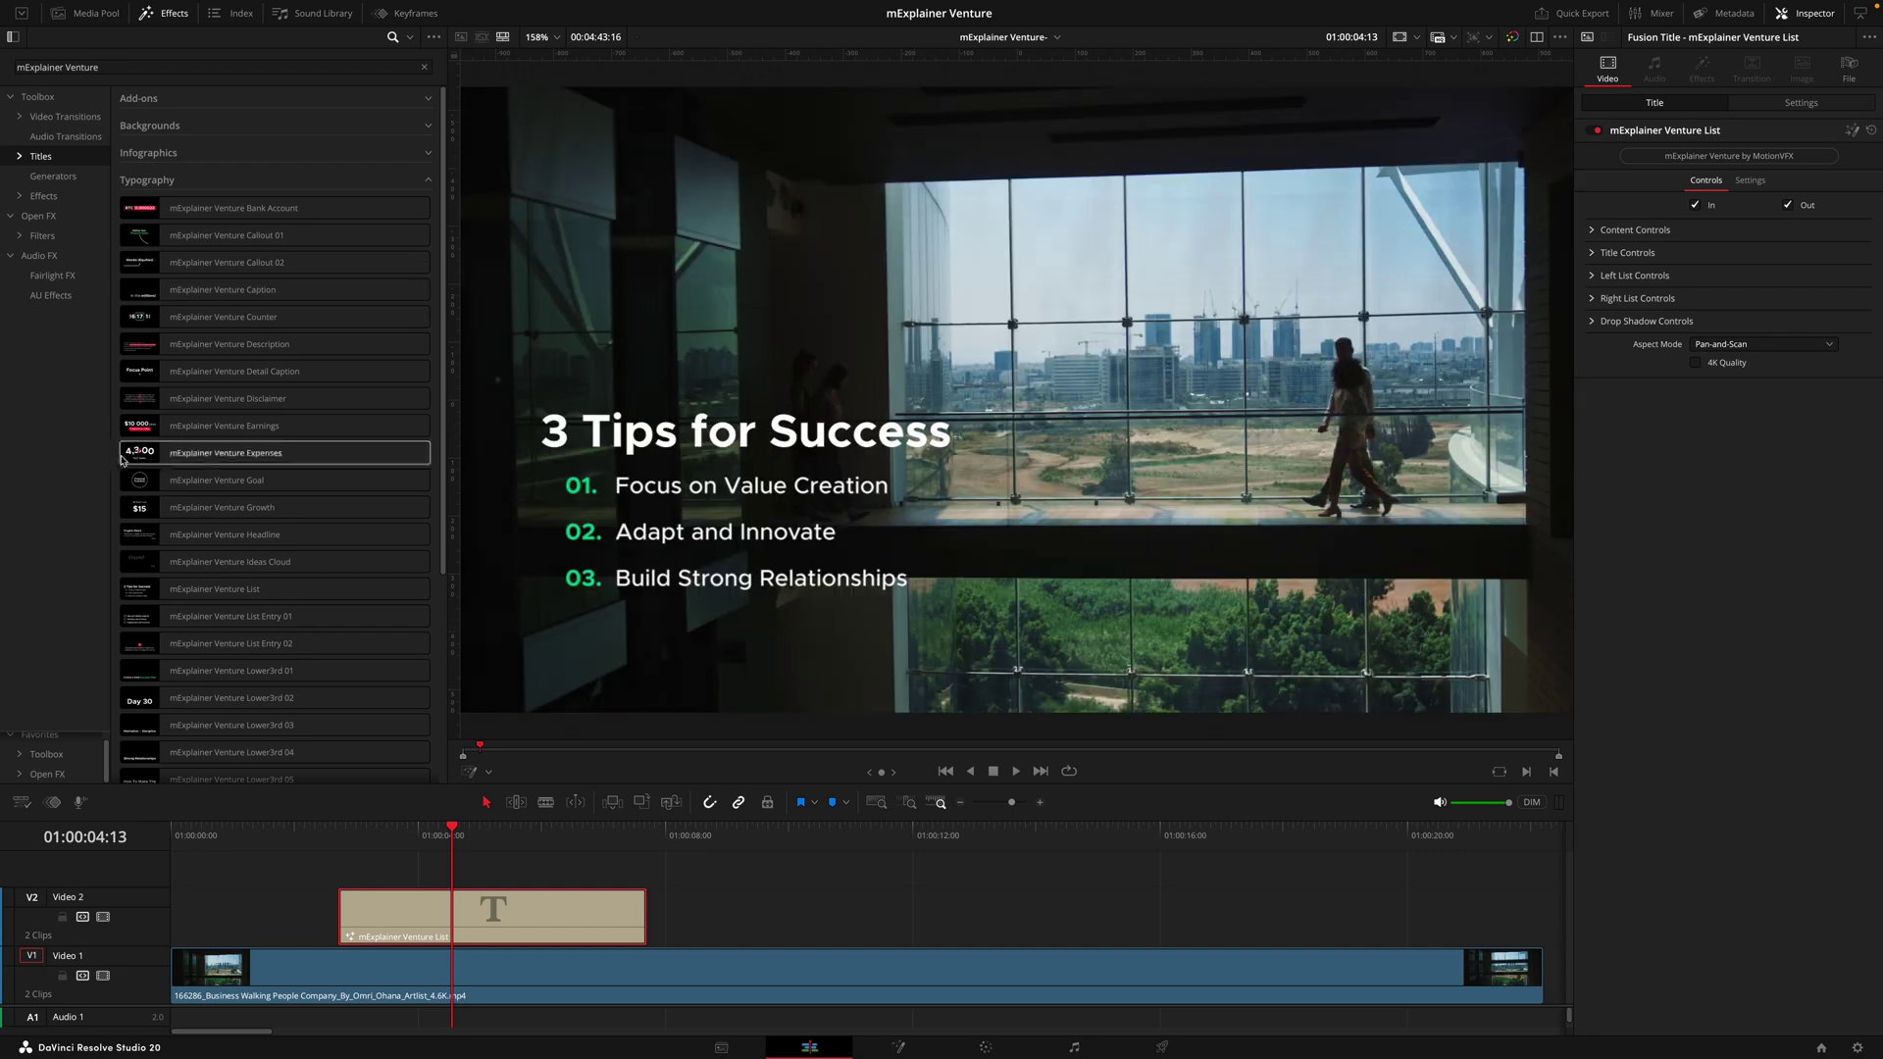
pyautogui.moveTo(214, 454); pyautogui.dragTo(659, 914)
# Drop the Expenses title after the List clip and preview its animation.
pyautogui.click(651, 845)
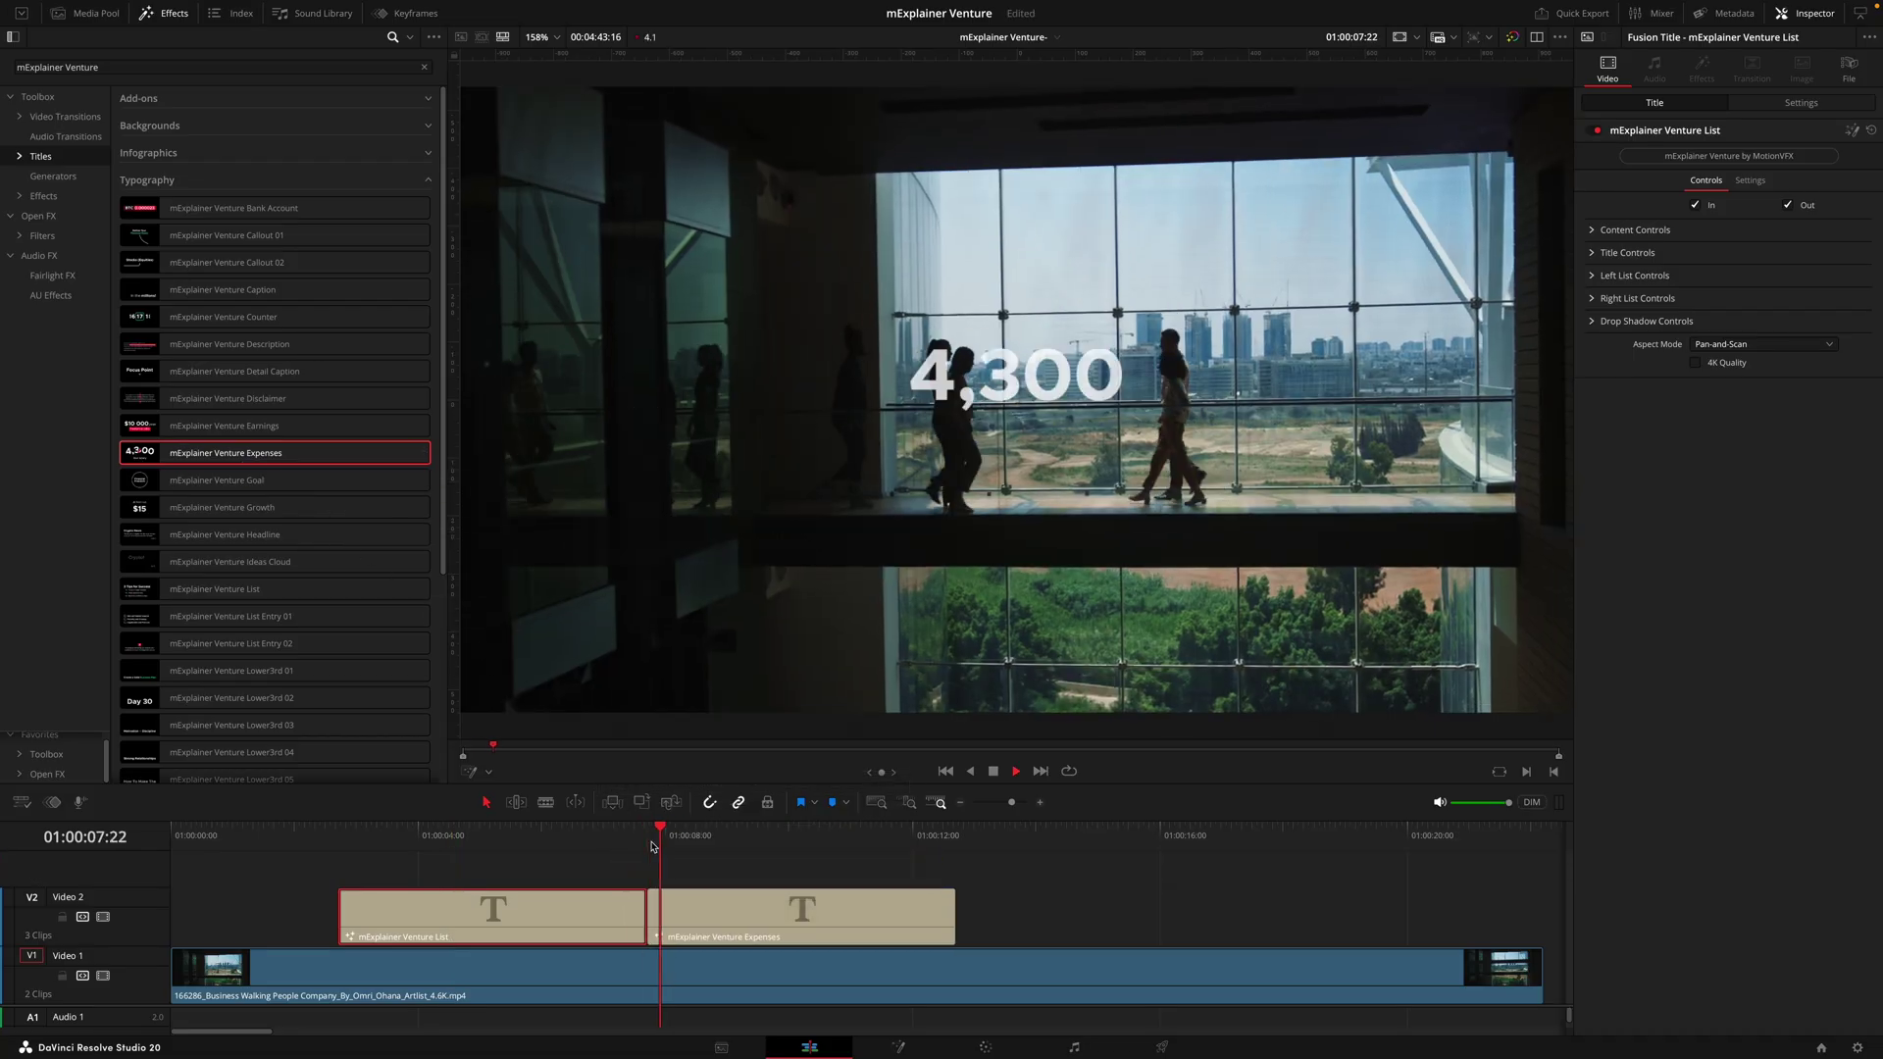
pyautogui.press('space')
pyautogui.press('space')
pyautogui.click(661, 833)
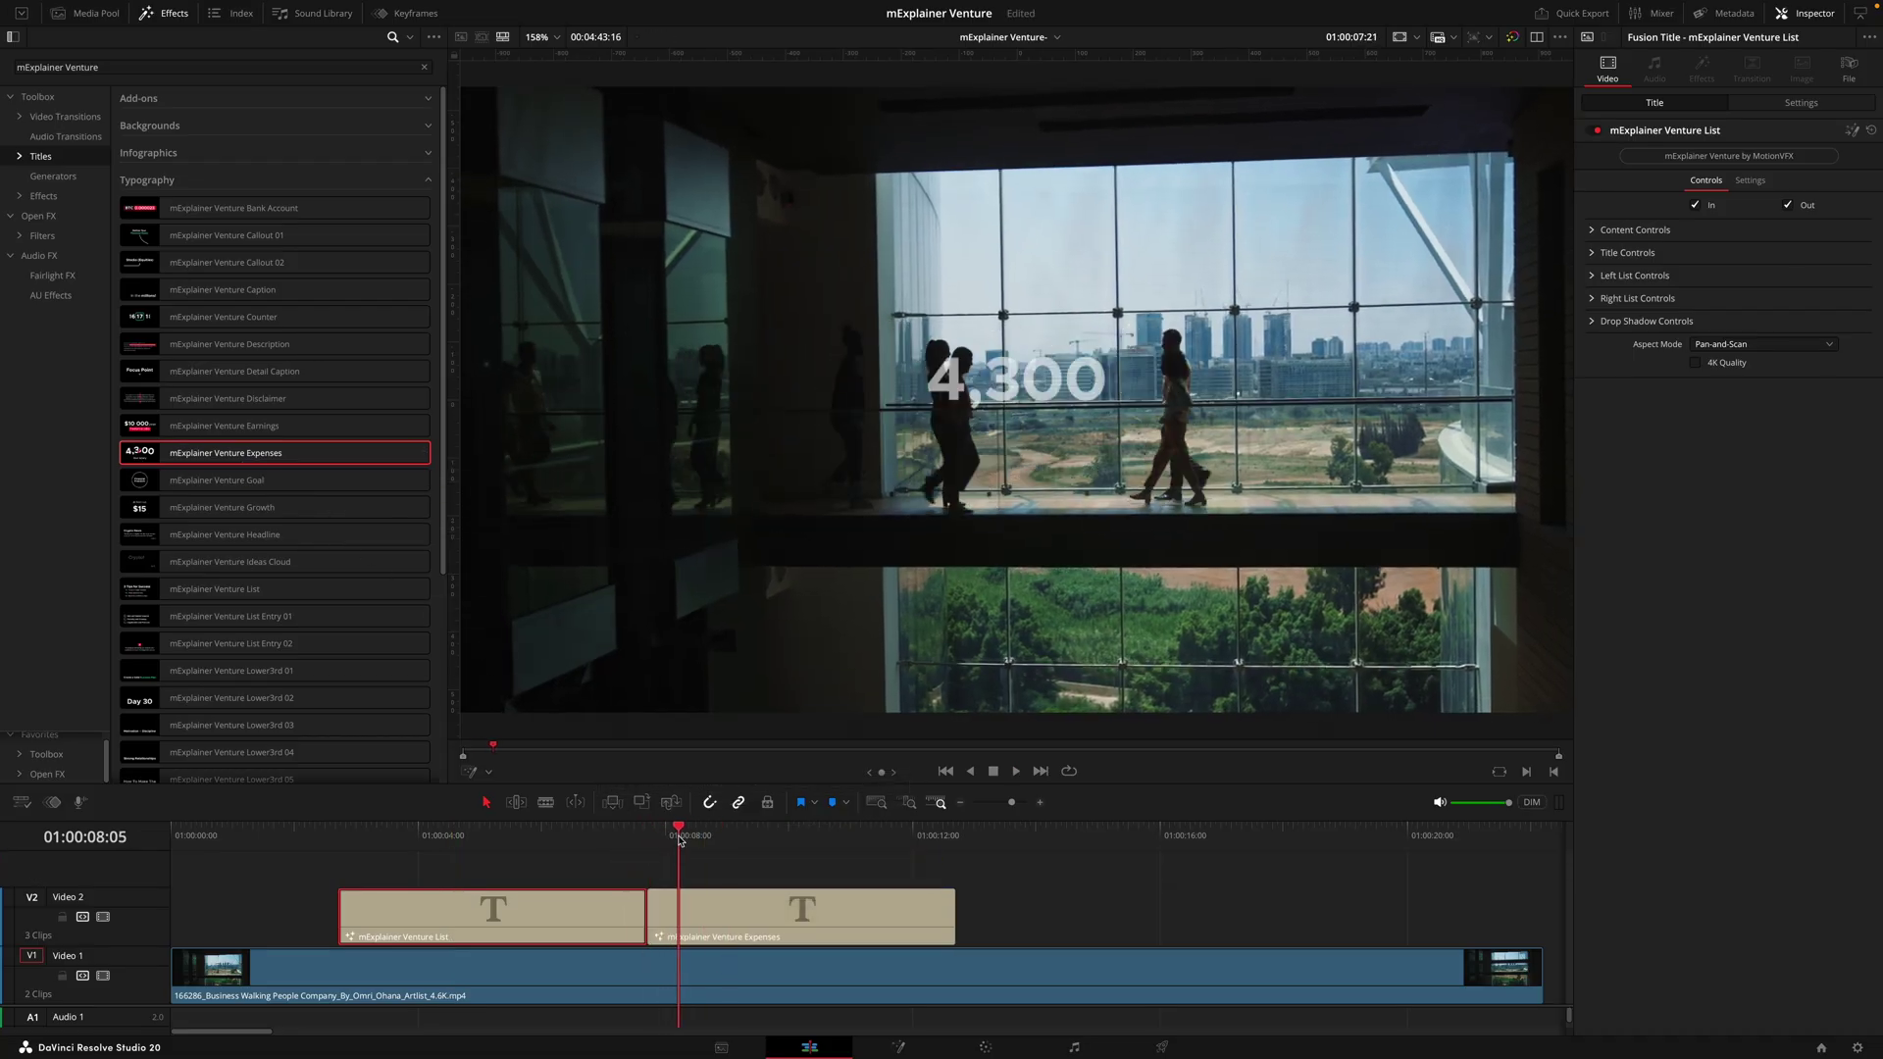
pyautogui.moveTo(679, 841); pyautogui.dragTo(682, 840)
pyautogui.press('space')
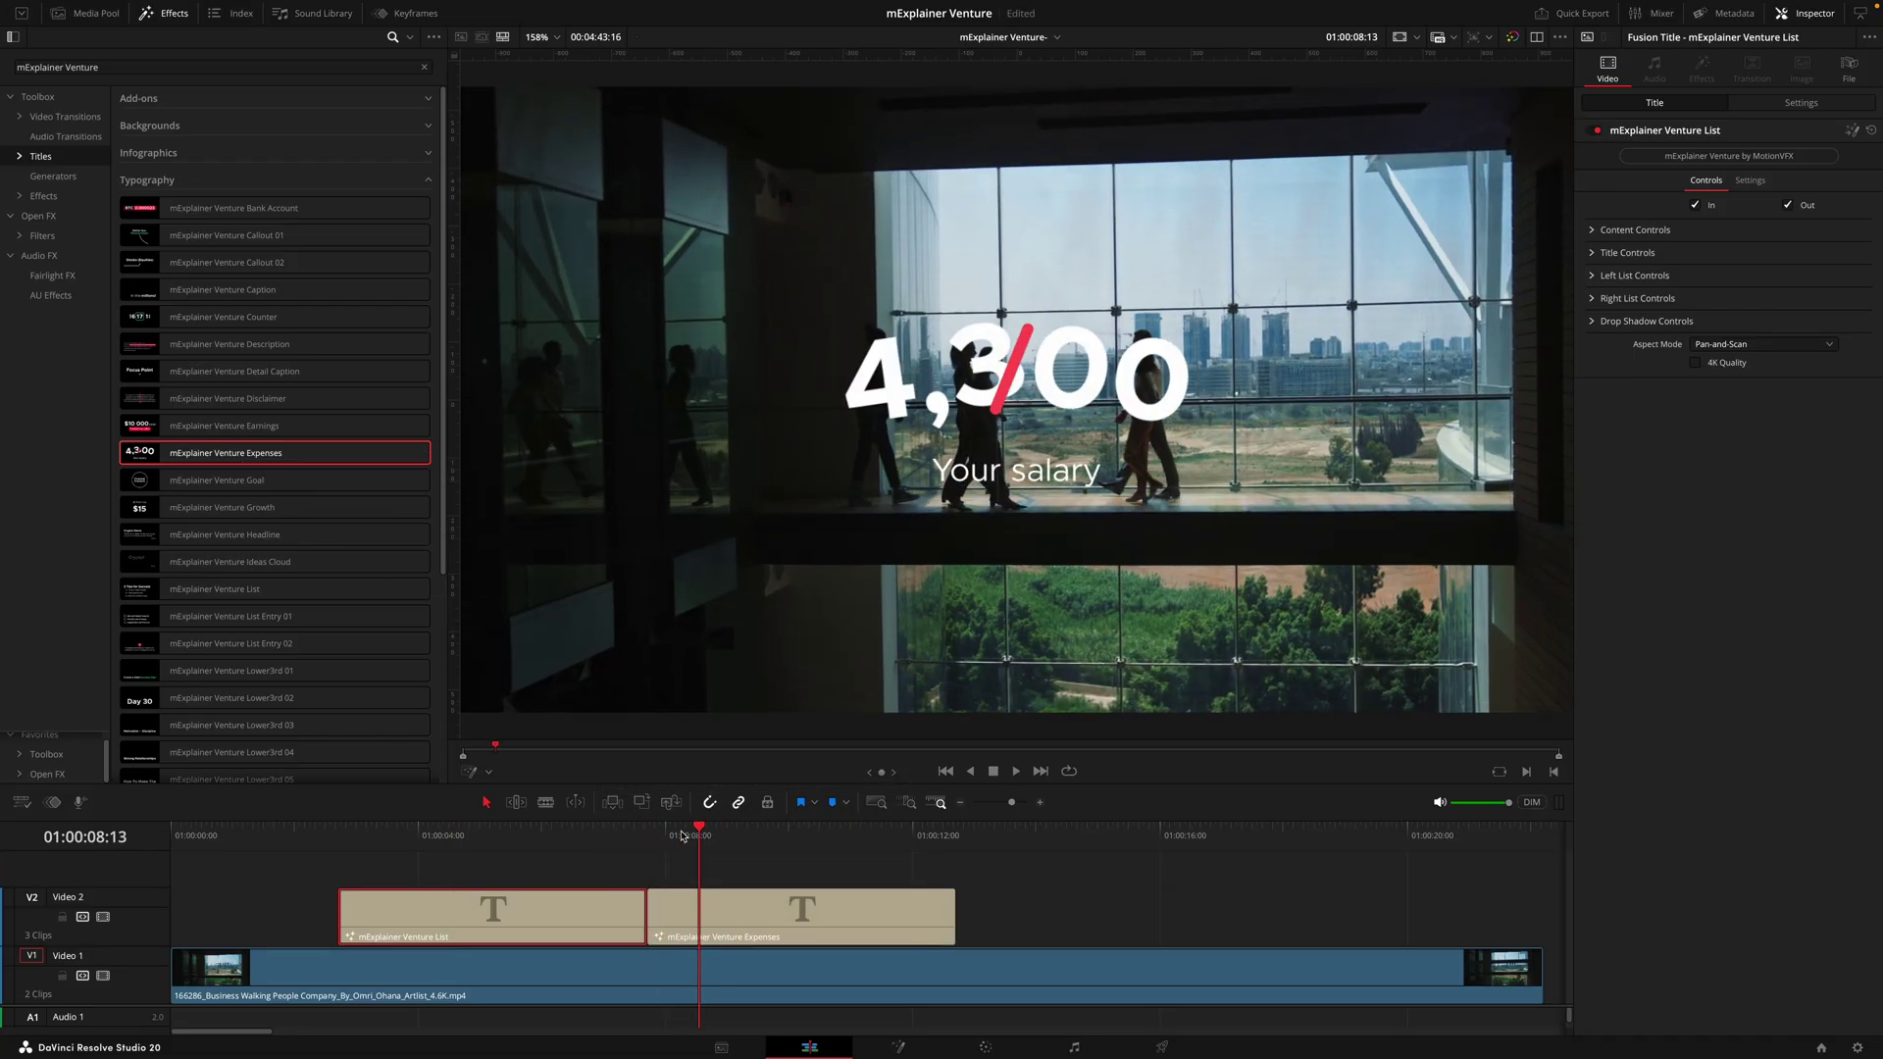
pyautogui.rightClick(682, 835)
pyautogui.press('Escape')
pyautogui.press('space')
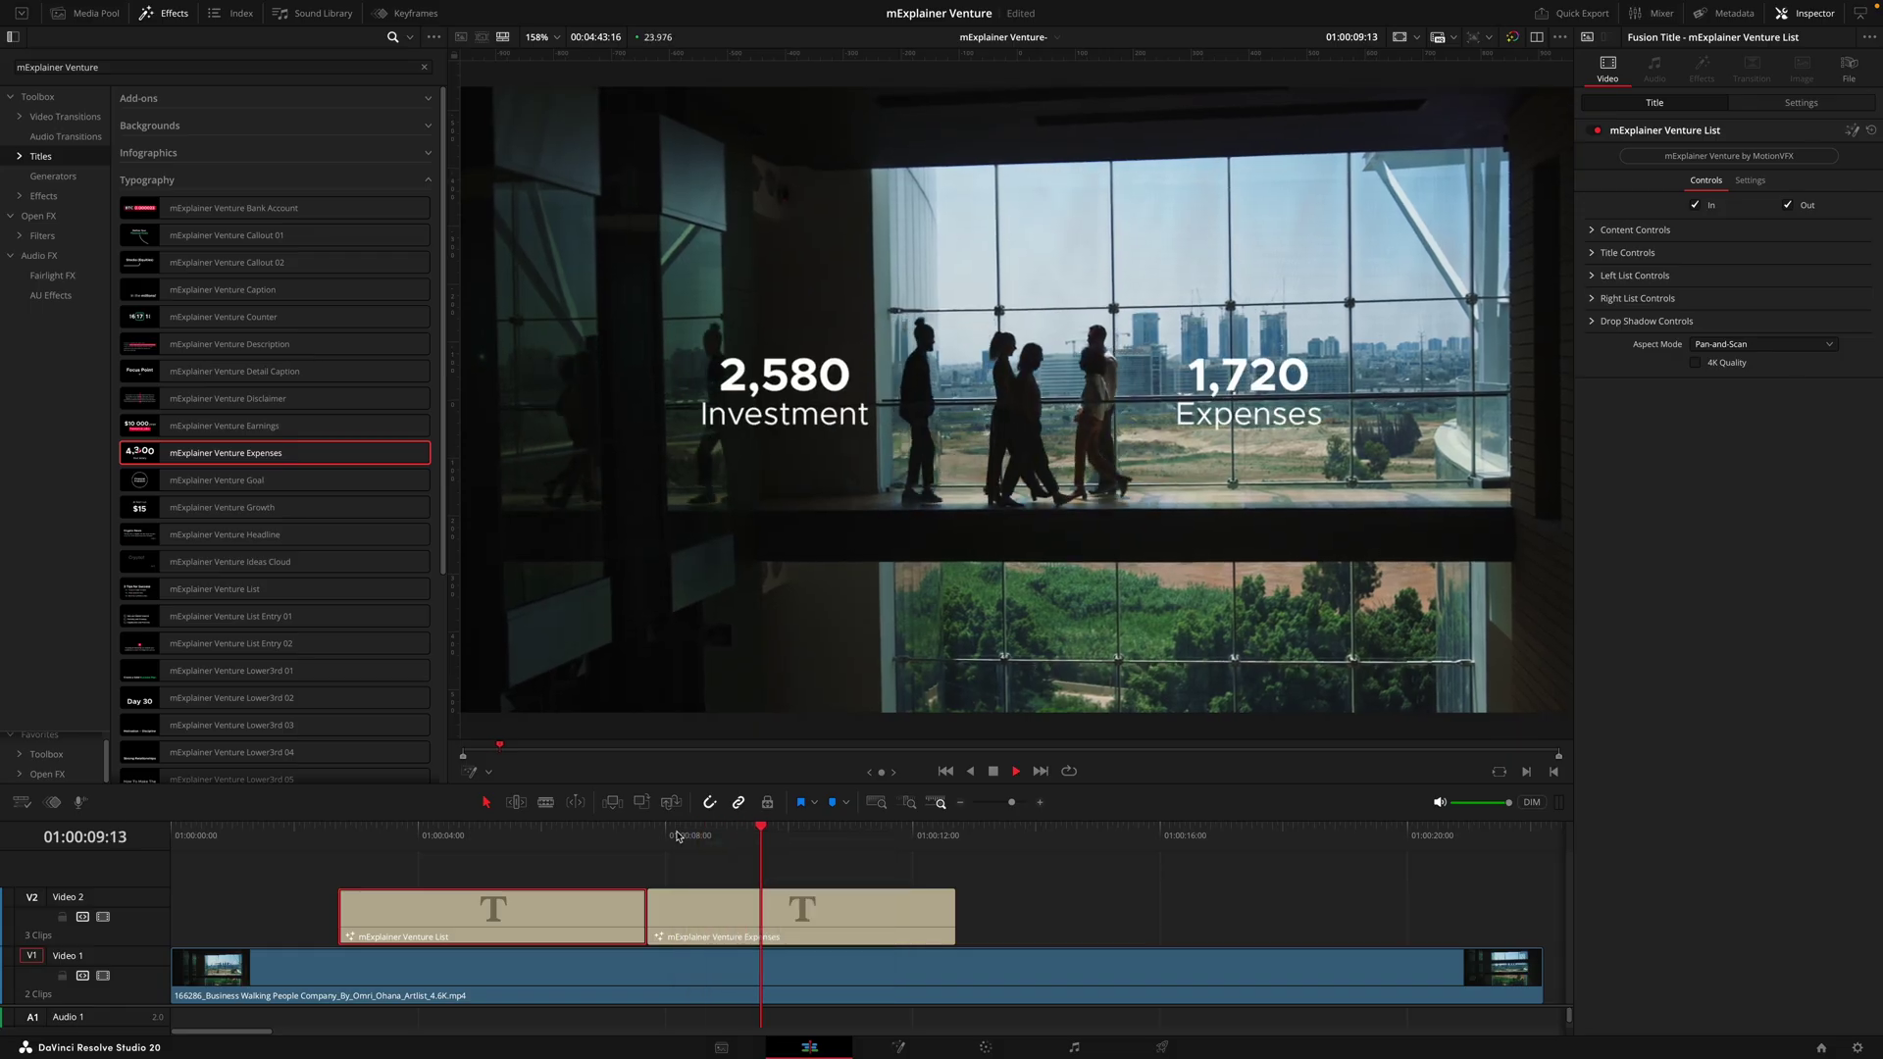
pyautogui.press('space')
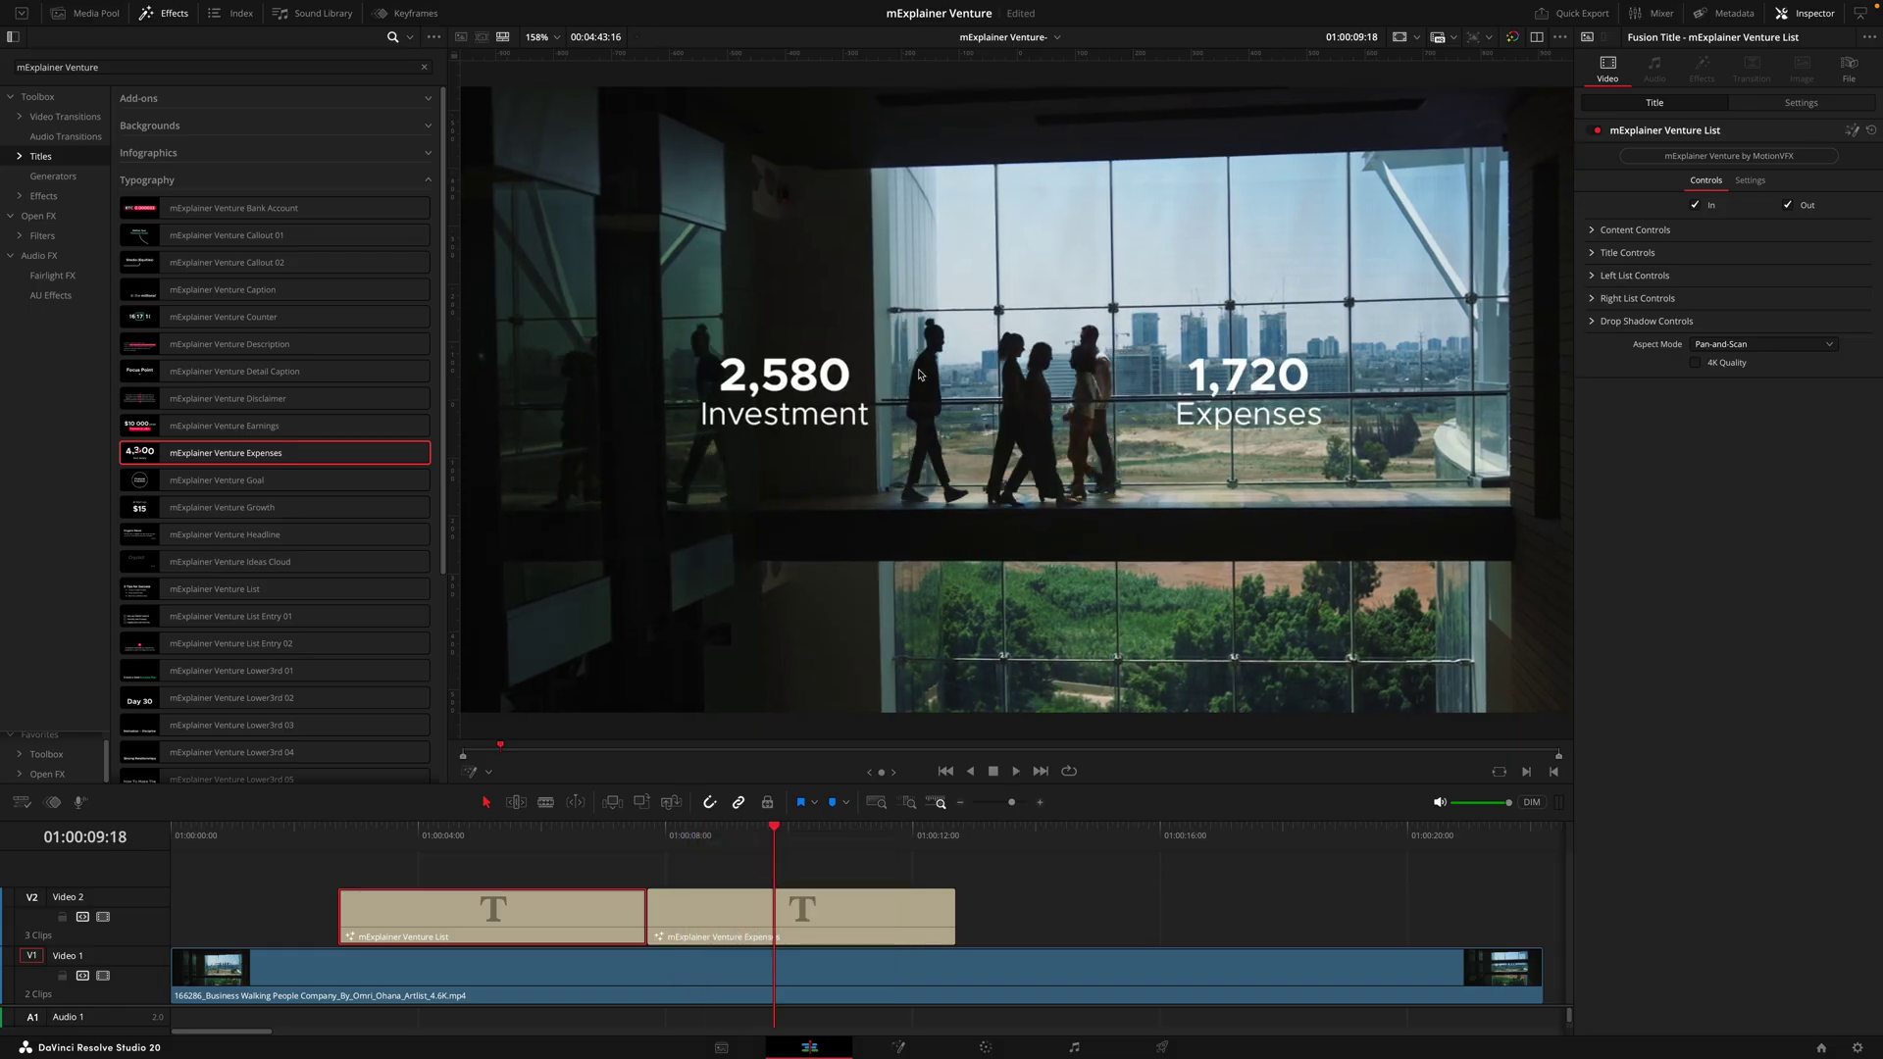
pyautogui.moveTo(650, 836); pyautogui.dragTo(706, 845)
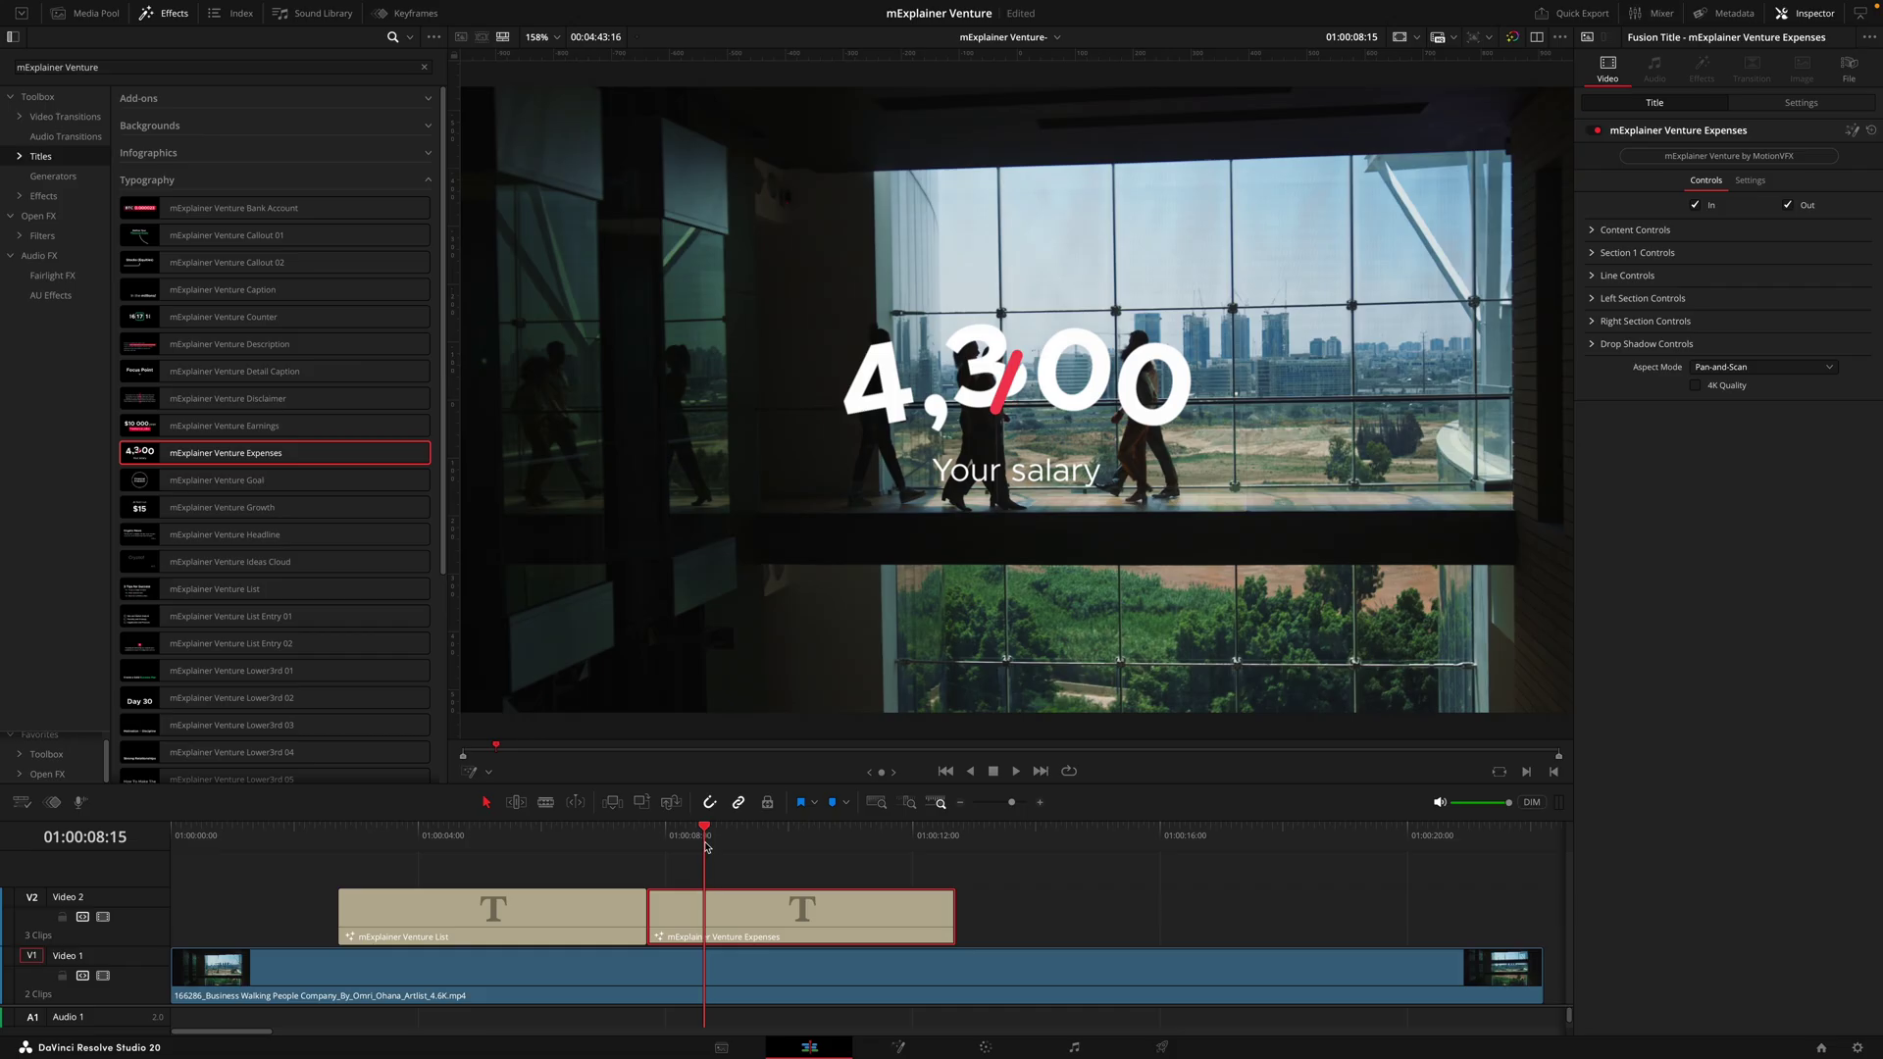
# Toggle the Expenses title's In animation off and back on, then replay it to the end.
pyautogui.click(1693, 206)
pyautogui.moveTo(654, 843); pyautogui.dragTo(381, 846)
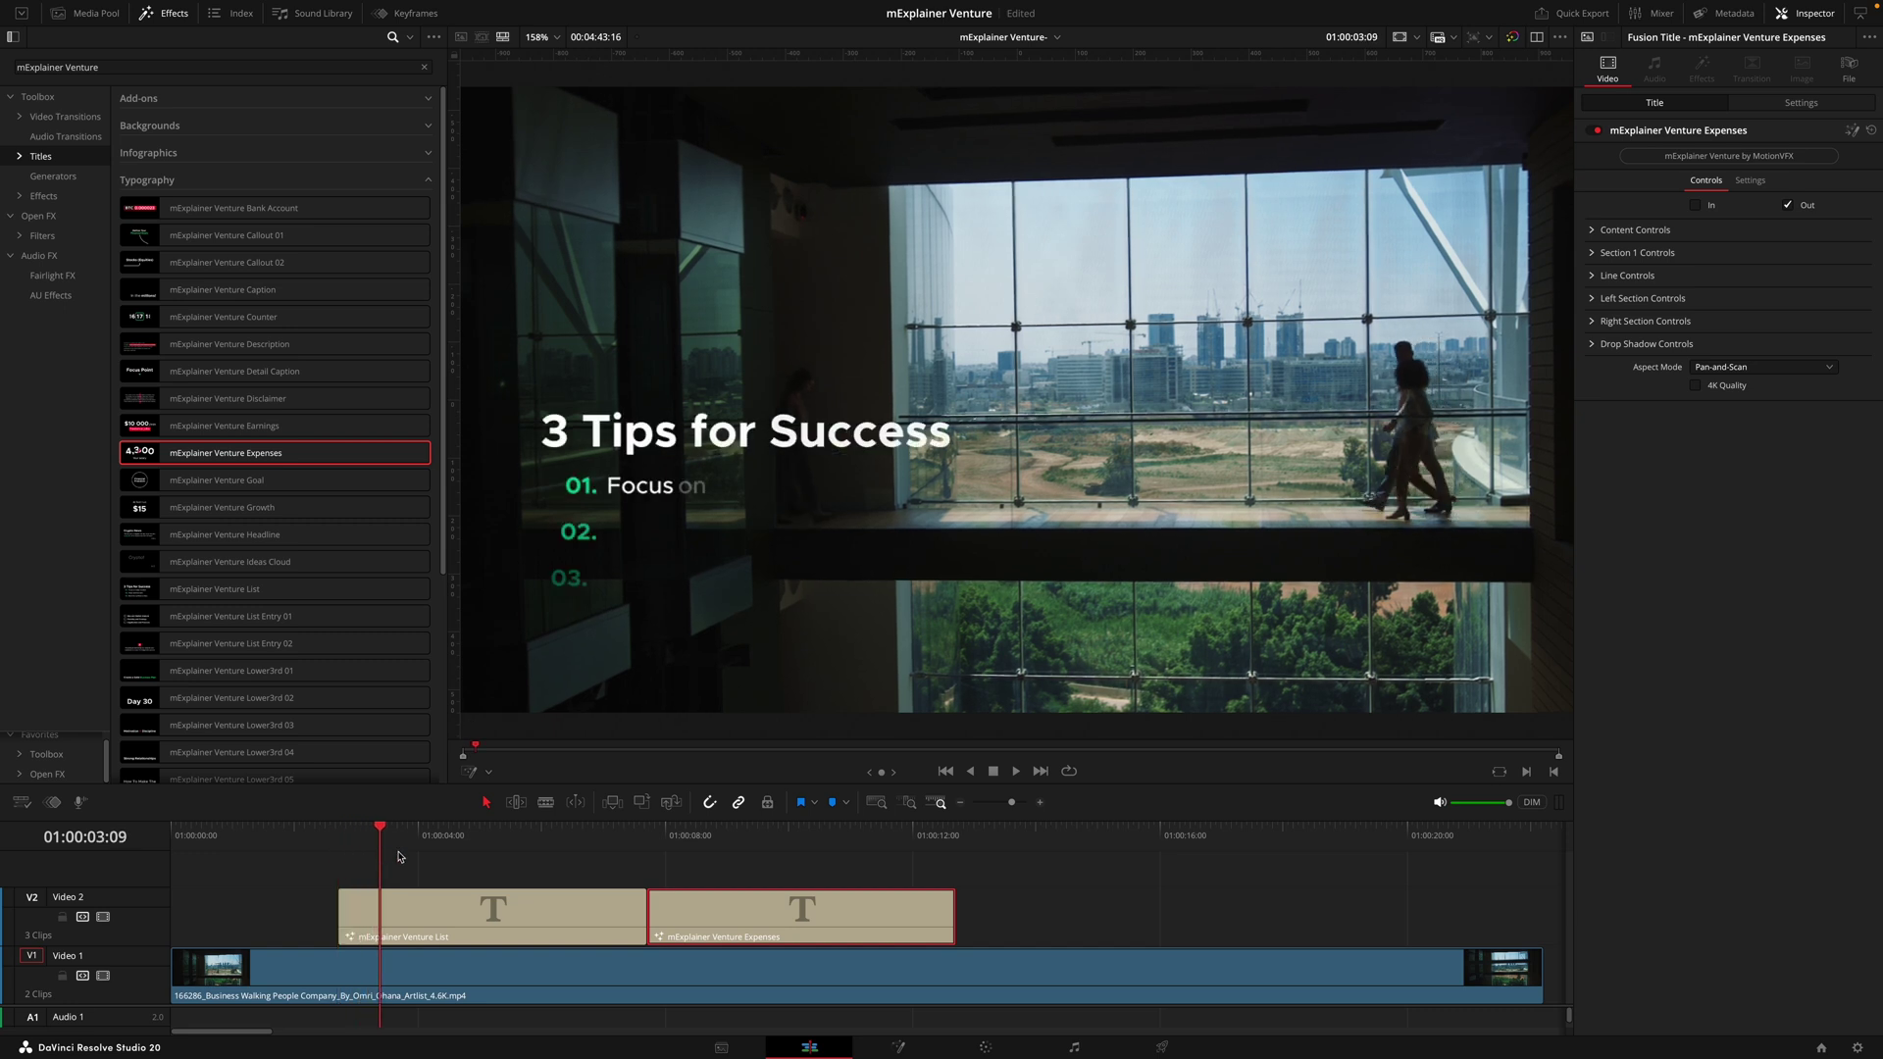
pyautogui.click(650, 838)
pyautogui.click(1695, 204)
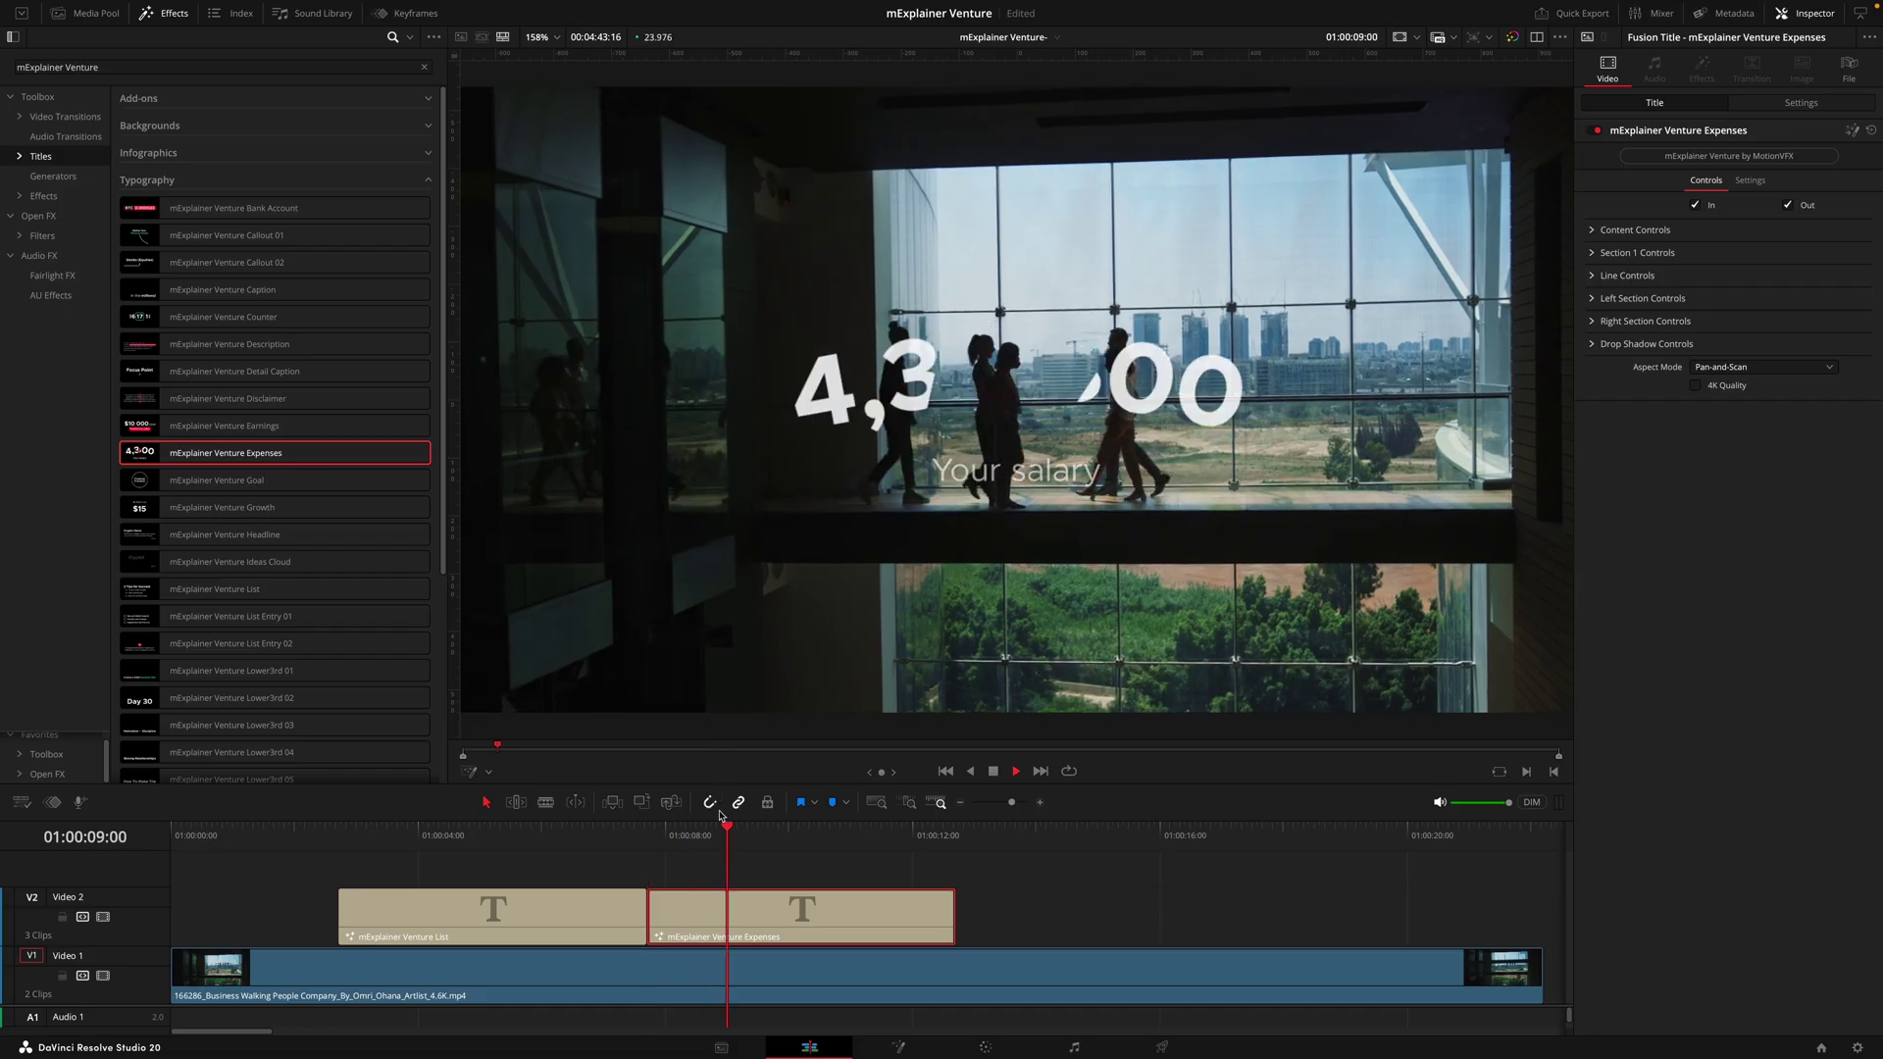
pyautogui.press('space')
pyautogui.click(676, 834)
pyautogui.press('Left')
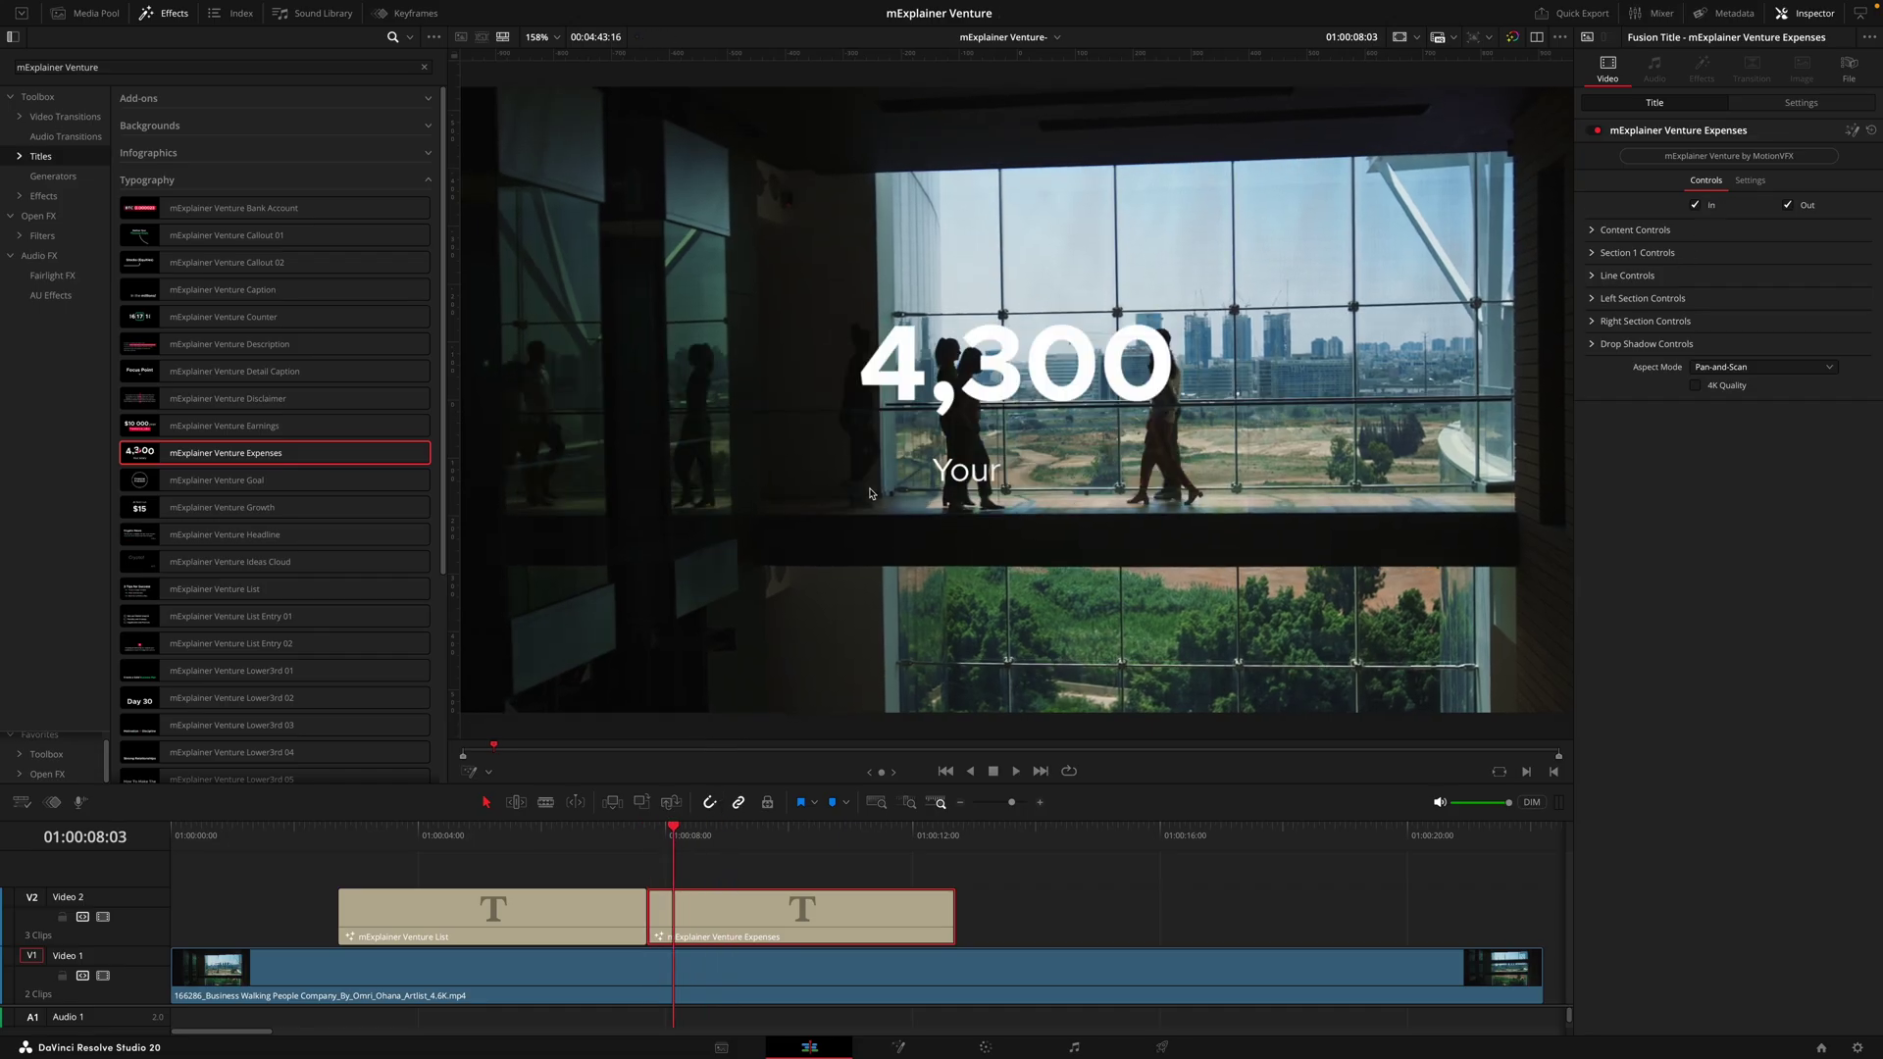
pyautogui.click(861, 835)
pyautogui.press('space')
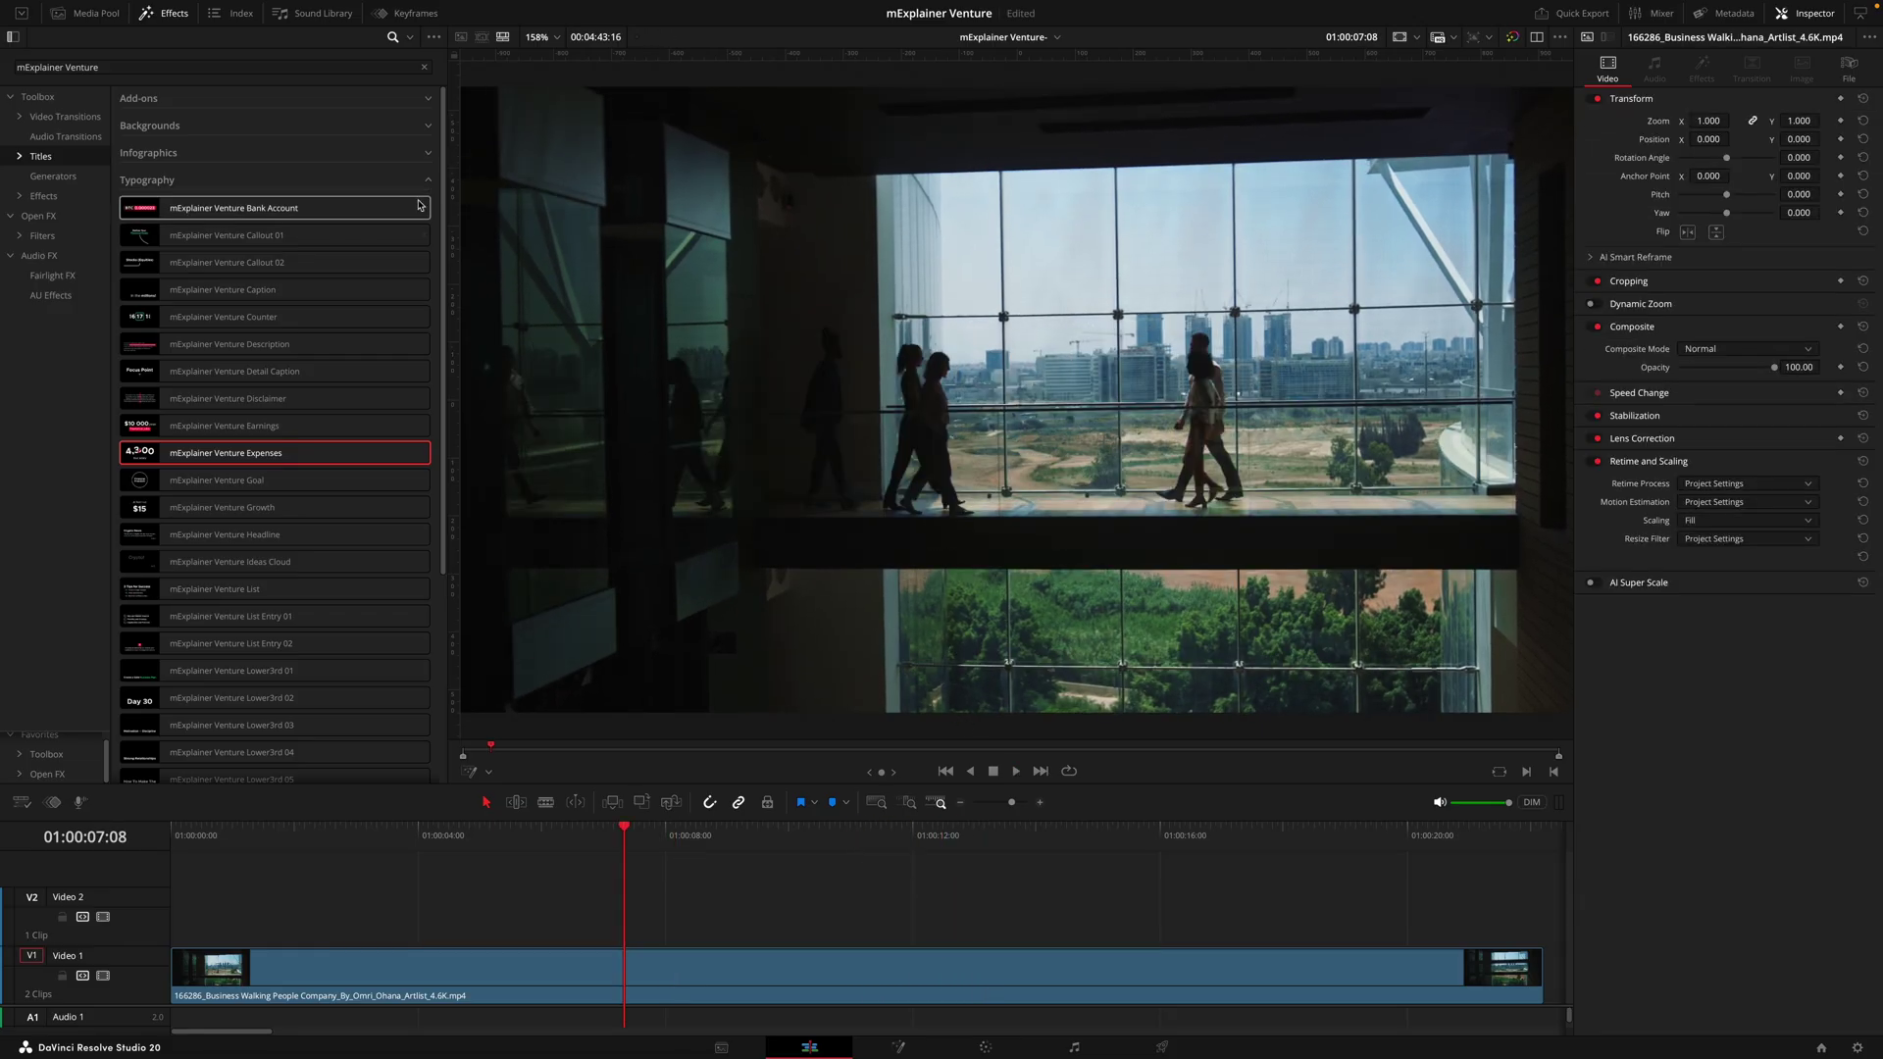
# Place the Selection Frame title from Add-ons onto track V2.
pyautogui.click(428, 180)
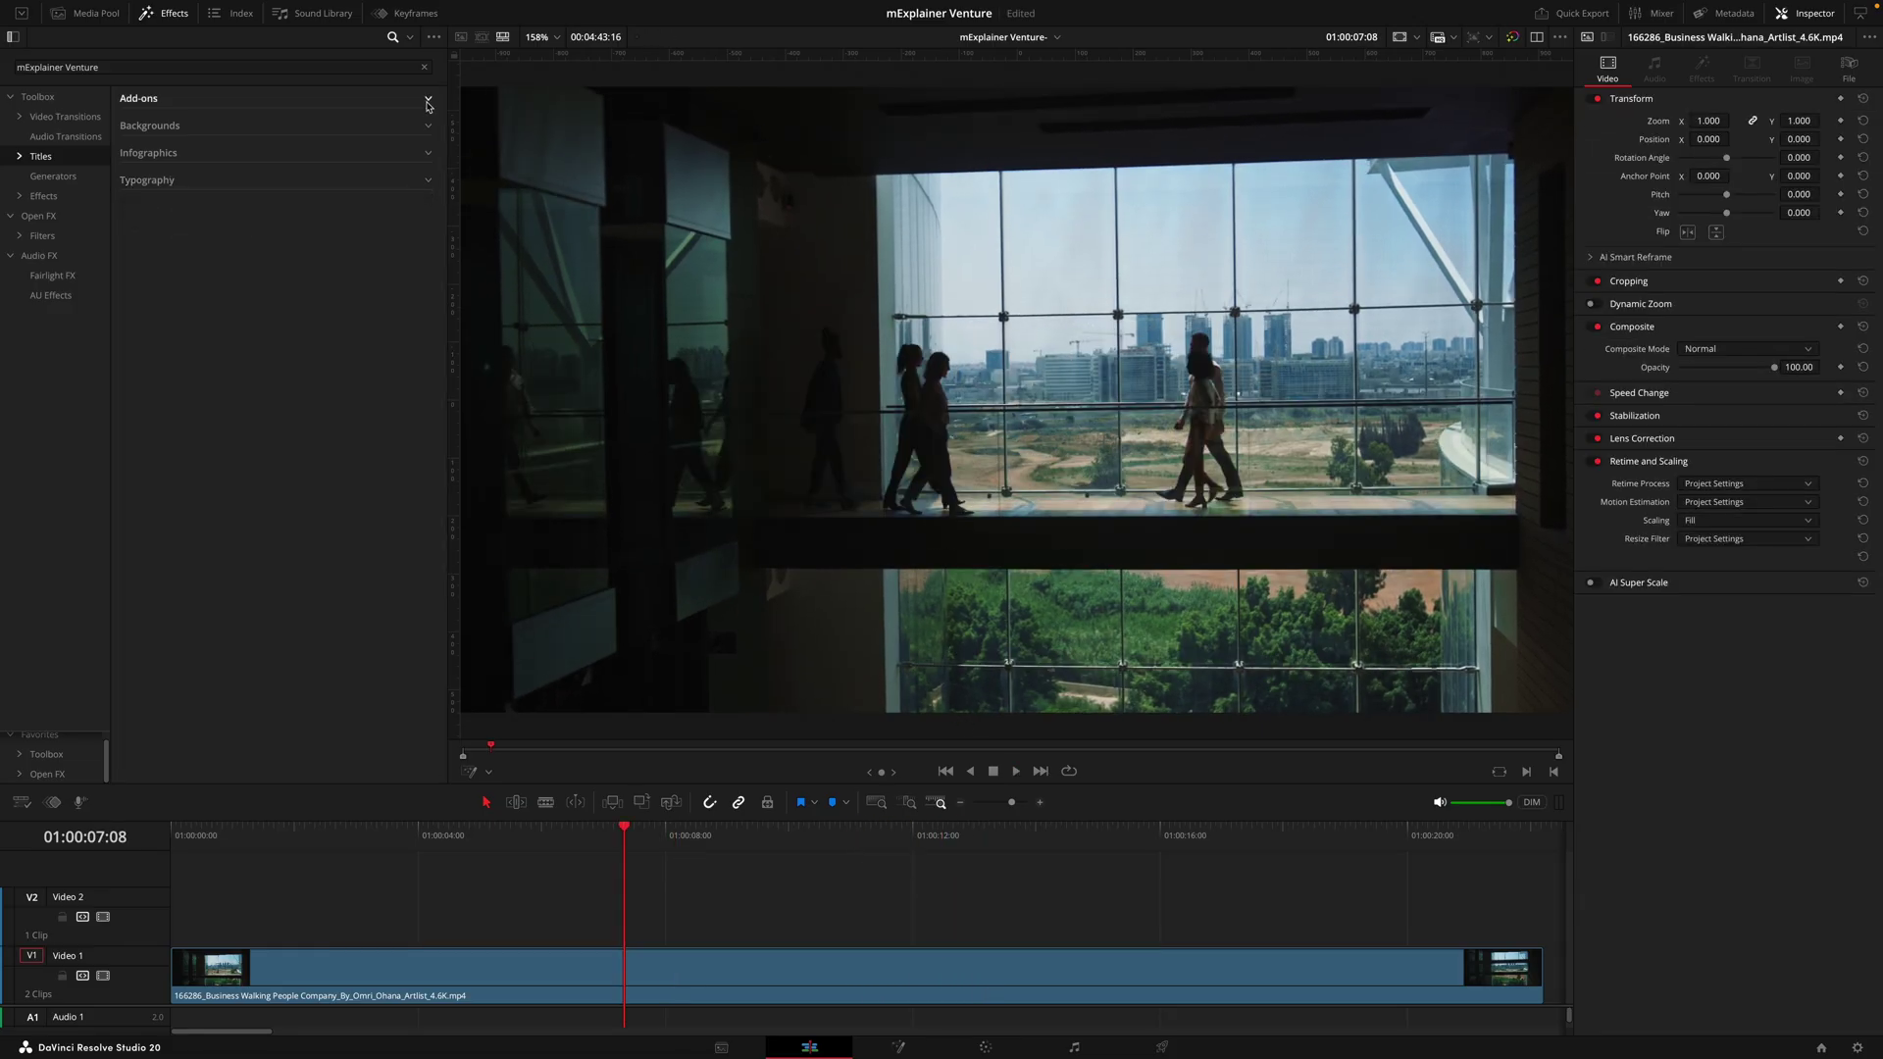
pyautogui.click(429, 101)
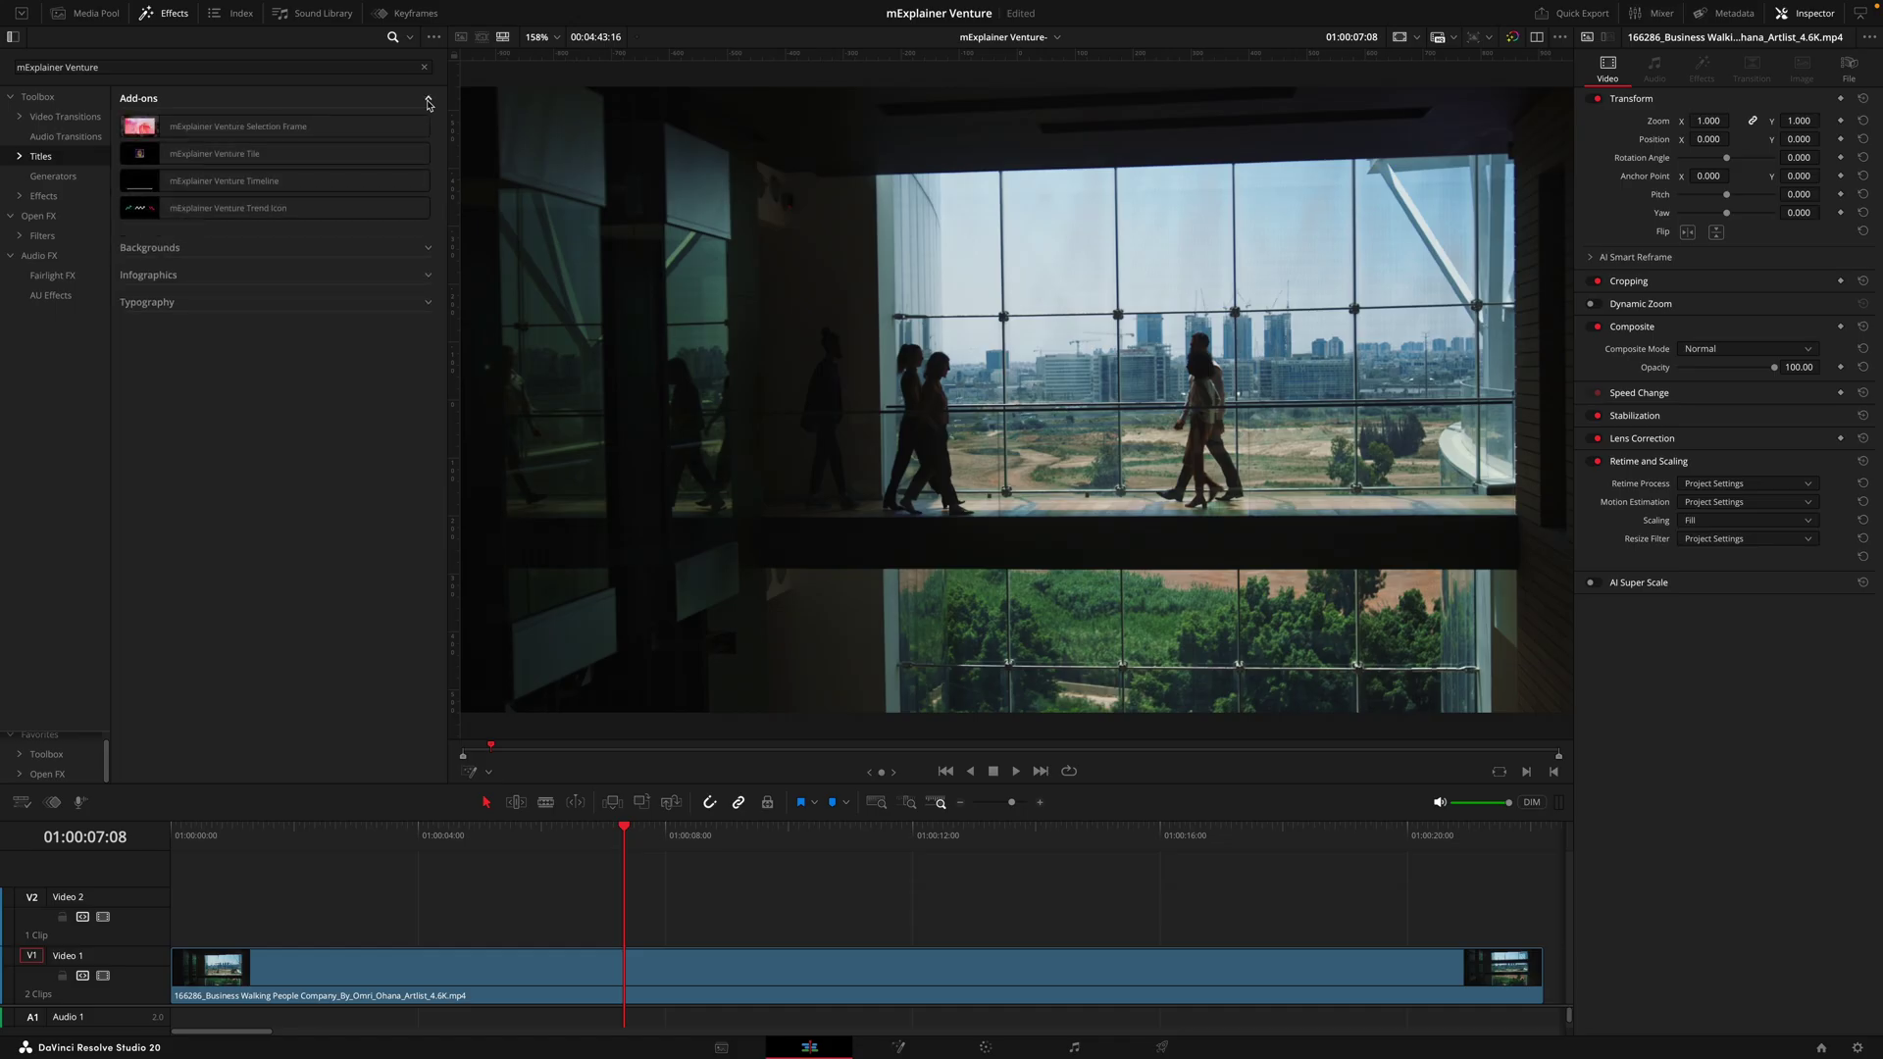
pyautogui.moveTo(196, 127); pyautogui.dragTo(714, 902)
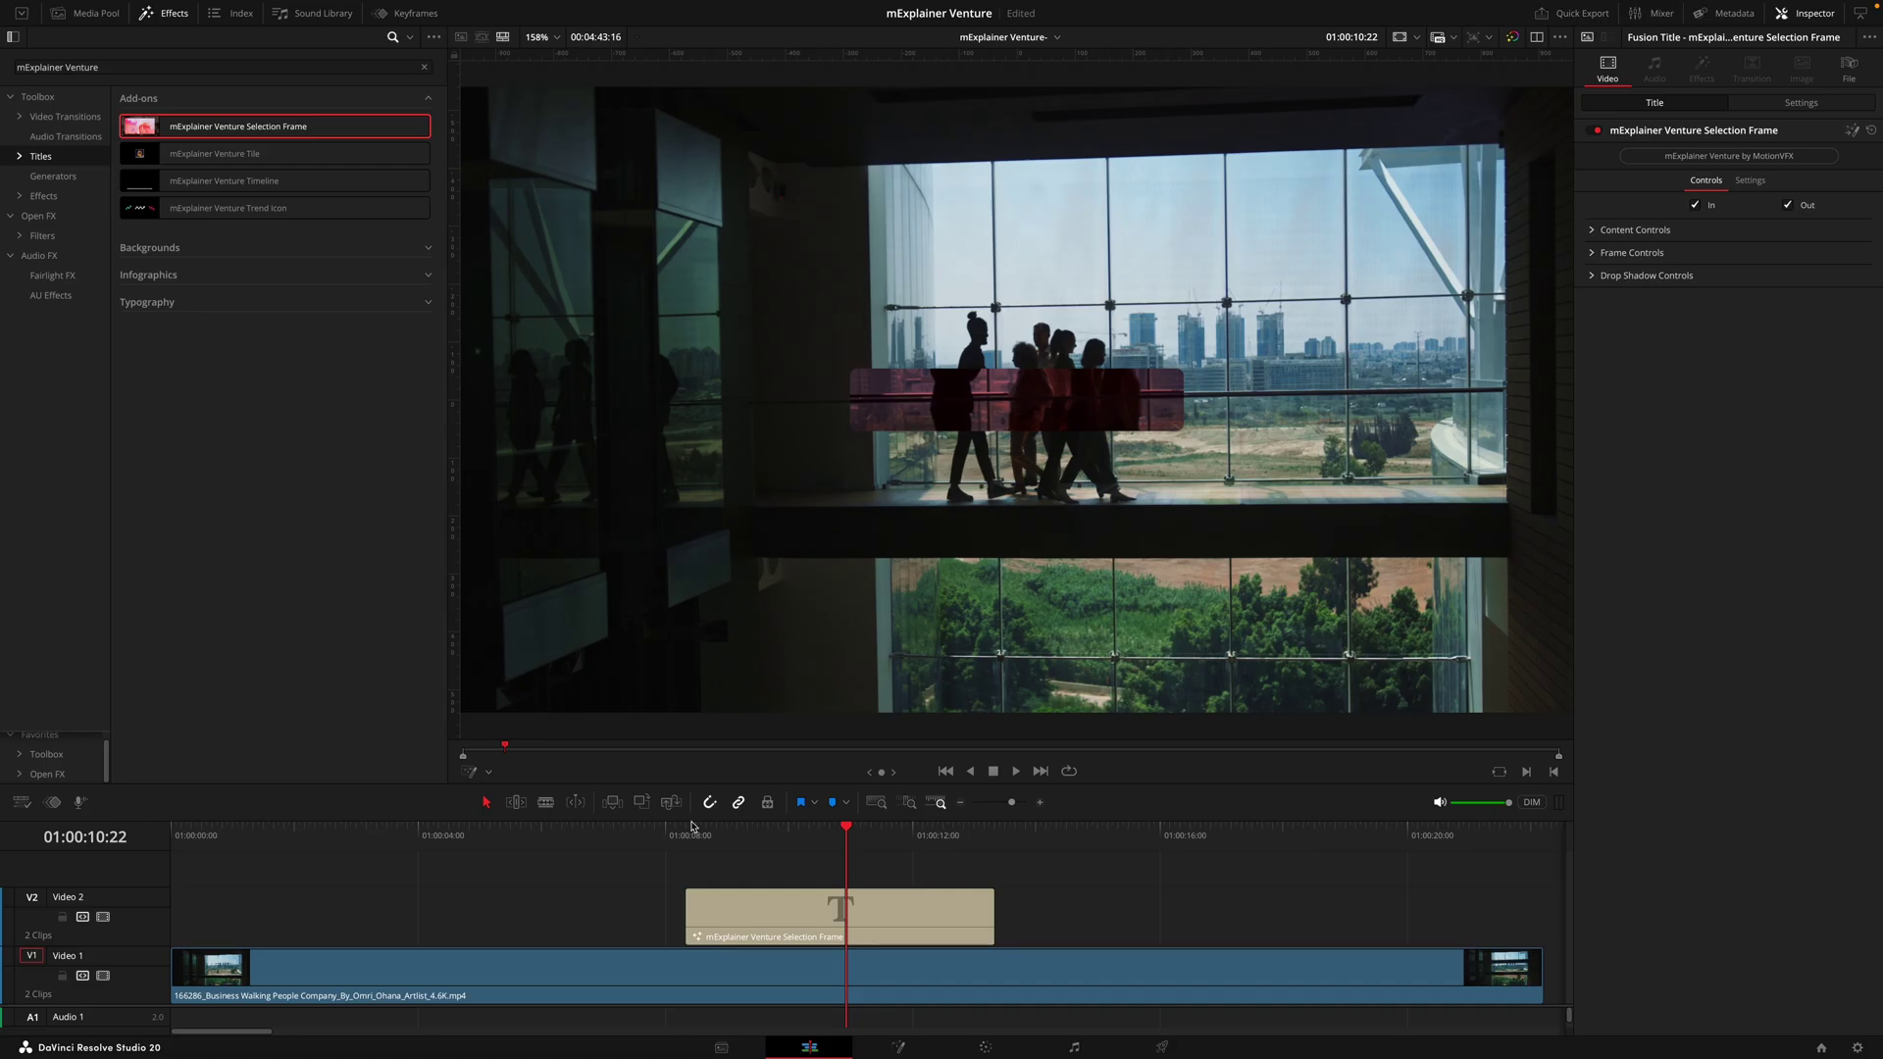
# Place the mExplainer Venture Tile title on V2 at 01:00:09:14.
pyautogui.click(765, 844)
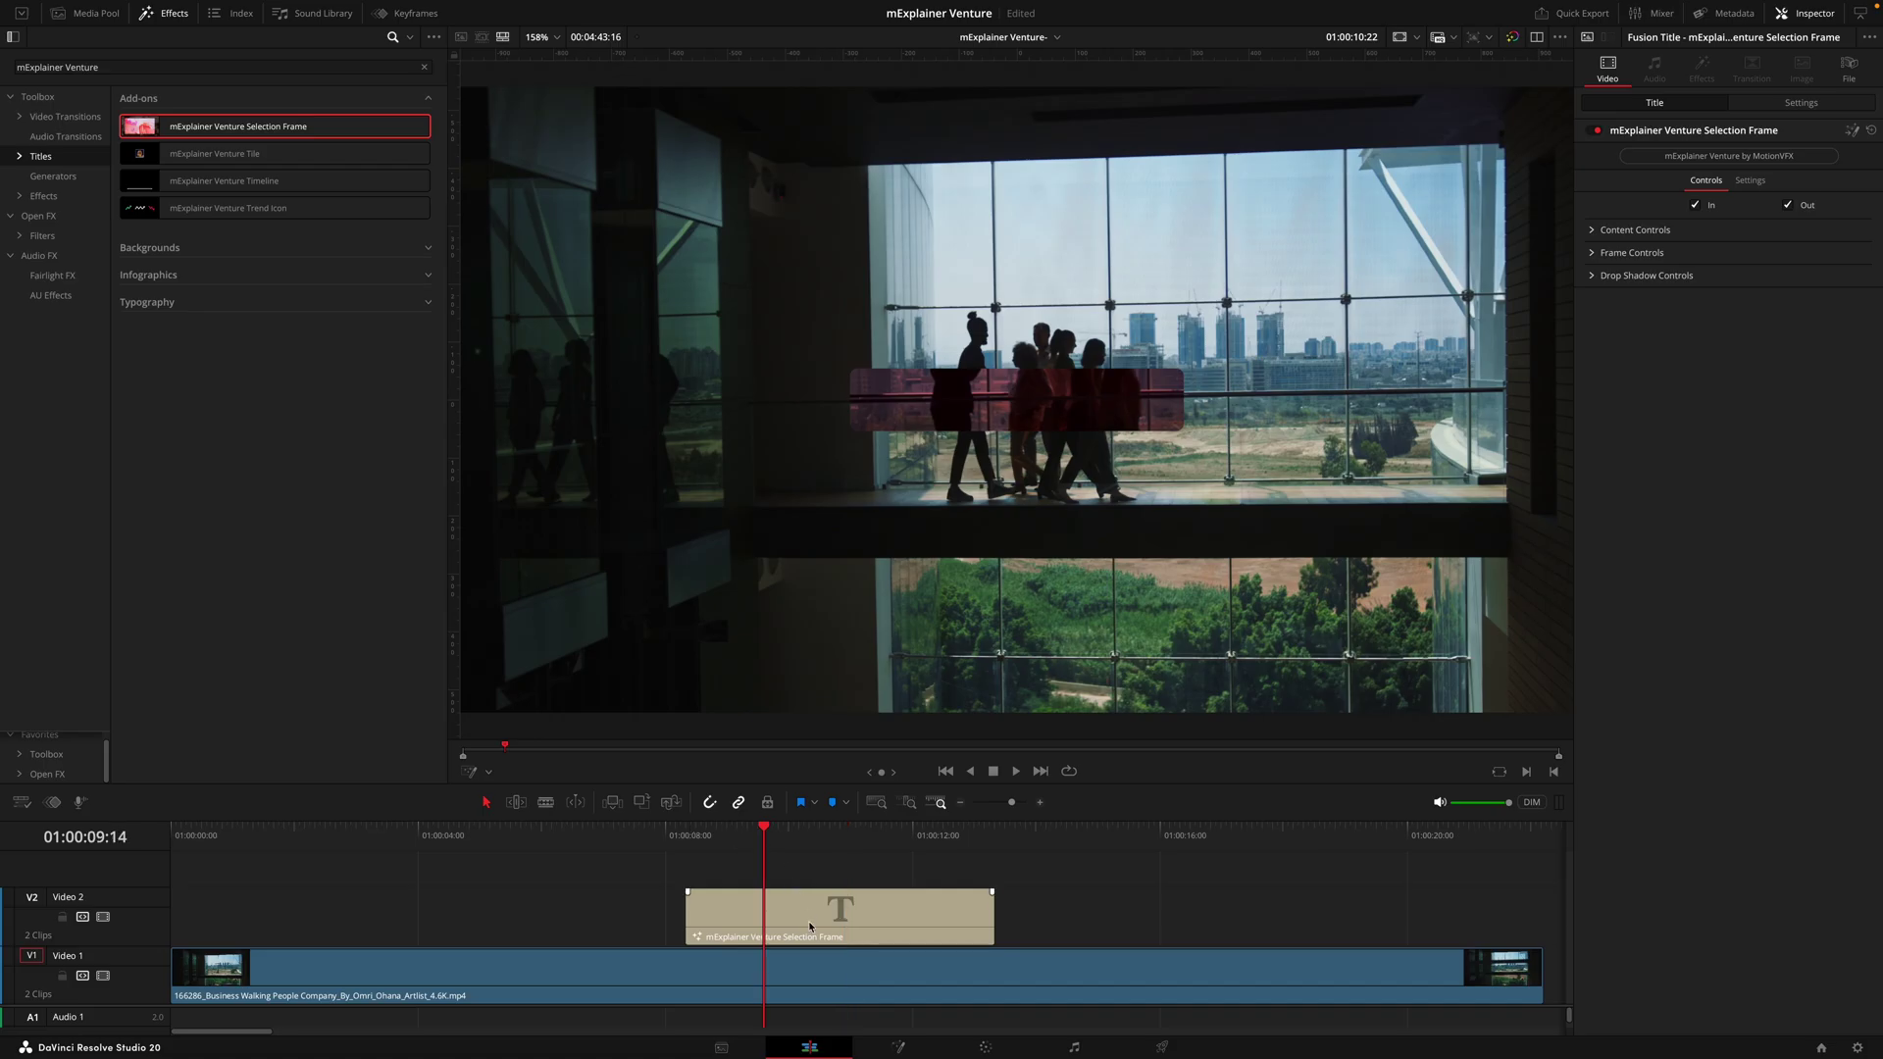
pyautogui.click(426, 303)
pyautogui.scroll(-5, 294, 540)
pyautogui.moveTo(246, 634); pyautogui.dragTo(769, 853)
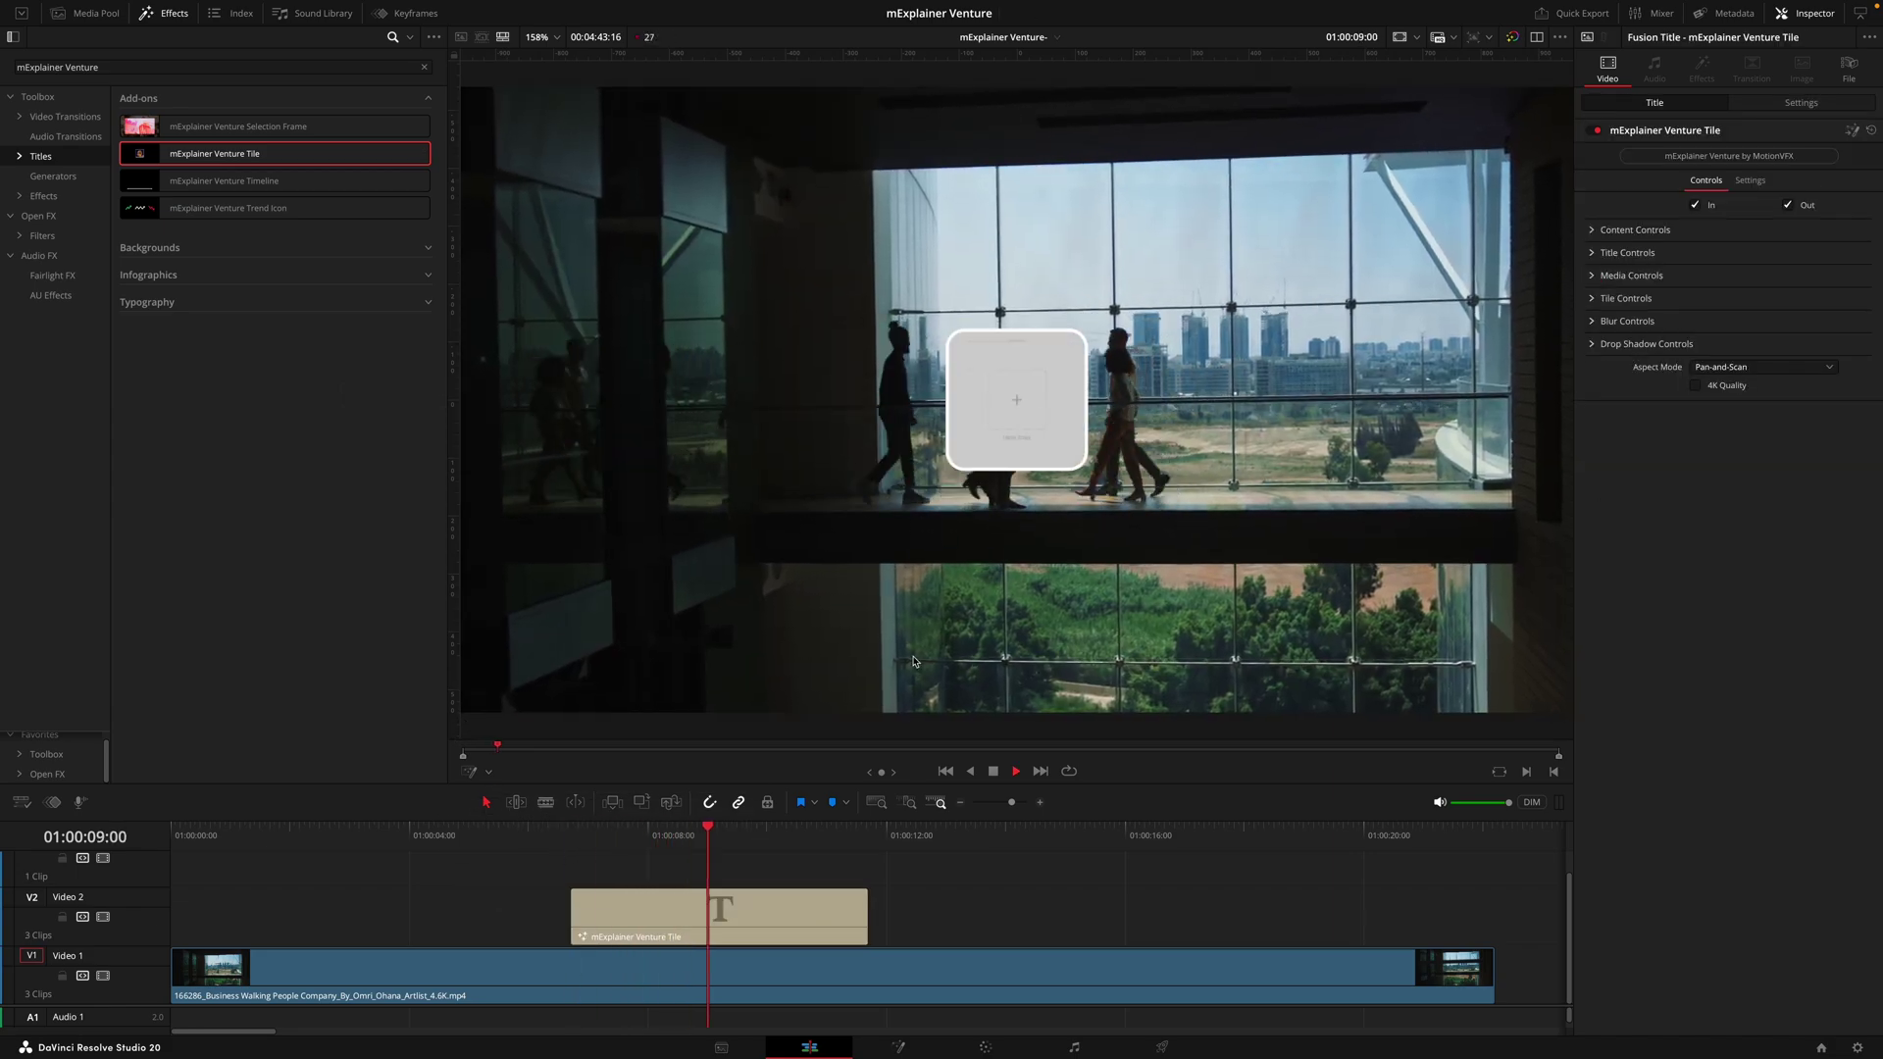
# Load a logo PNG image into the Tile clip's media.
pyautogui.press('space')
pyautogui.click(777, 927)
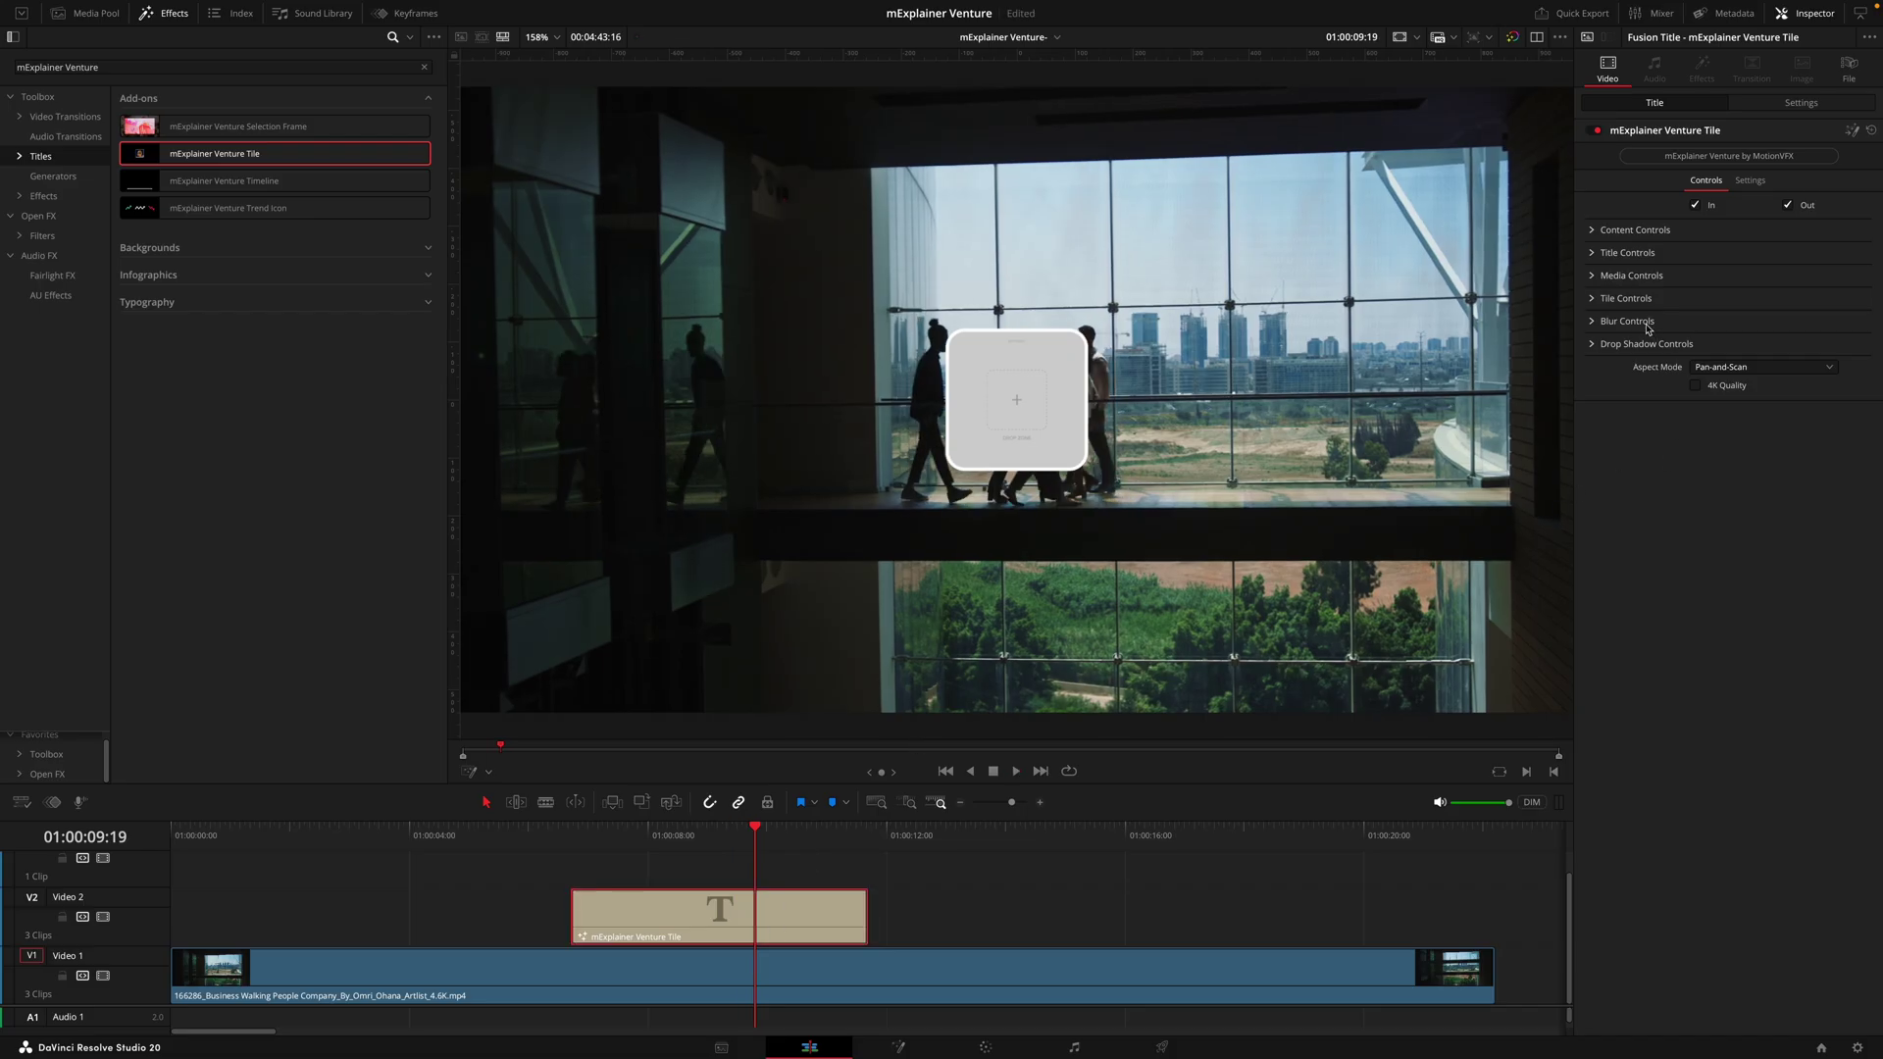
pyautogui.click(1594, 278)
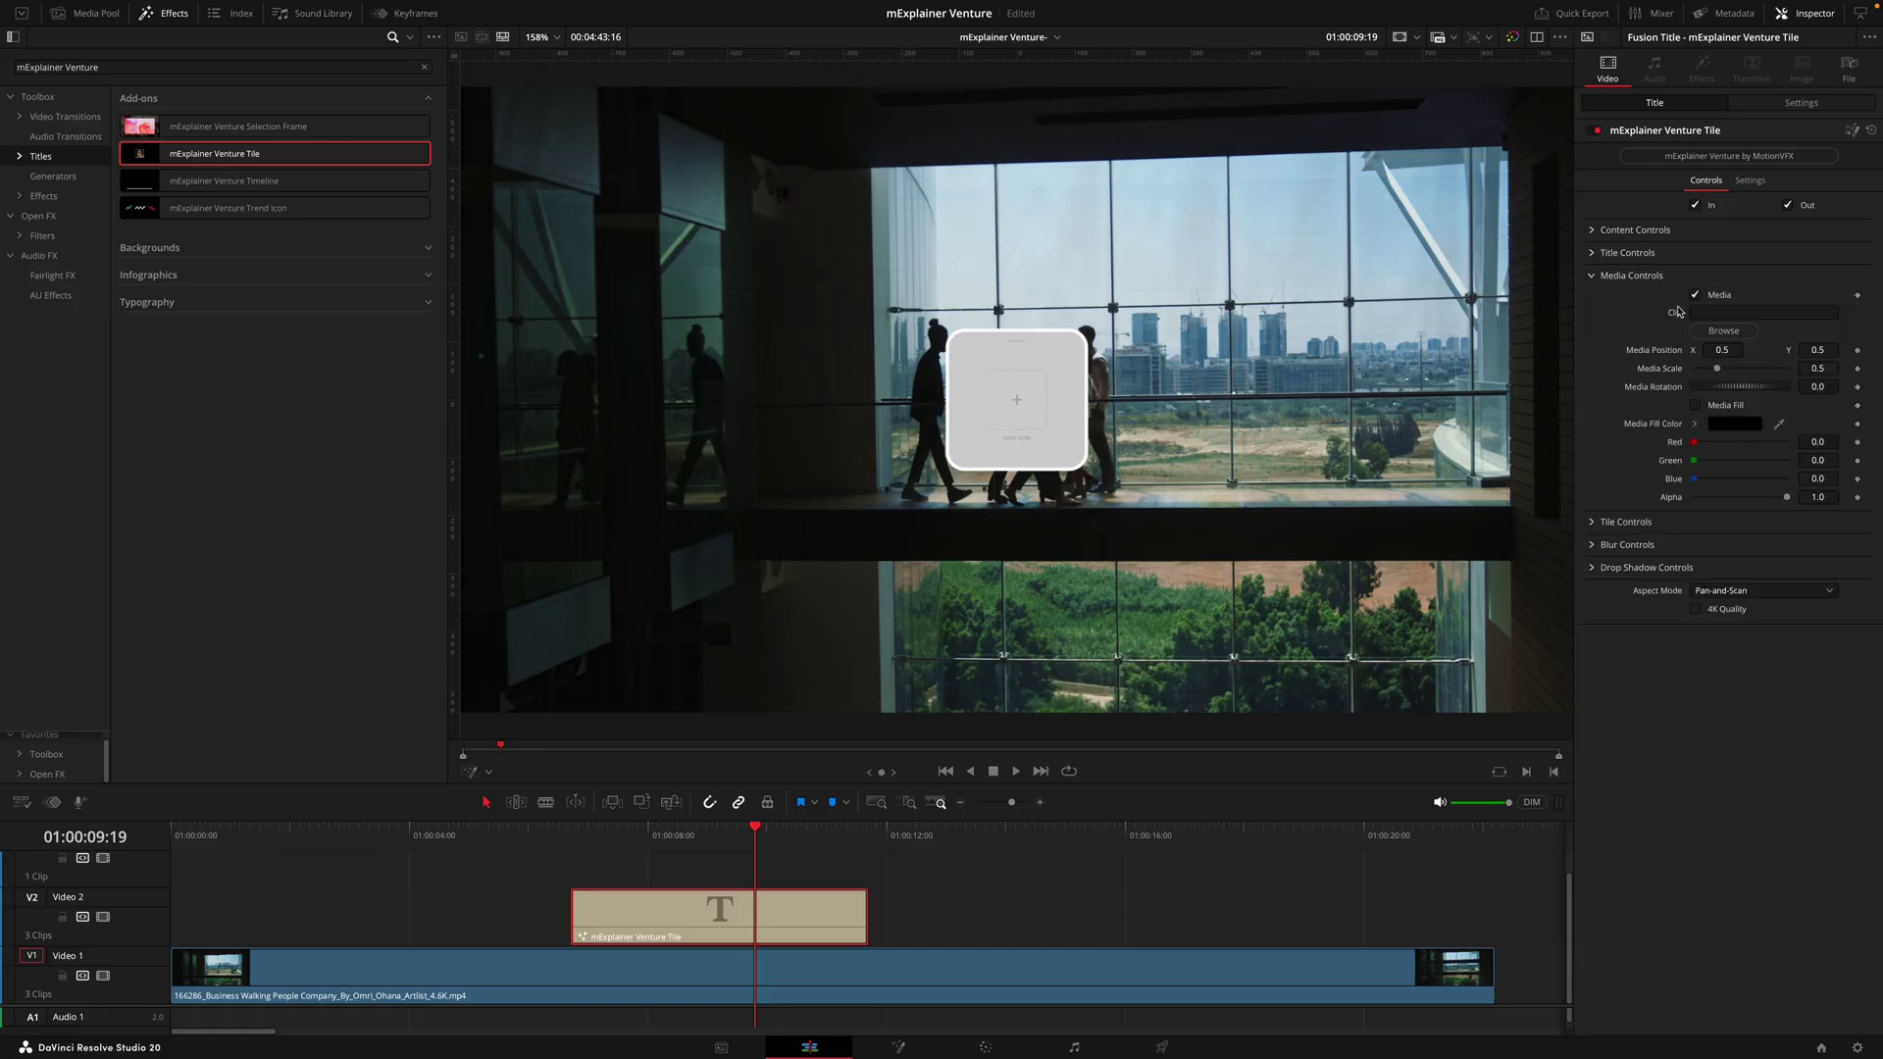
pyautogui.click(1722, 331)
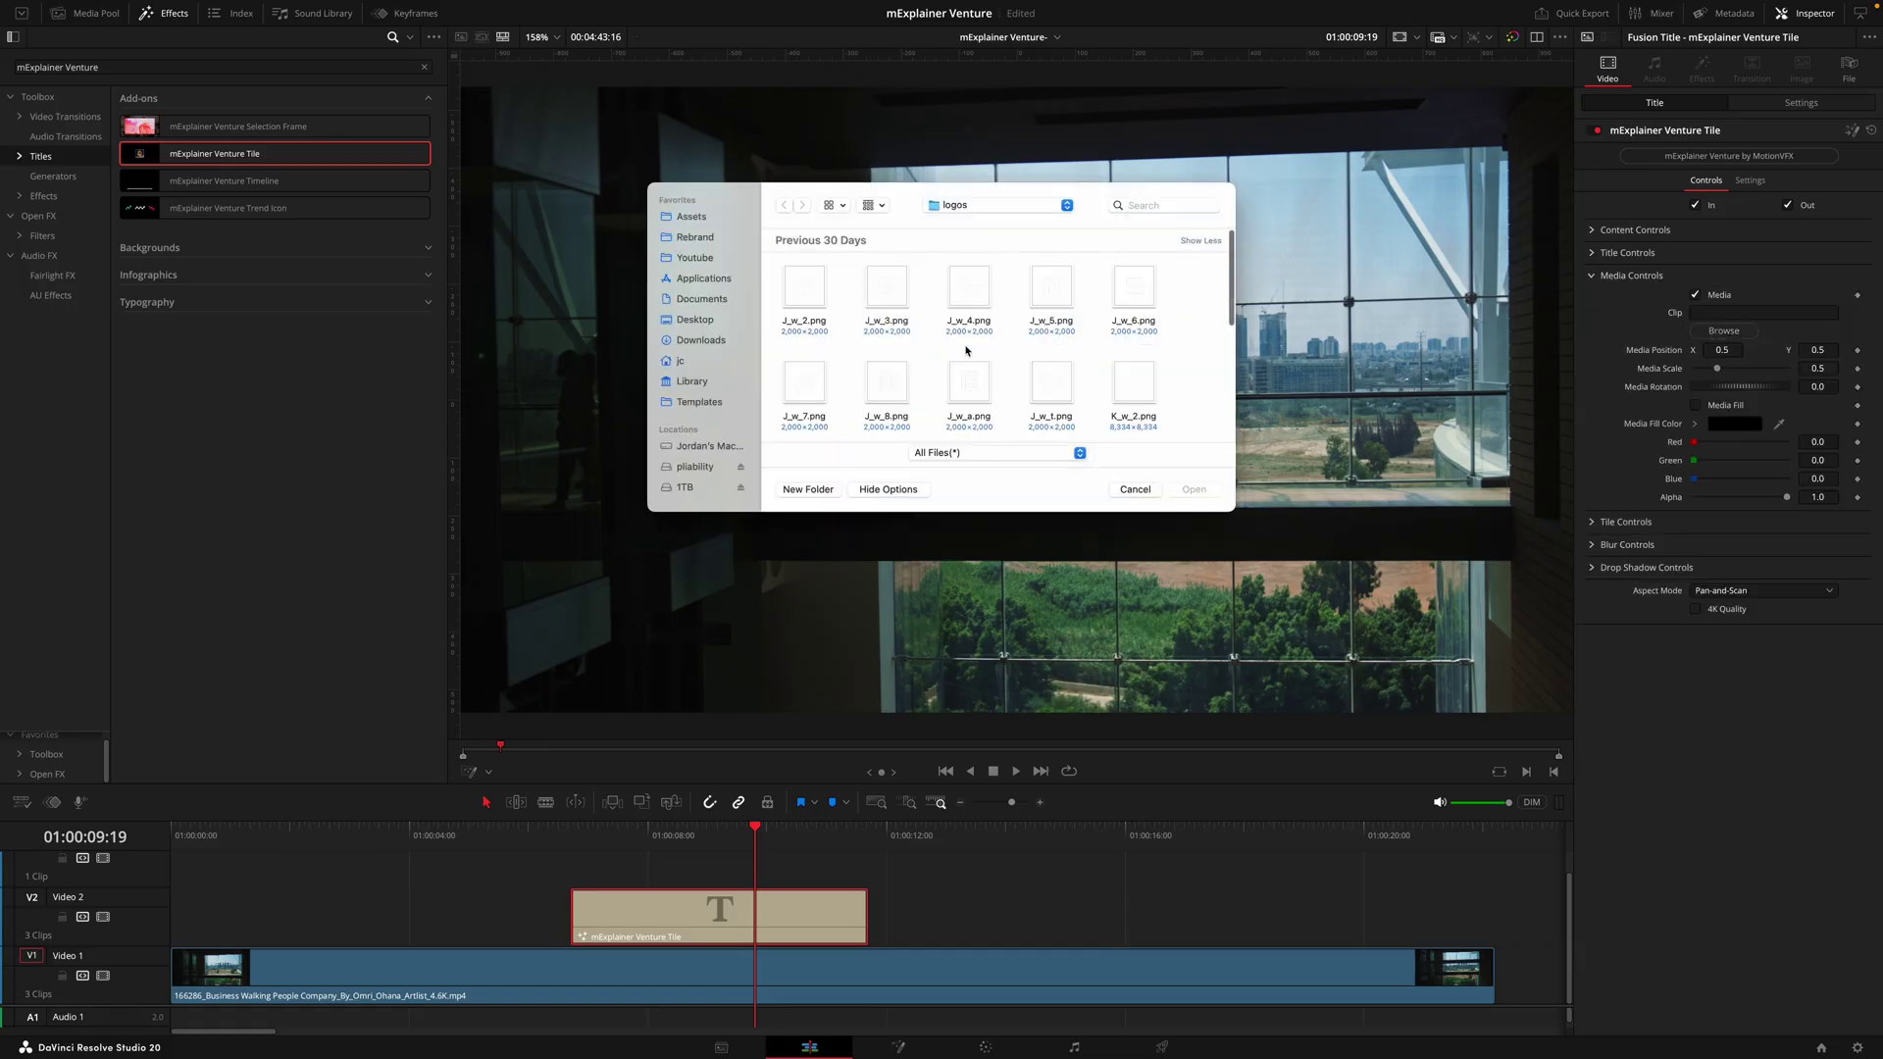
pyautogui.doubleClick(969, 380)
pyautogui.click(428, 276)
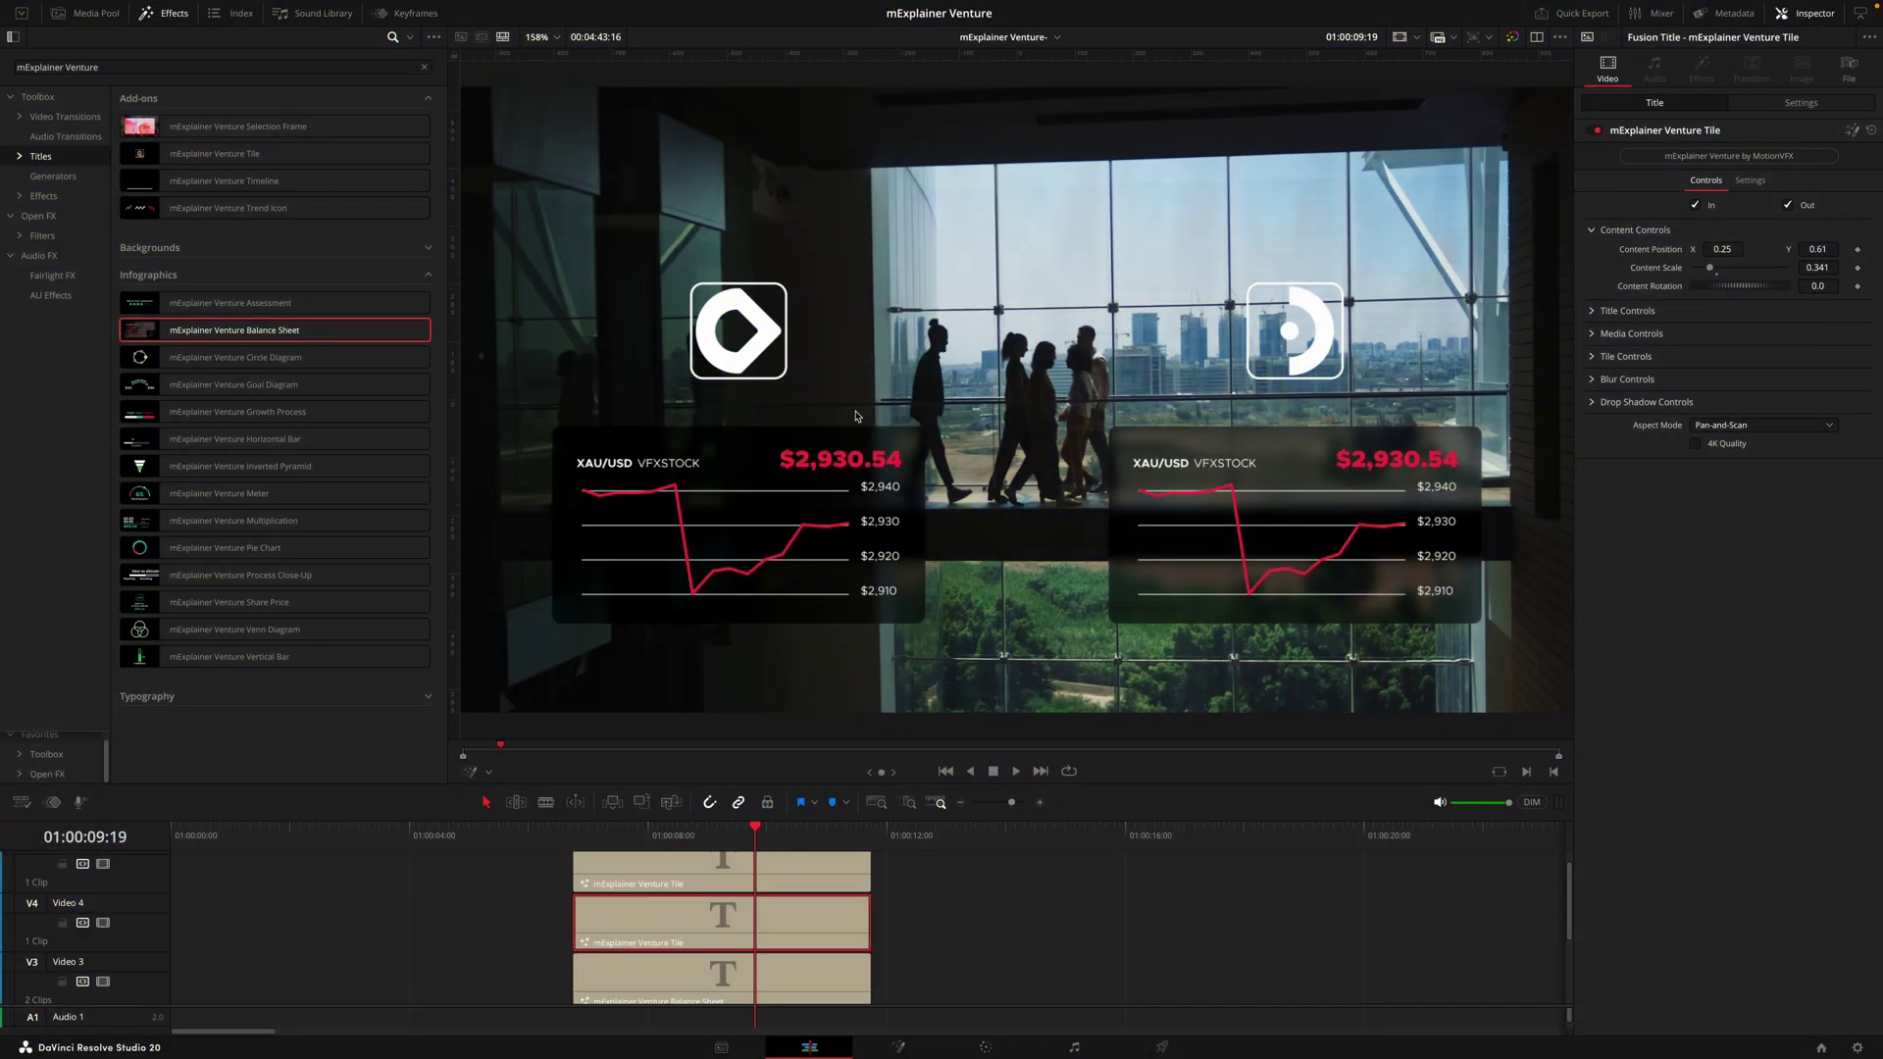
# Open the tile's title text settings and add the mExplainer Venture Timeline title.
pyautogui.click(1593, 312)
pyautogui.click(1704, 363)
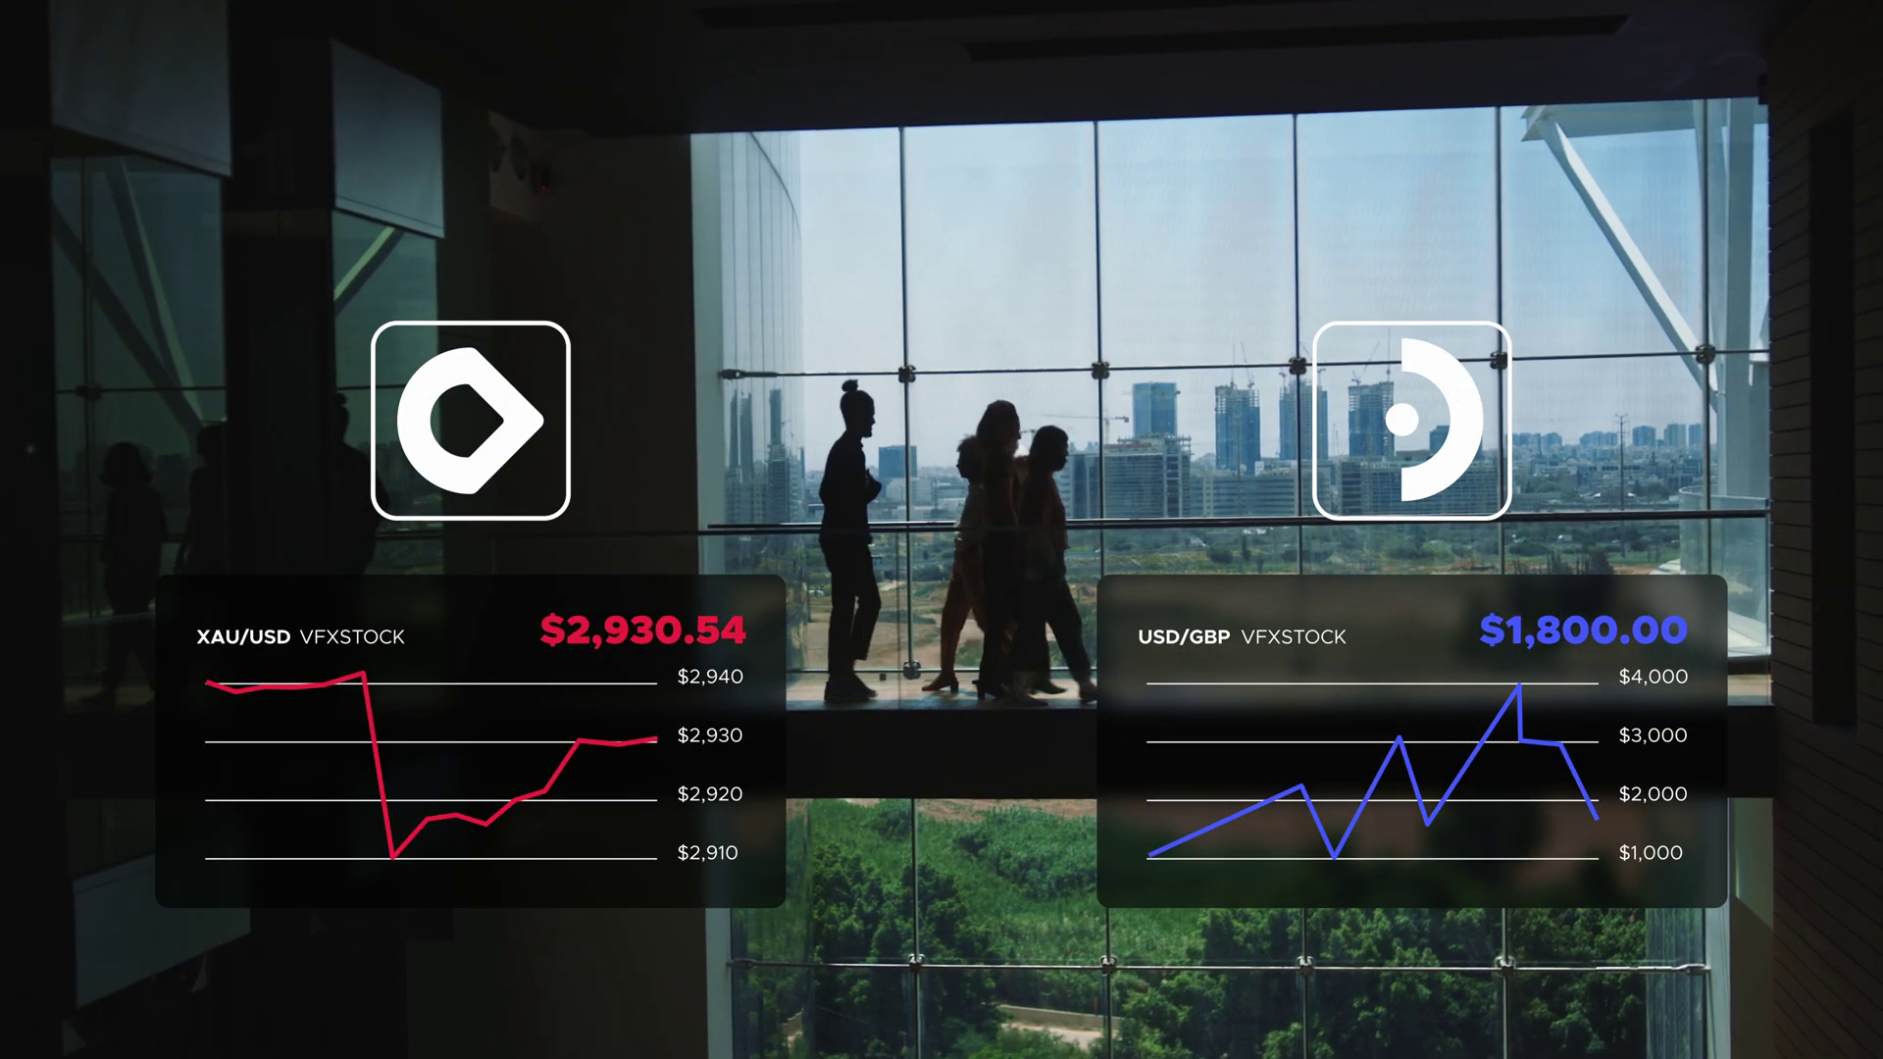
pyautogui.moveTo(275, 181); pyautogui.dragTo(685, 916)
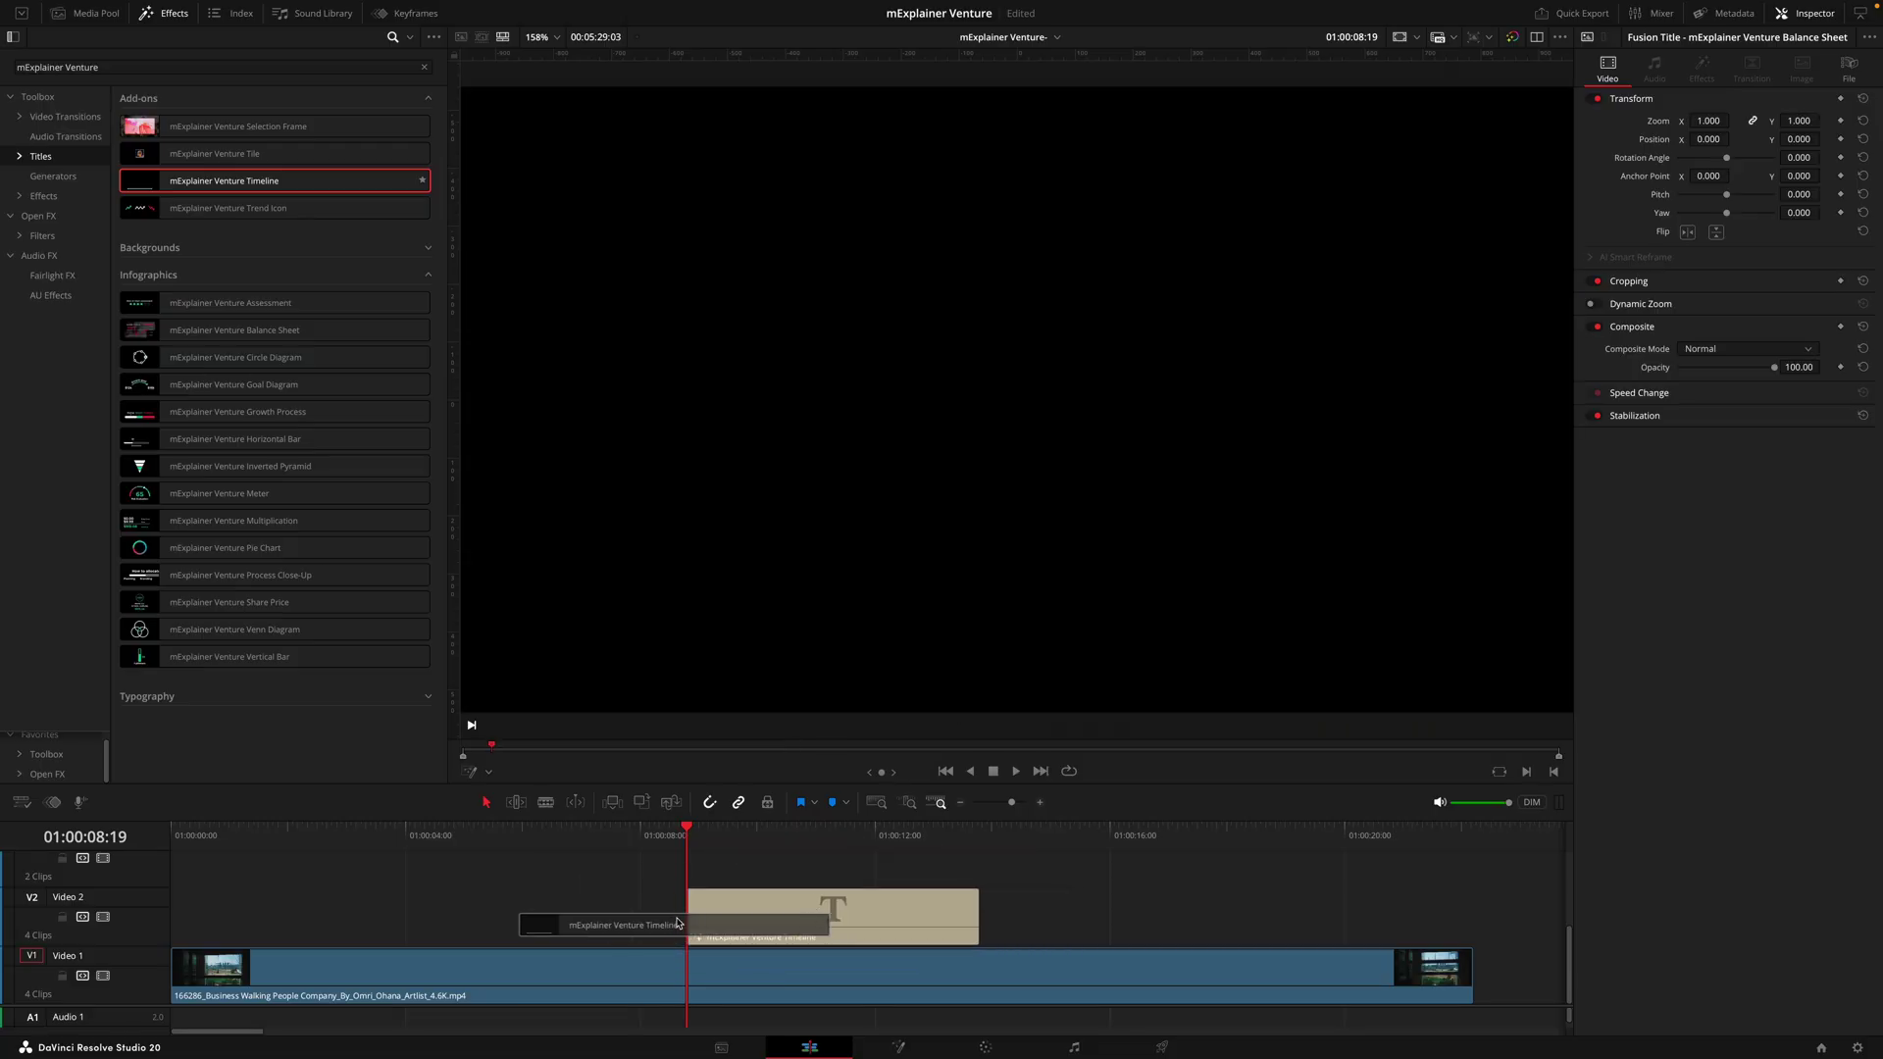
# Play back and then delete the Timeline title.
pyautogui.press('space')
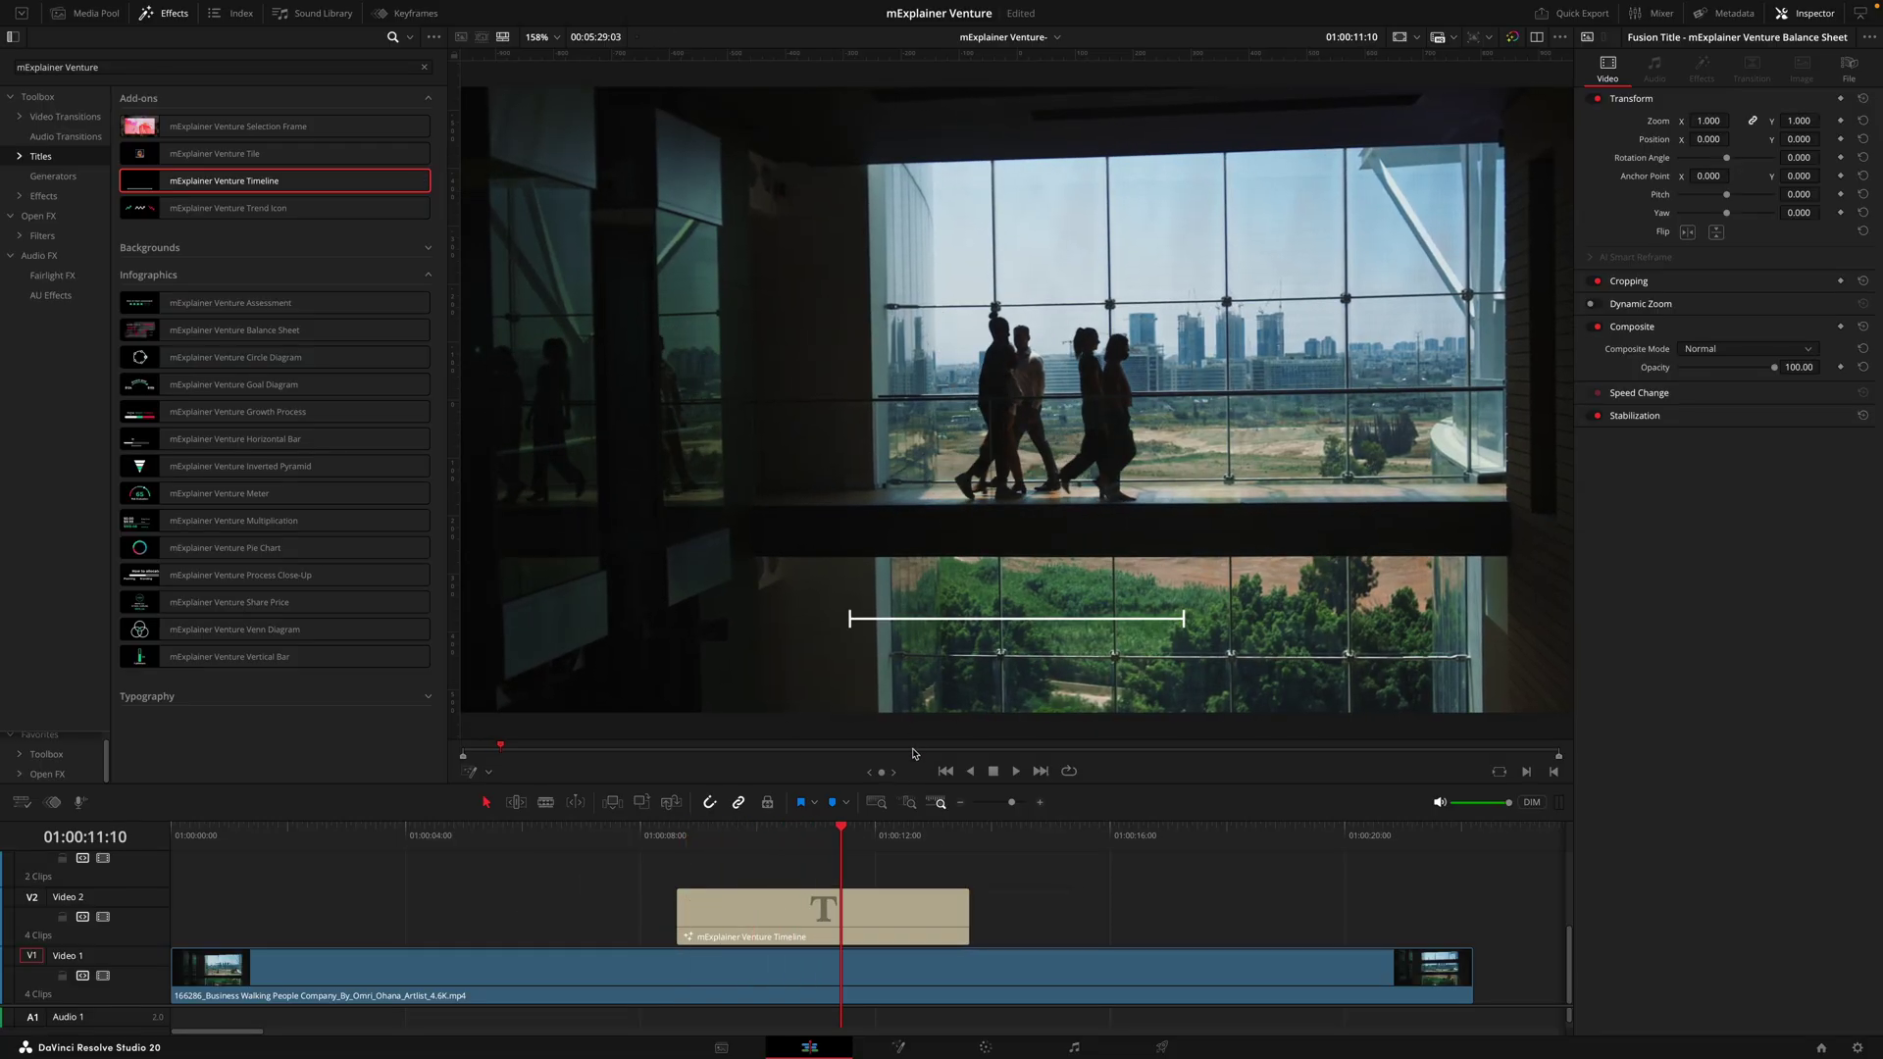
pyautogui.click(824, 917)
pyautogui.press('Delete')
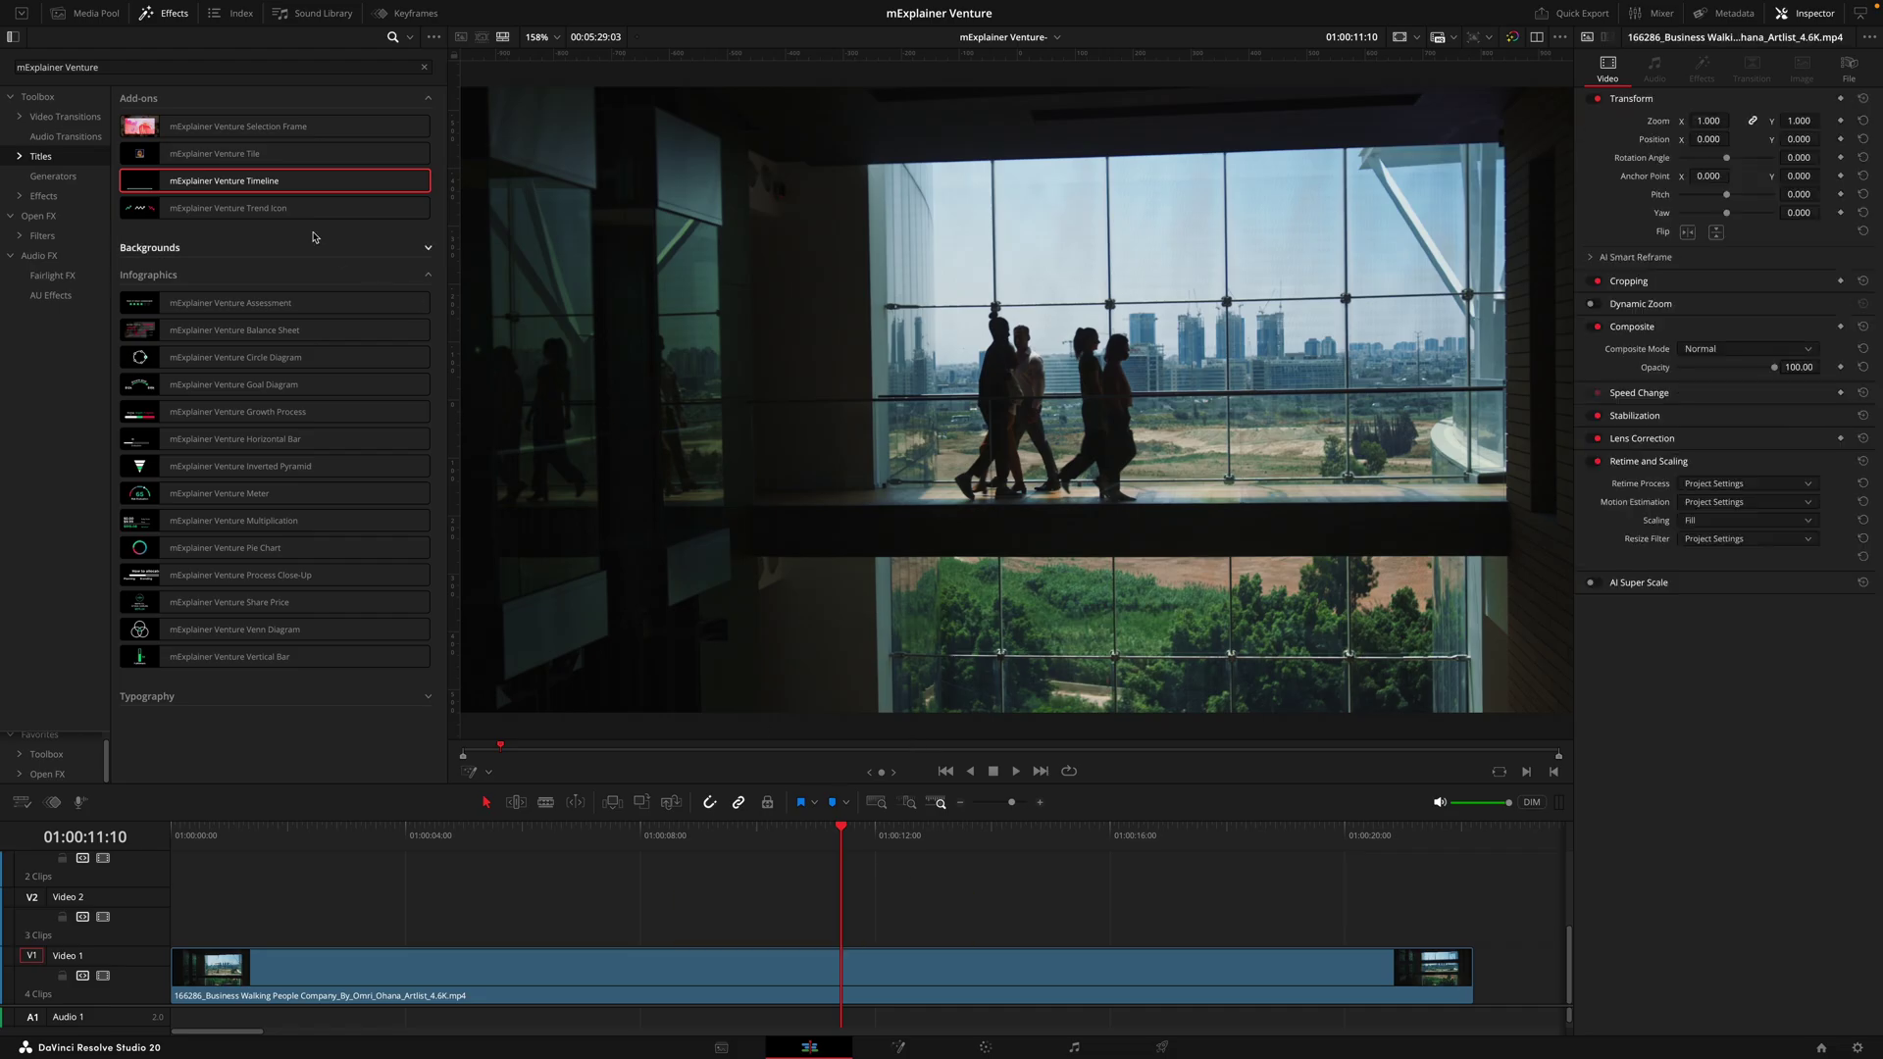
# Add the Trend Icon title, switch it to Bearish then Sideways Trend, and delete it.
pyautogui.moveTo(294, 208); pyautogui.dragTo(785, 917)
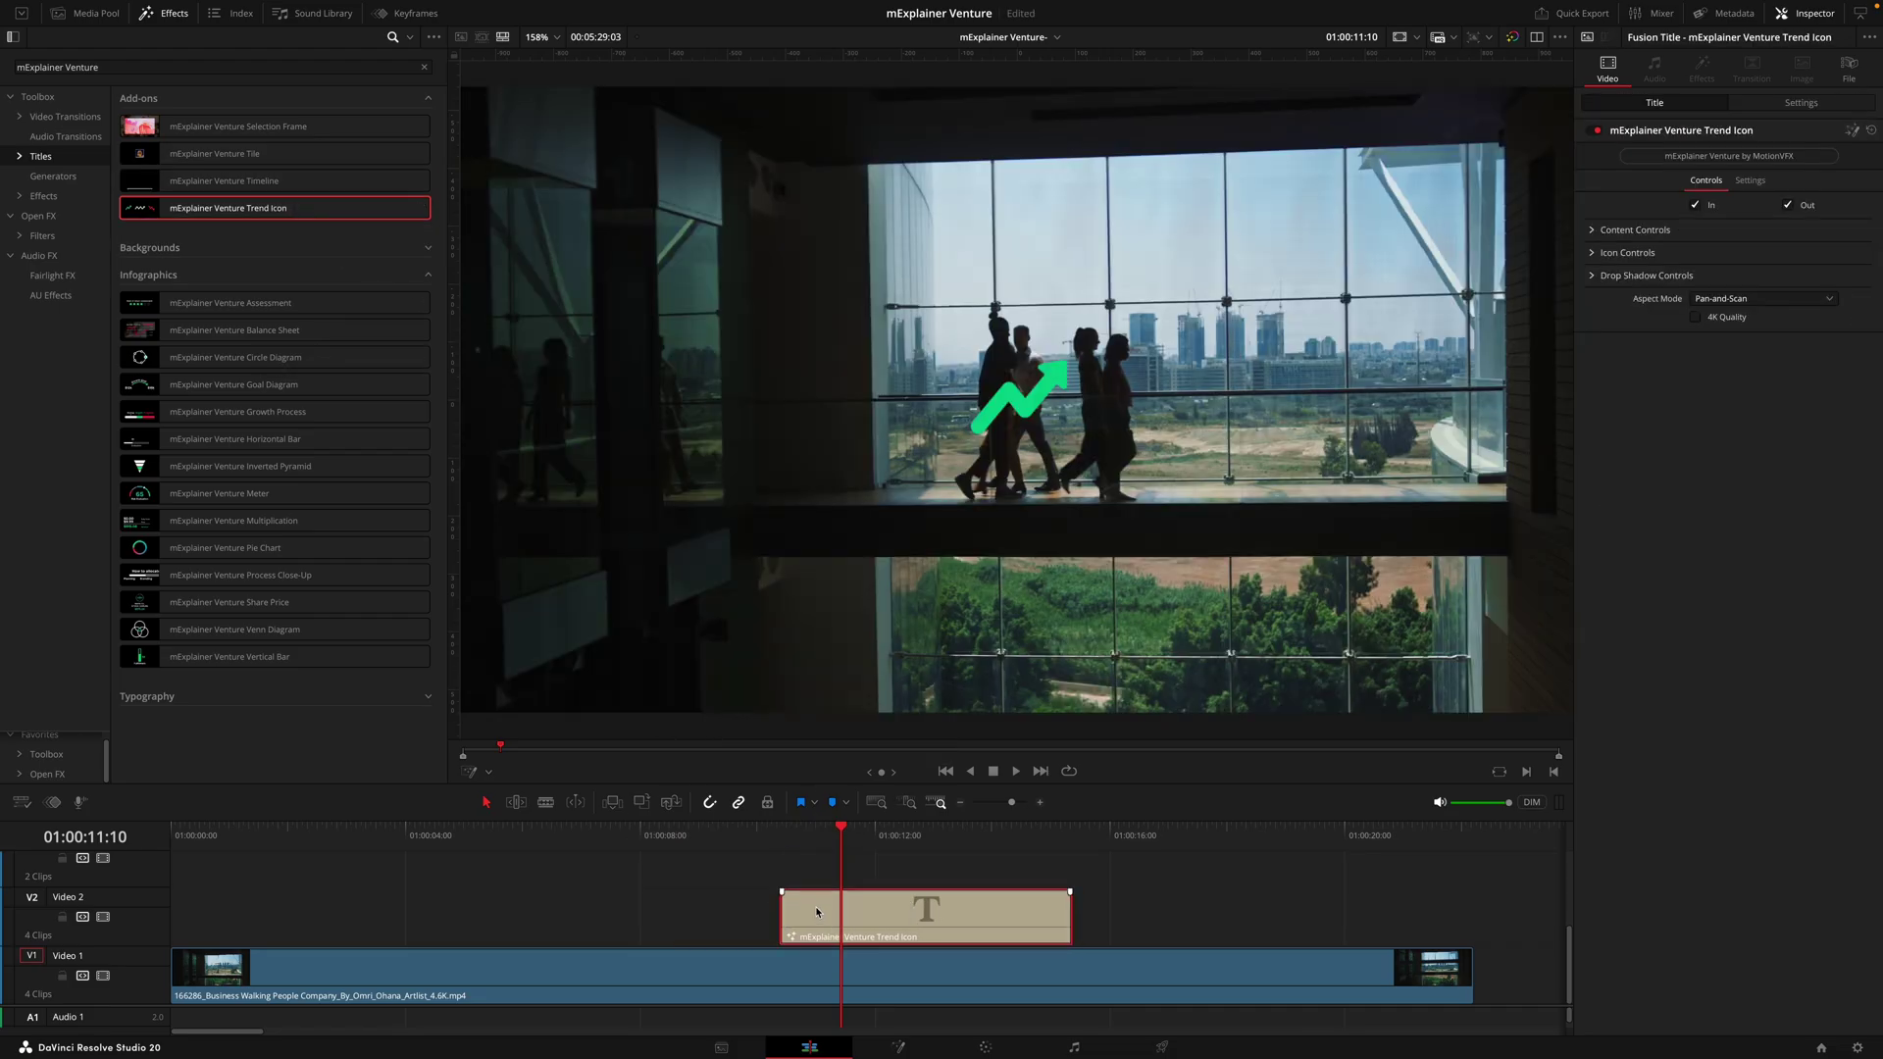
pyautogui.click(1590, 254)
pyautogui.click(1739, 273)
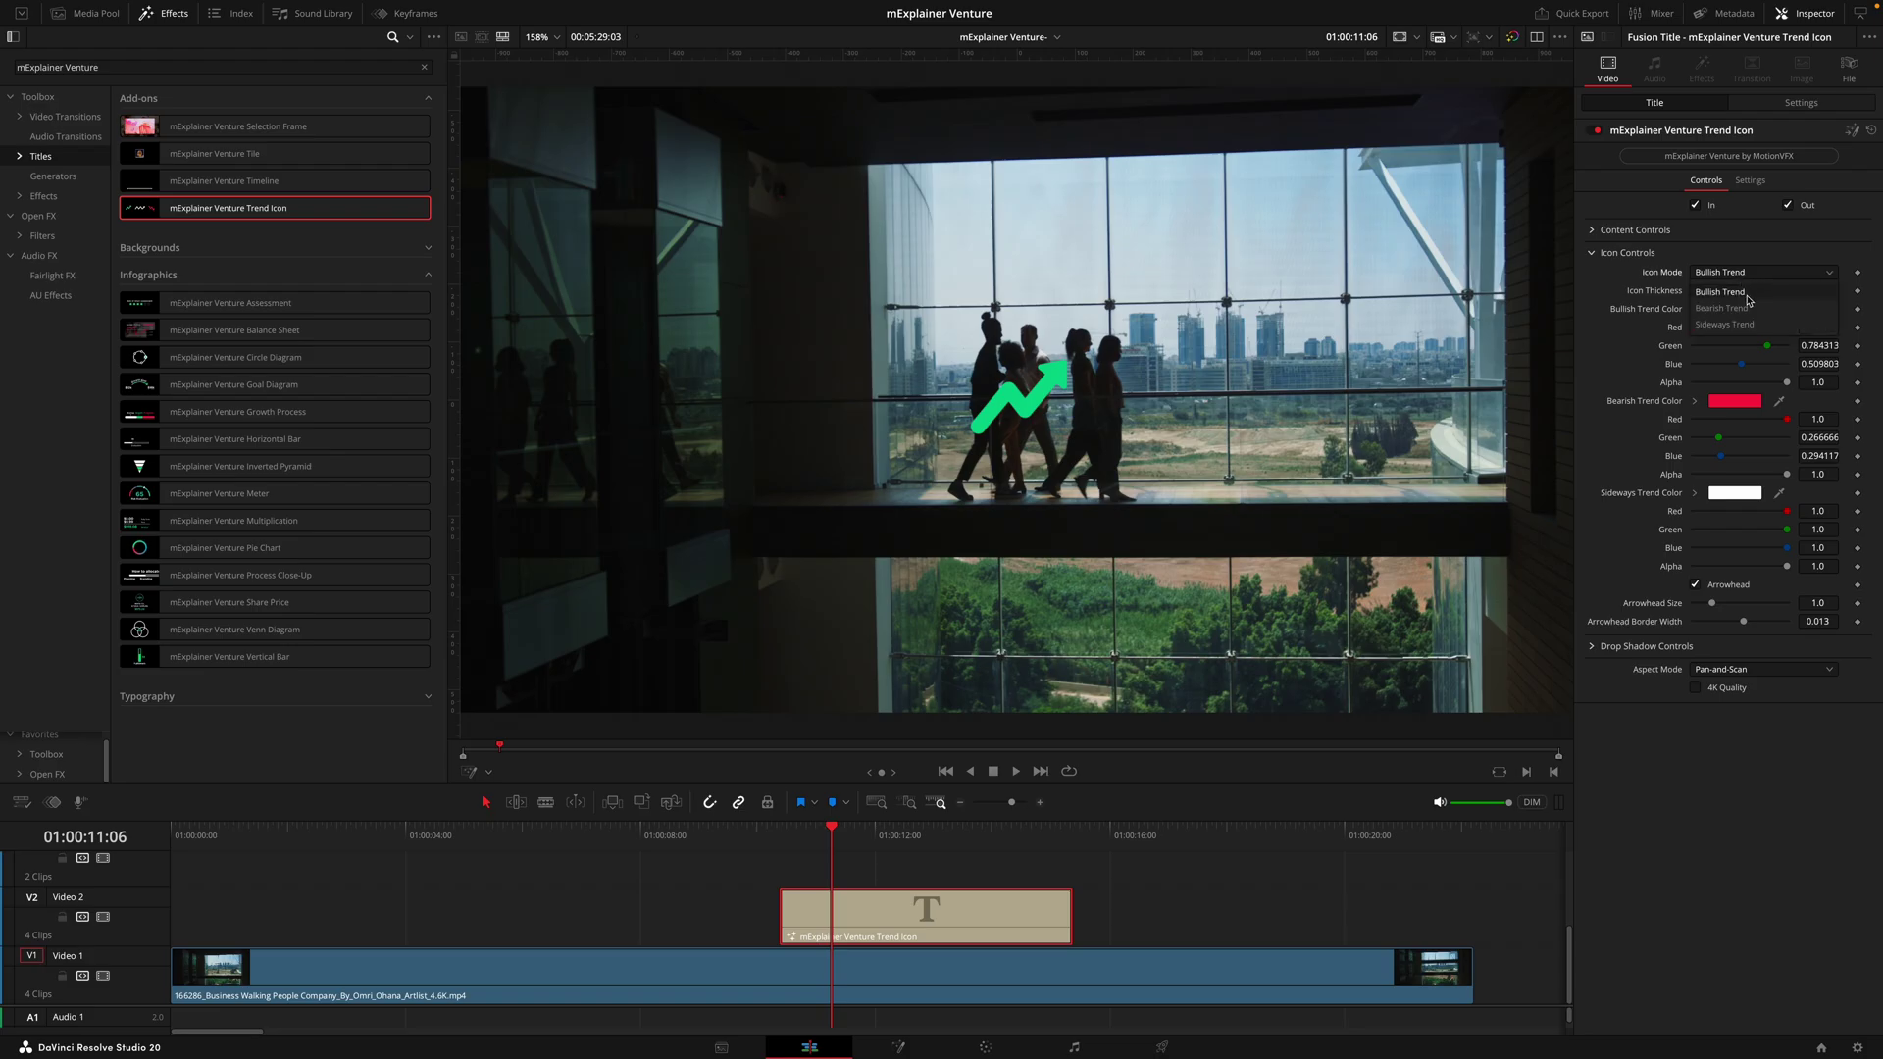
pyautogui.click(1749, 307)
pyautogui.click(1746, 273)
pyautogui.click(1742, 327)
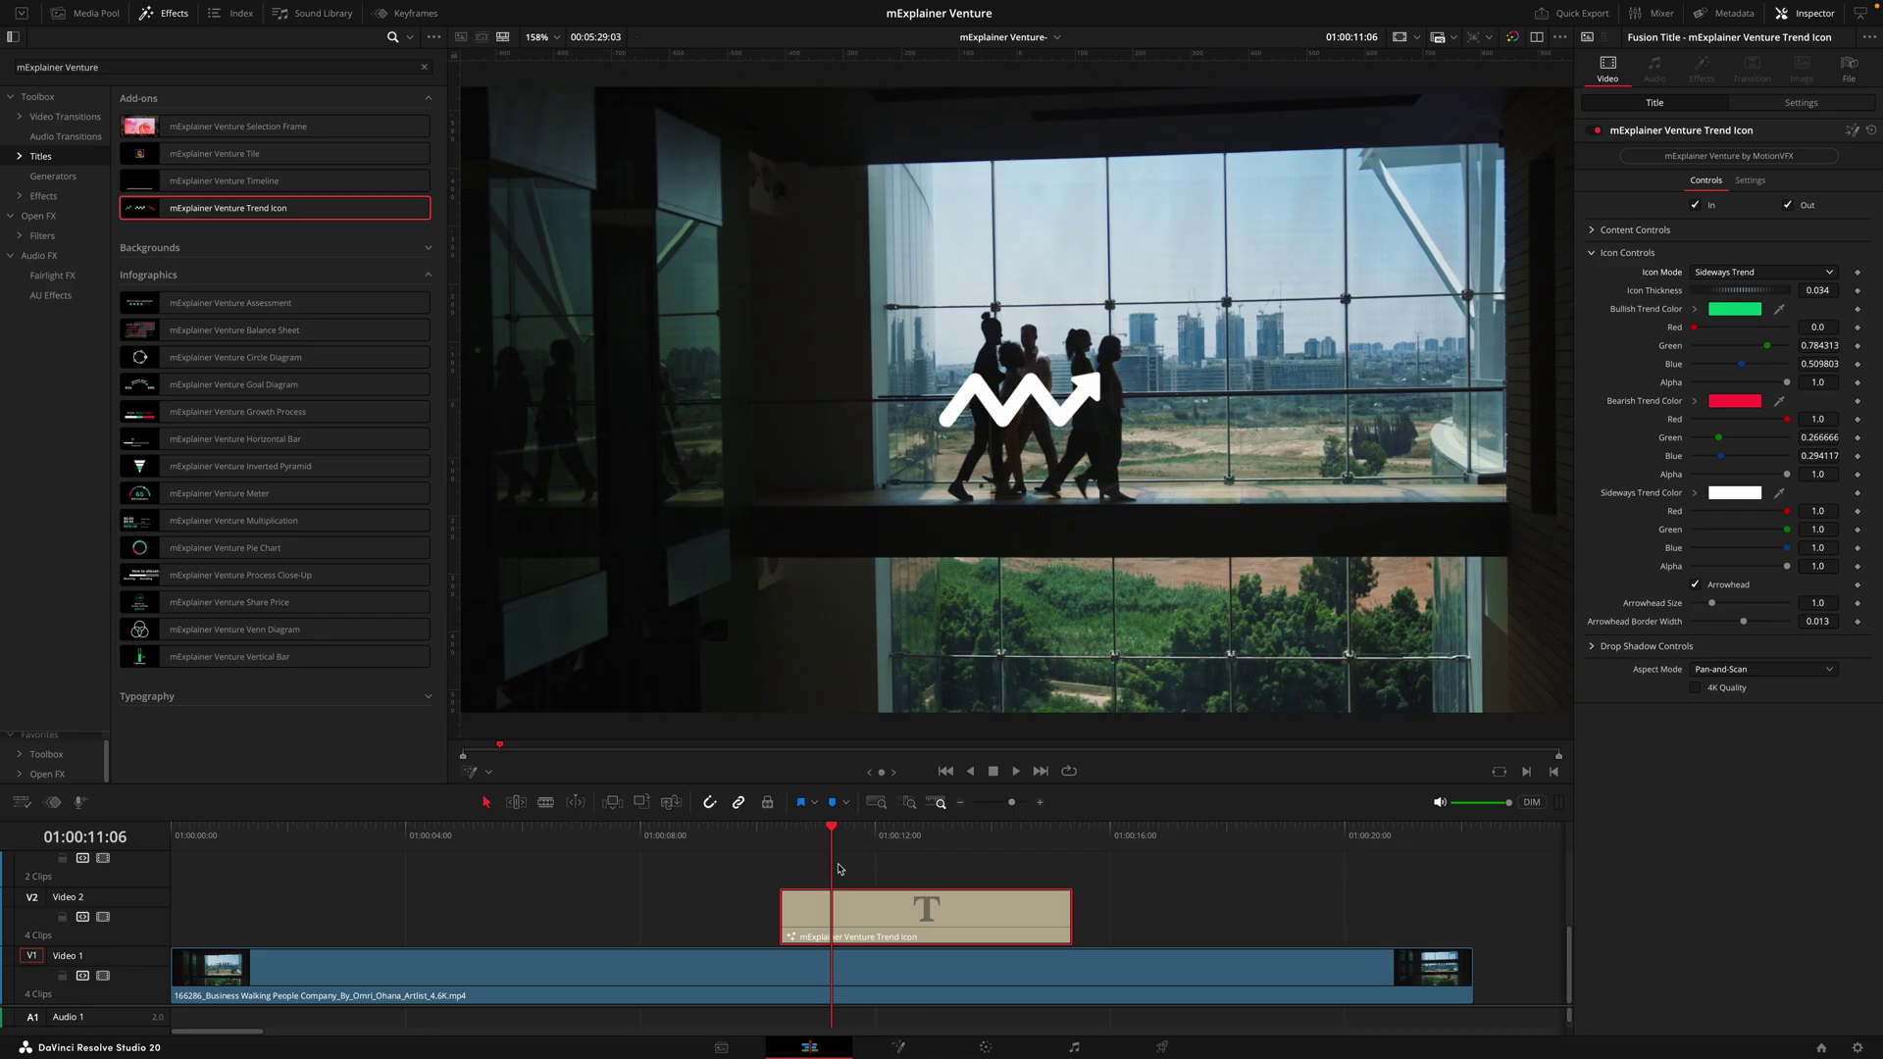
pyautogui.press('Delete')
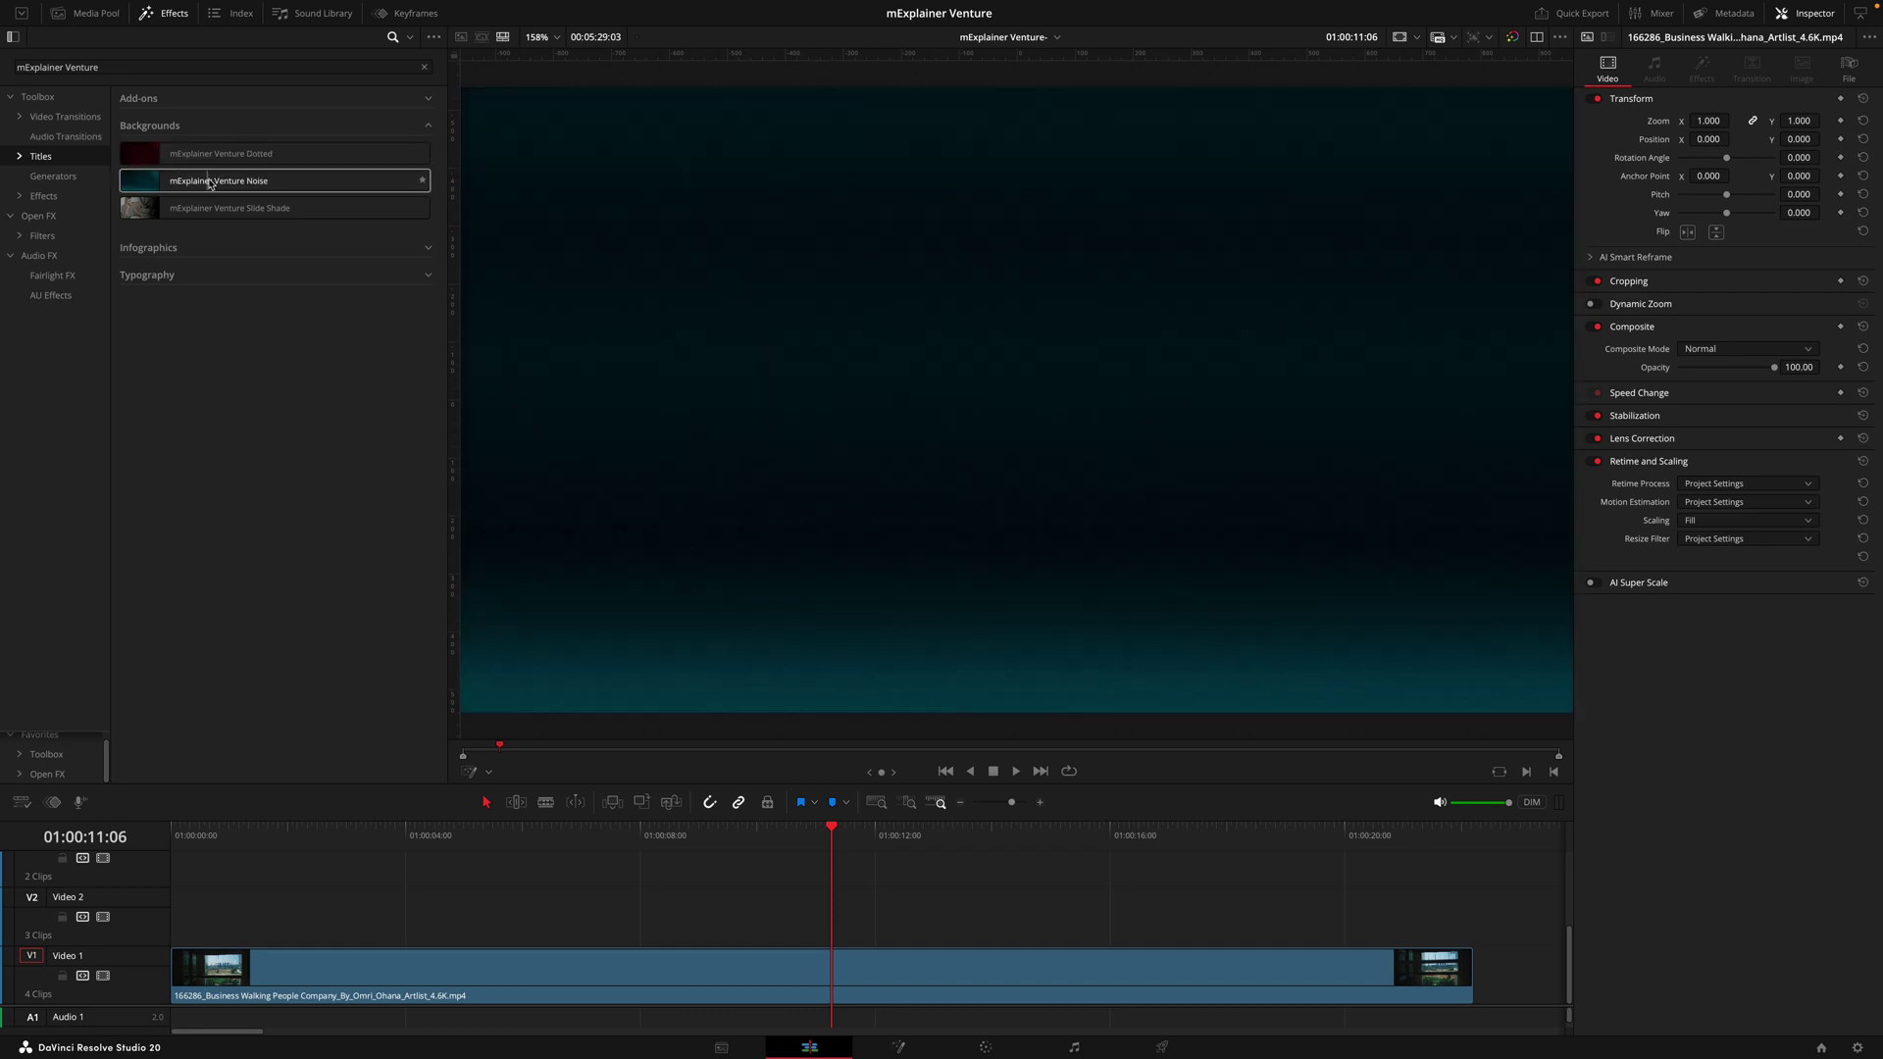
# Add the Noise background and try a yellow first light leak without keeping it.
pyautogui.moveTo(226, 180); pyautogui.dragTo(737, 867)
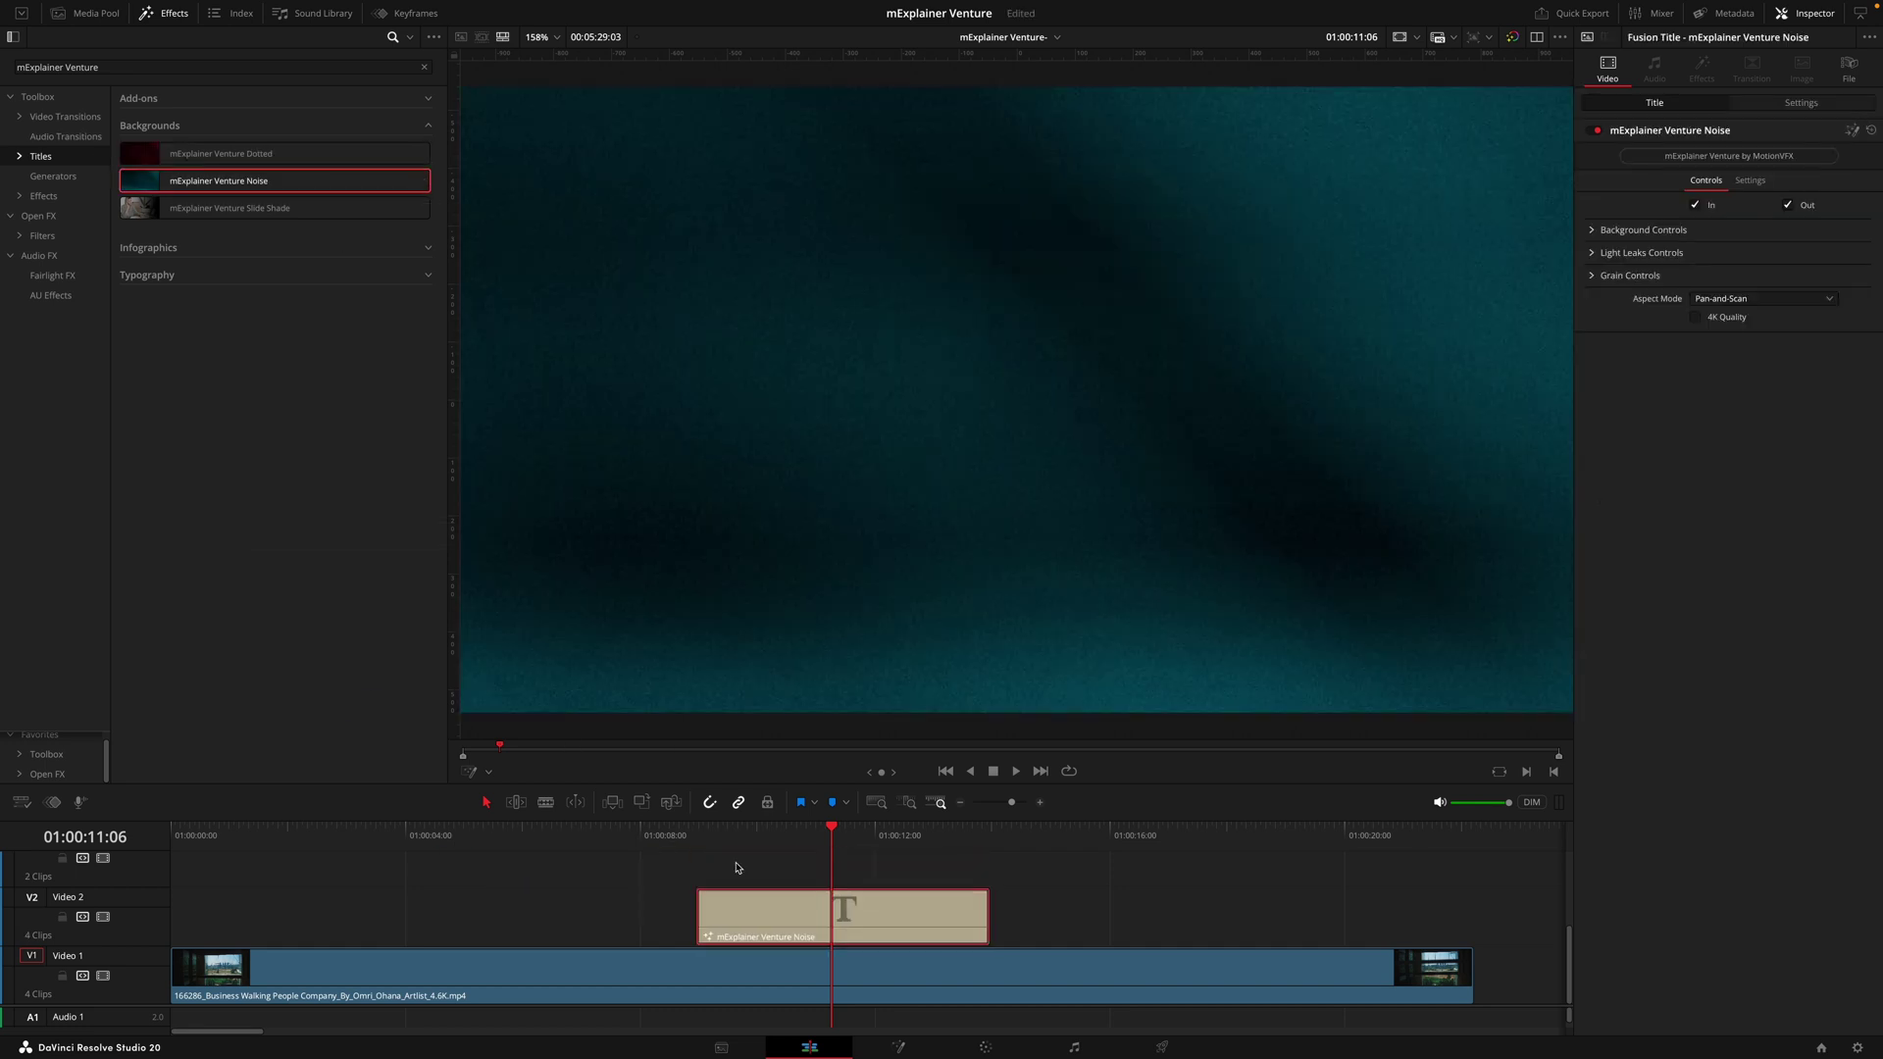
pyautogui.click(1596, 253)
pyautogui.click(1728, 290)
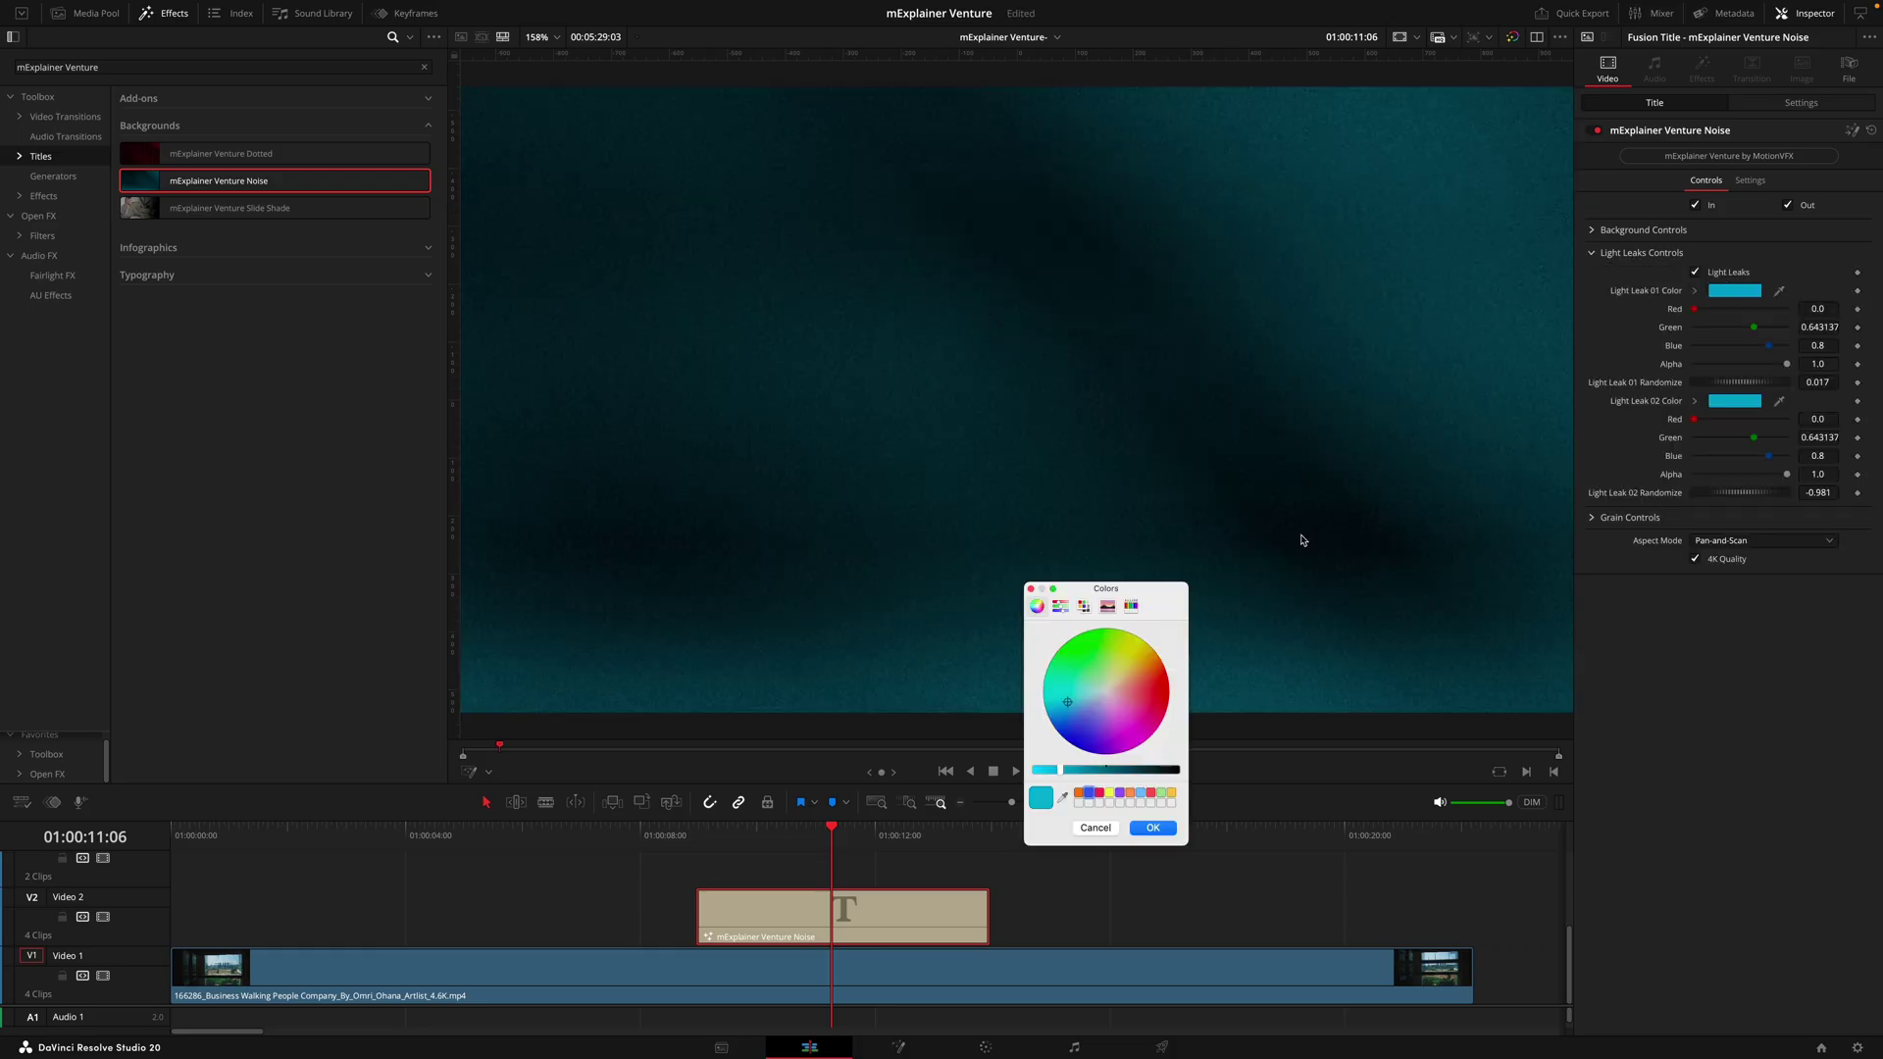
pyautogui.click(1135, 647)
pyautogui.click(1095, 827)
pyautogui.click(1637, 230)
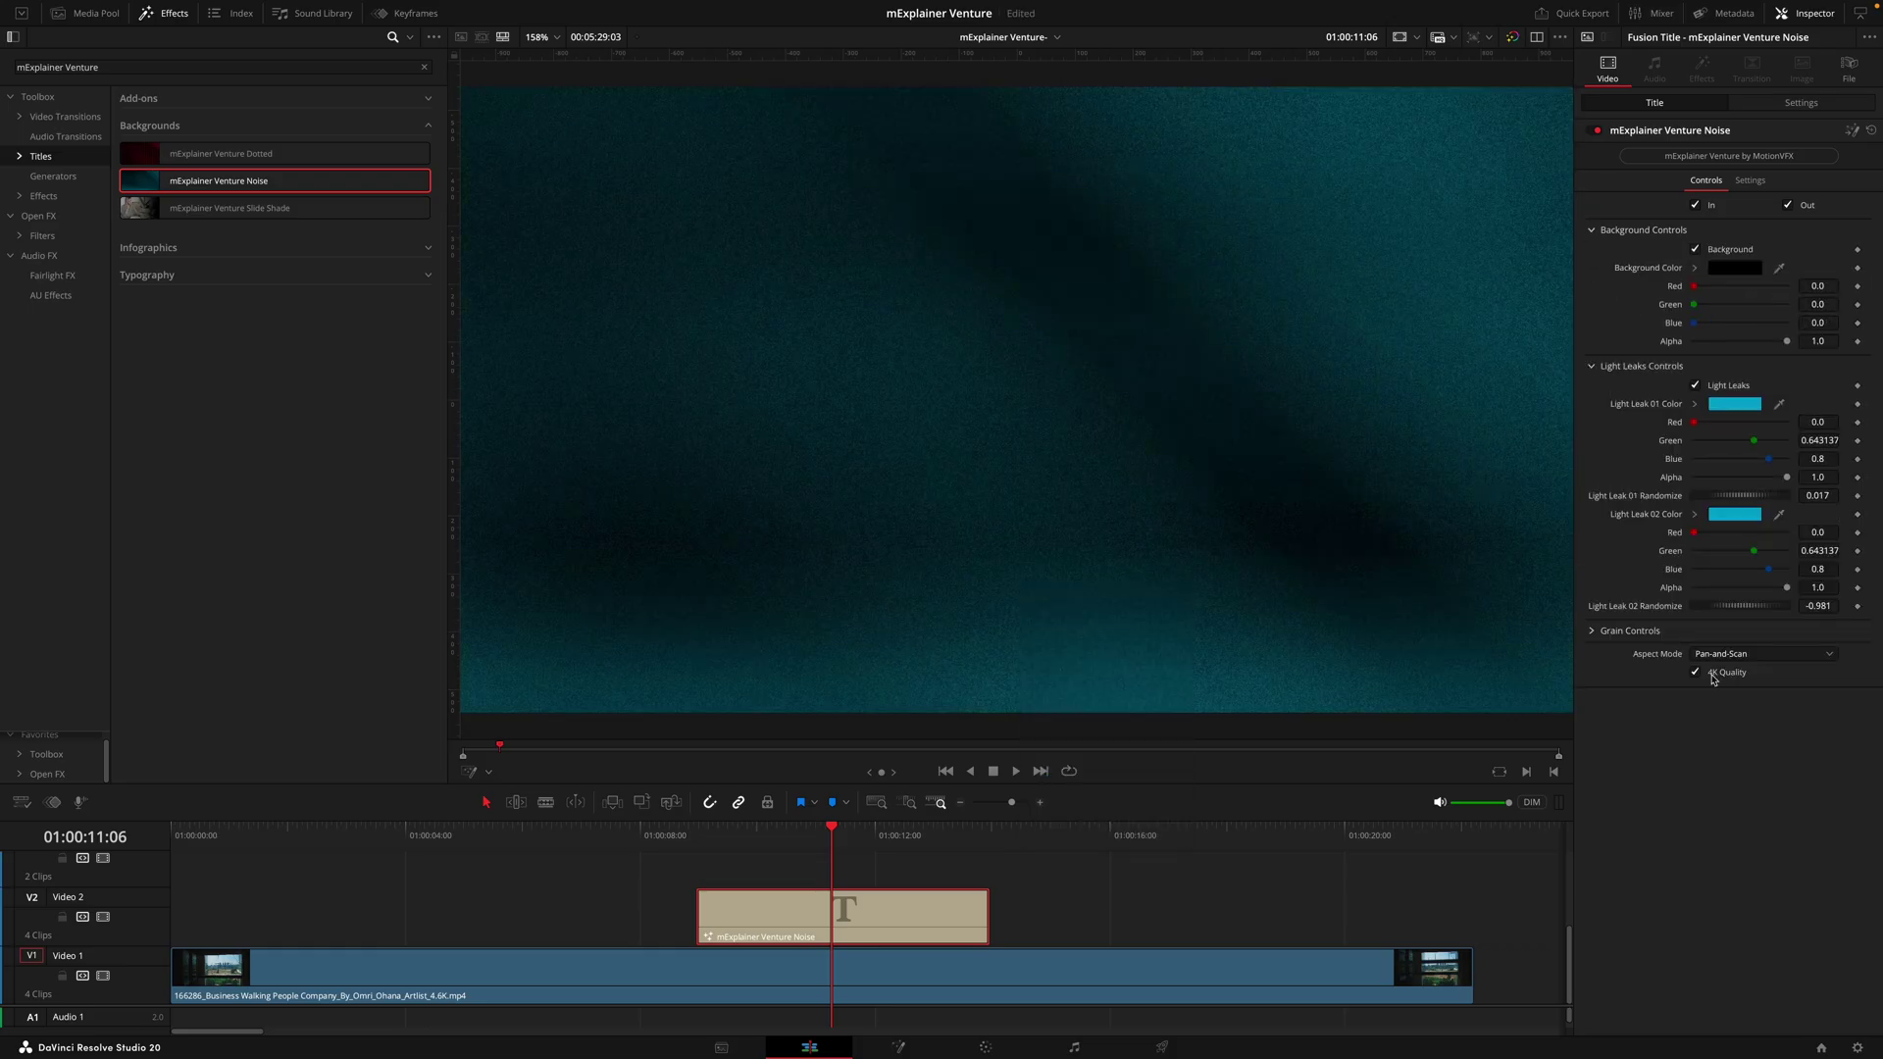
# Replace Noise with the Slide Shade background and play the result.
pyautogui.moveTo(275, 208); pyautogui.dragTo(774, 917)
pyautogui.click(755, 845)
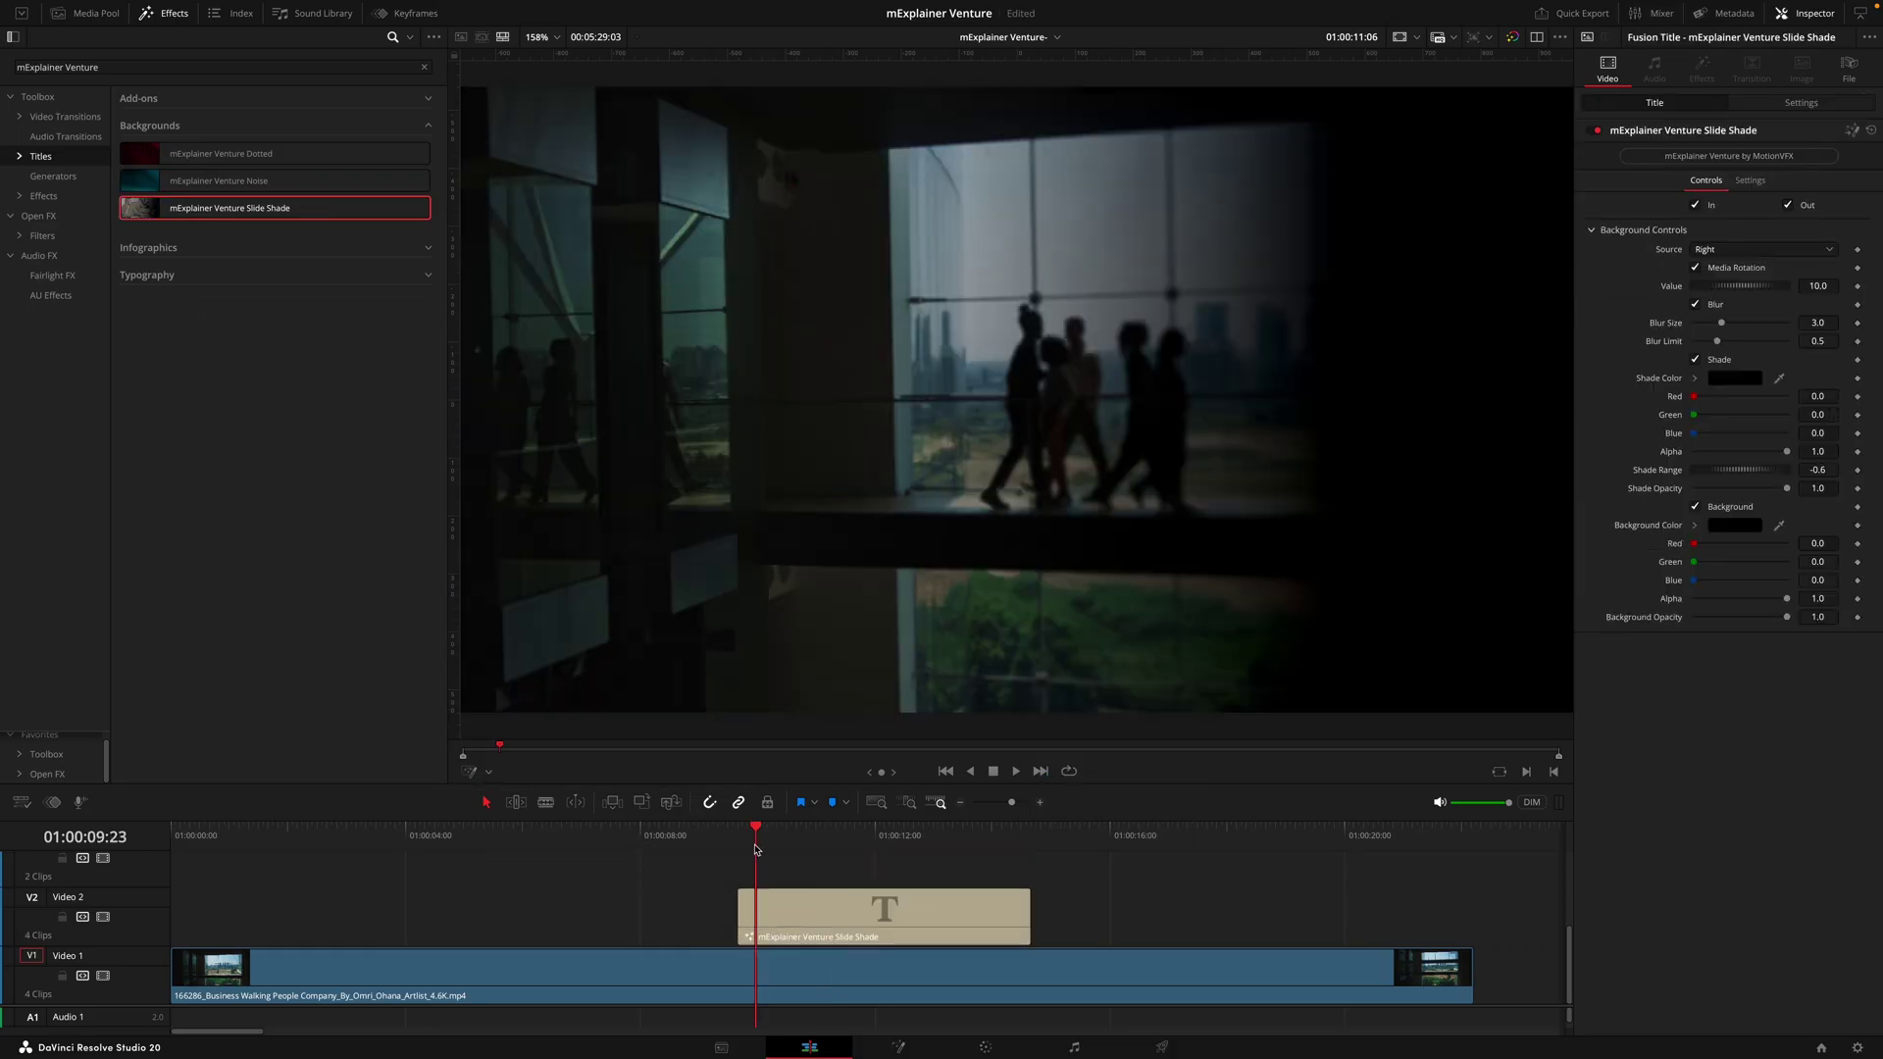
pyautogui.press('space')
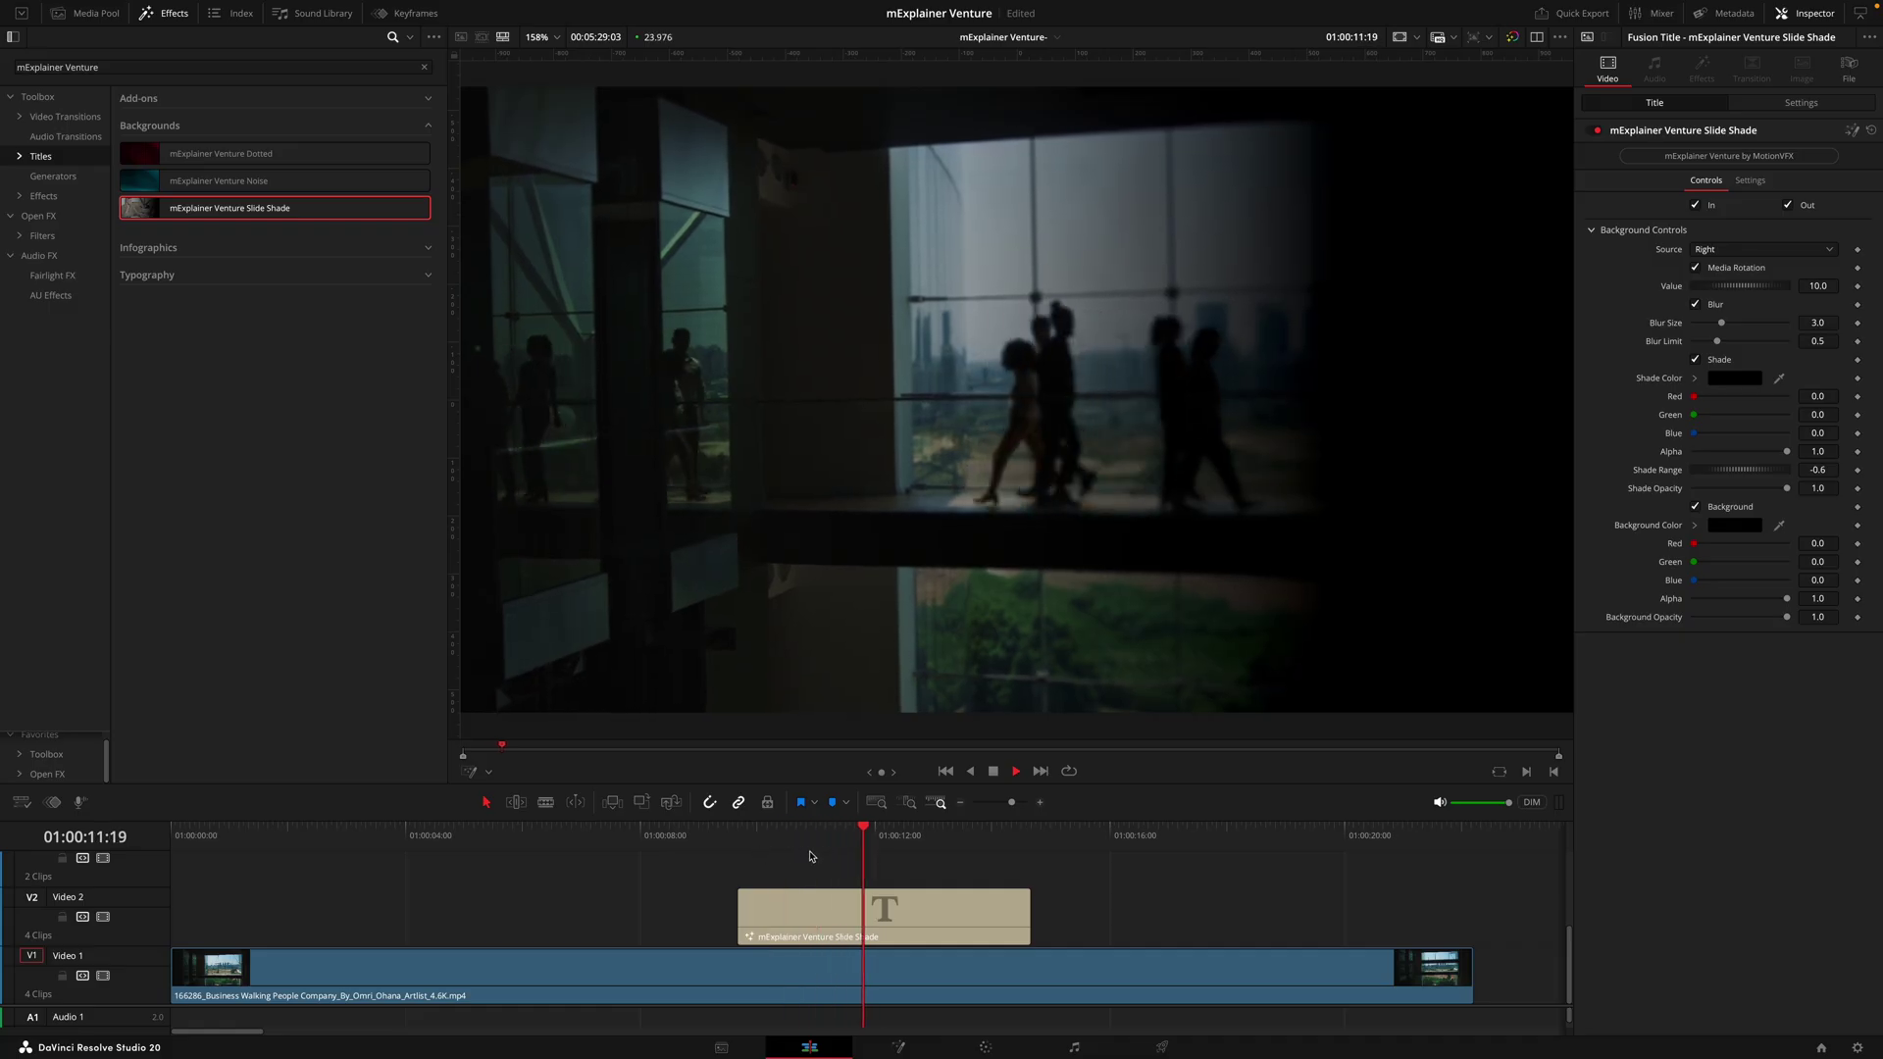
pyautogui.press('space')
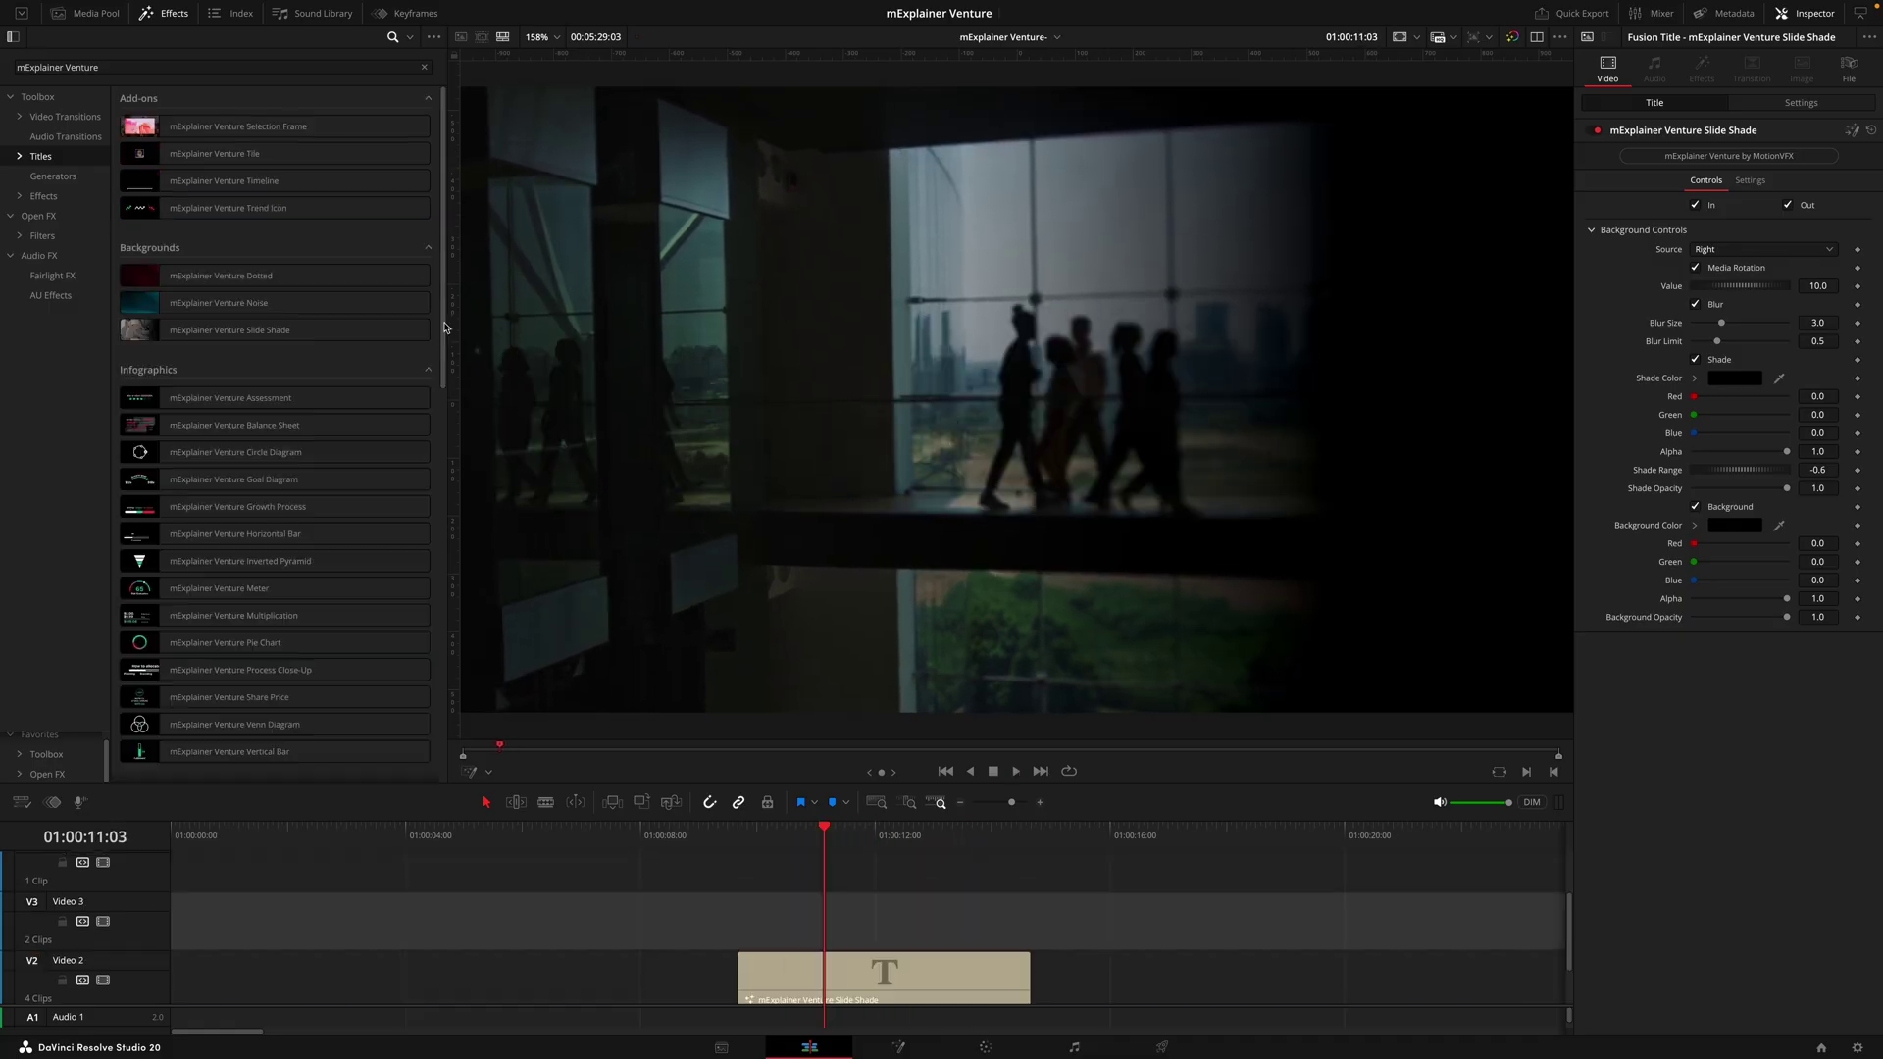
pyautogui.scroll(-2, 443, 355)
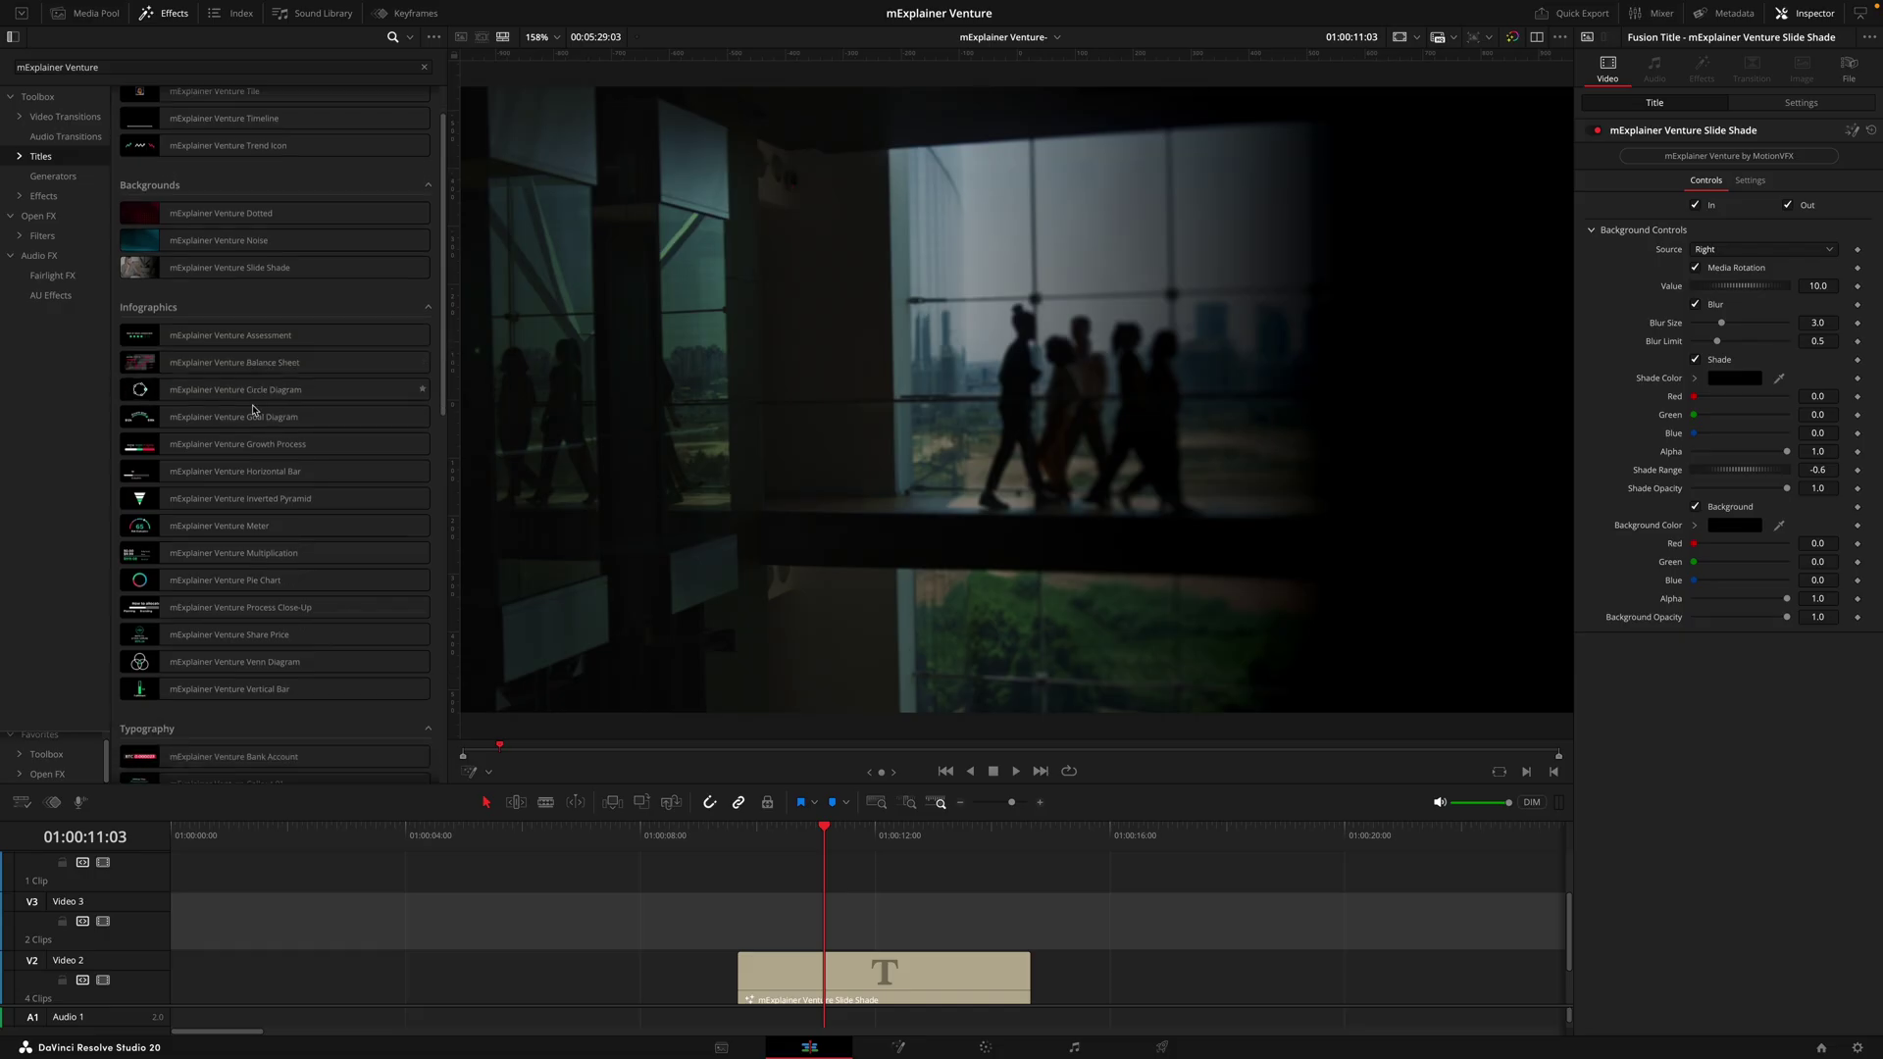
# Add the Goal Diagram title with 4K quality and stack the Profit title above it.
pyautogui.moveTo(257, 414); pyautogui.dragTo(753, 908)
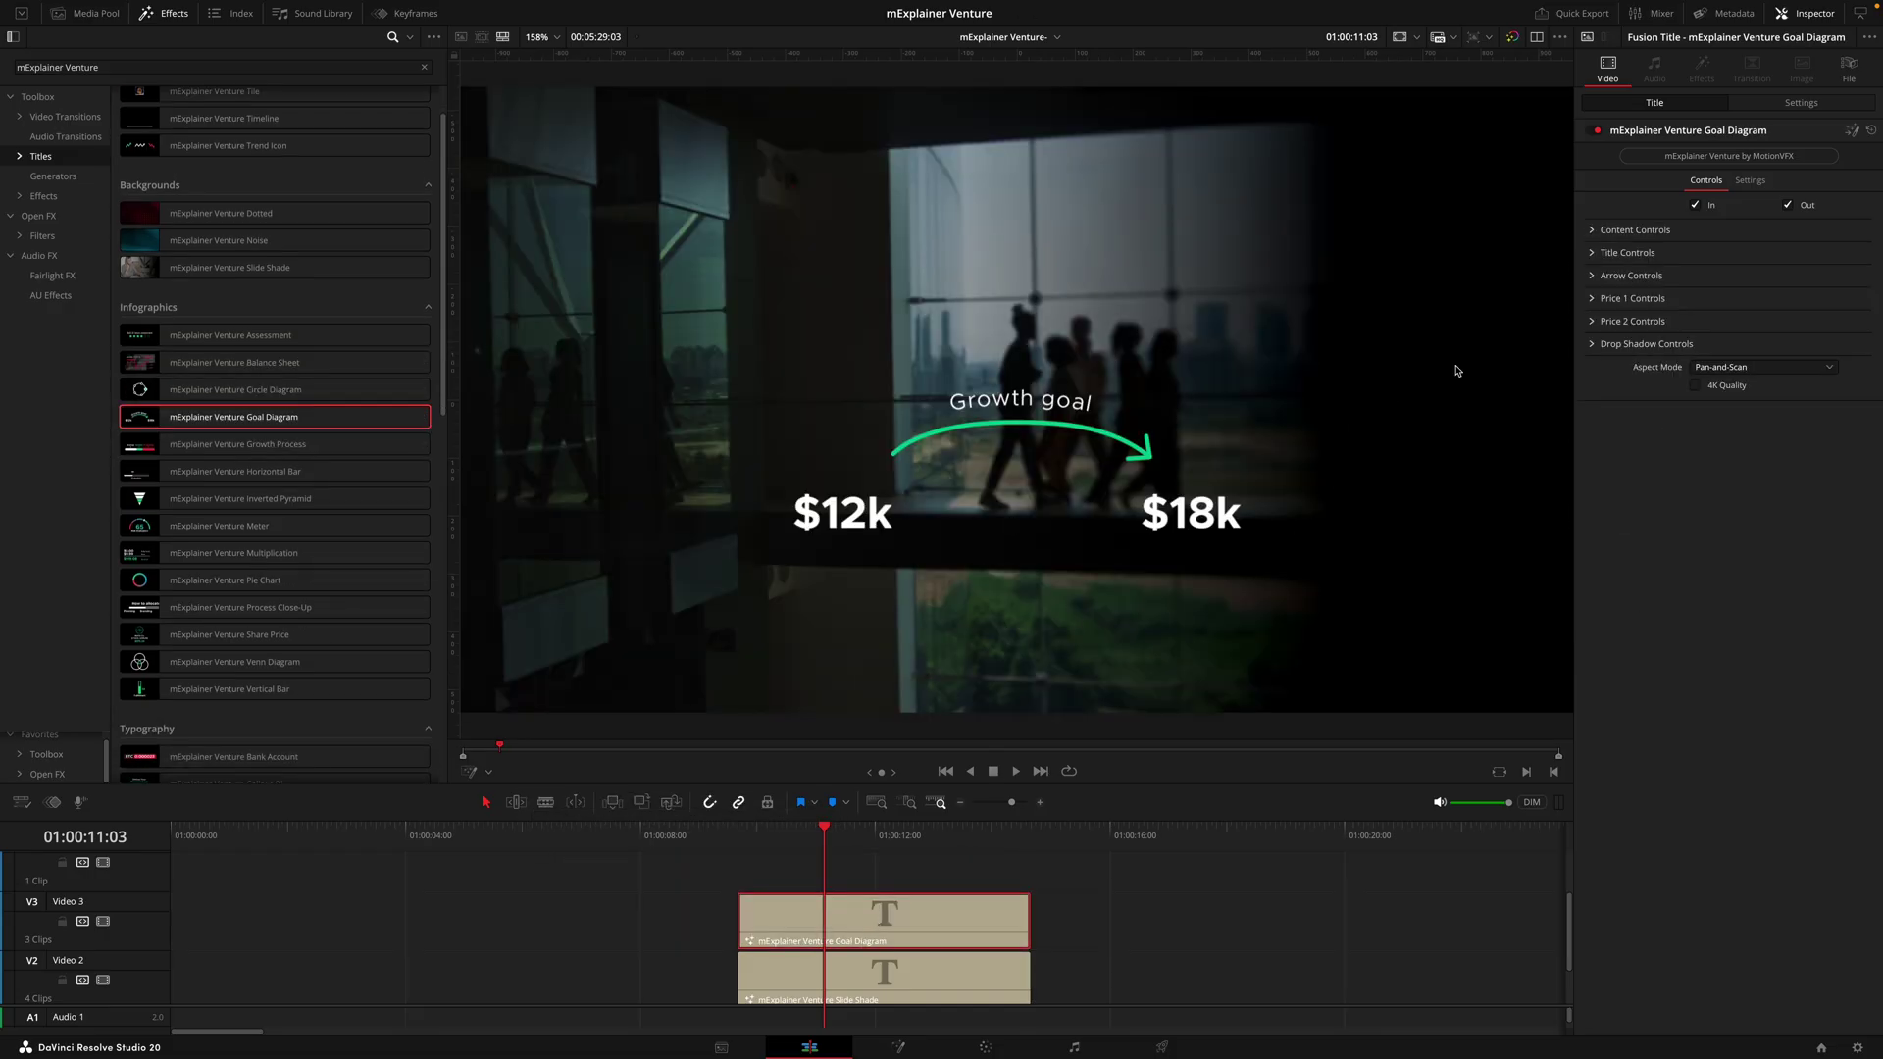
pyautogui.click(1735, 387)
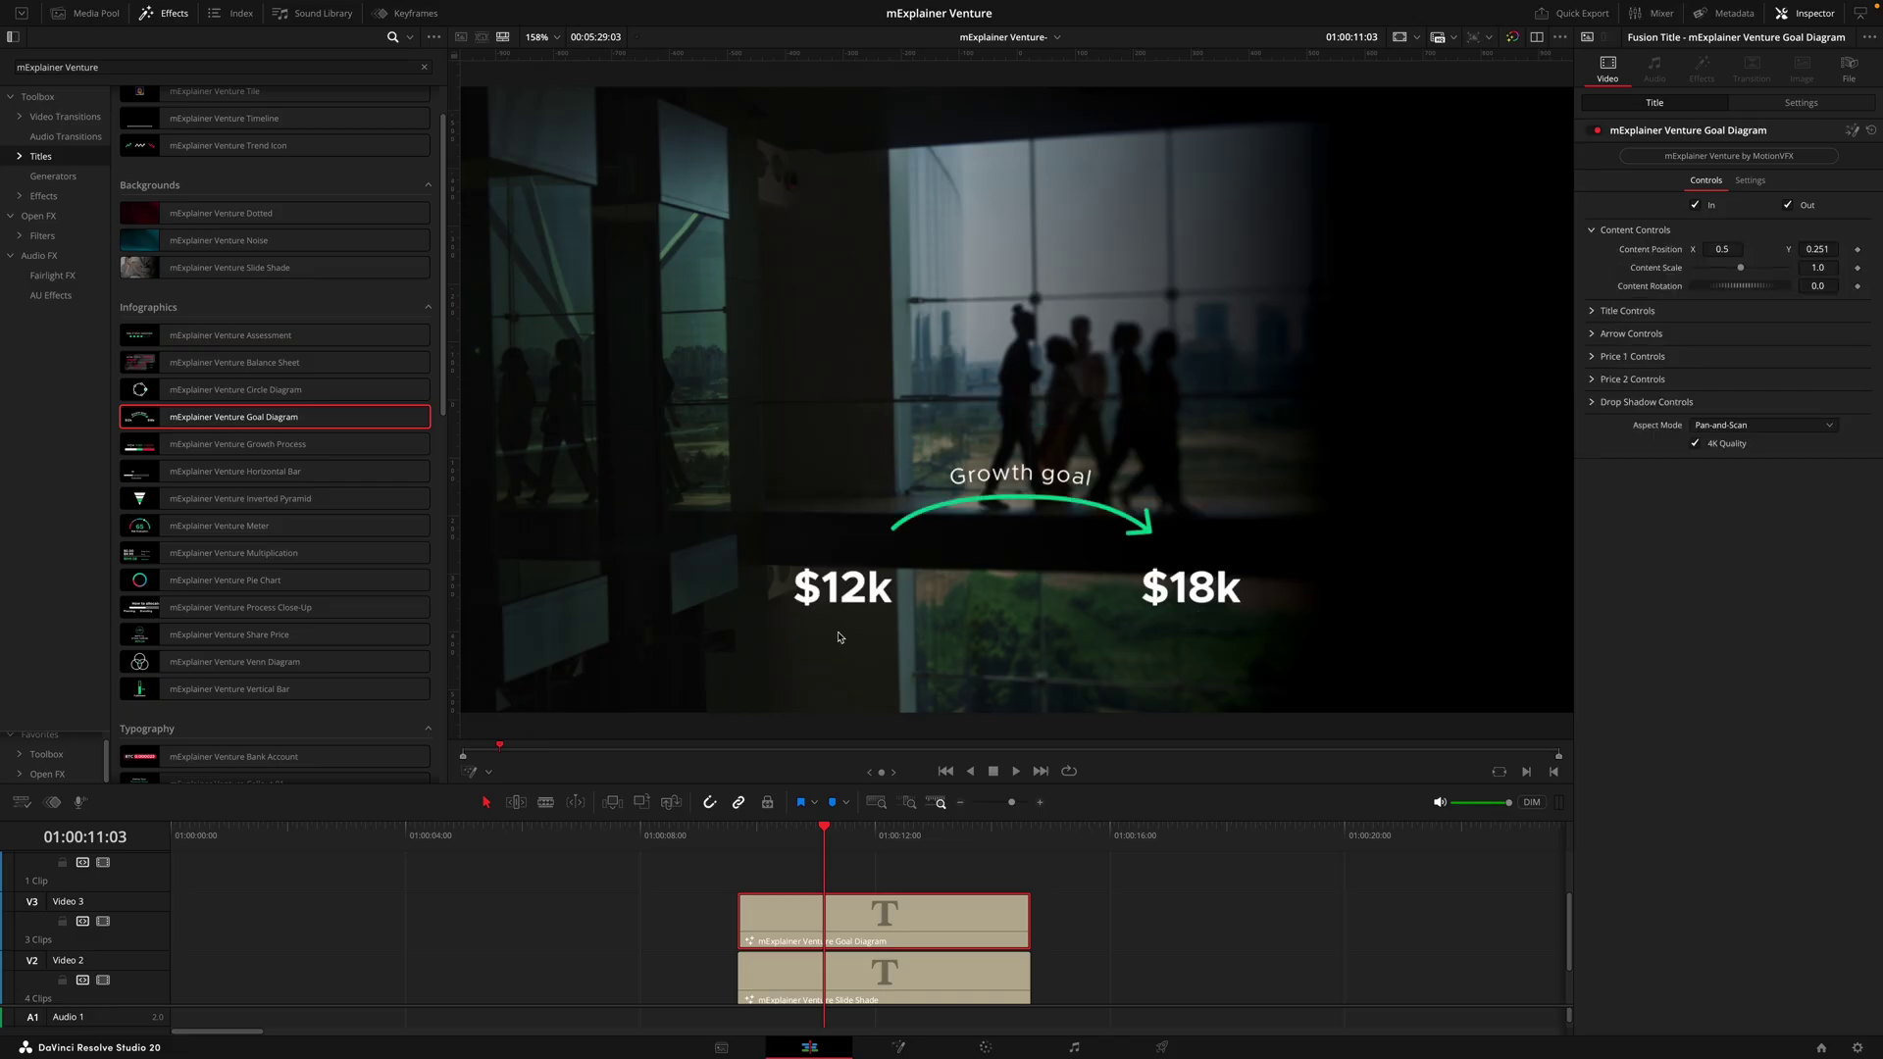
pyautogui.moveTo(442, 393); pyautogui.dragTo(461, 775)
pyautogui.moveTo(294, 628); pyautogui.dragTo(765, 869)
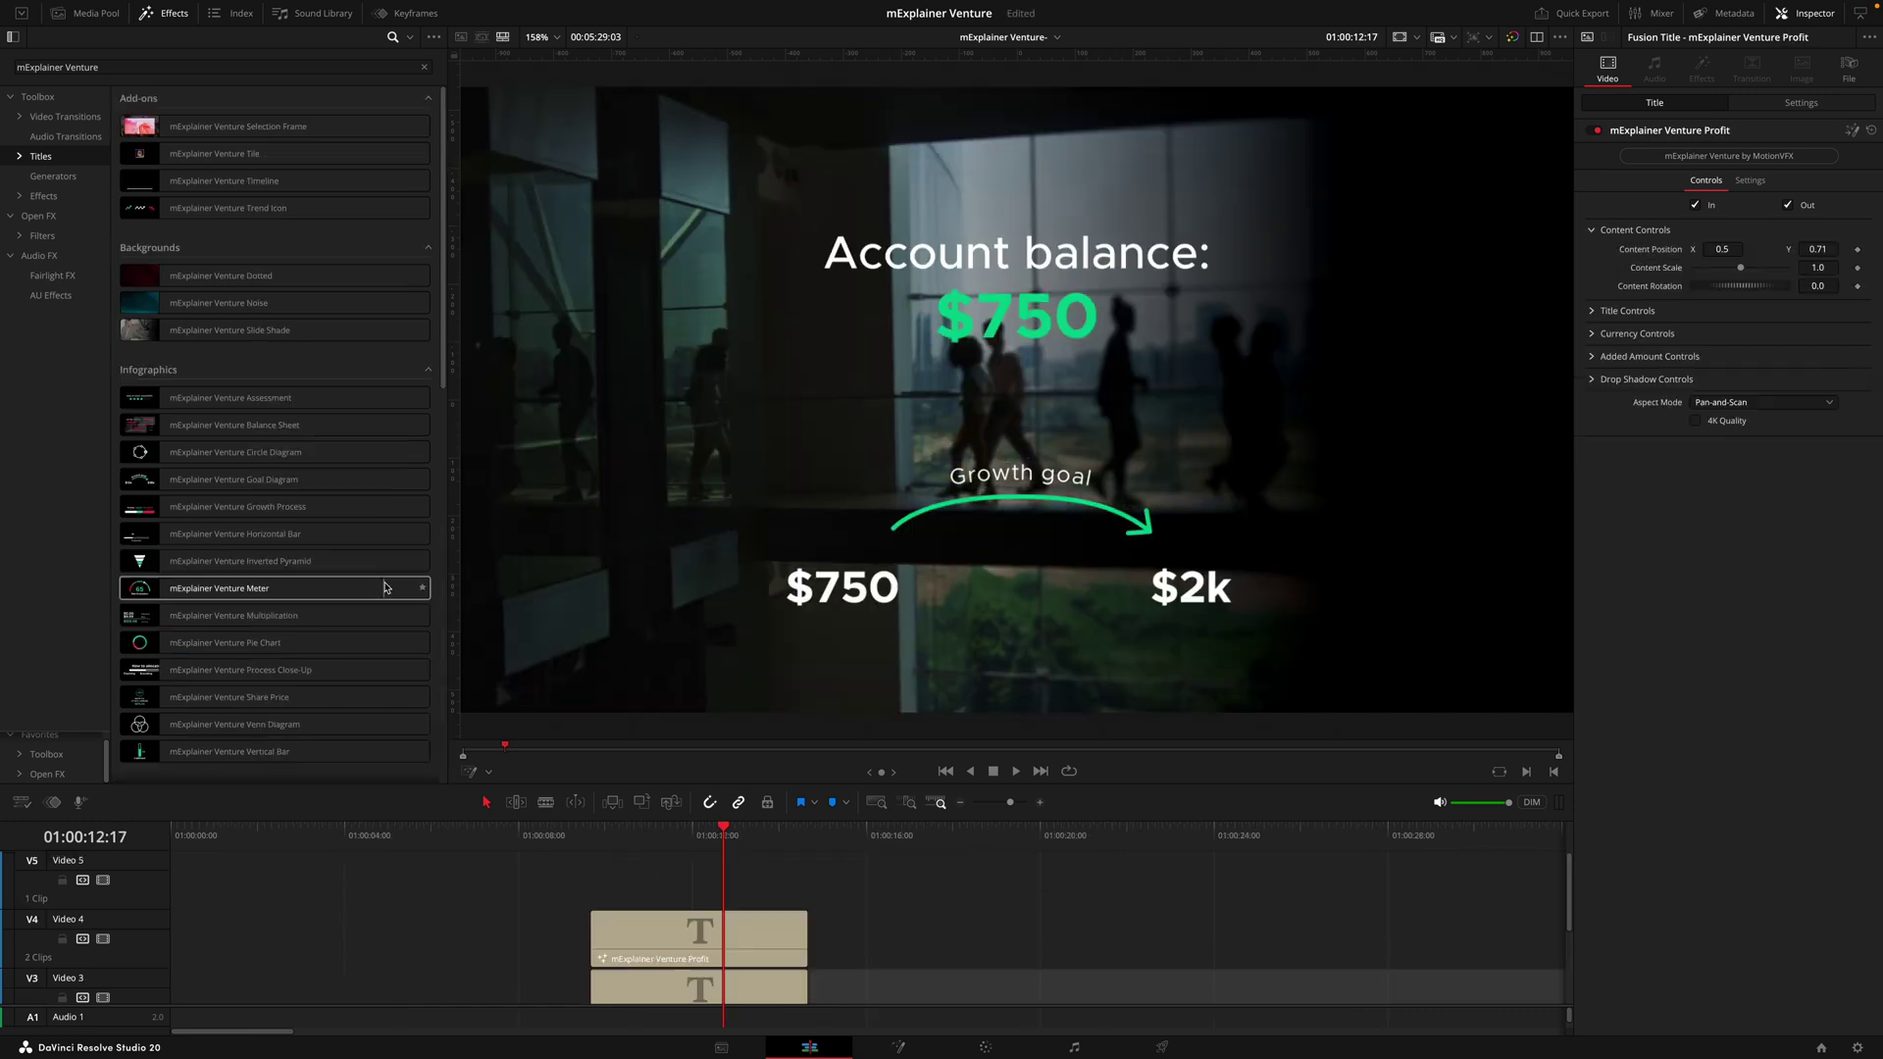
# Add the Trend Icon title on the top track and shrink it to 0.4 scale.
pyautogui.moveTo(243, 216); pyautogui.dragTo(1519, 432)
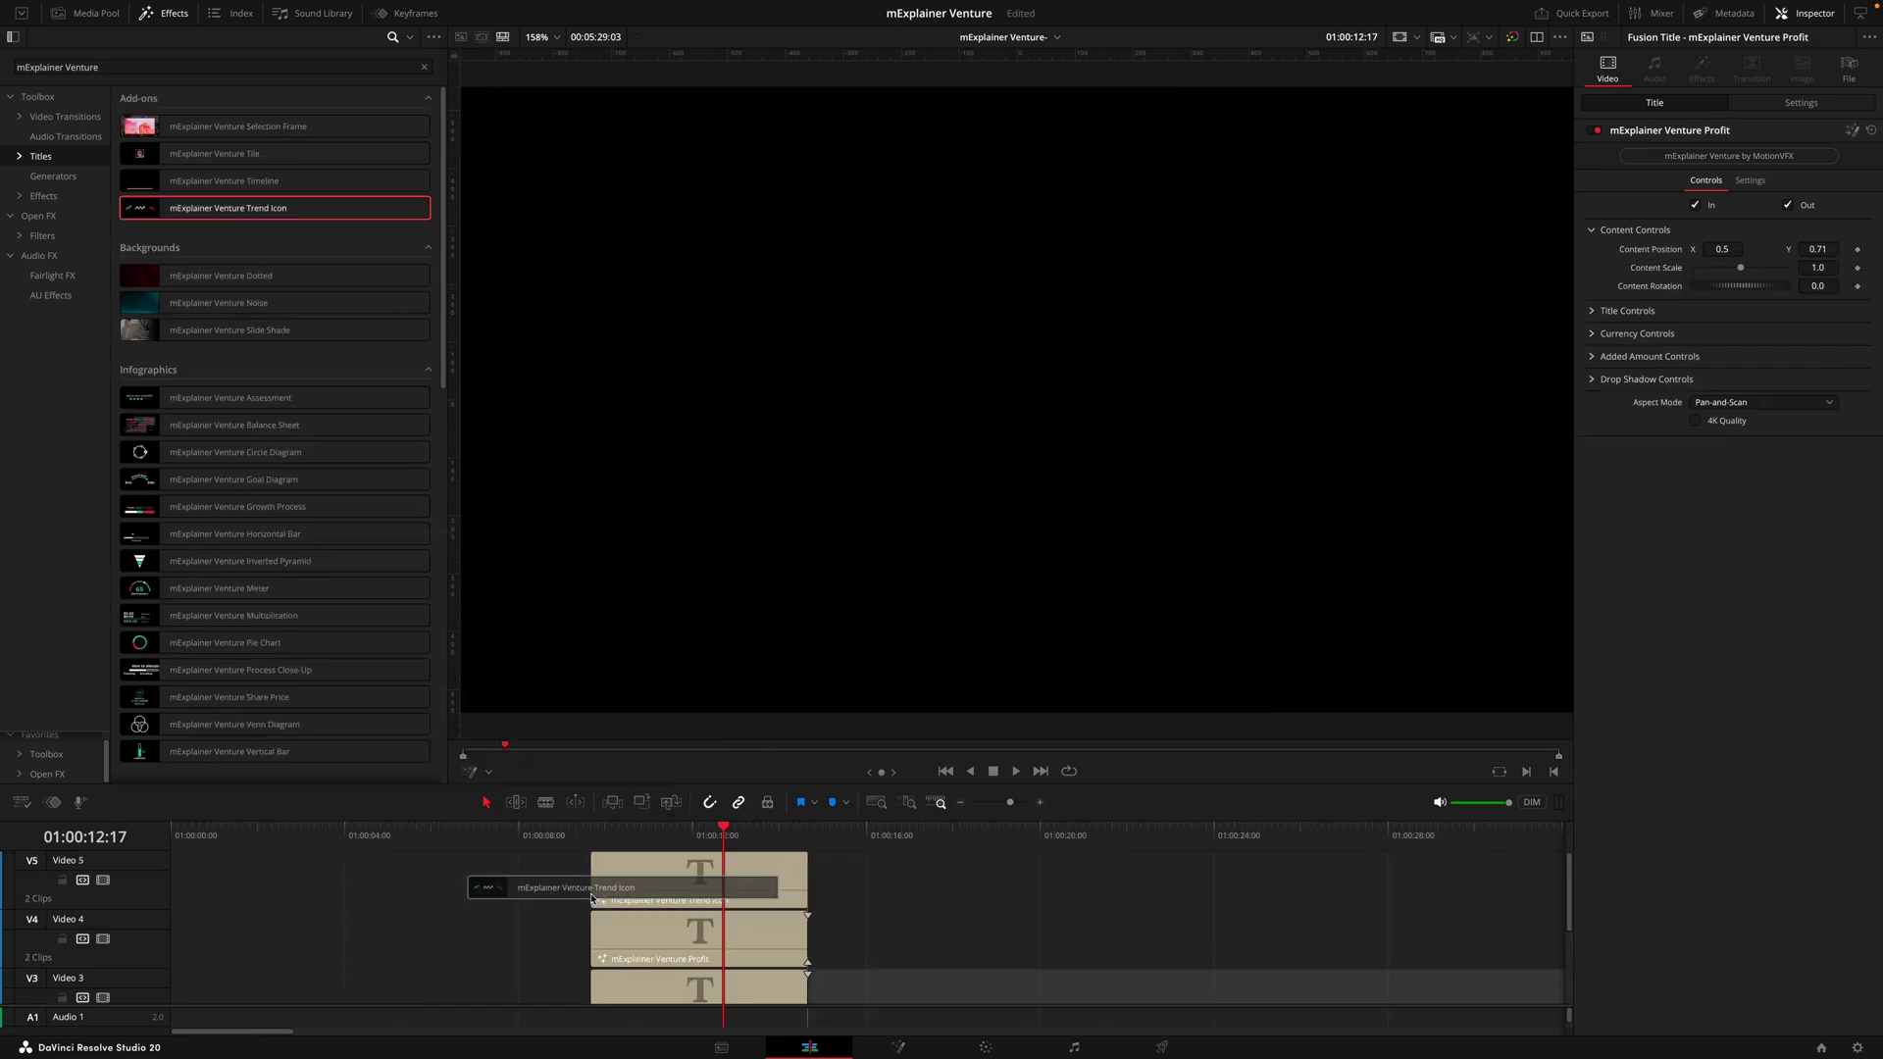
pyautogui.click(1593, 231)
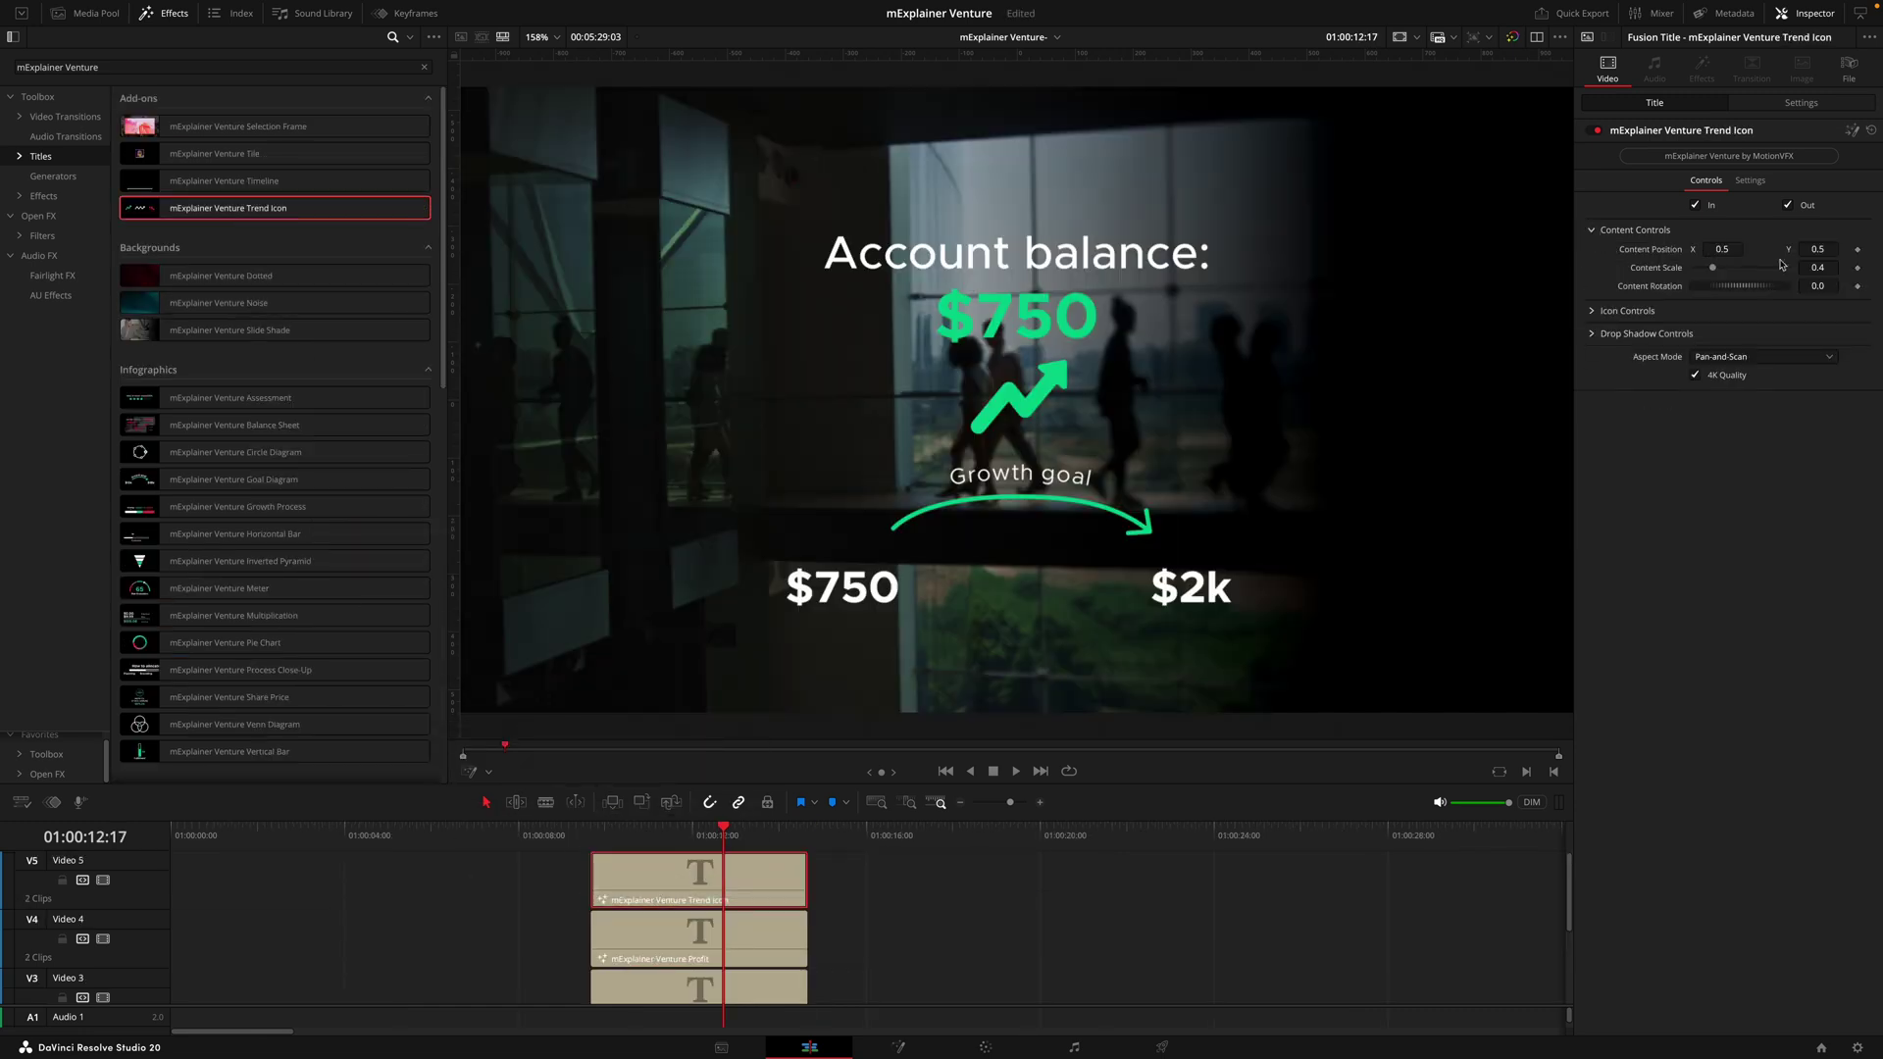
pyautogui.moveTo(1822, 270); pyautogui.dragTo(1814, 271)
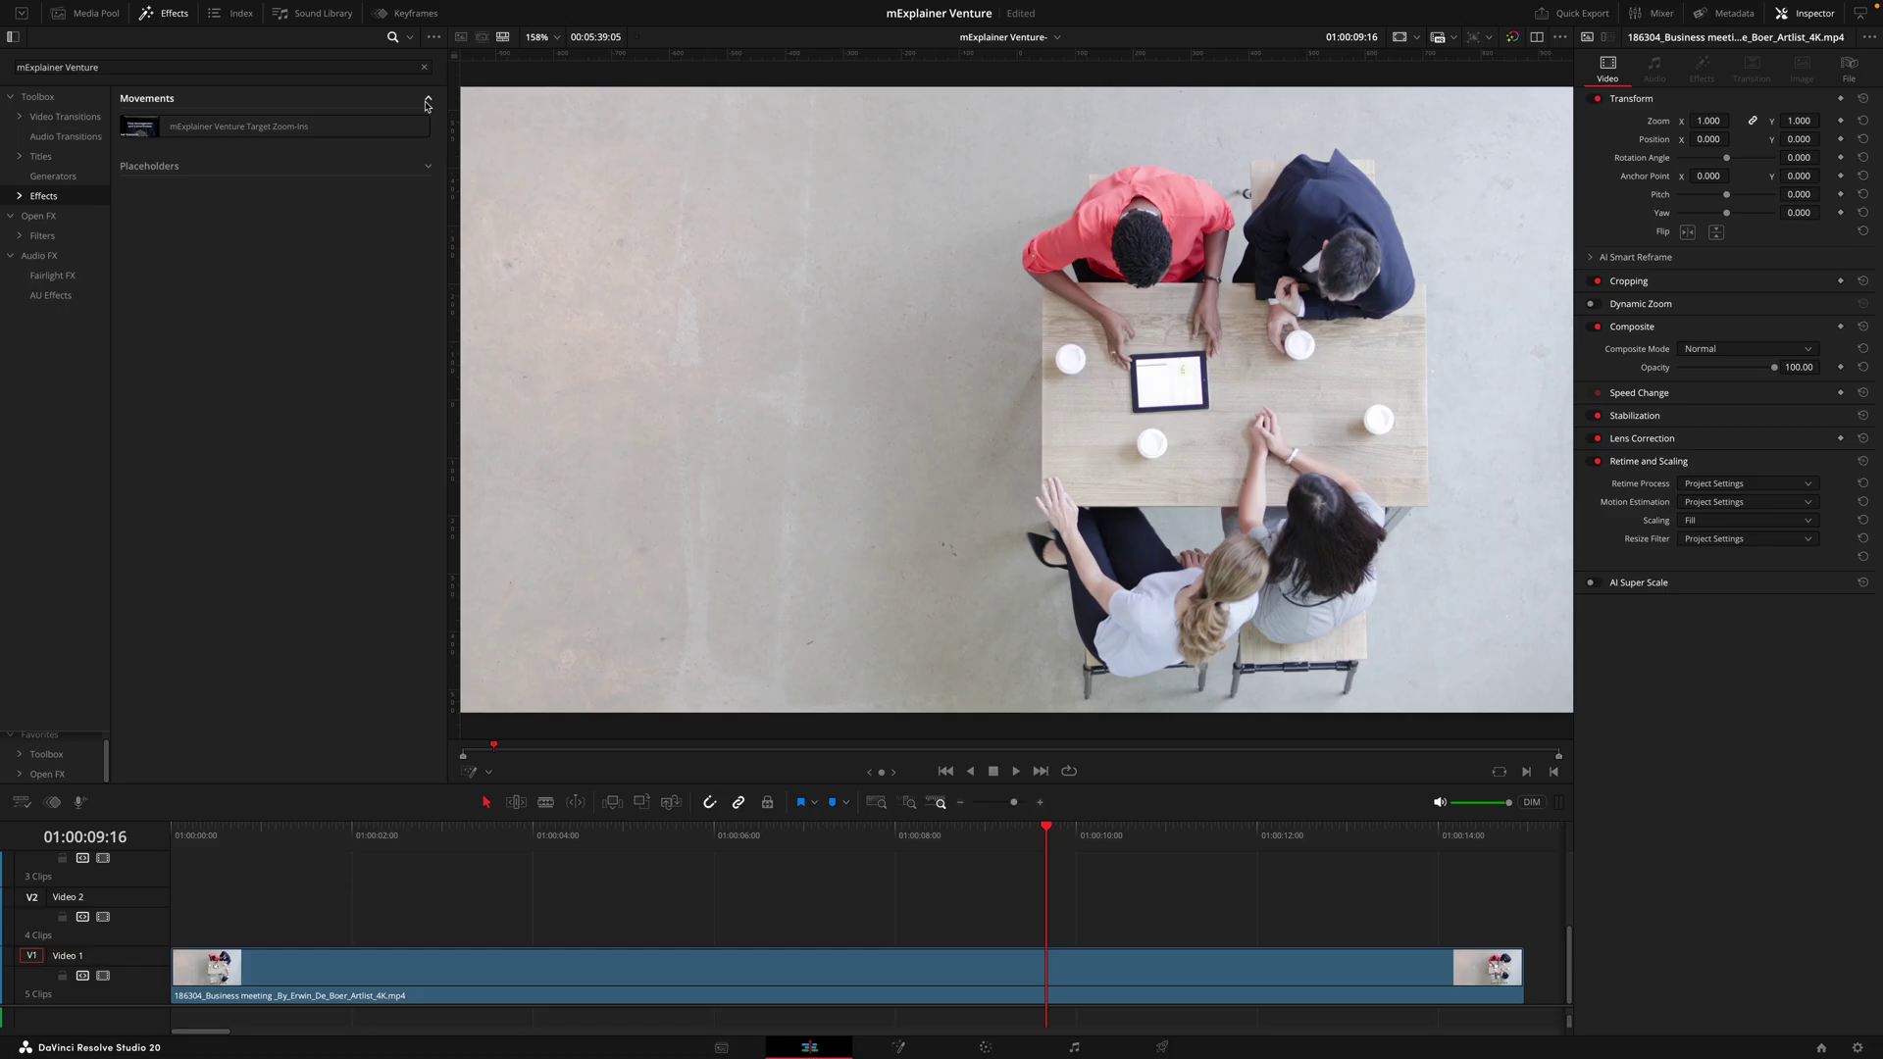
# Apply Target Zoom-Ins to the meeting clip and scrub through the opening zoom.
pyautogui.moveTo(245, 126); pyautogui.dragTo(588, 971)
pyautogui.moveTo(196, 841); pyautogui.dragTo(321, 943)
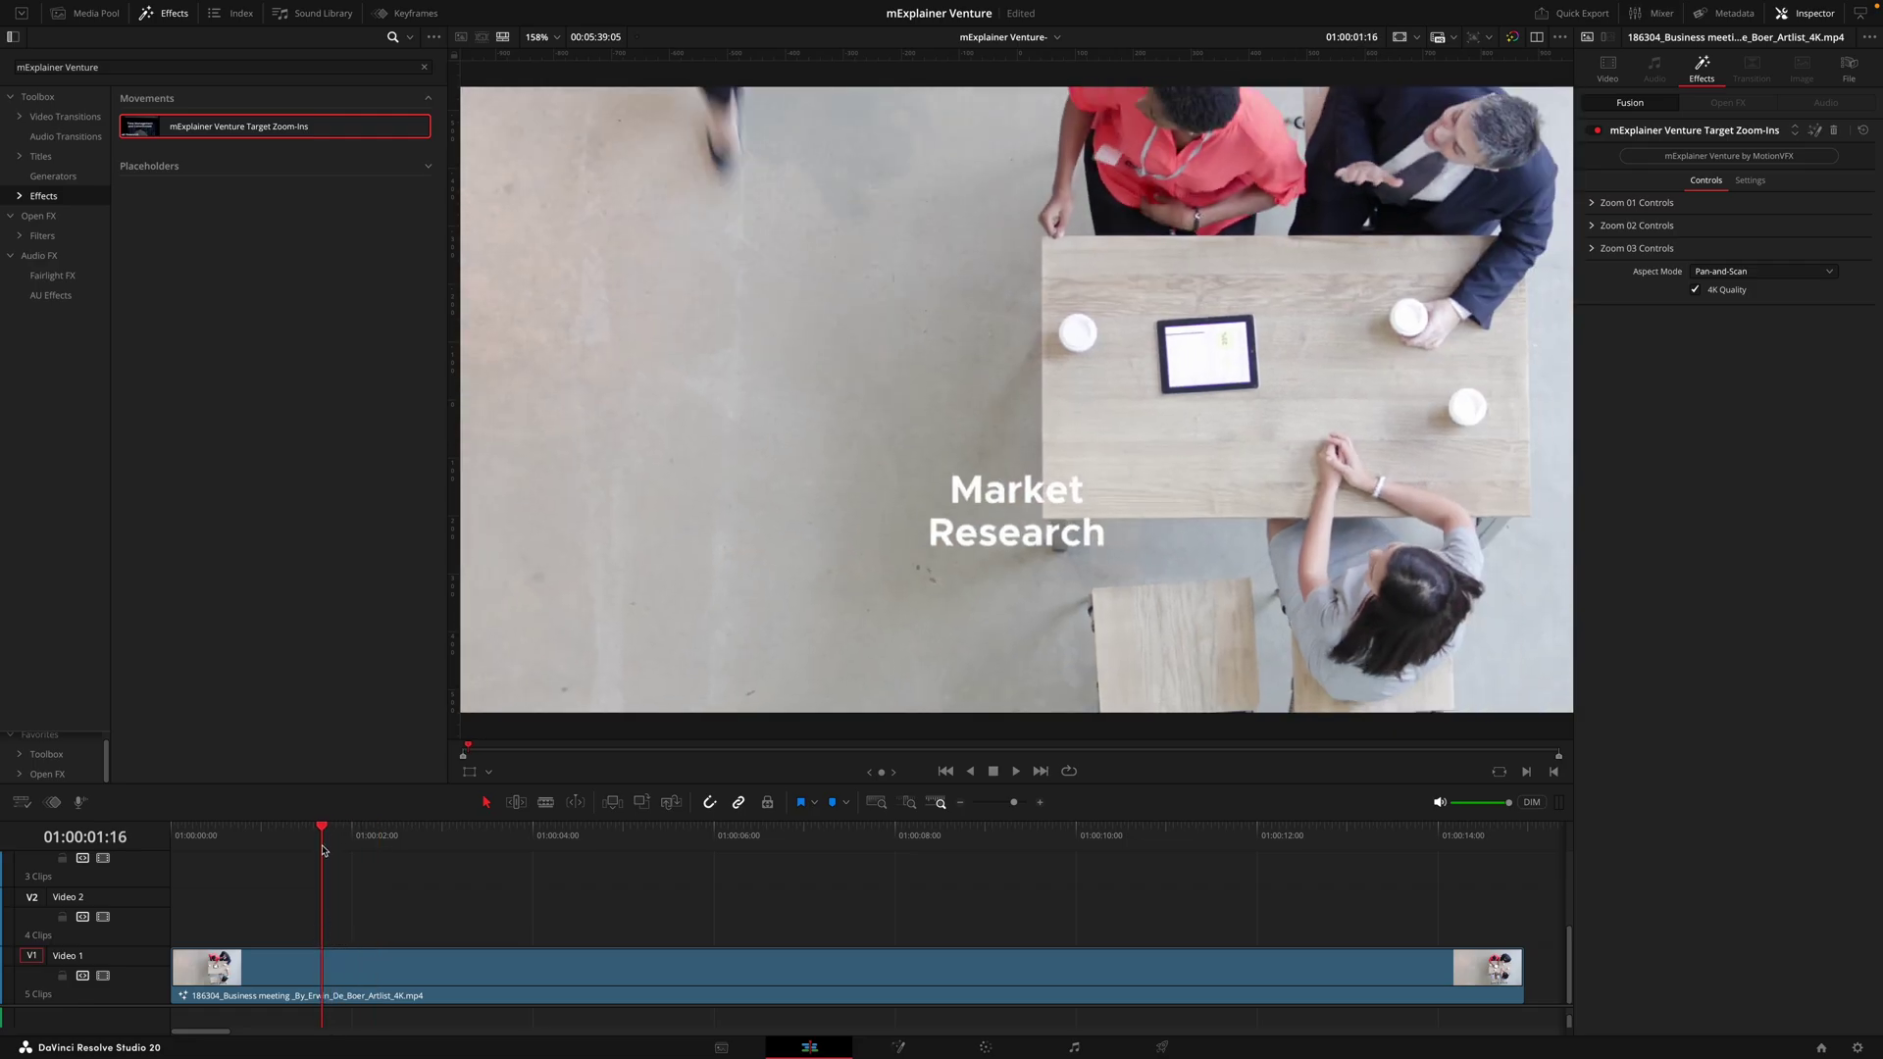
pyautogui.moveTo(323, 849); pyautogui.dragTo(308, 849)
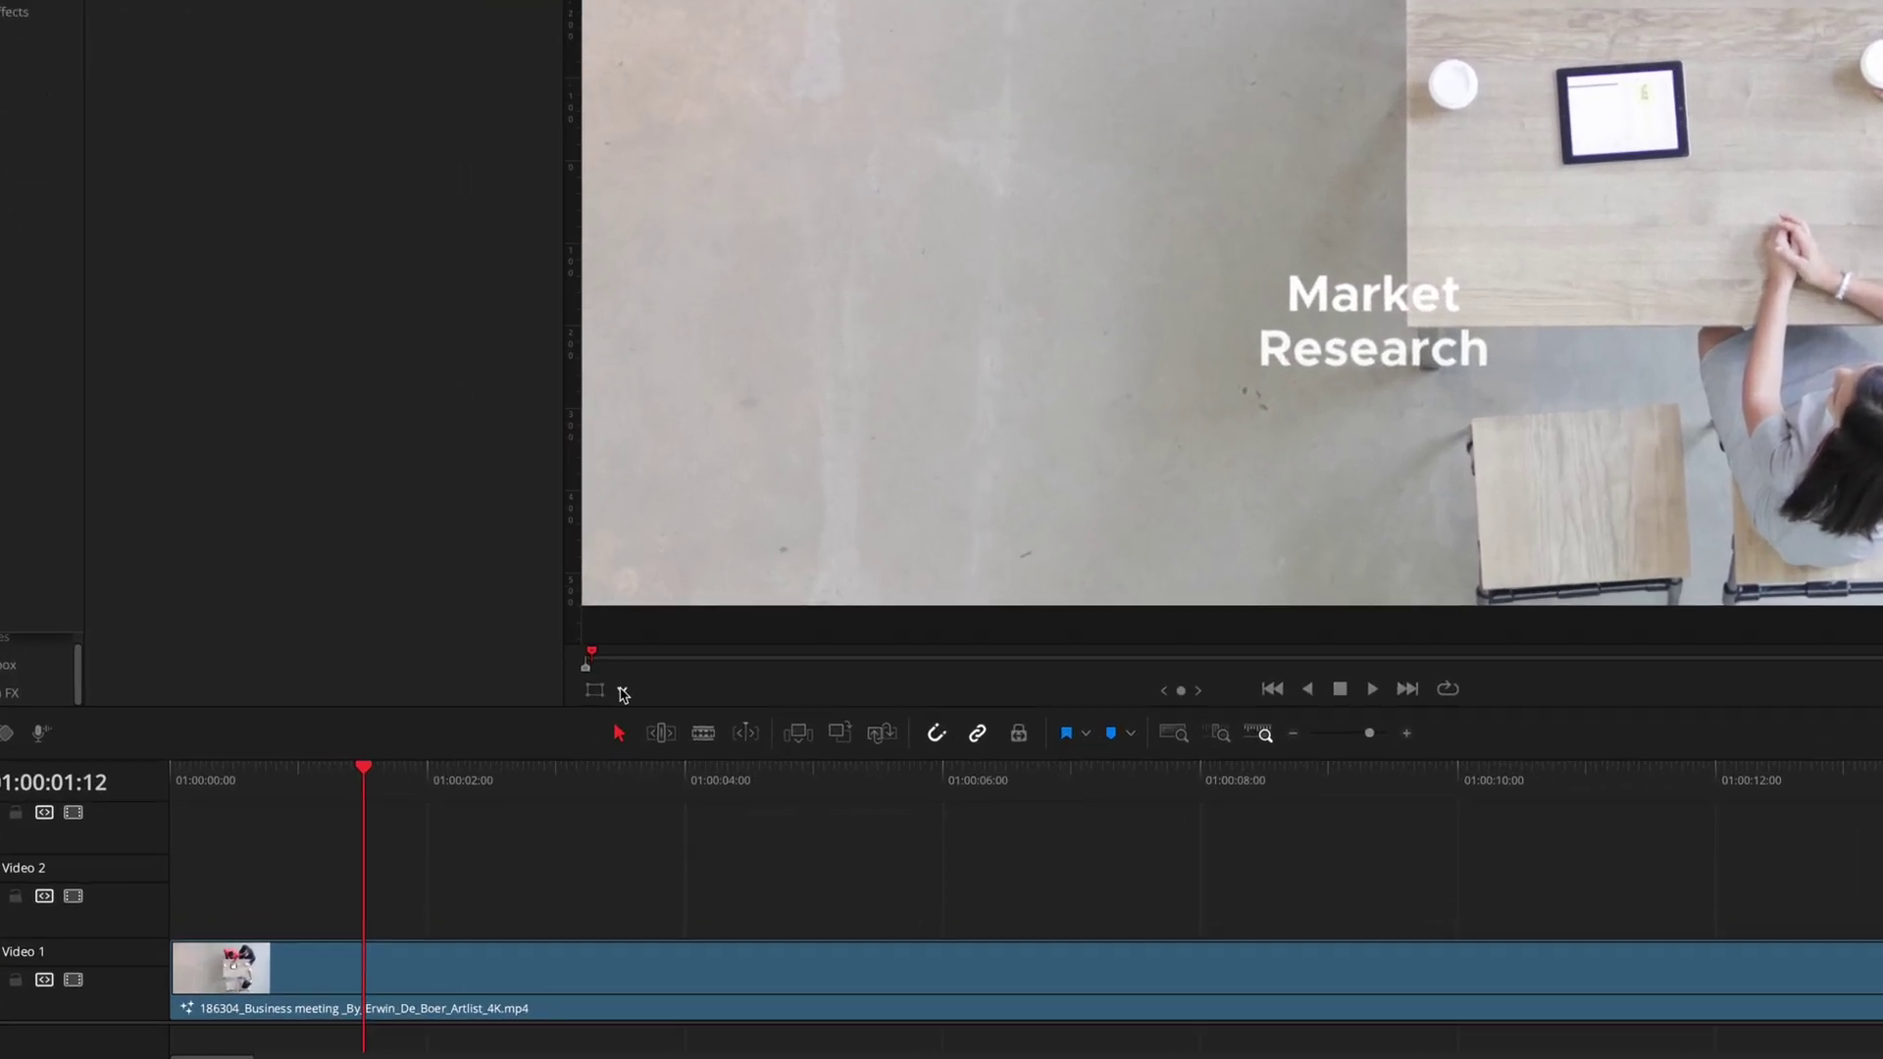
# With the Fusion overlay on, drag the Market Research title to the left-centre and play it.
pyautogui.click(621, 689)
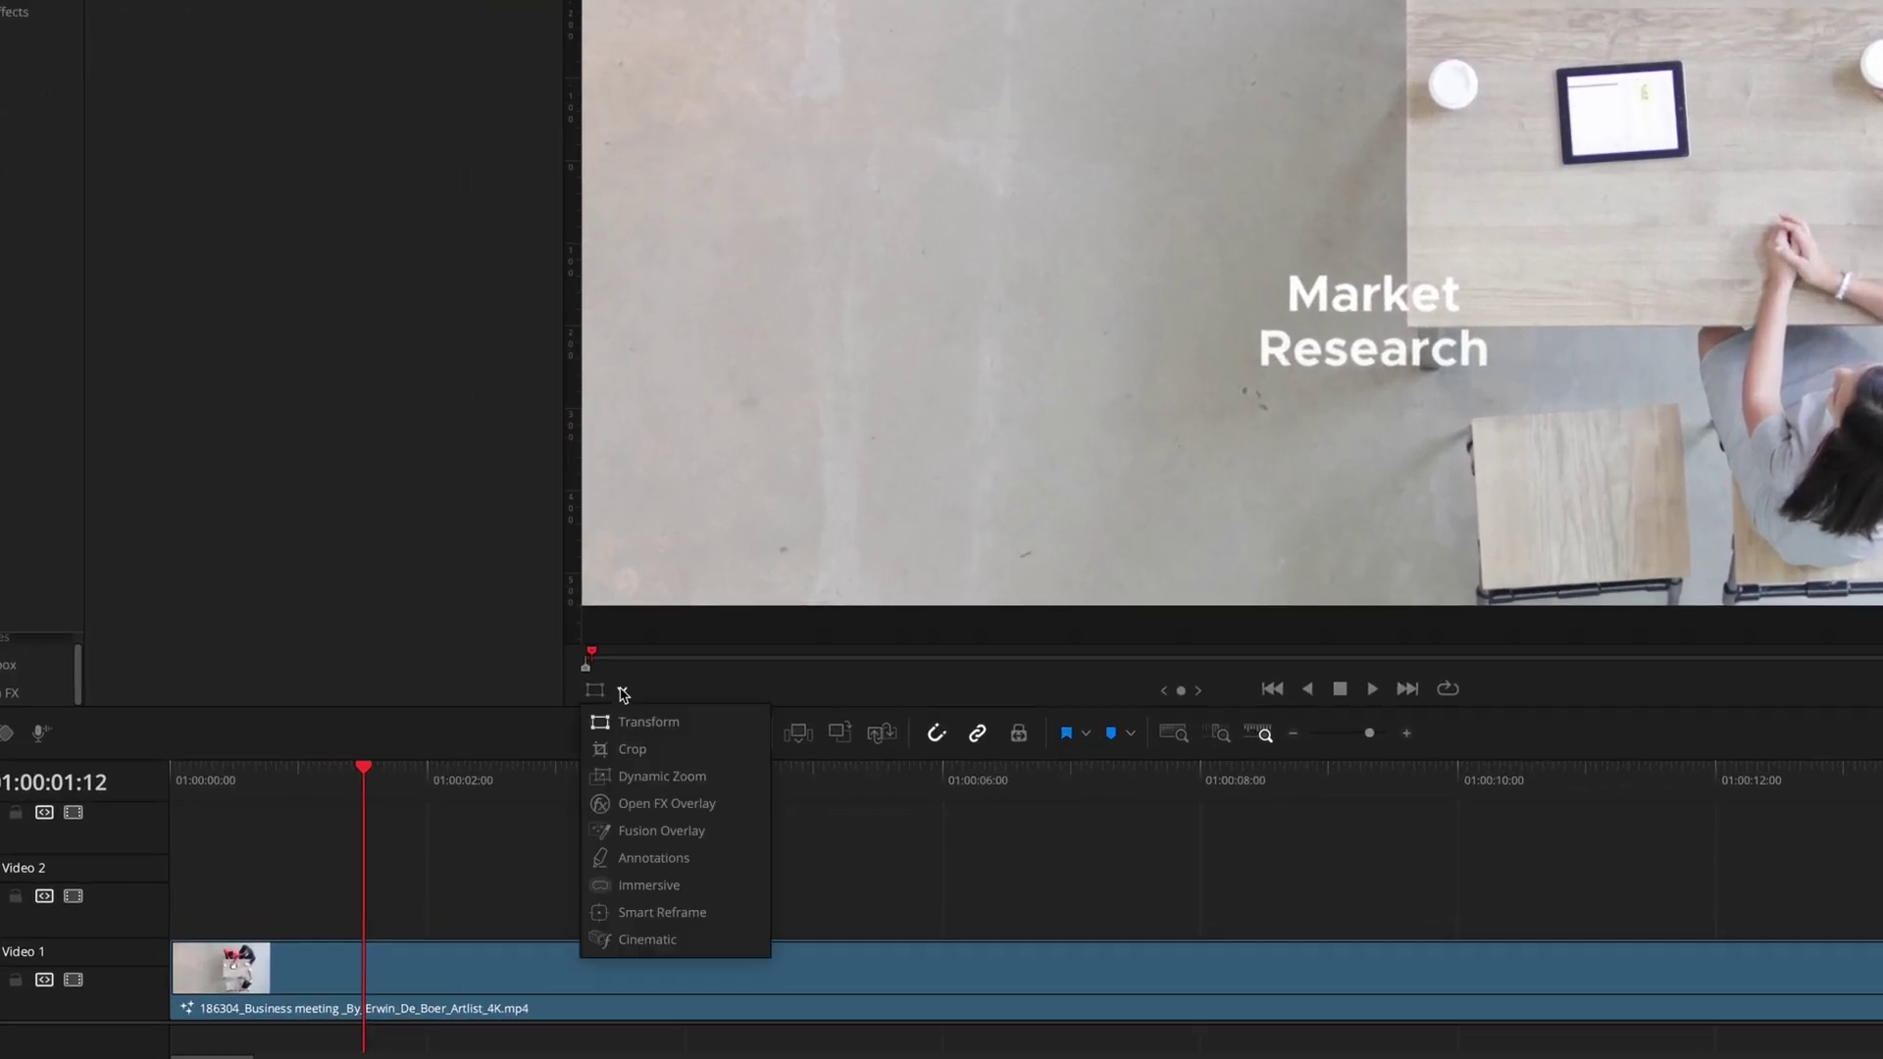
pyautogui.click(675, 830)
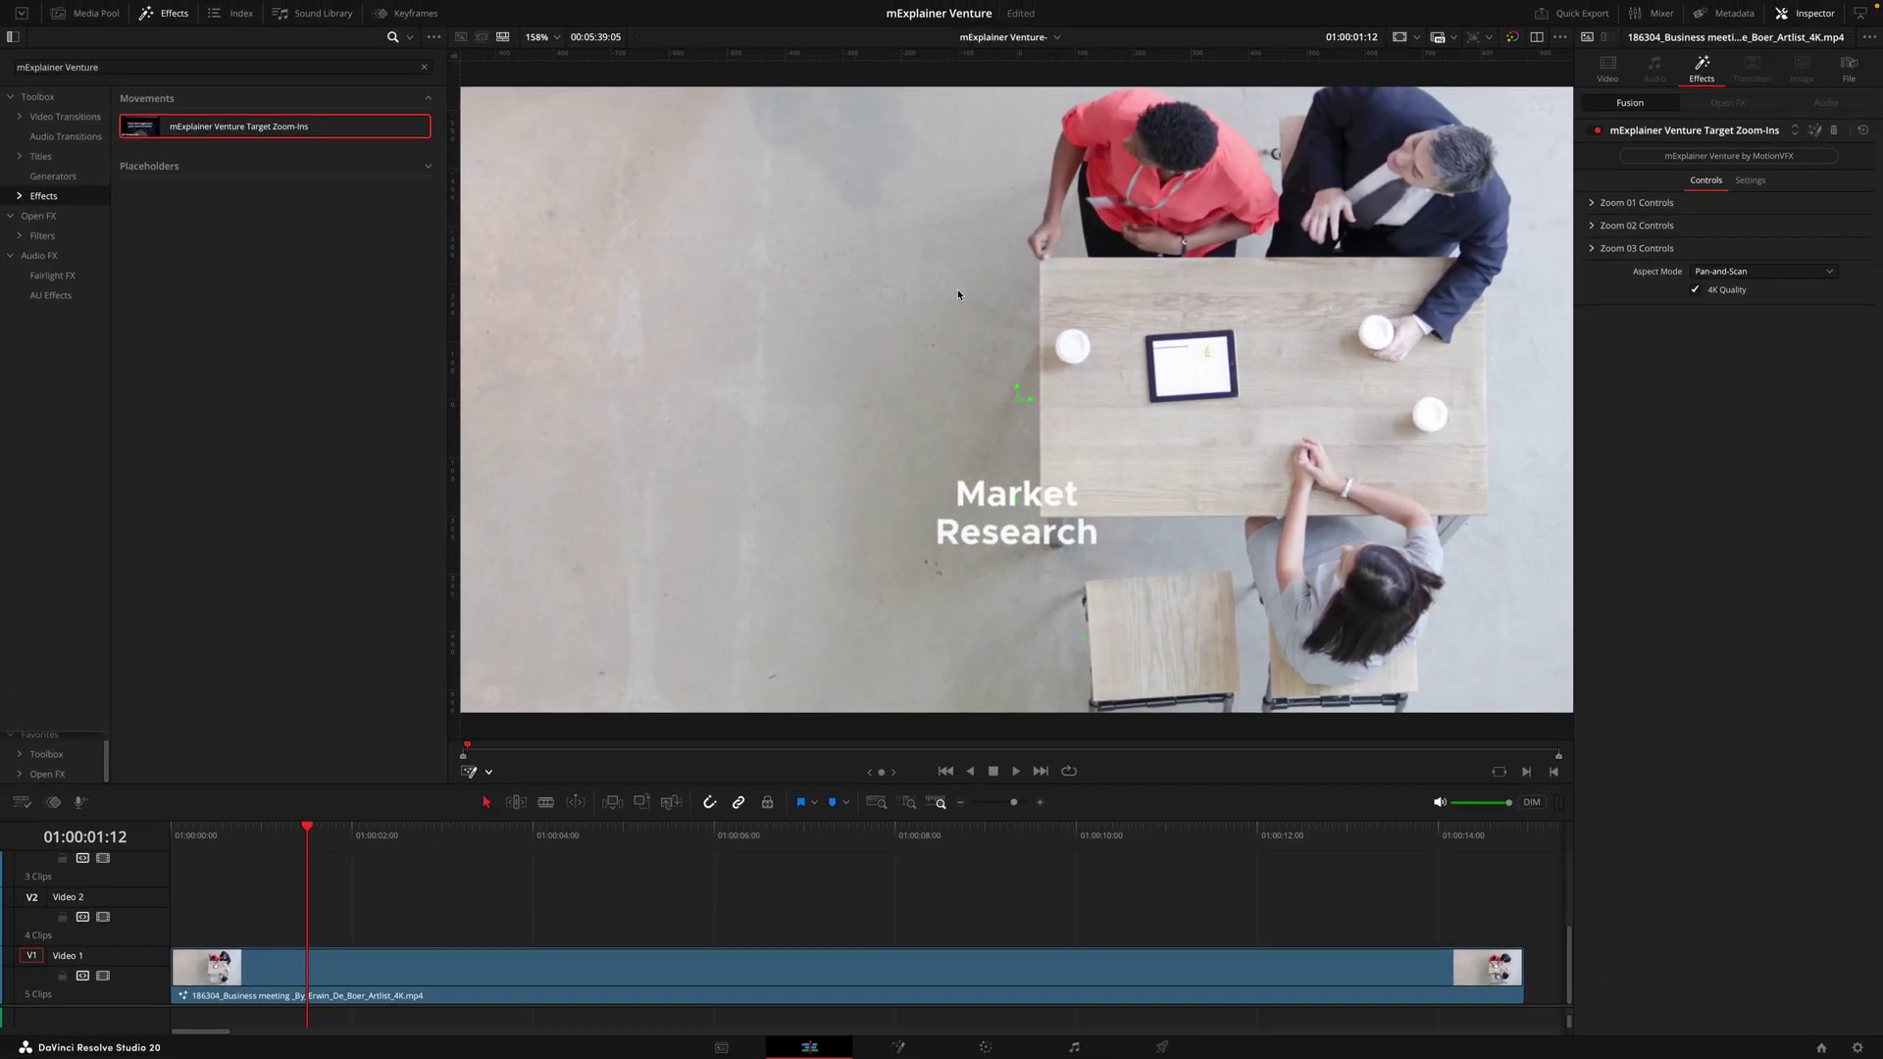
pyautogui.press('j')
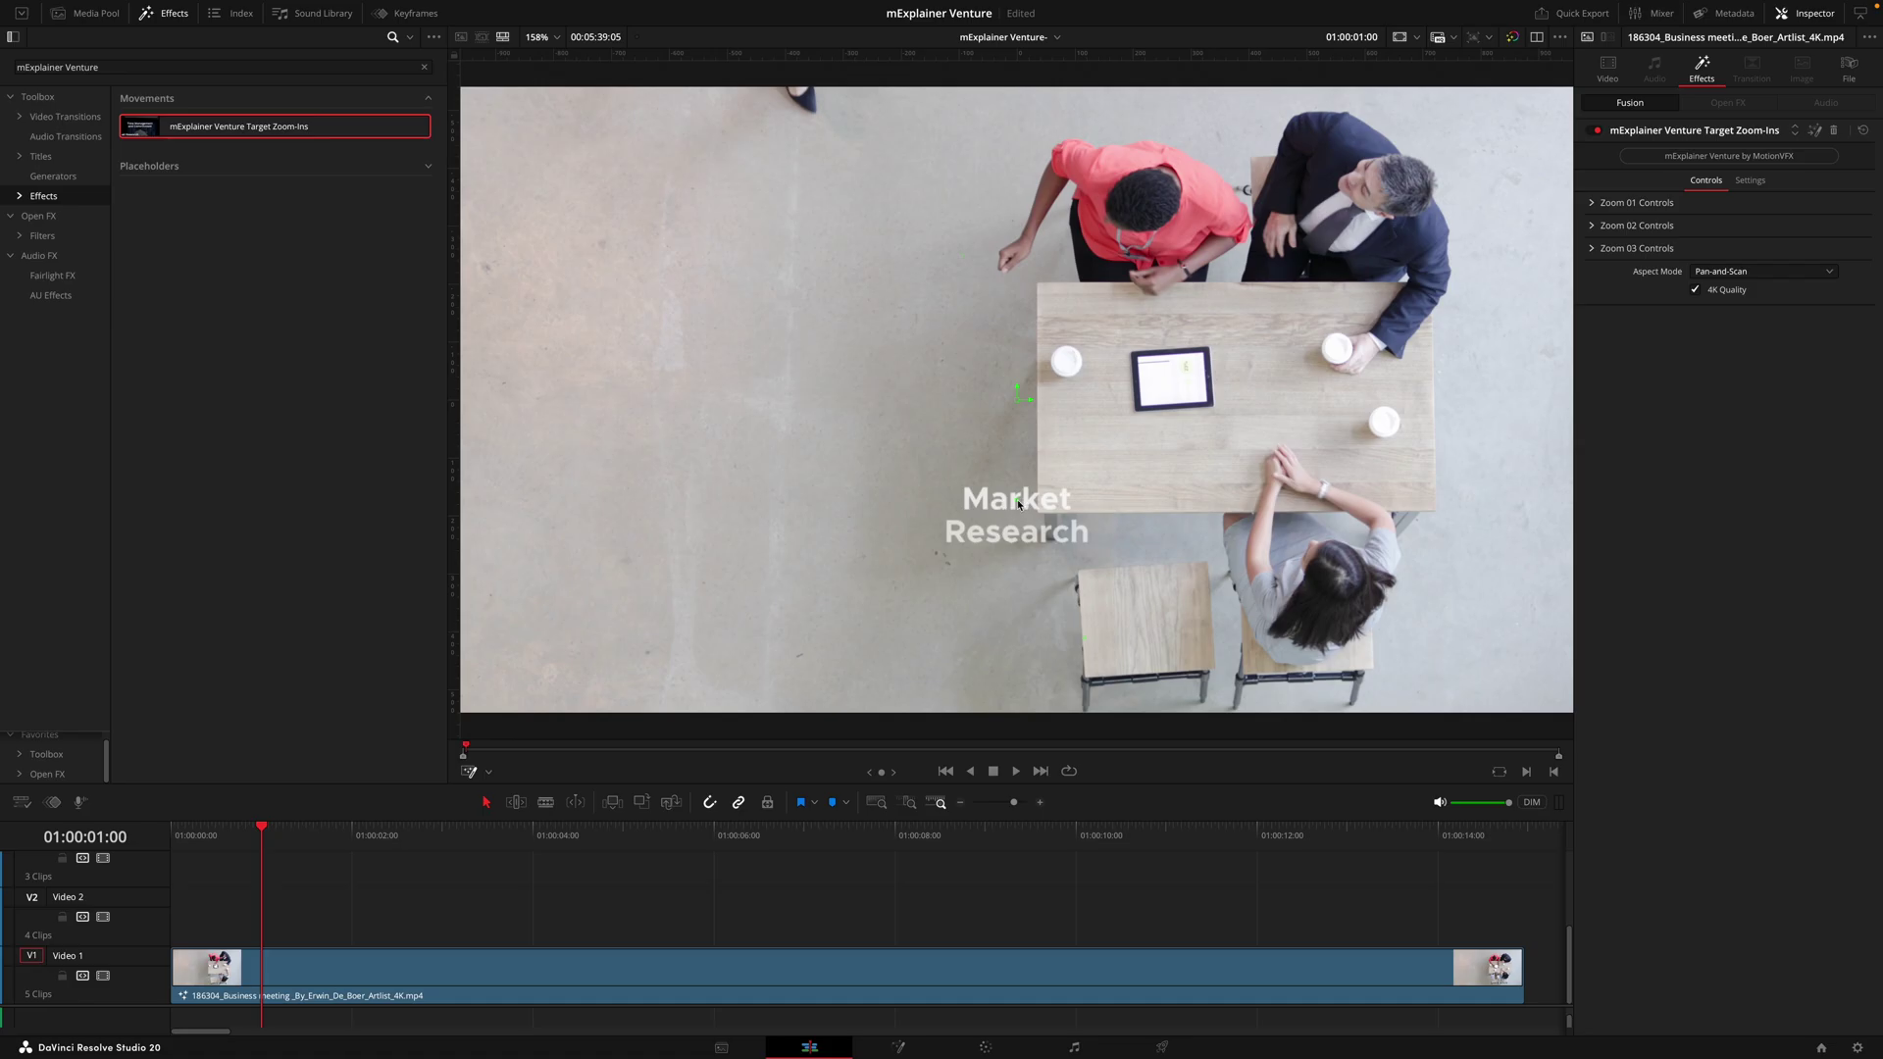
pyautogui.moveTo(985, 502); pyautogui.dragTo(707, 401)
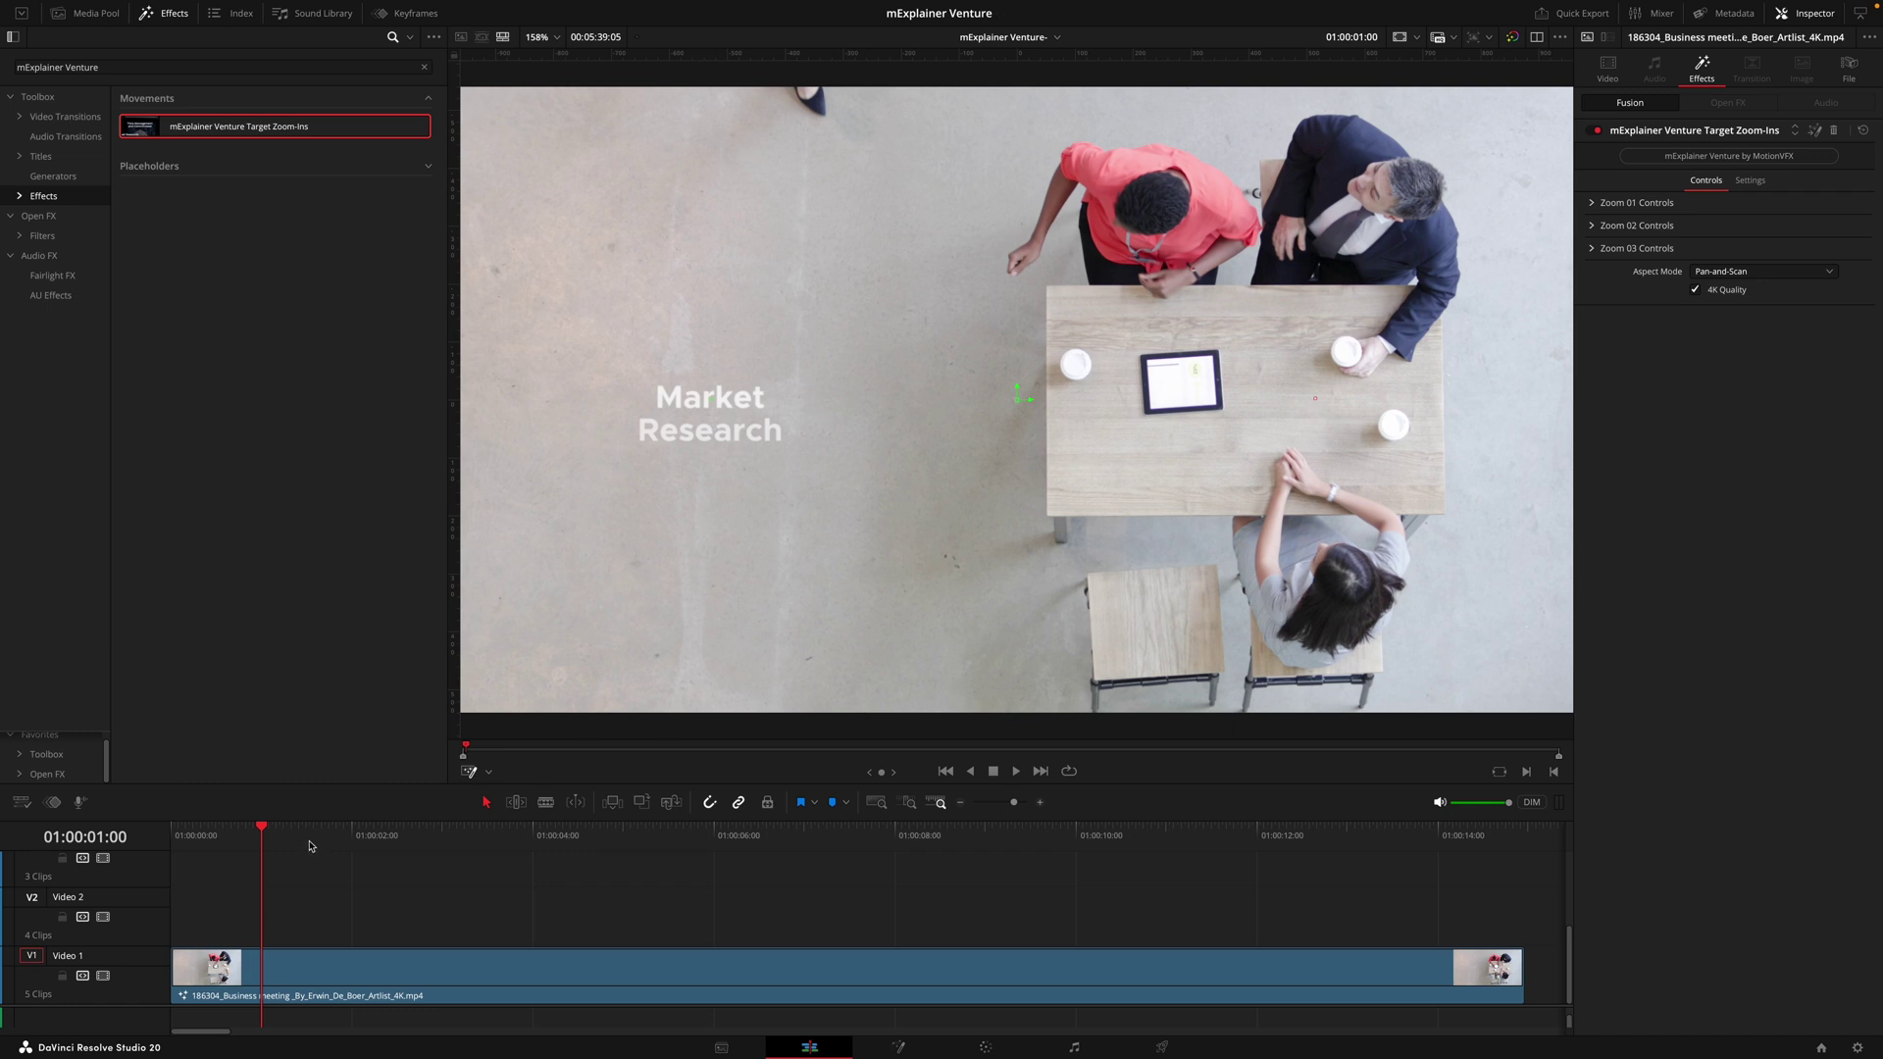
pyautogui.press('space')
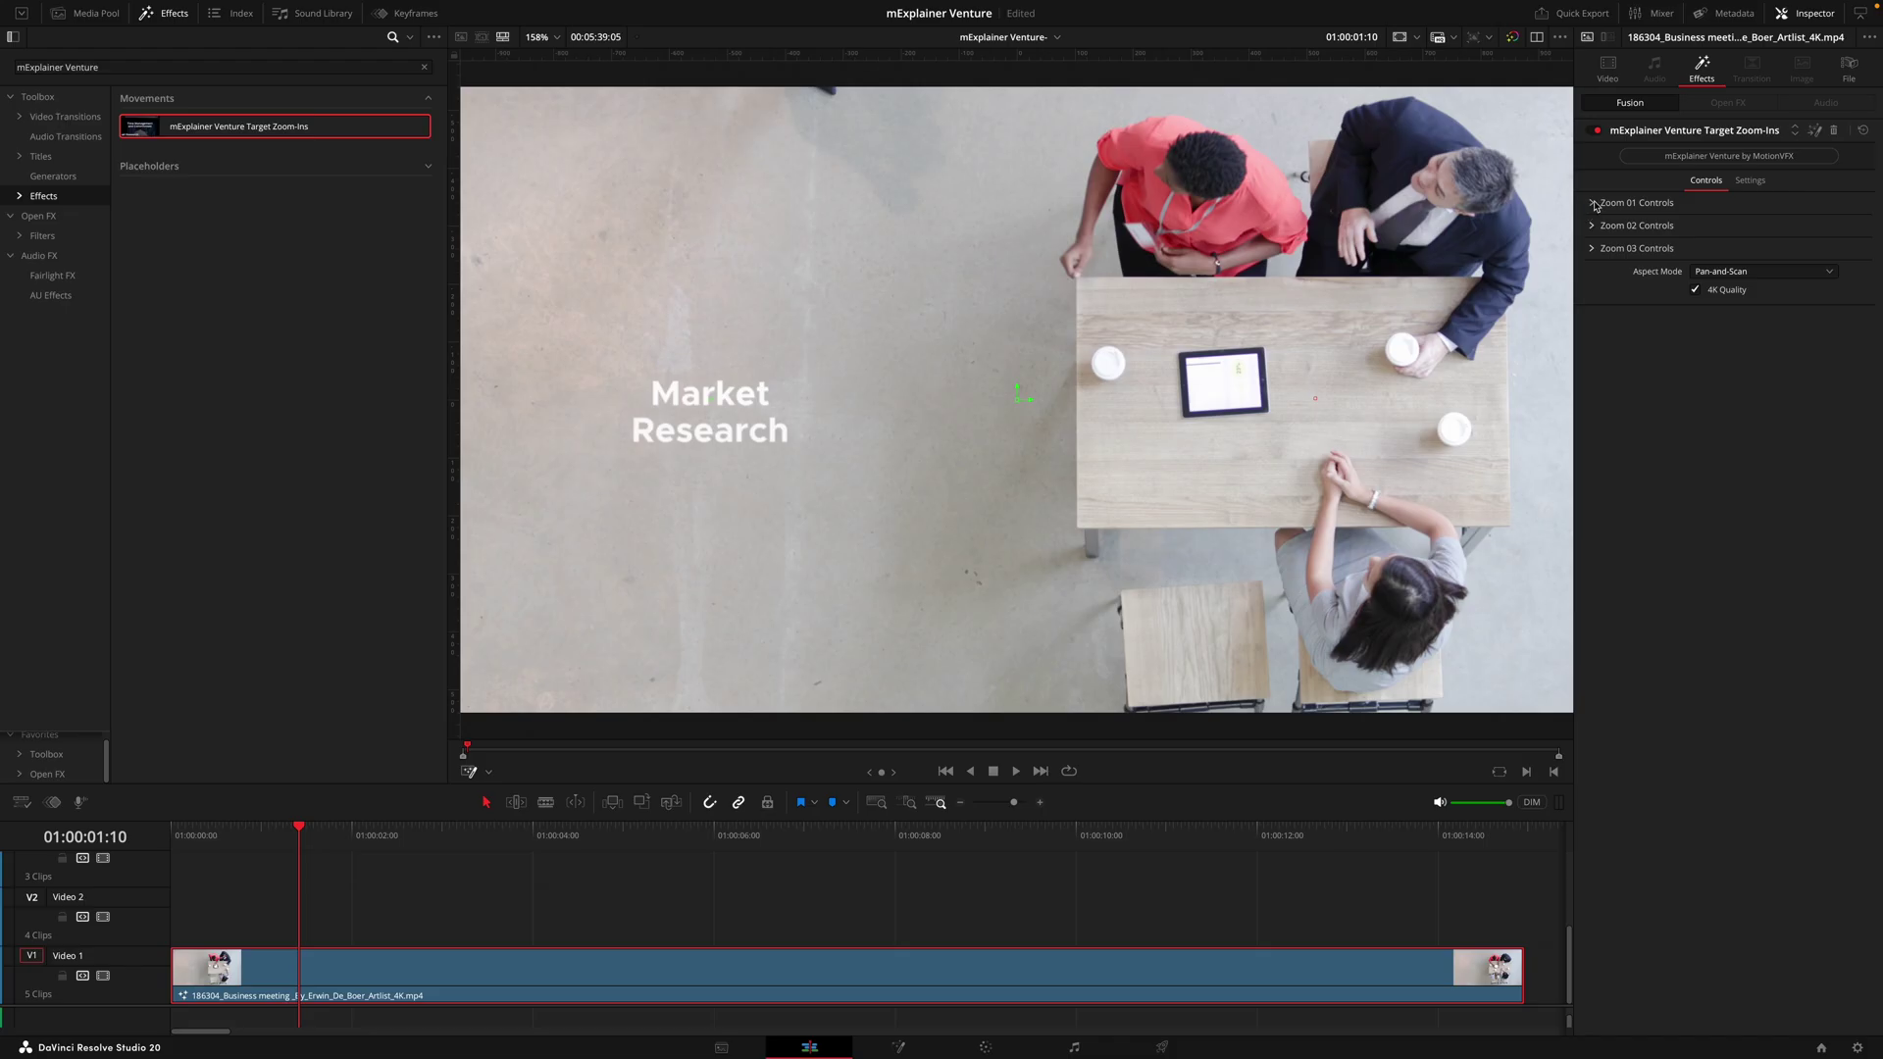
pyautogui.click(1593, 203)
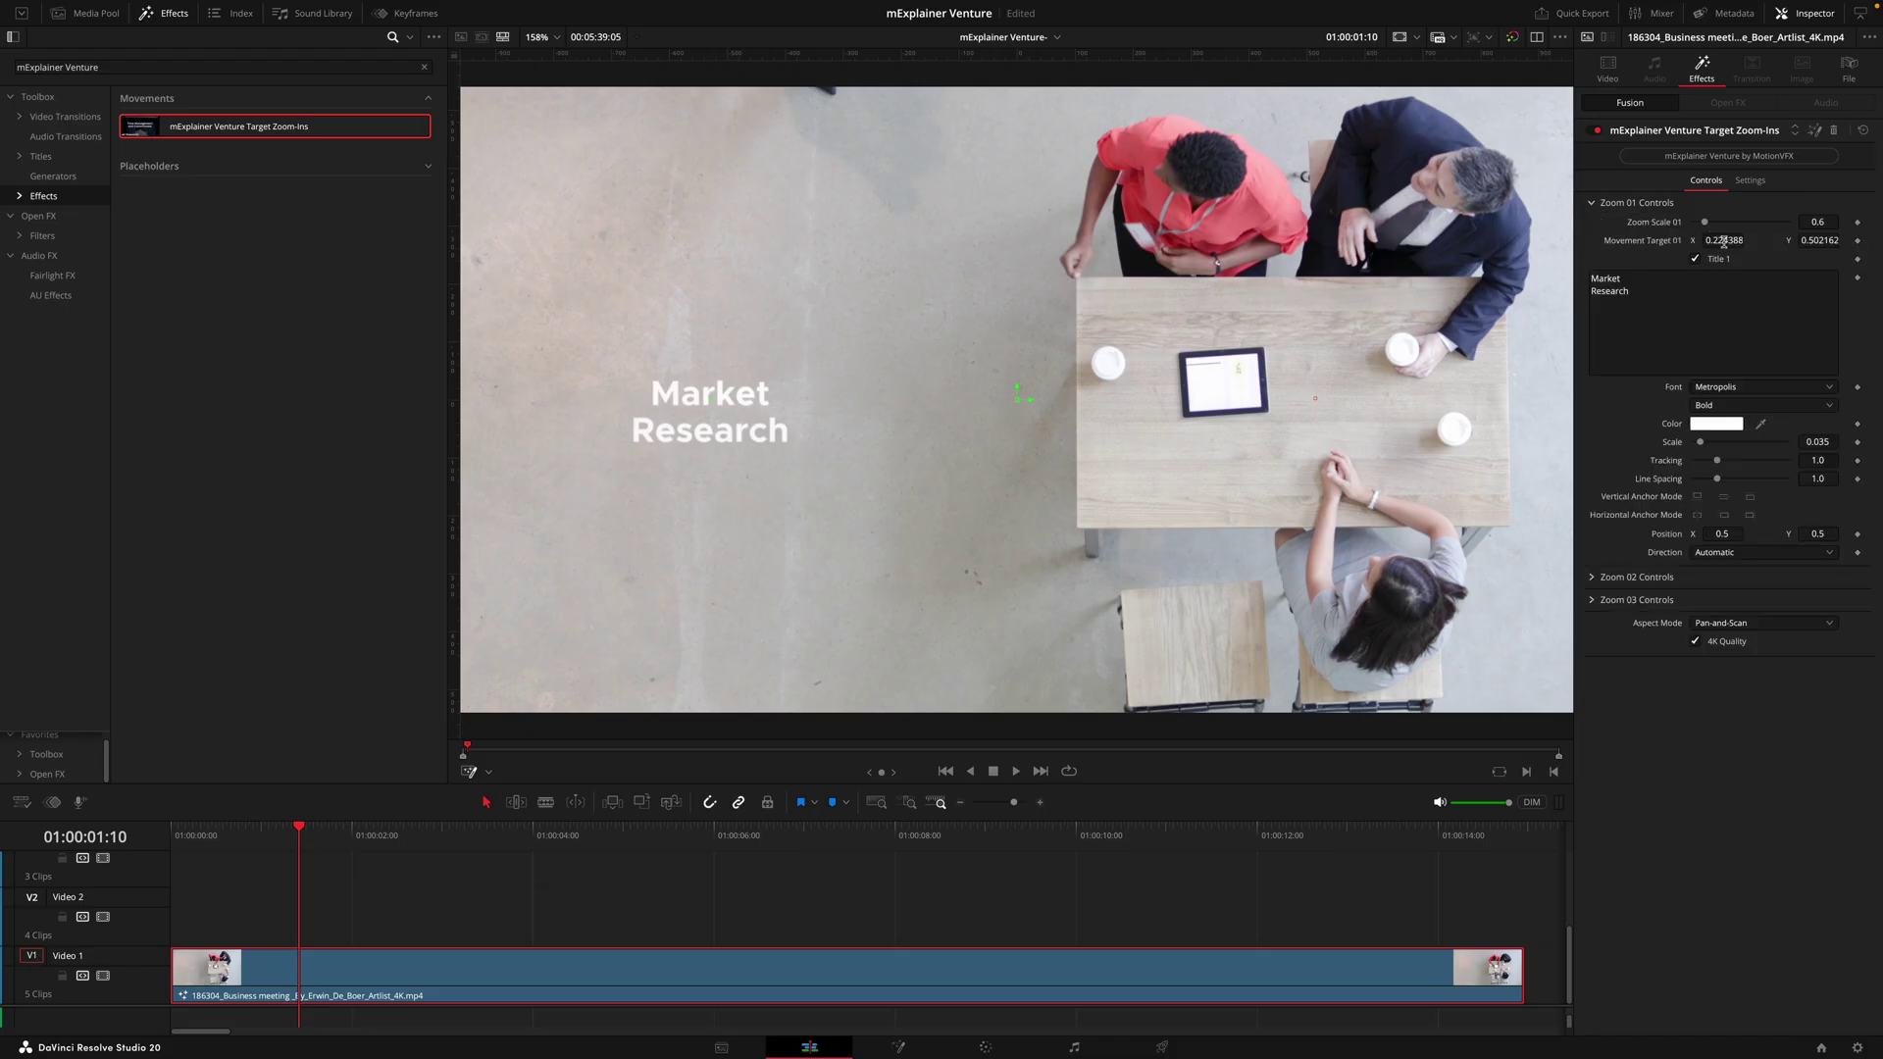
# Lower Zoom Scale 01 to 0.354 and Zoom Scale 02 to 0.709.
pyautogui.moveTo(1724, 240); pyautogui.dragTo(1736, 240)
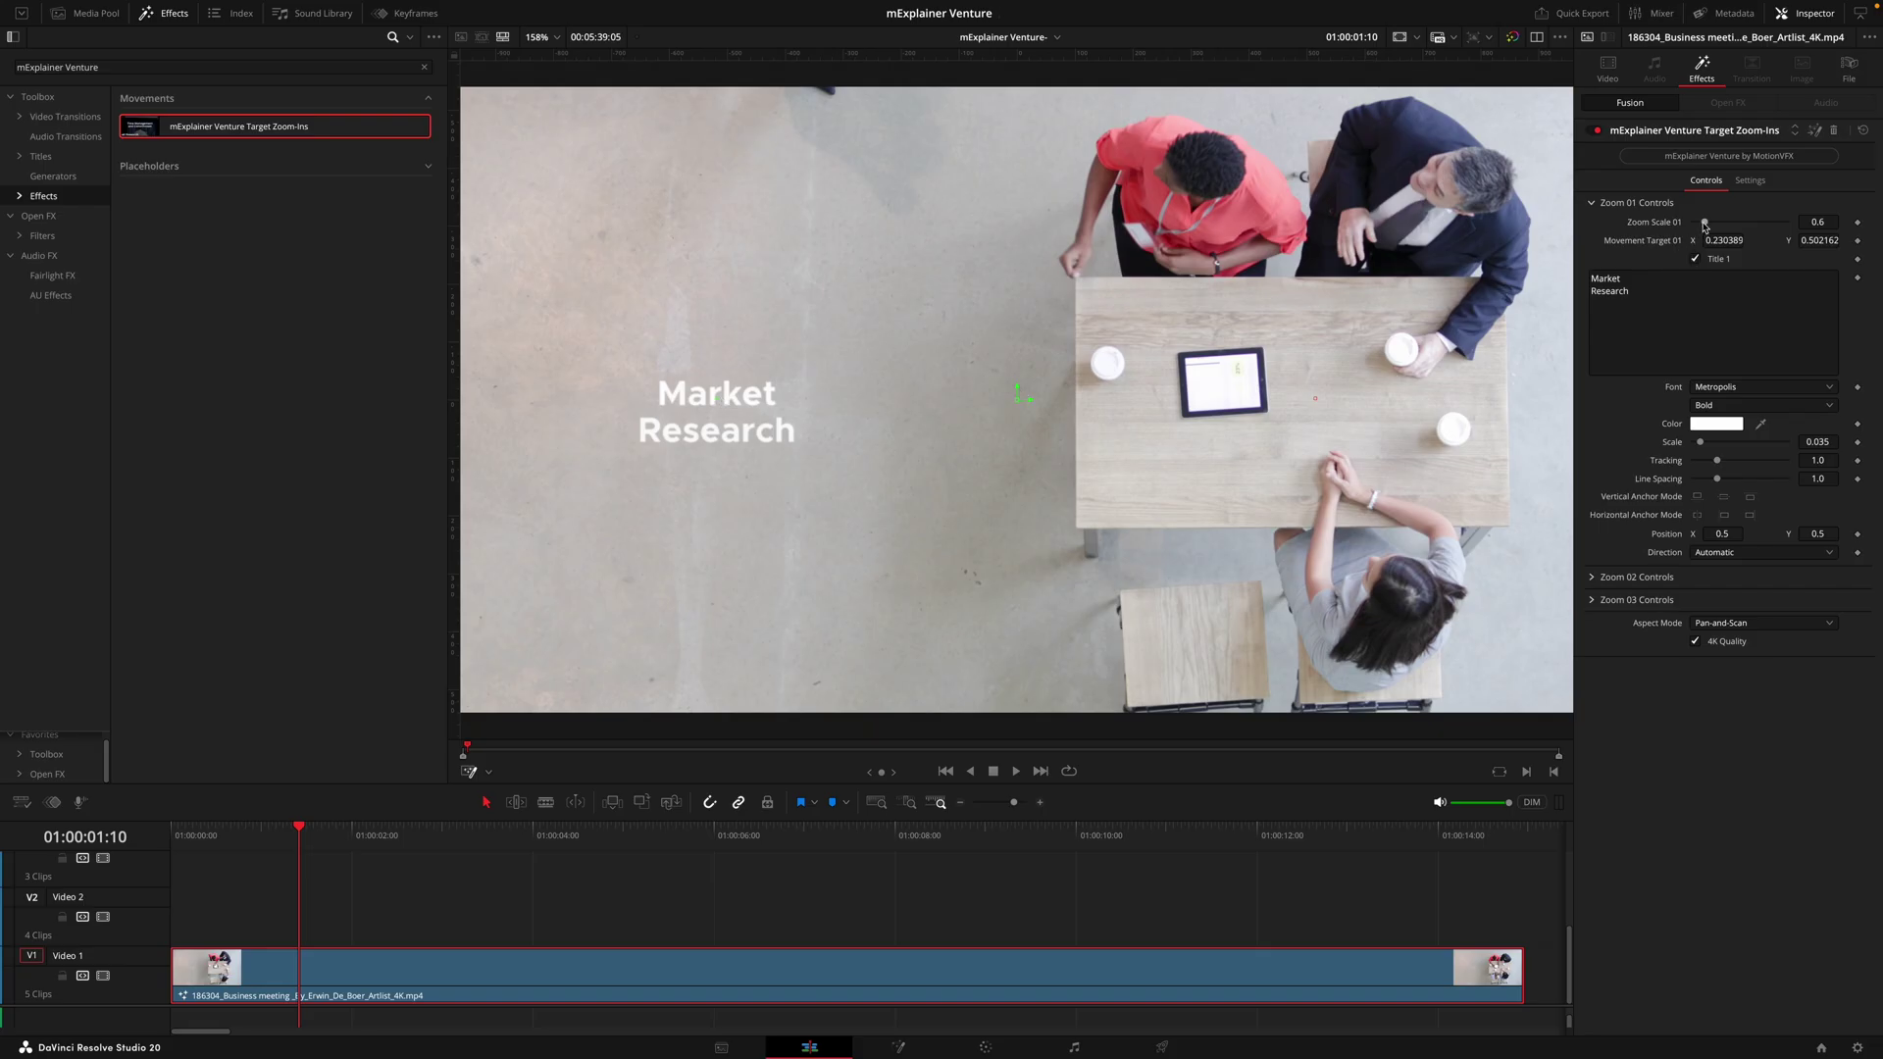
pyautogui.moveTo(1704, 223); pyautogui.dragTo(1700, 226)
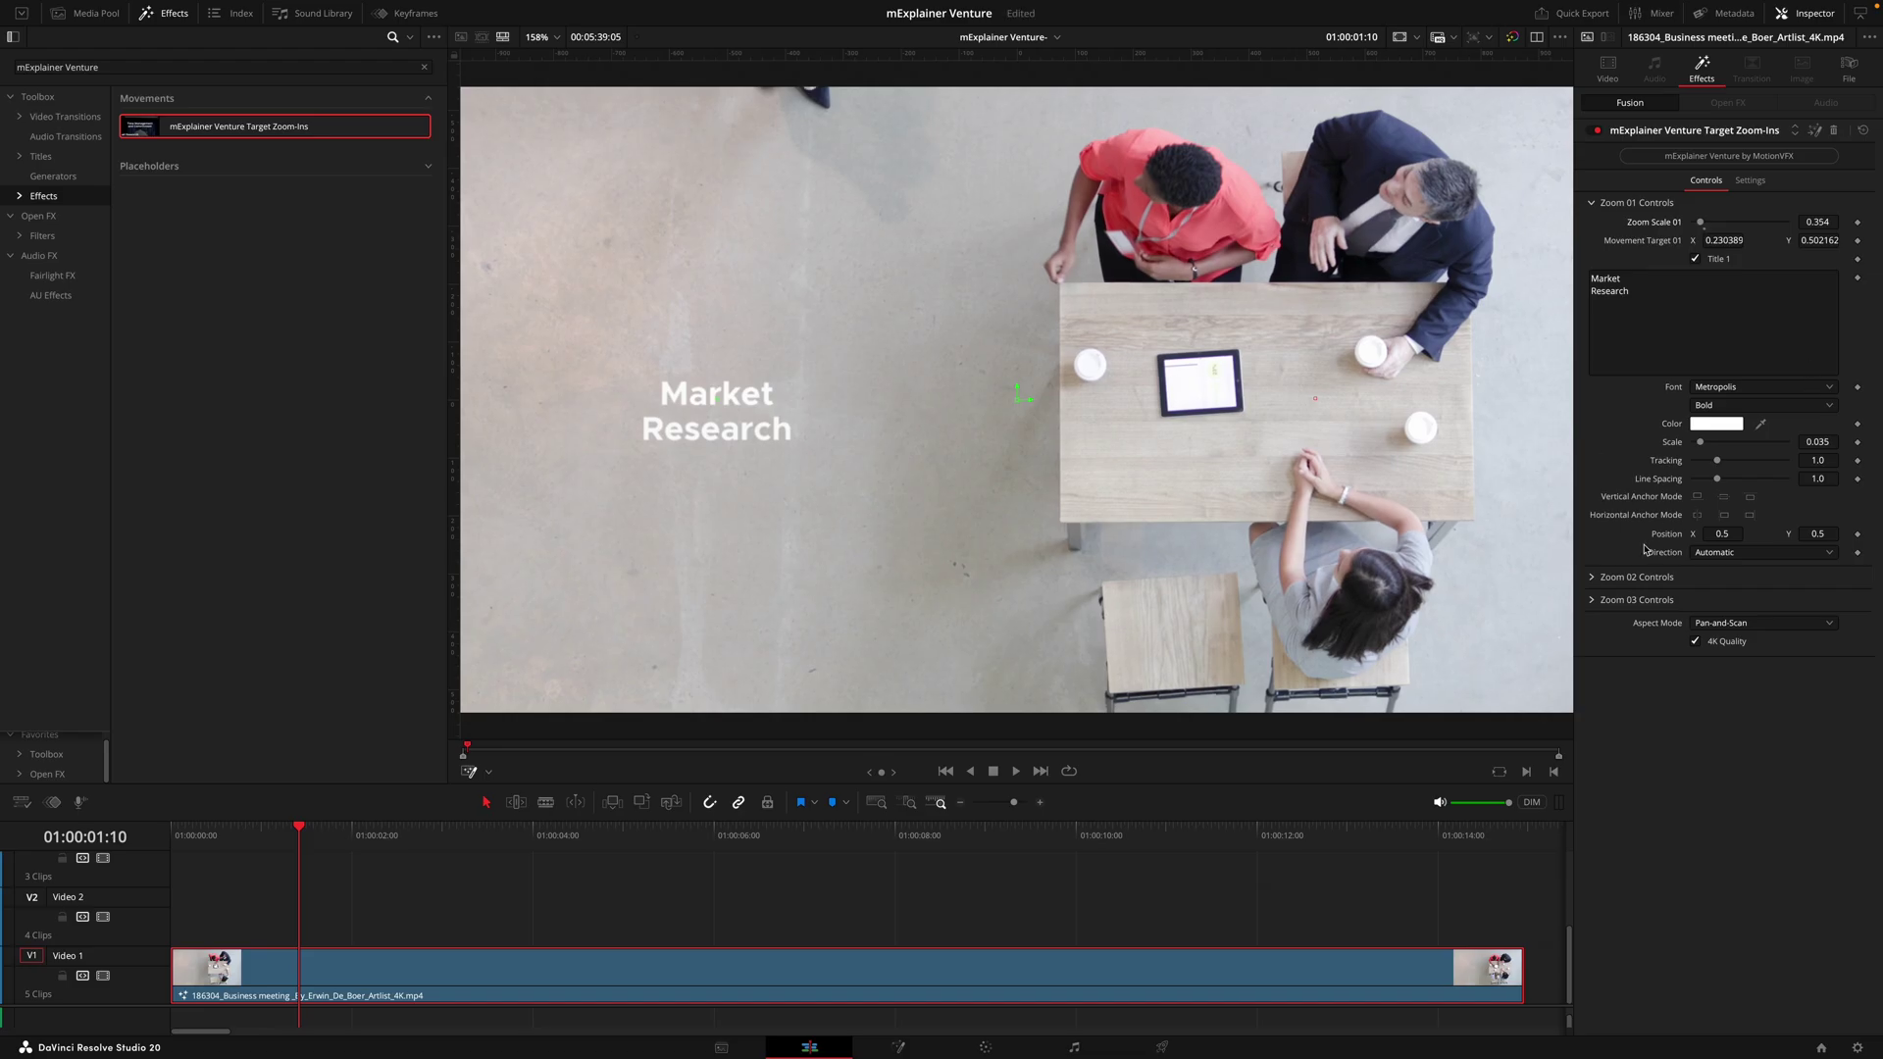
pyautogui.click(1598, 580)
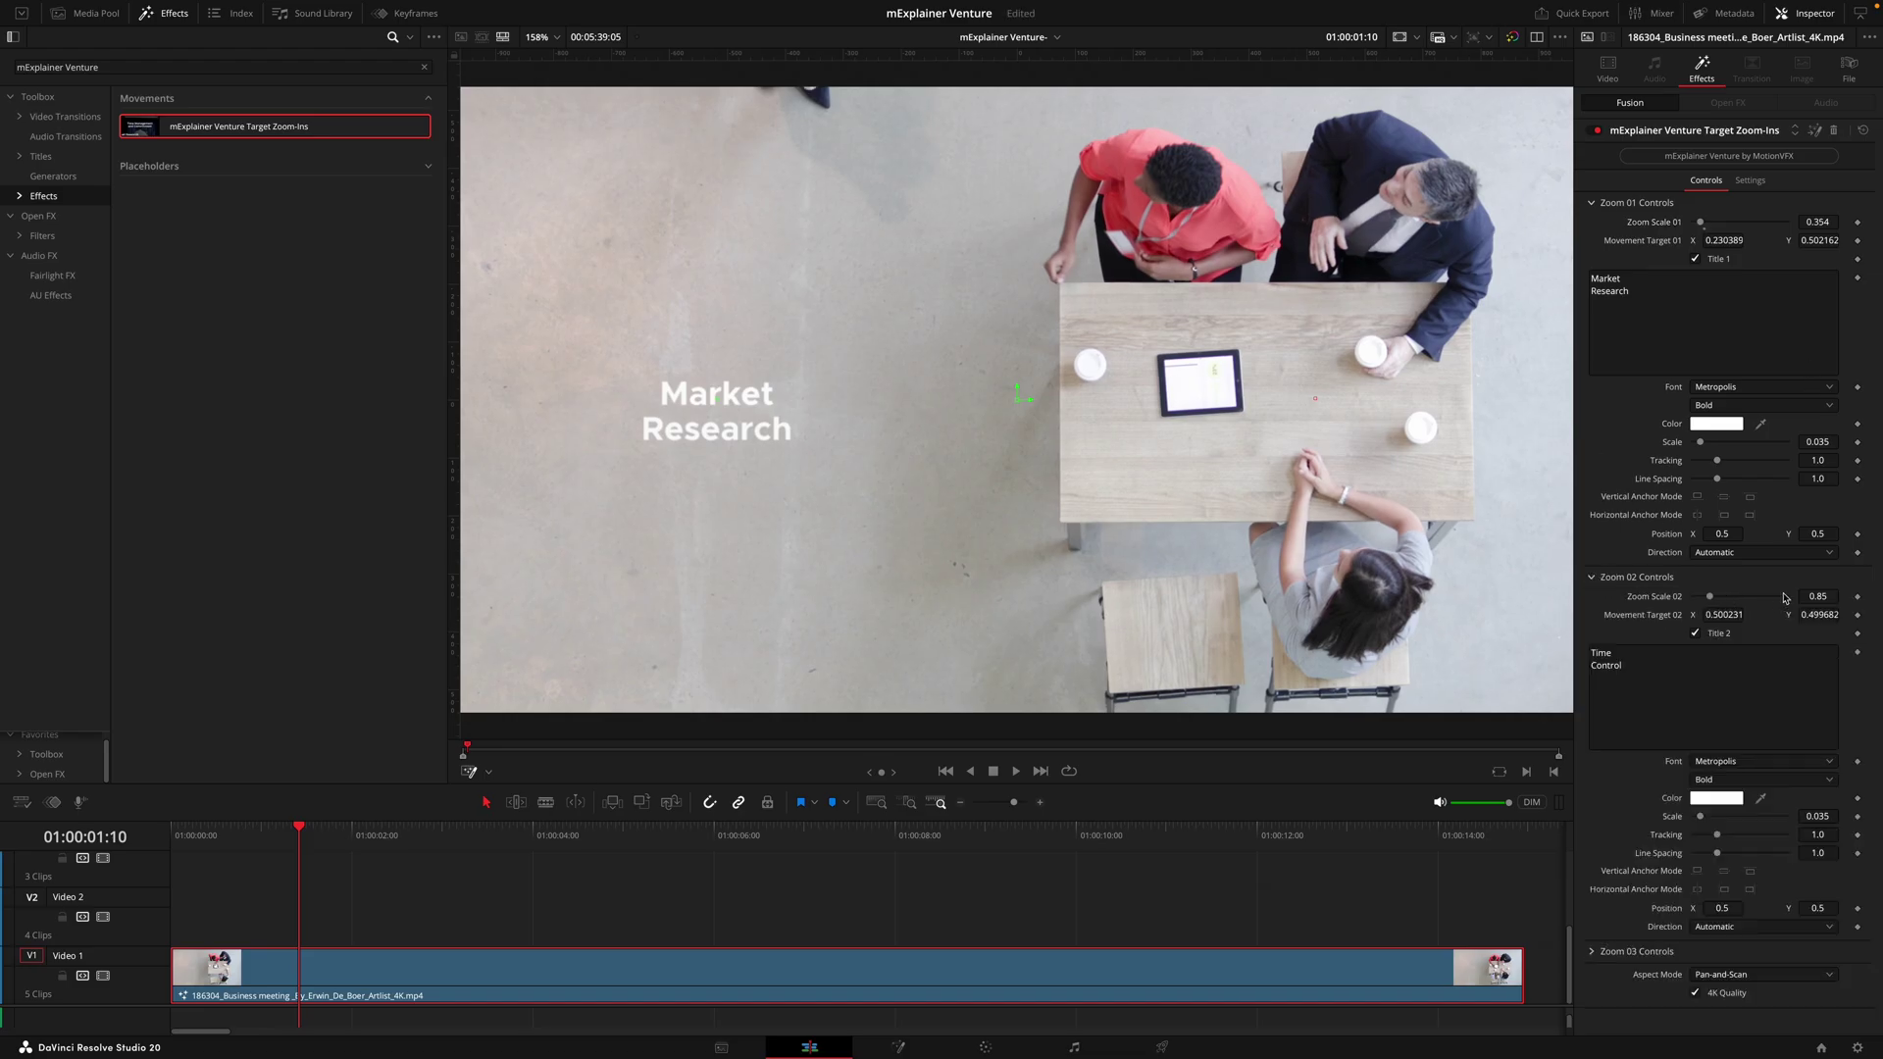
pyautogui.moveTo(1712, 600); pyautogui.dragTo(1709, 598)
pyautogui.click(1595, 952)
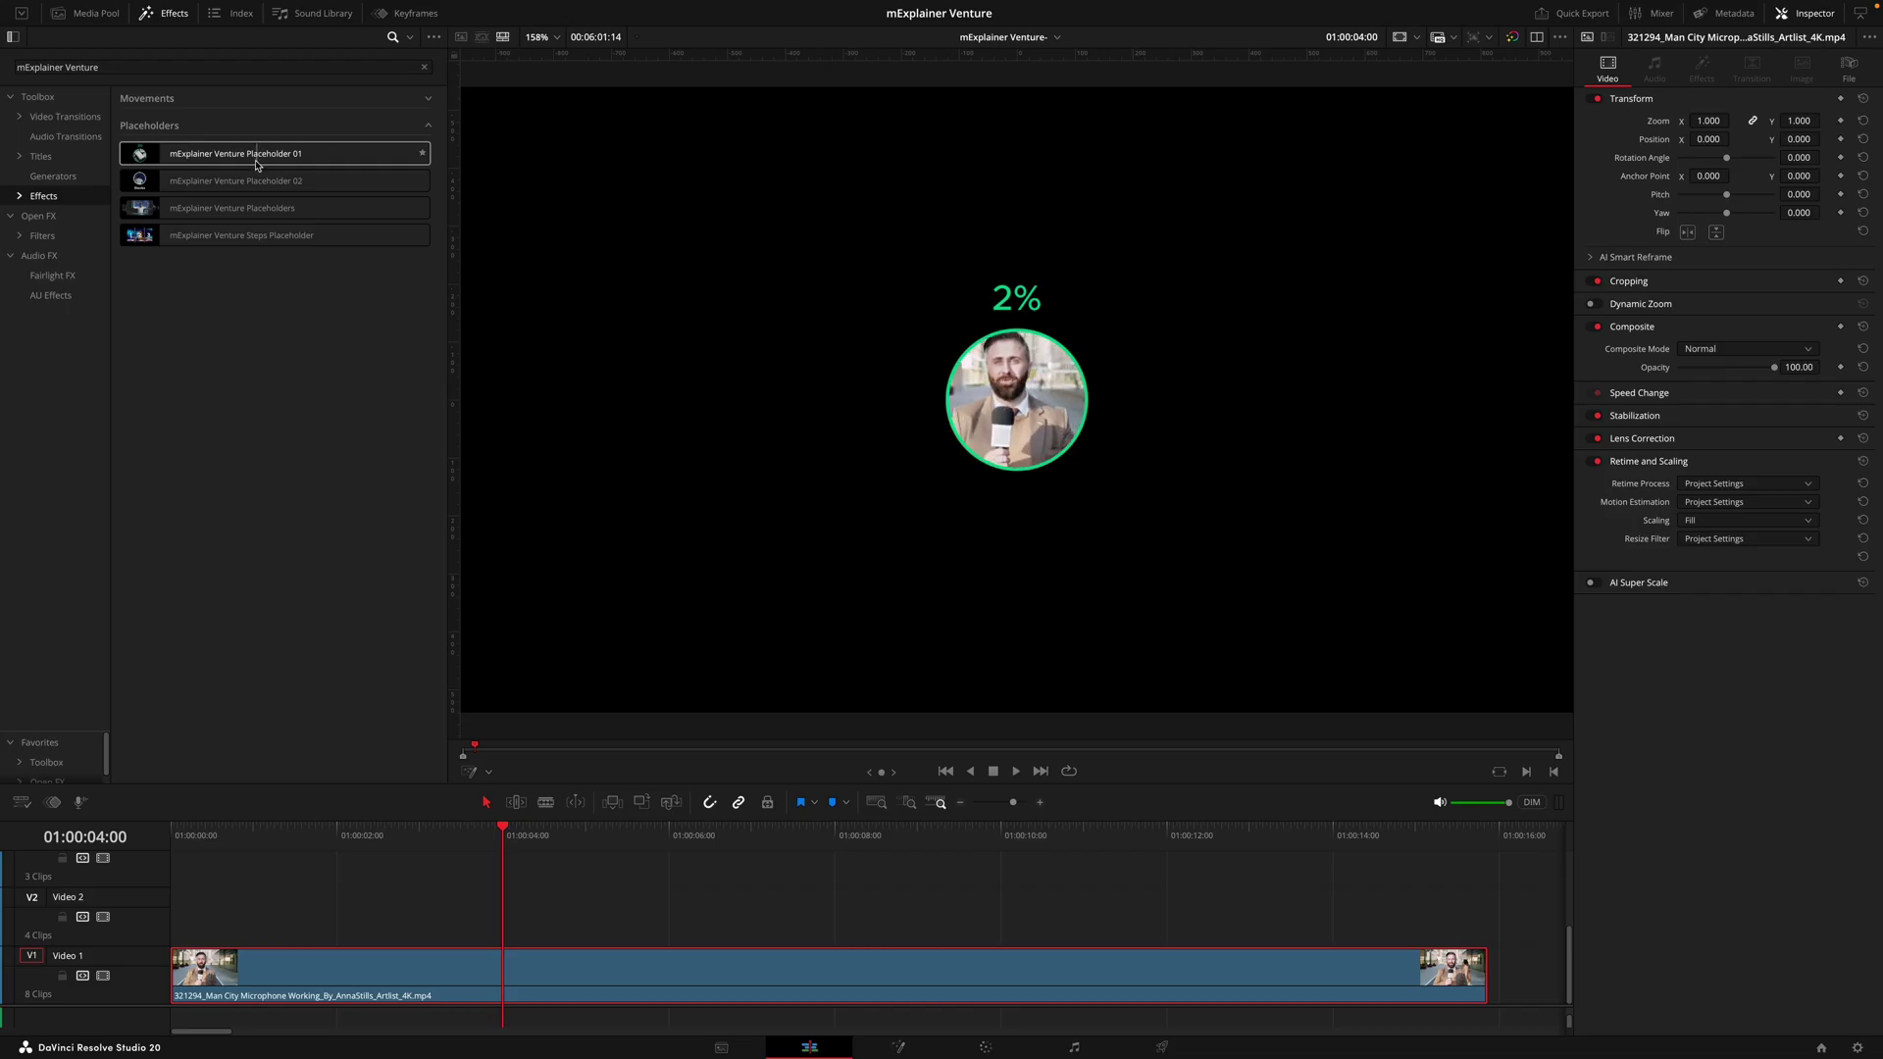
# Apply Placeholder 02 to the V1 speaker clip, then nudge the layout right and enlarge the circle slightly.
pyautogui.moveTo(299, 182); pyautogui.dragTo(595, 968)
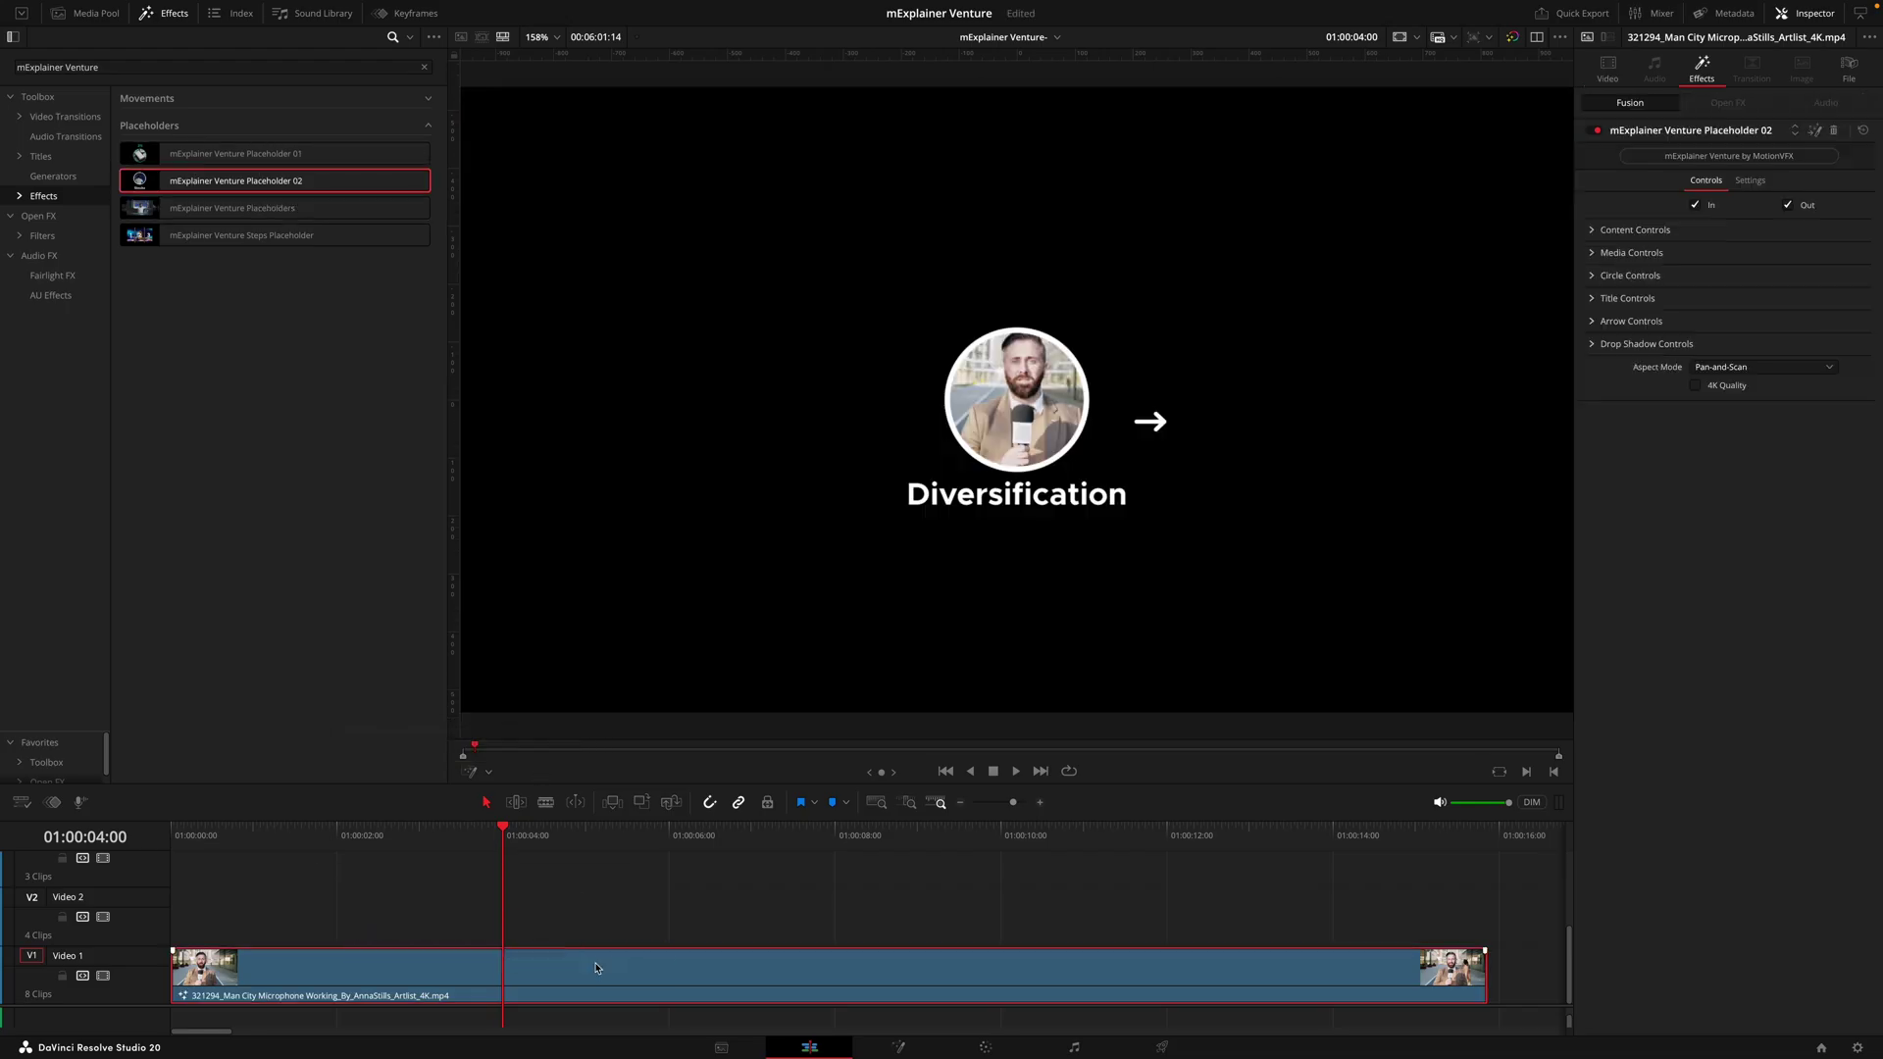
pyautogui.click(1592, 231)
pyautogui.moveTo(1723, 249); pyautogui.dragTo(1734, 249)
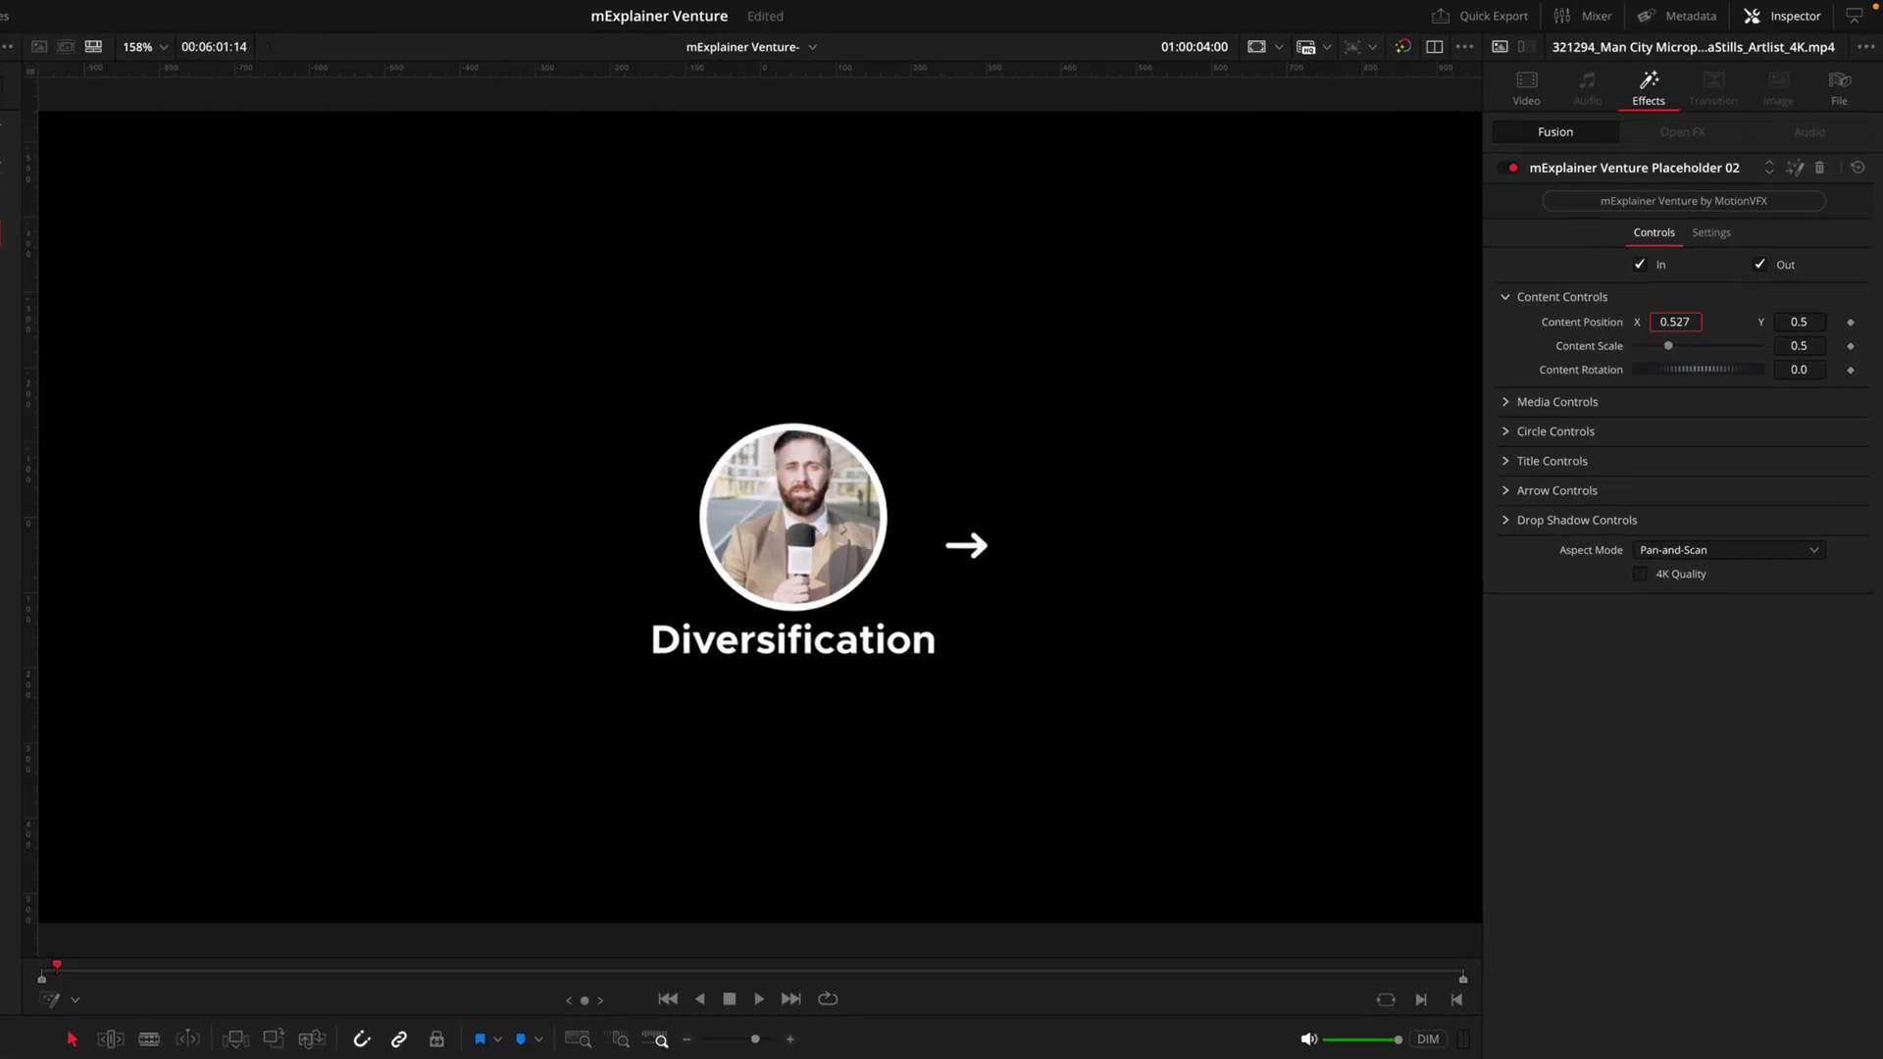
pyautogui.moveTo(1667, 345); pyautogui.dragTo(1696, 371)
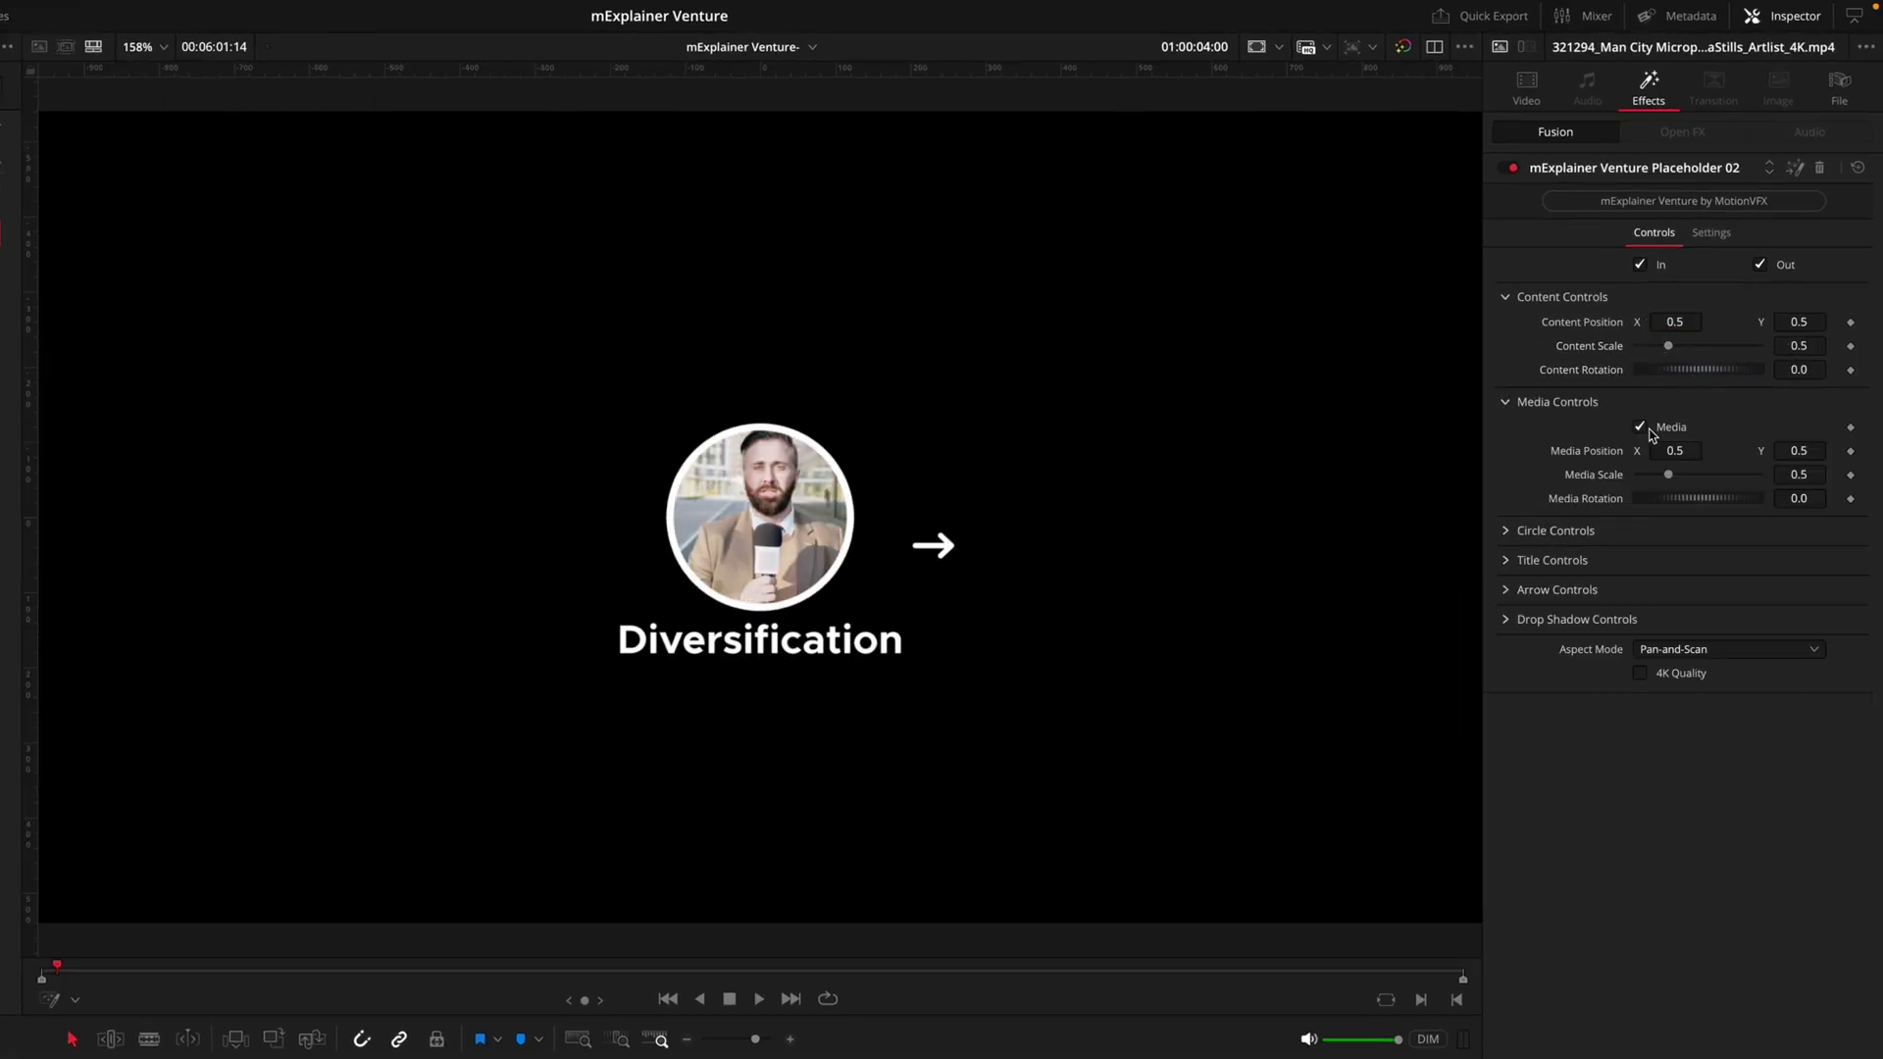
# Reframe the speaker's face in the circle with Media Position 0.484/0.355 and Media Scale 0.77.
pyautogui.moveTo(1674, 450); pyautogui.dragTo(1659, 450)
pyautogui.moveTo(1824, 458); pyautogui.dragTo(1794, 457)
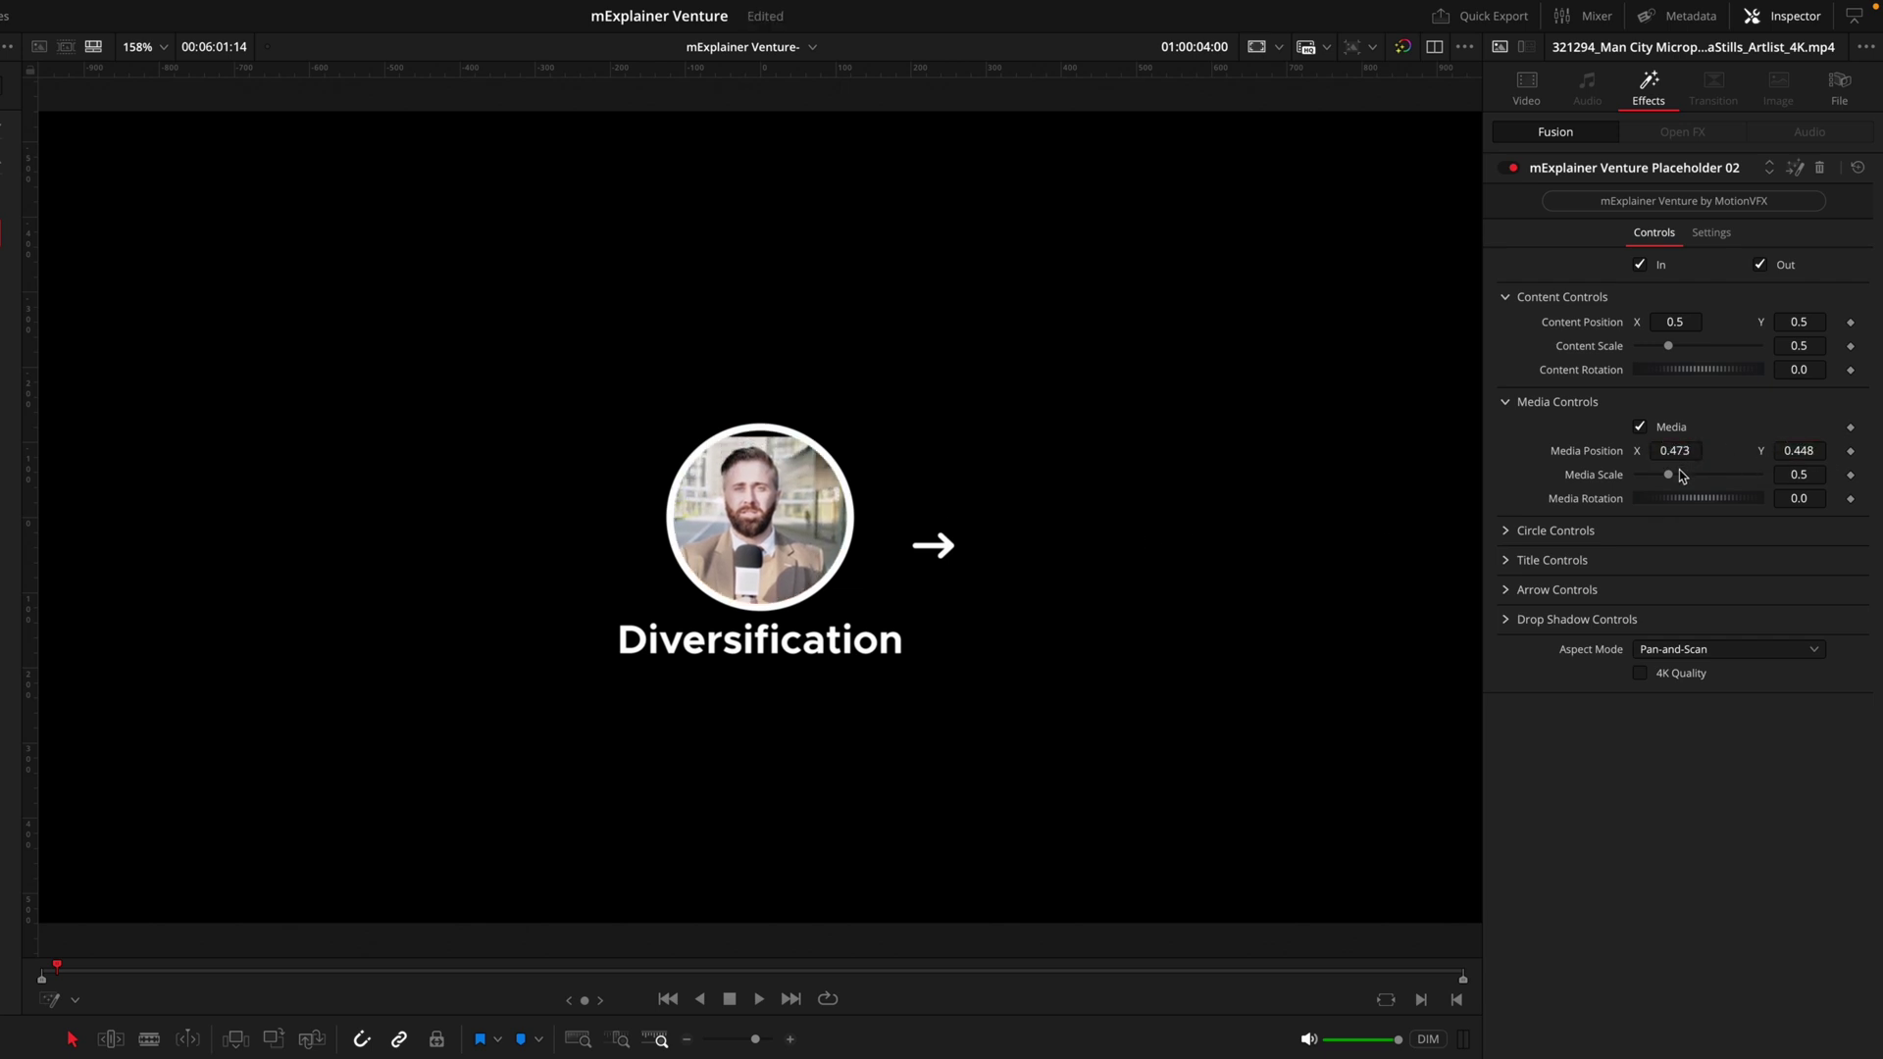
pyautogui.moveTo(1681, 474); pyautogui.dragTo(1688, 477)
pyautogui.moveTo(1822, 450); pyautogui.dragTo(1789, 450)
pyautogui.moveTo(1674, 450); pyautogui.dragTo(1686, 450)
# Shift the circle slightly left, then review the title and arrow settings.
pyautogui.click(1510, 531)
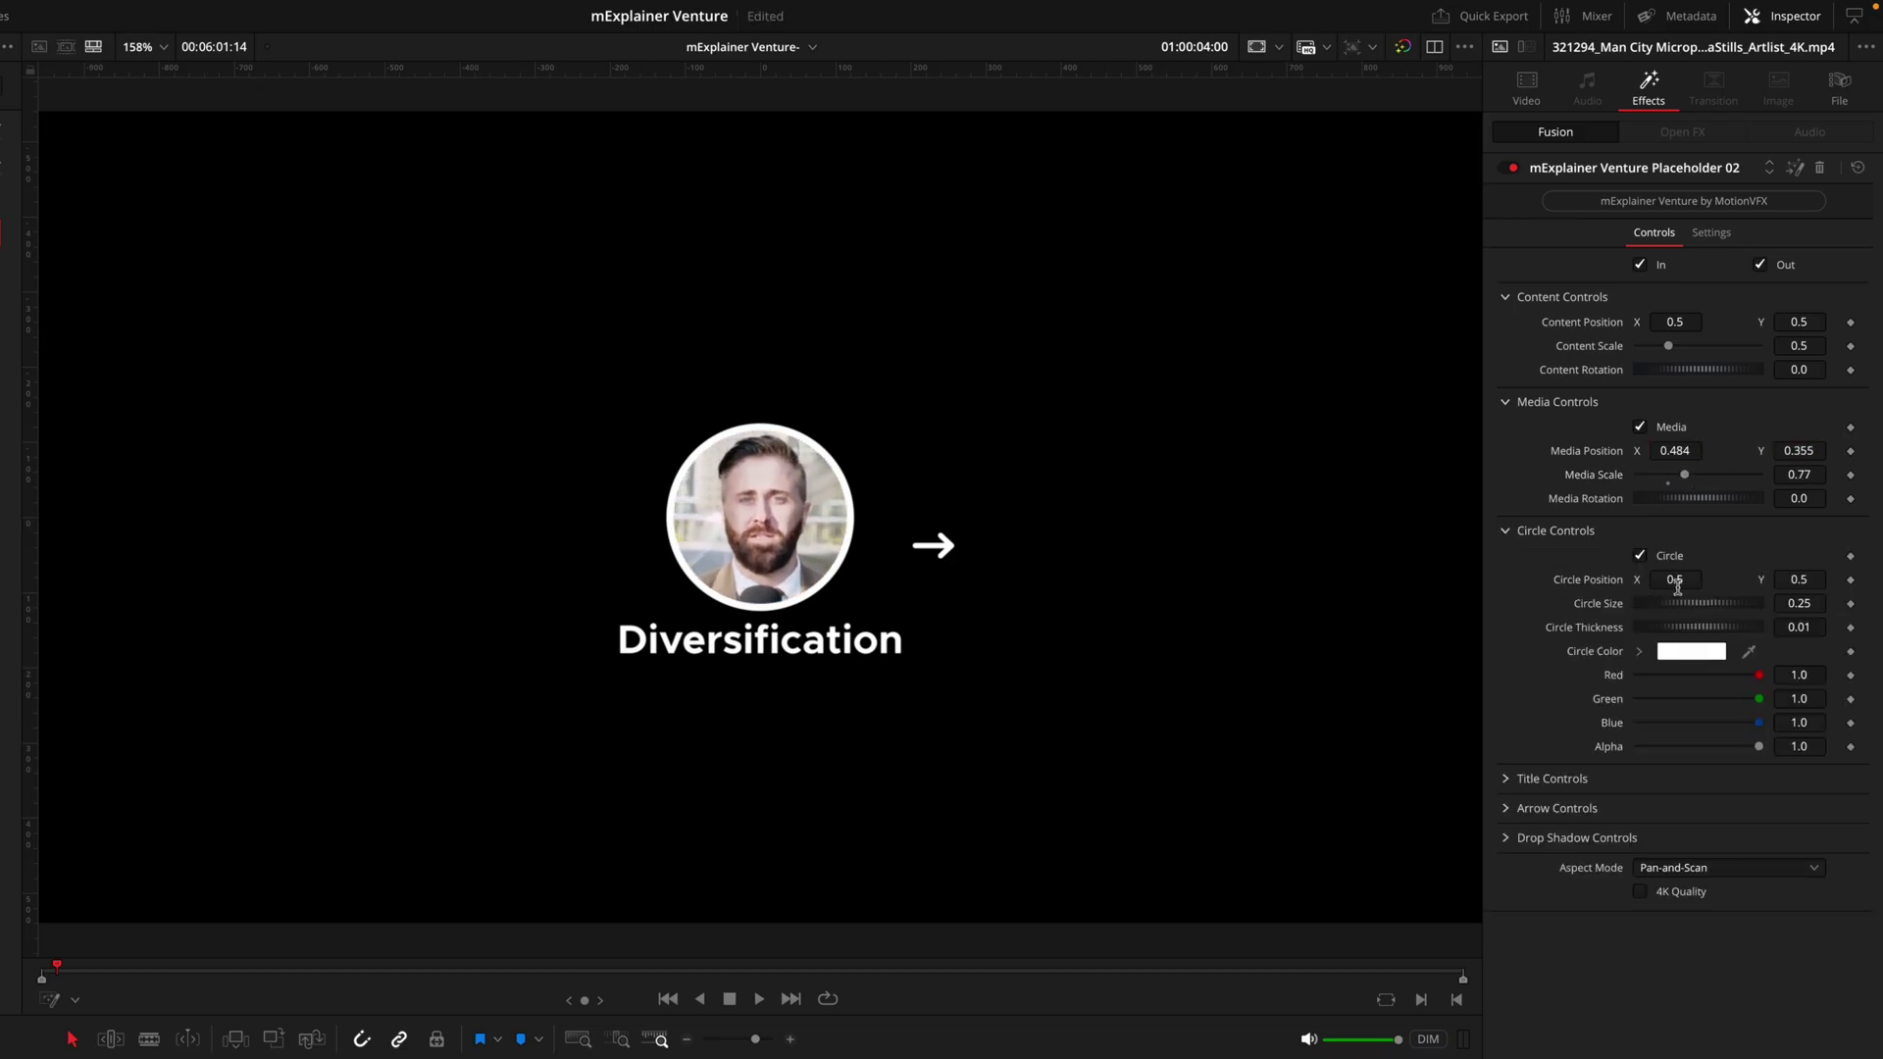
pyautogui.moveTo(1677, 581); pyautogui.dragTo(1779, 583)
pyautogui.click(1507, 530)
pyautogui.click(1510, 560)
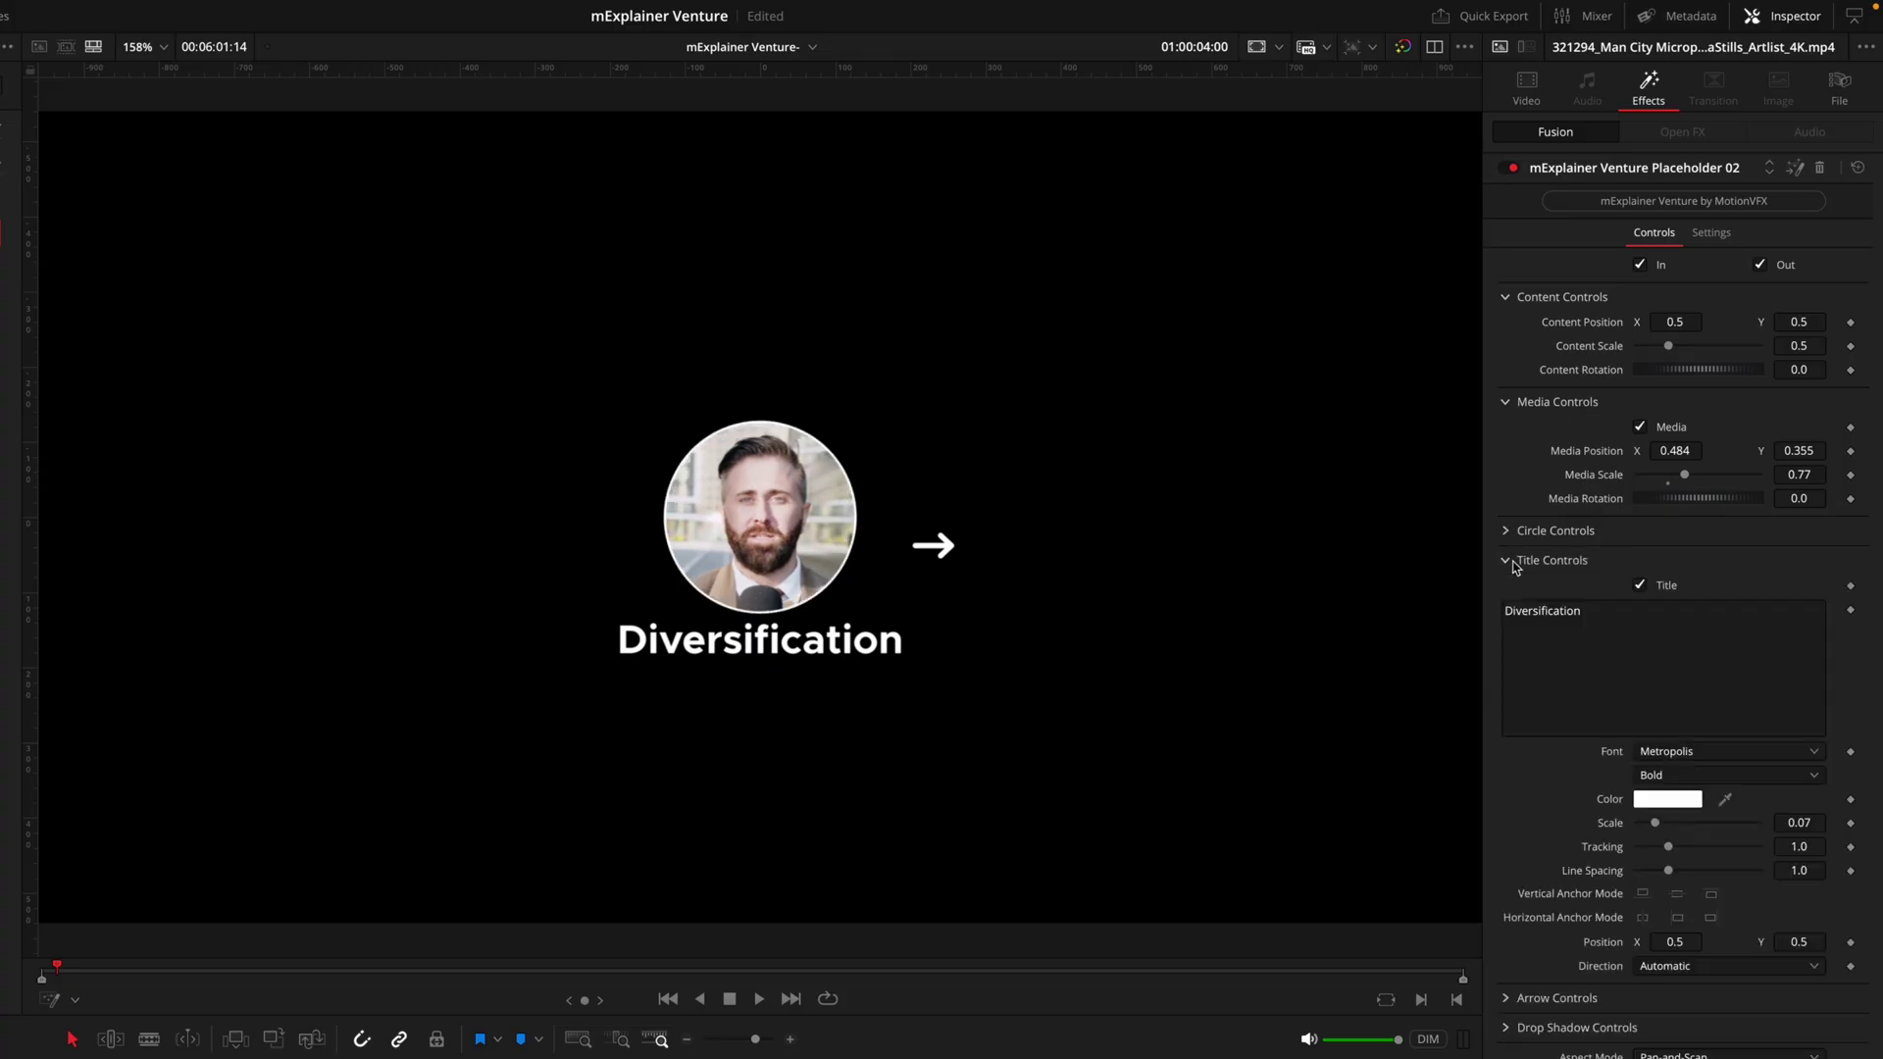
pyautogui.click(1508, 561)
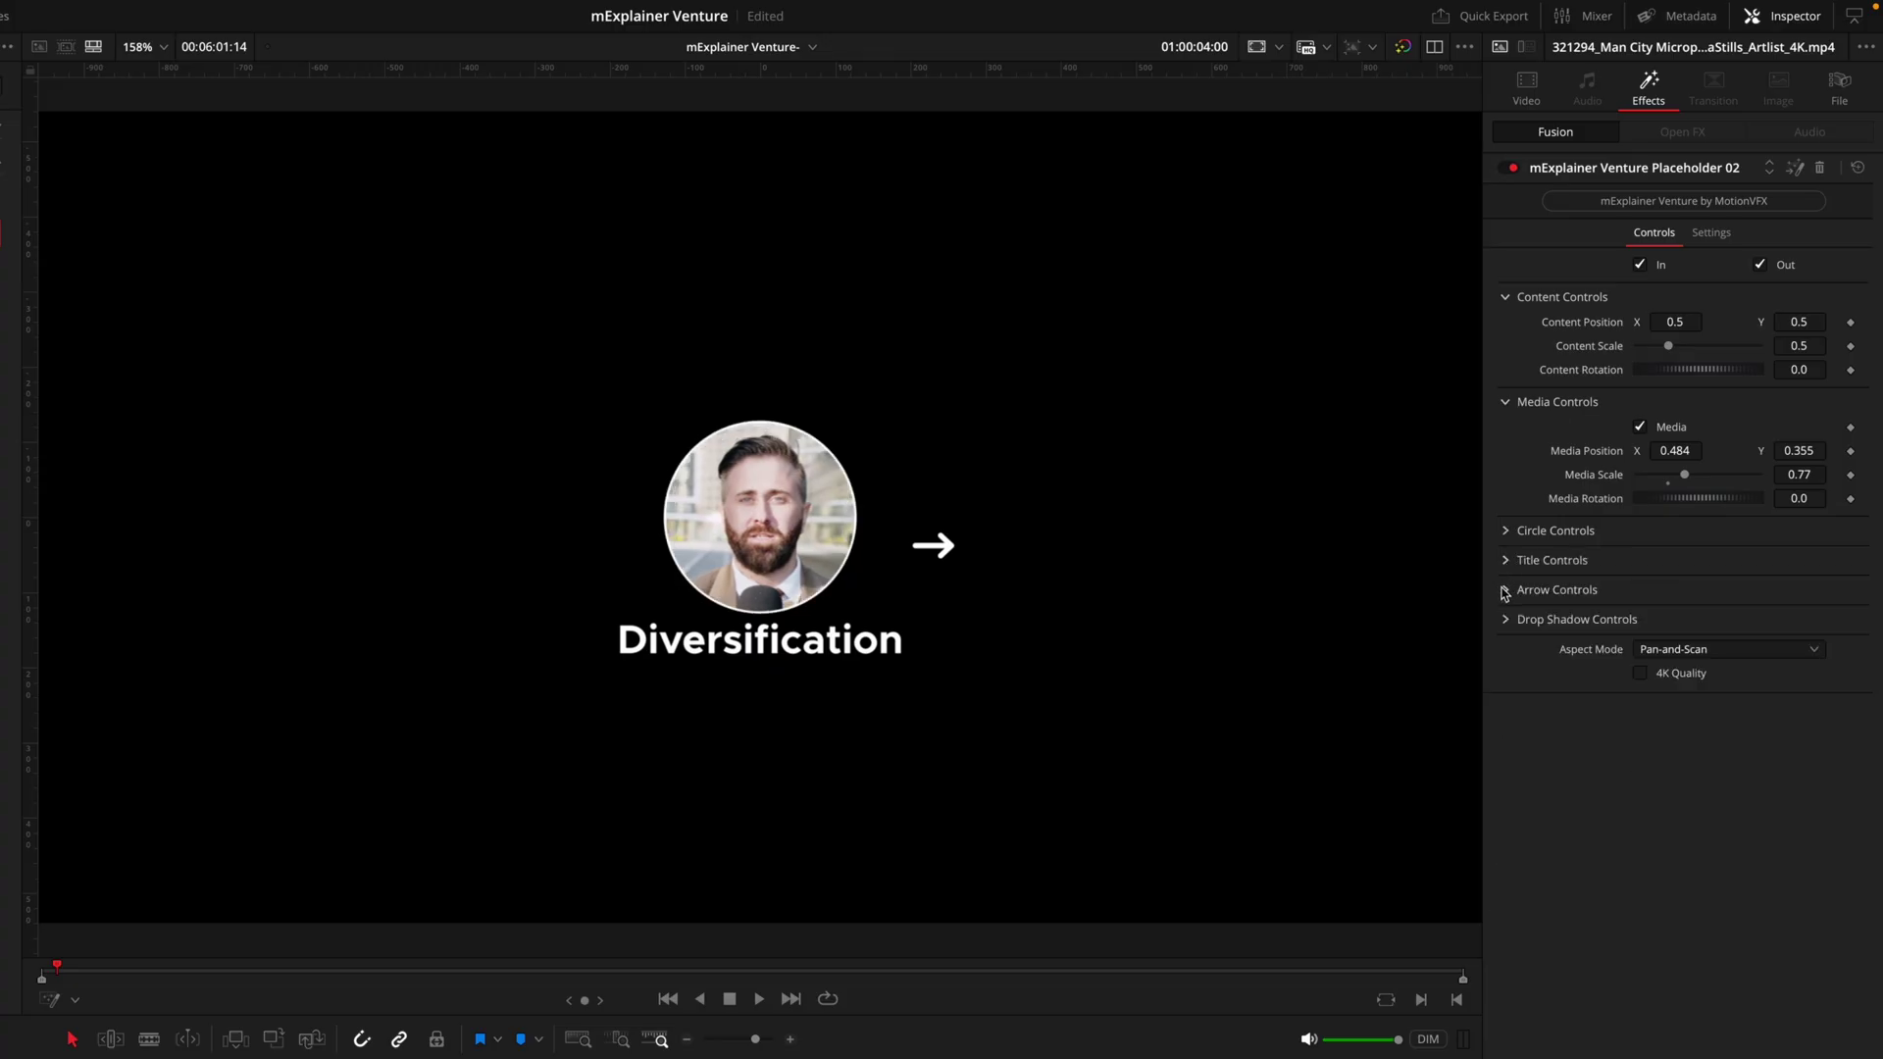
pyautogui.click(1505, 592)
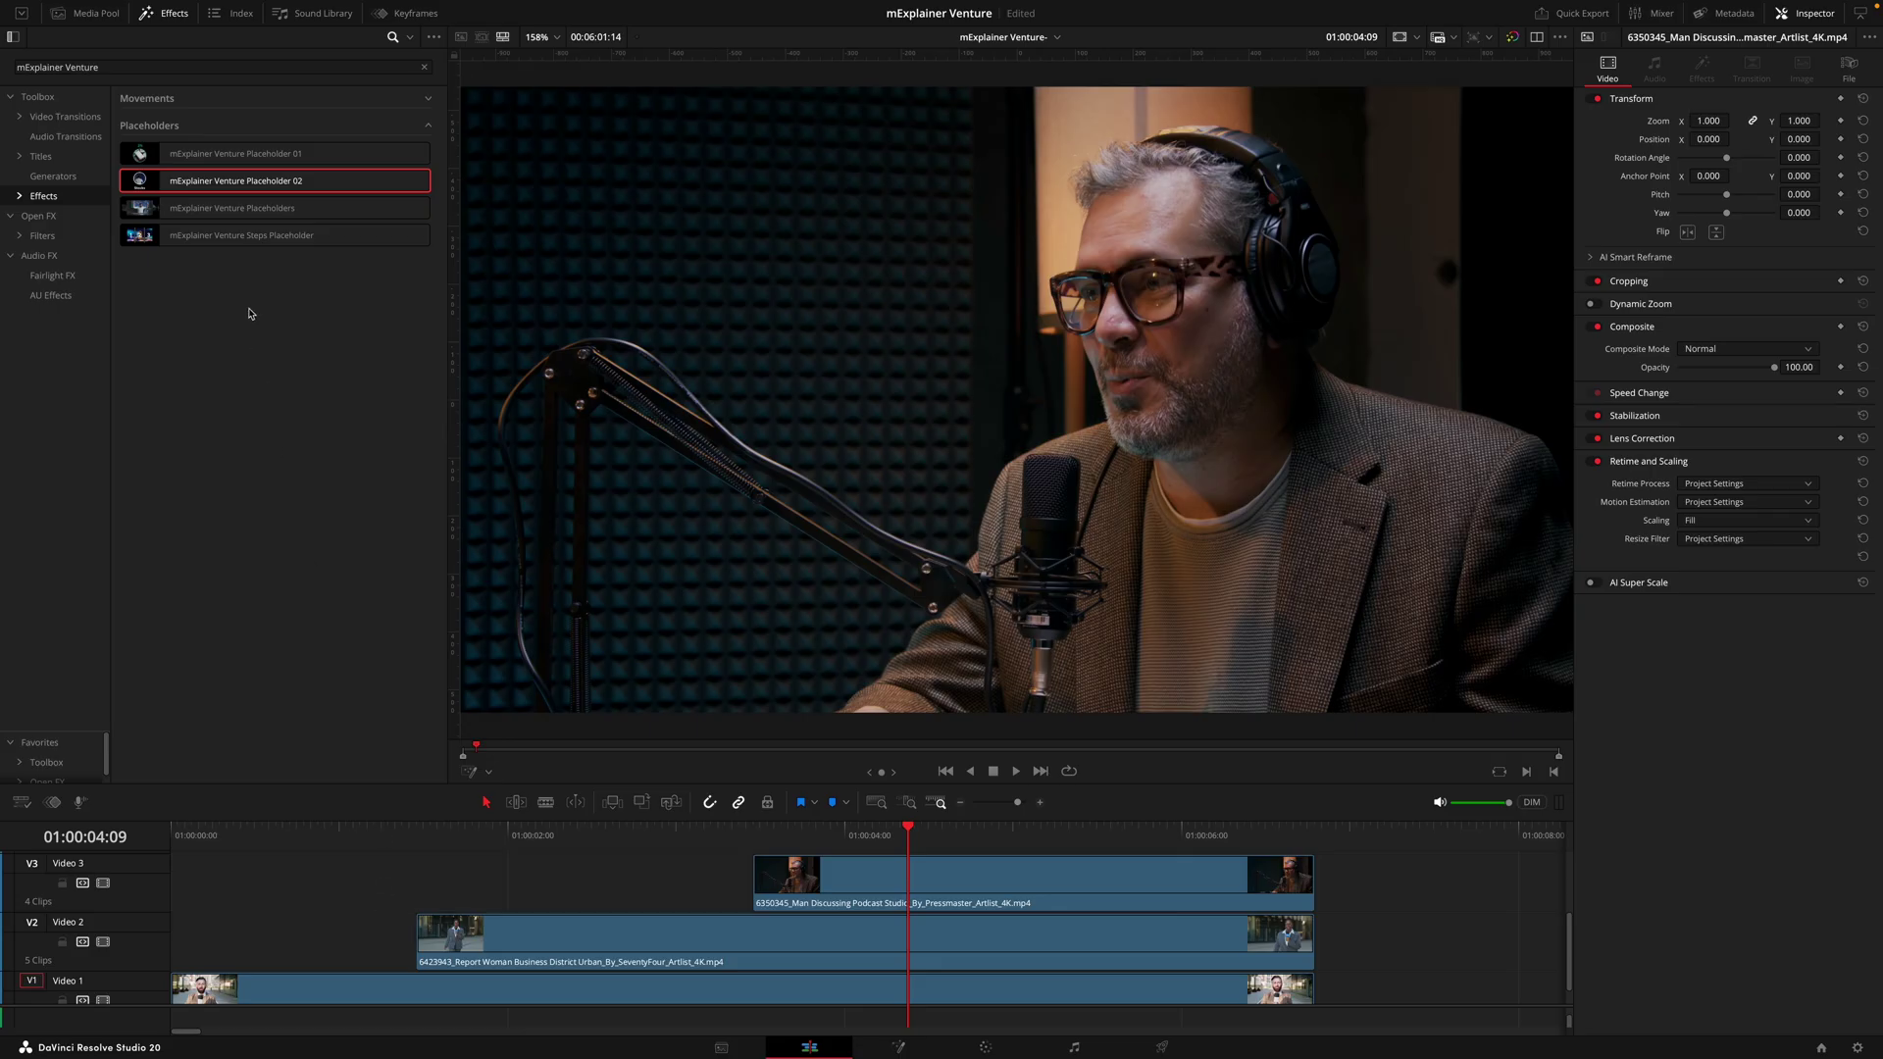
# Apply Placeholder 02 to the Video 2 and Video 3 clips.
pyautogui.moveTo(250, 183); pyautogui.dragTo(578, 942)
pyautogui.moveTo(300, 183); pyautogui.dragTo(785, 868)
pyautogui.moveTo(784, 867); pyautogui.dragTo(789, 876)
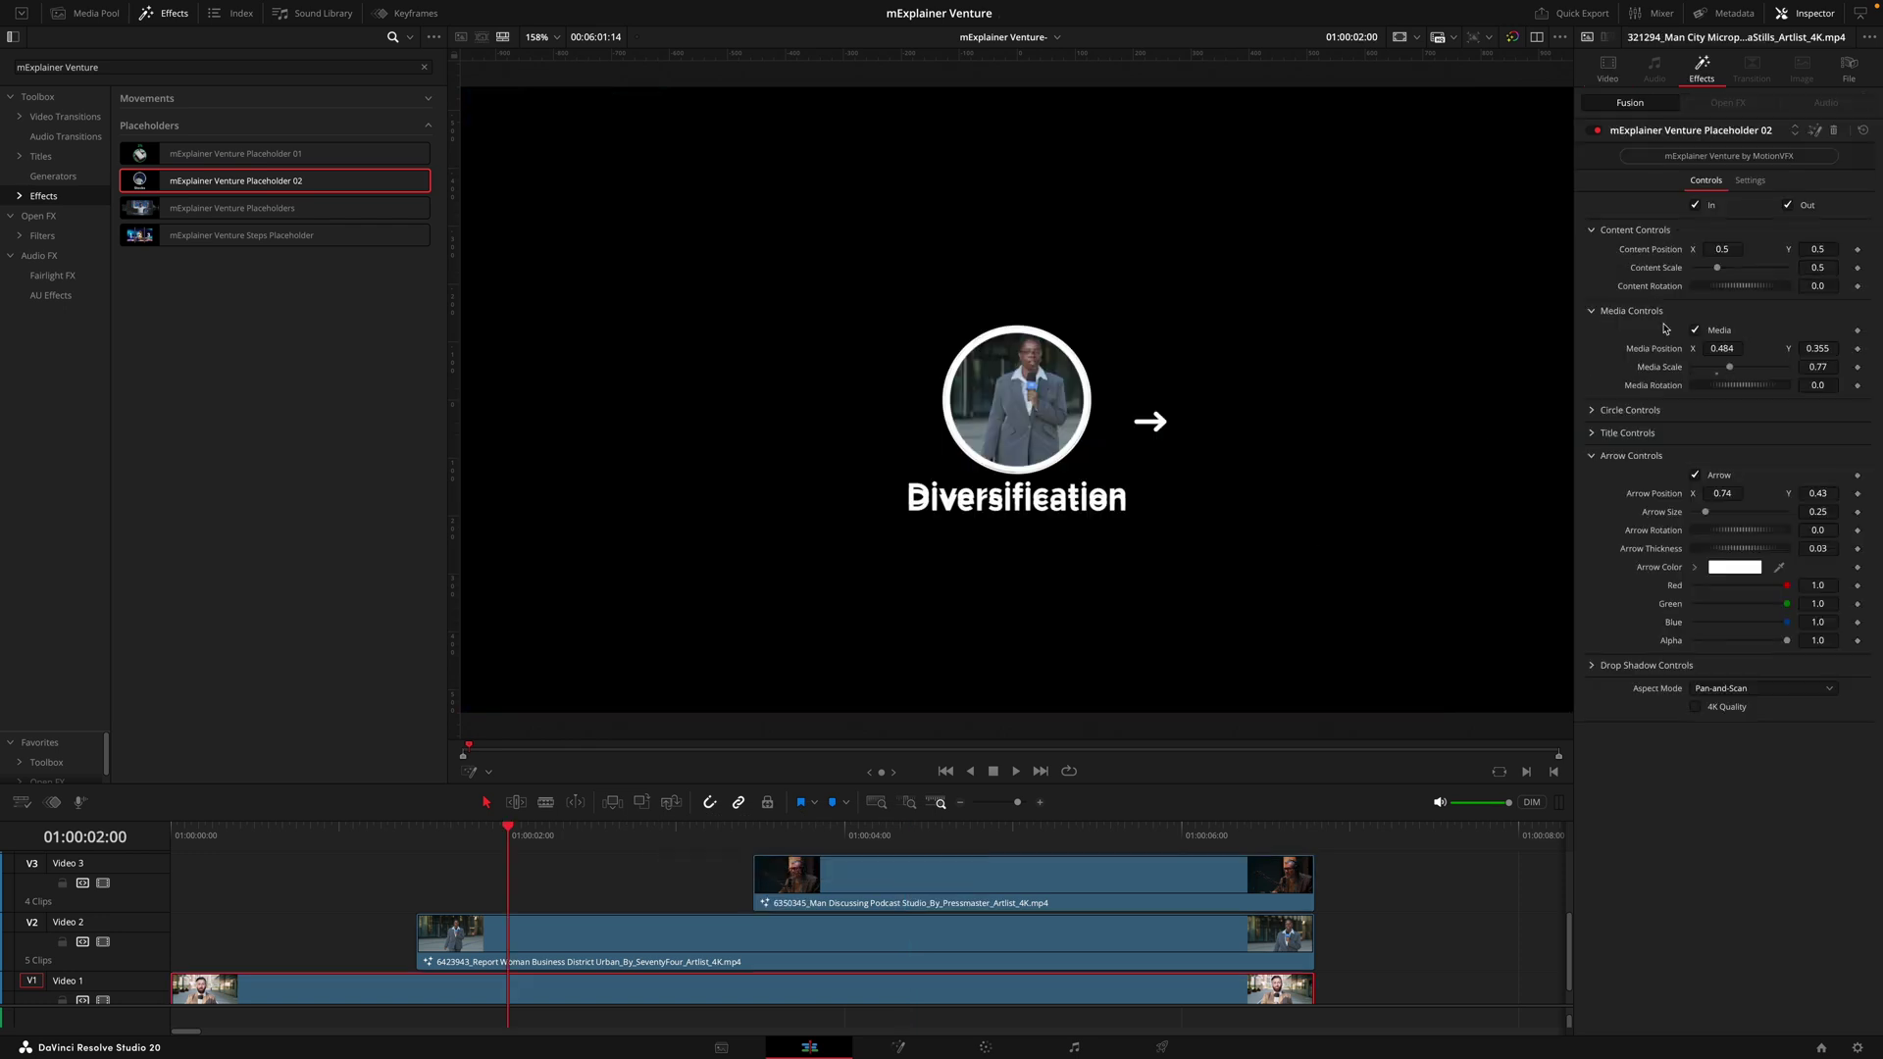
# Set the third circle's Content Position X to 0.75 and untick its Arrow.
pyautogui.click(1722, 250)
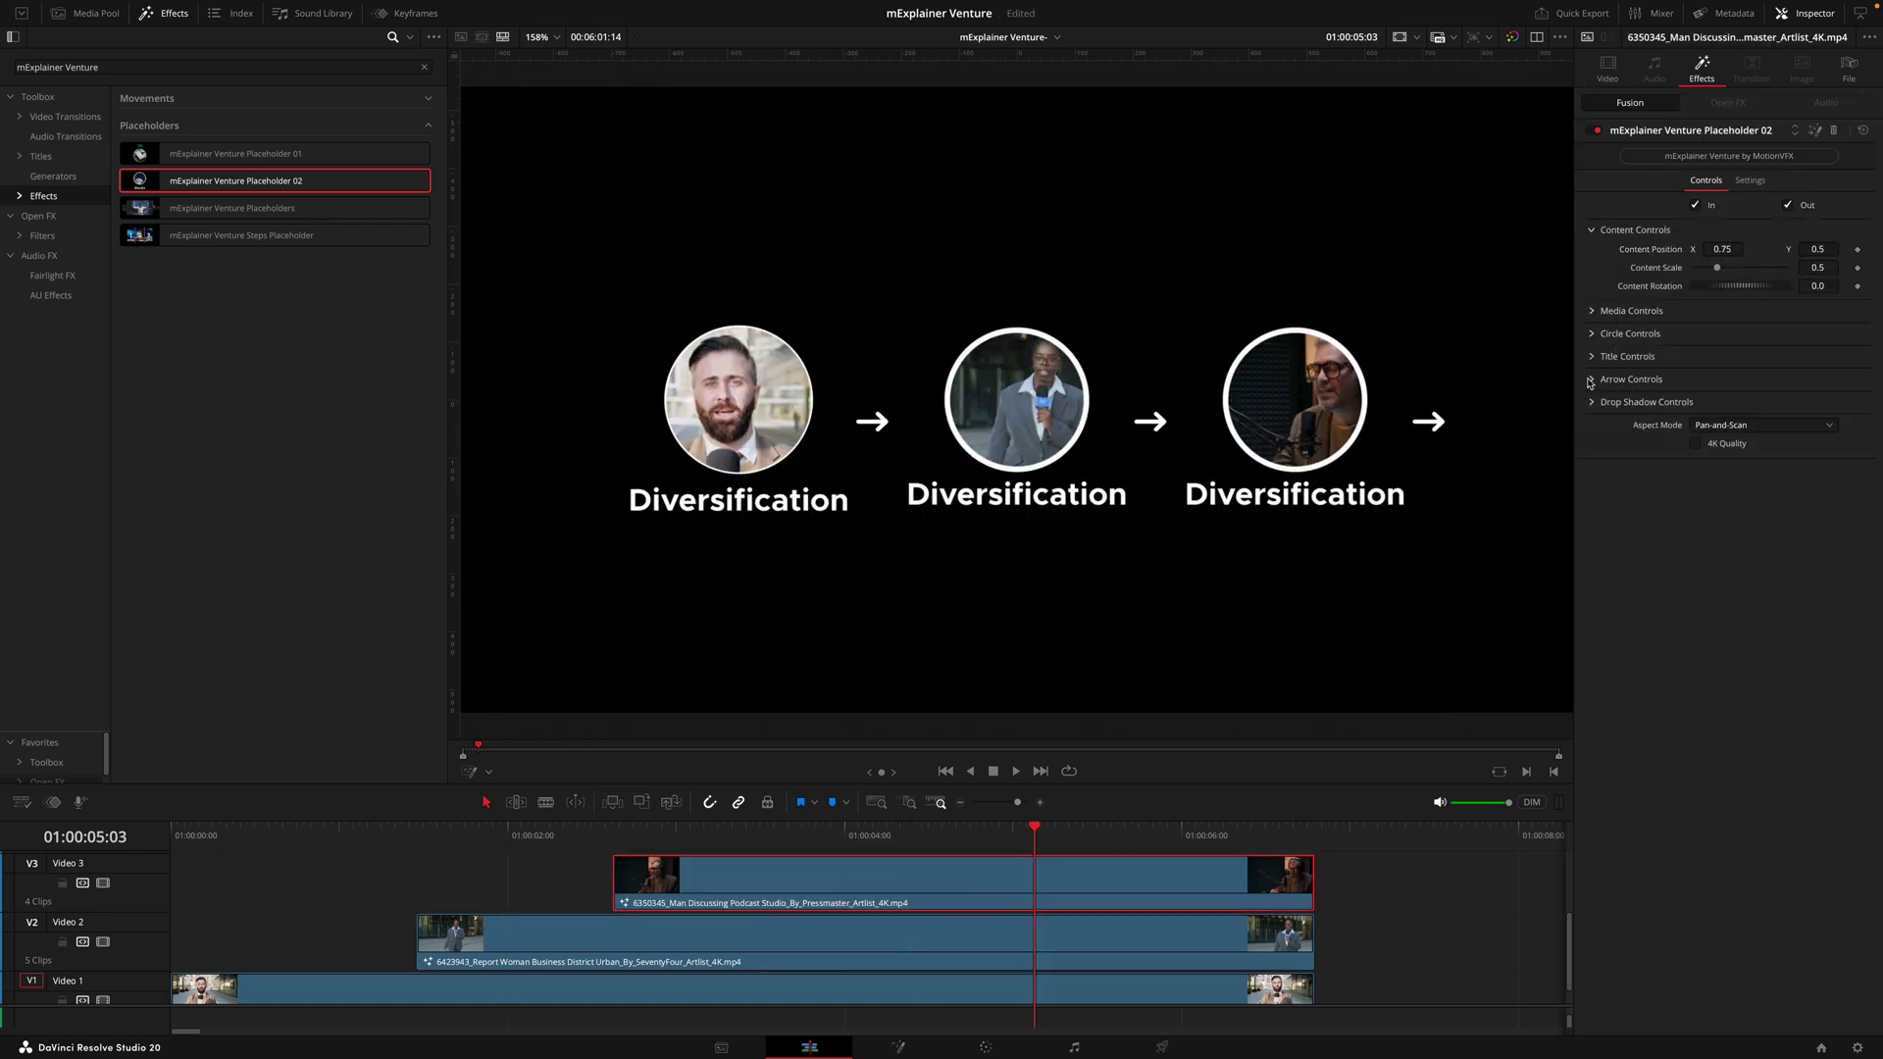
pyautogui.click(1590, 380)
pyautogui.click(1695, 399)
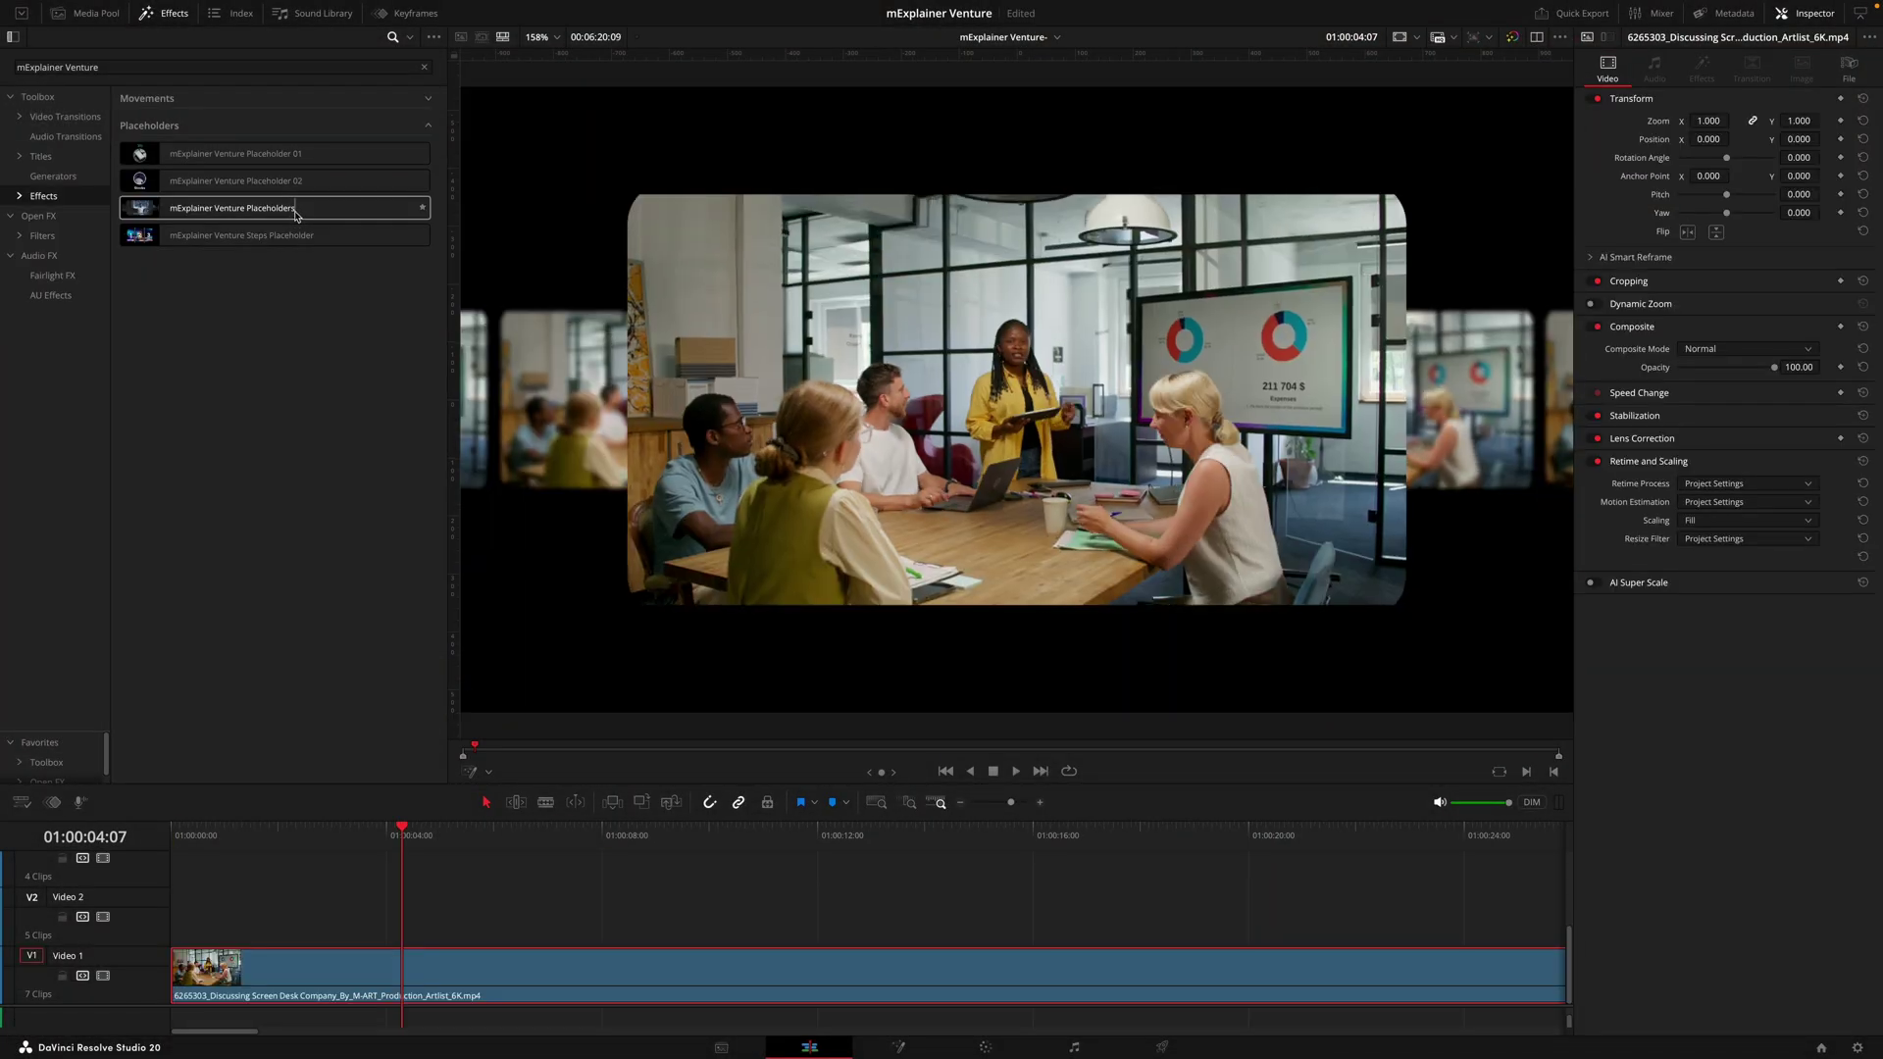
# Apply mExplainer Venture Placeholders to the meeting clip, preview the carousel, then select the stacked clips.
pyautogui.moveTo(295, 208); pyautogui.dragTo(633, 945)
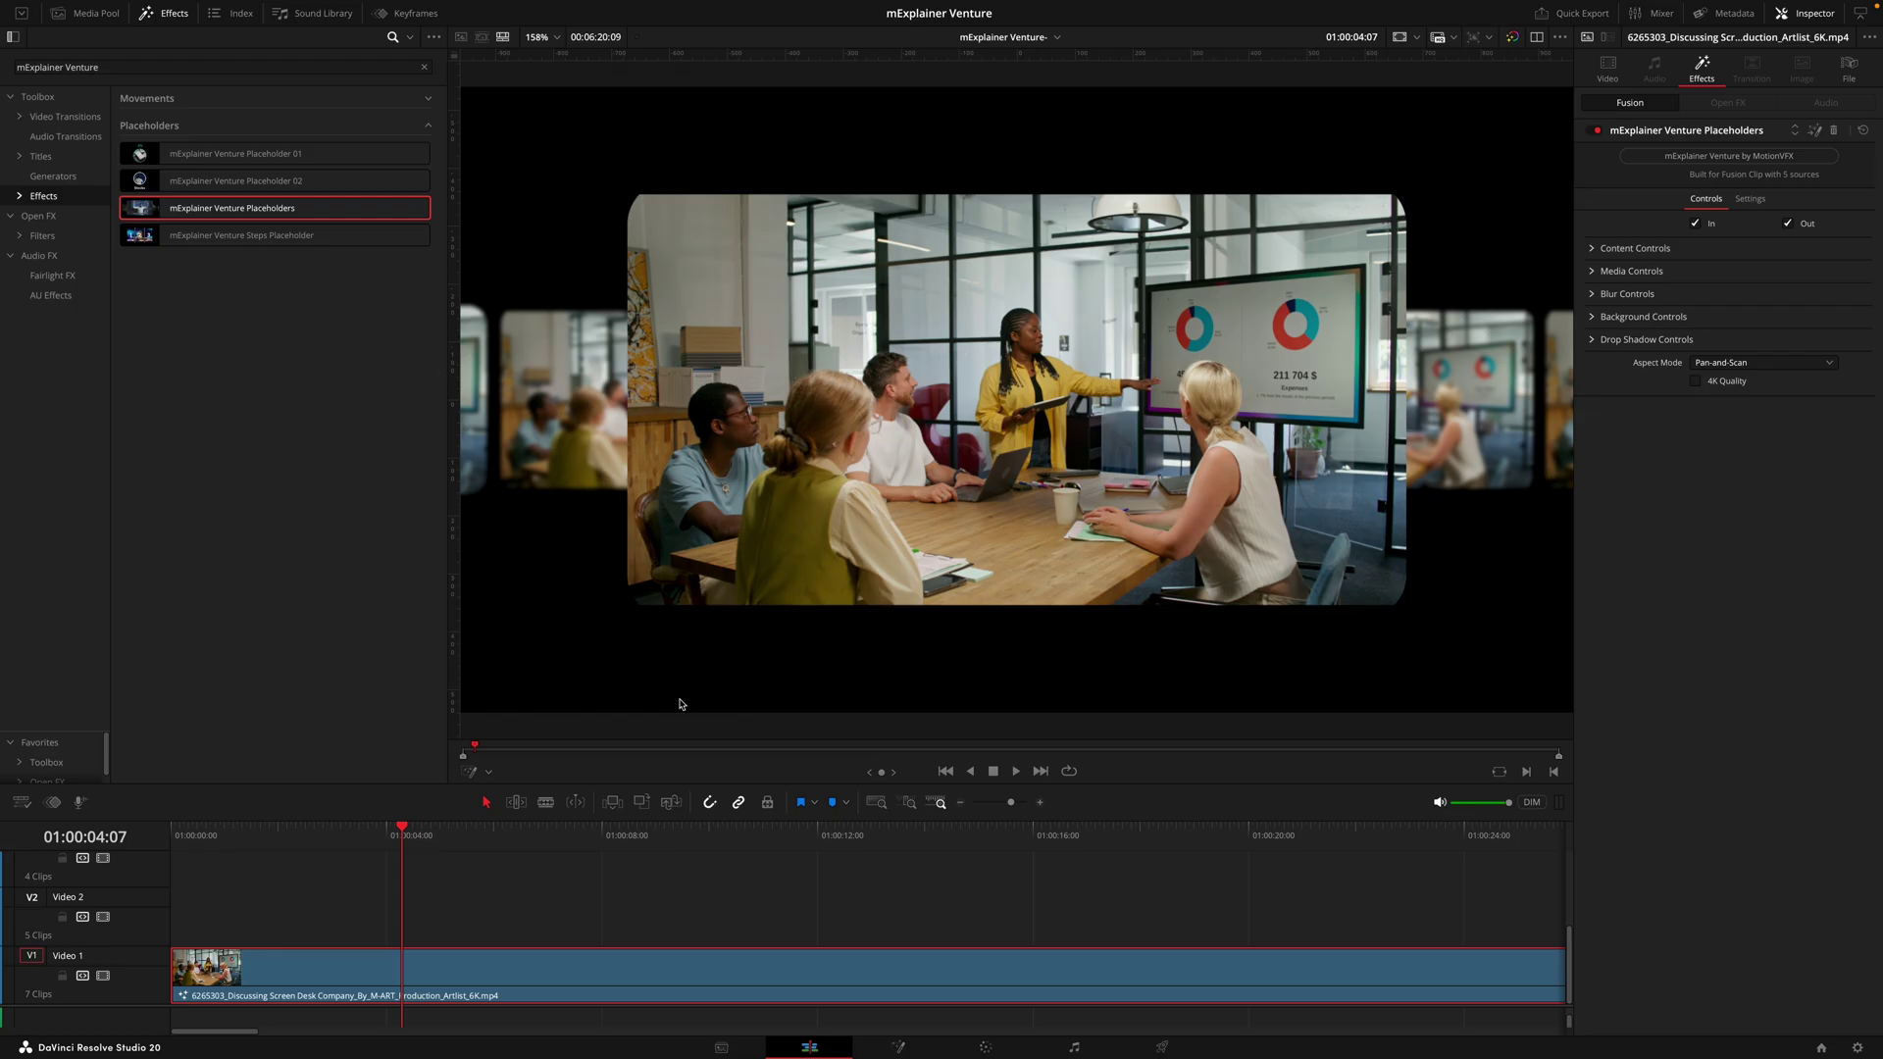
pyautogui.moveTo(225, 829); pyautogui.dragTo(387, 919)
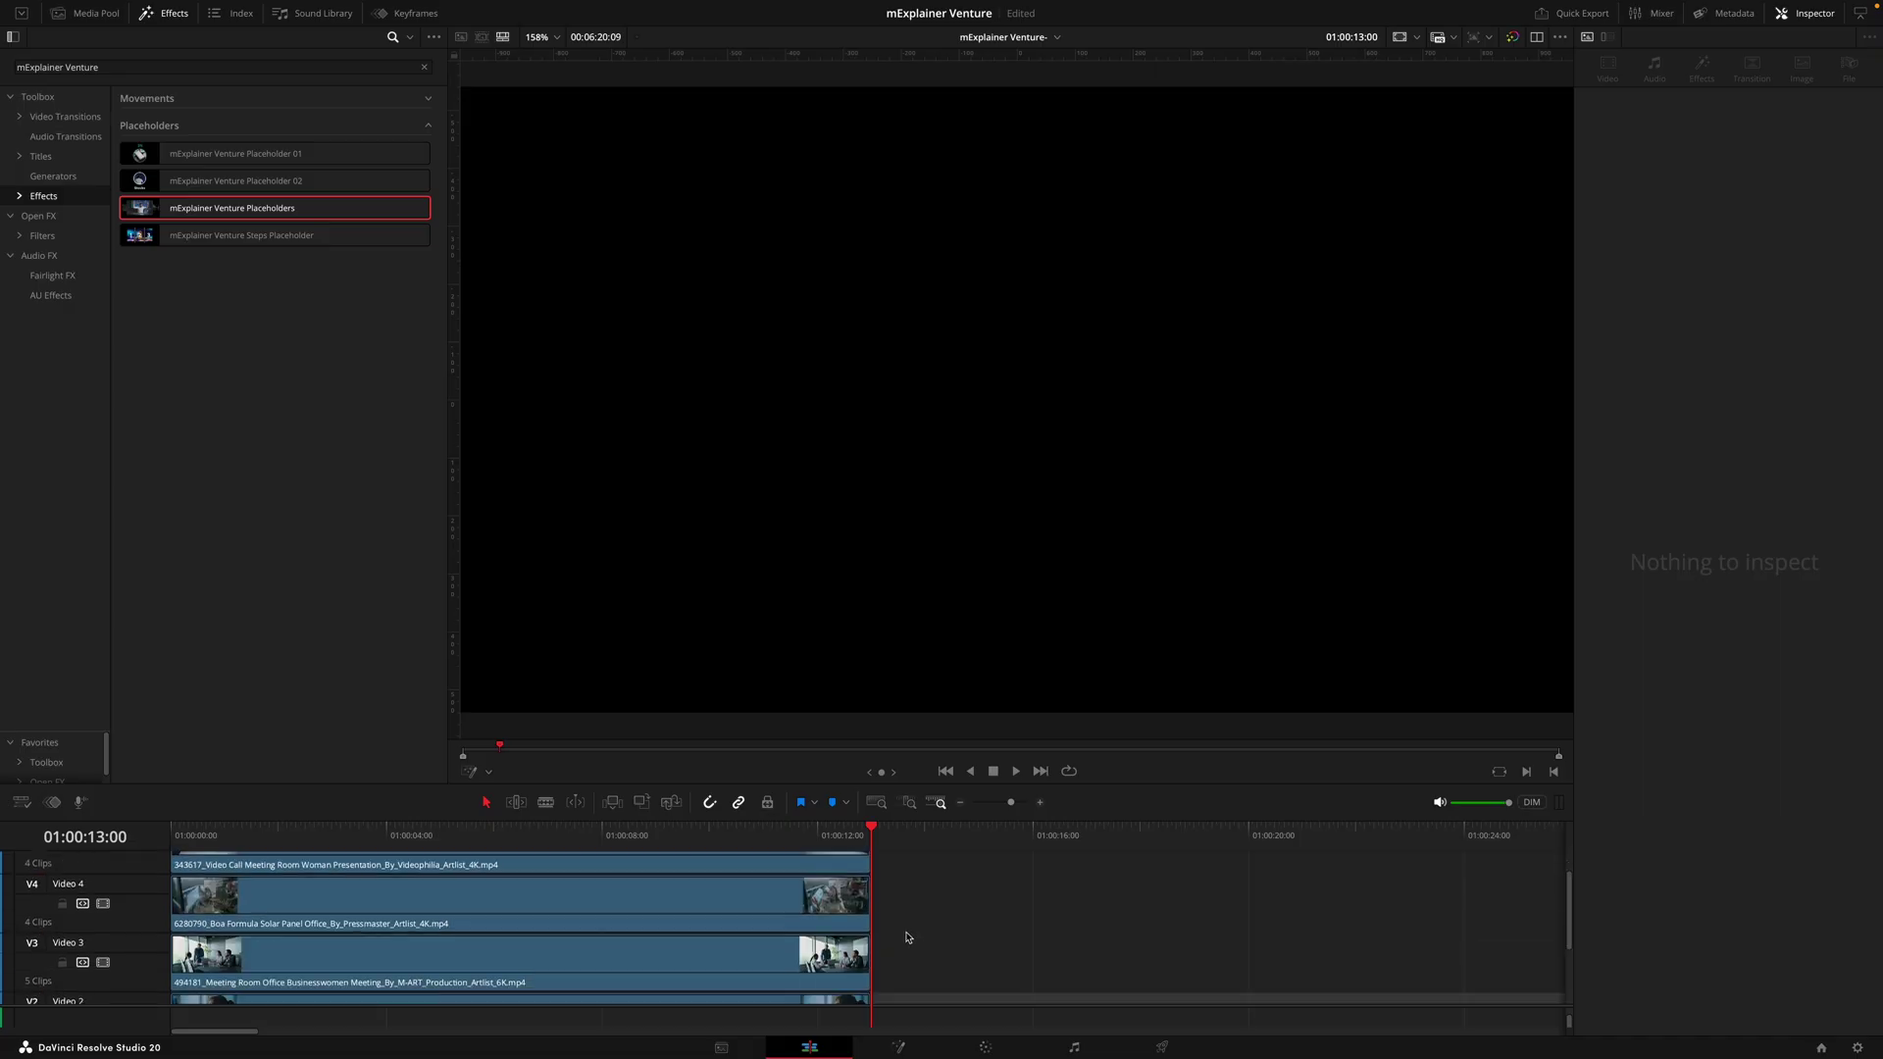
pyautogui.scroll(2, 906, 937)
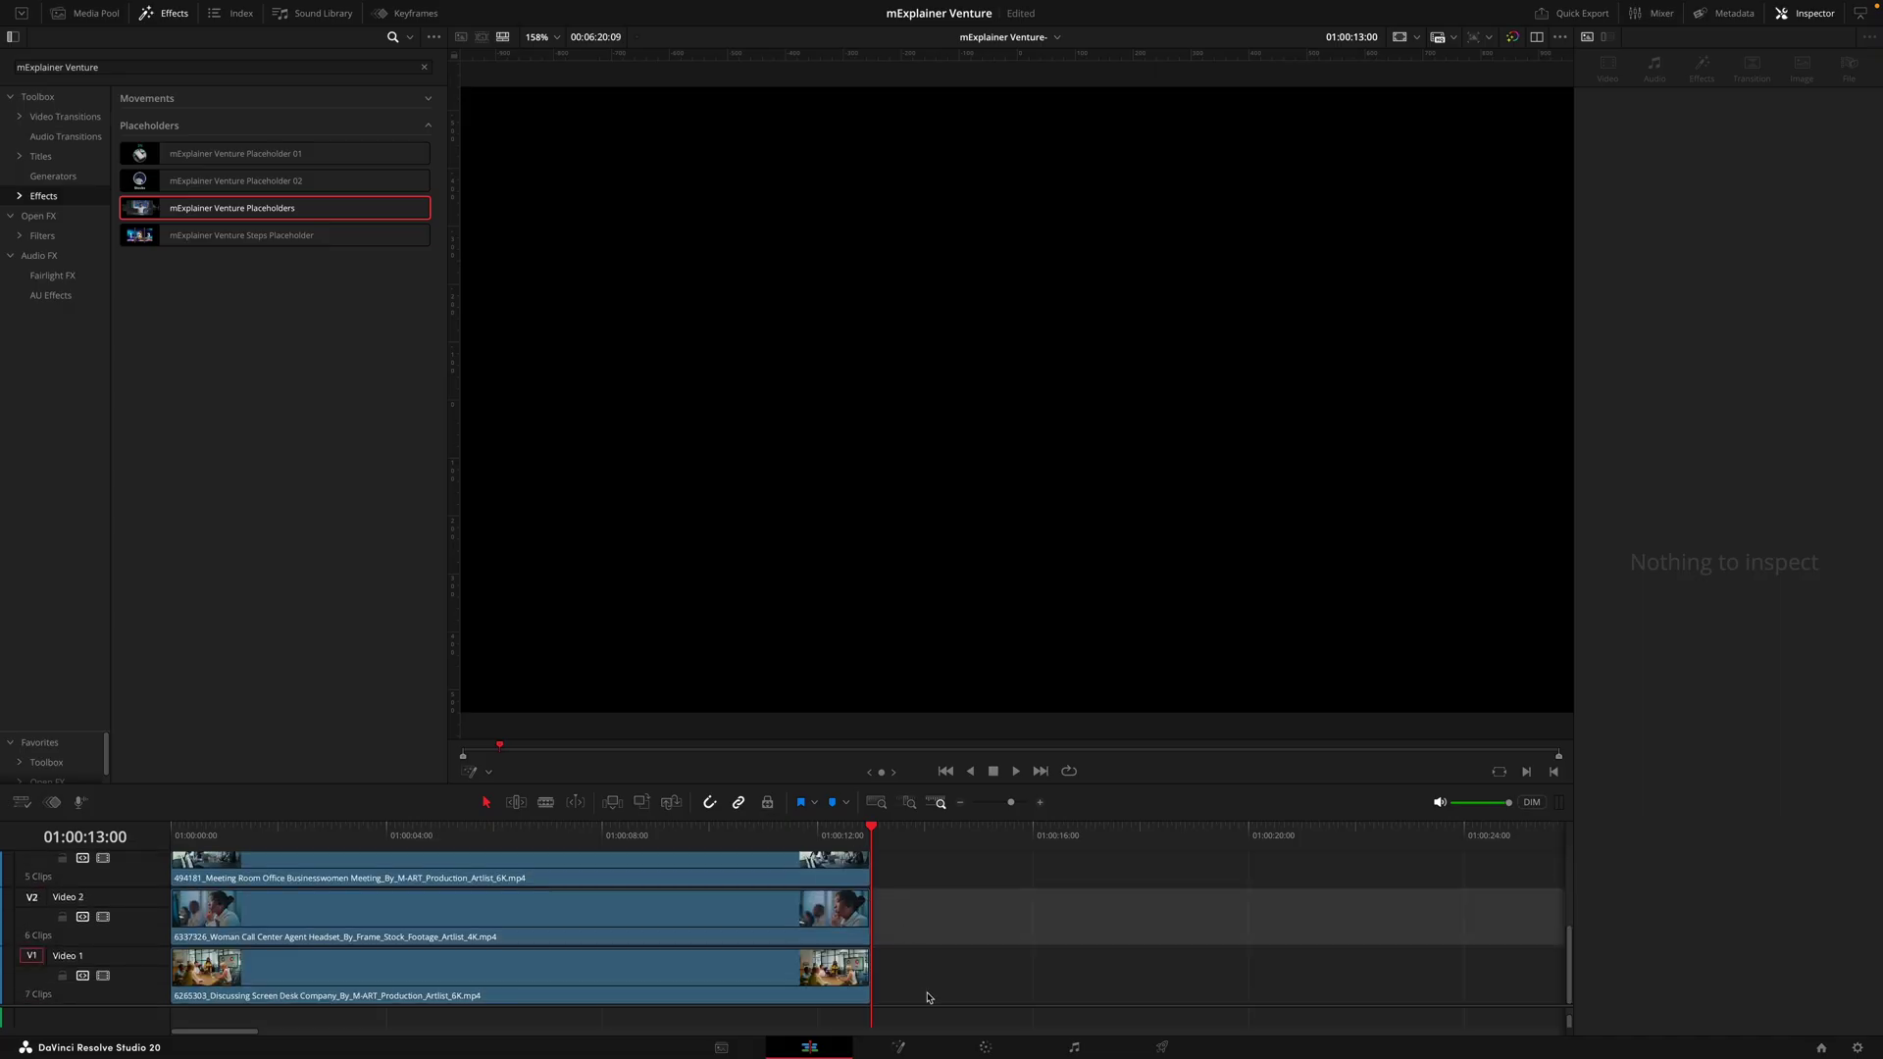
pyautogui.moveTo(928, 1012); pyautogui.dragTo(171, 849)
# Combine the stacked clips into Fusion Clip 1 with Placeholders and open it as a timeline.
pyautogui.rightClick(693, 889)
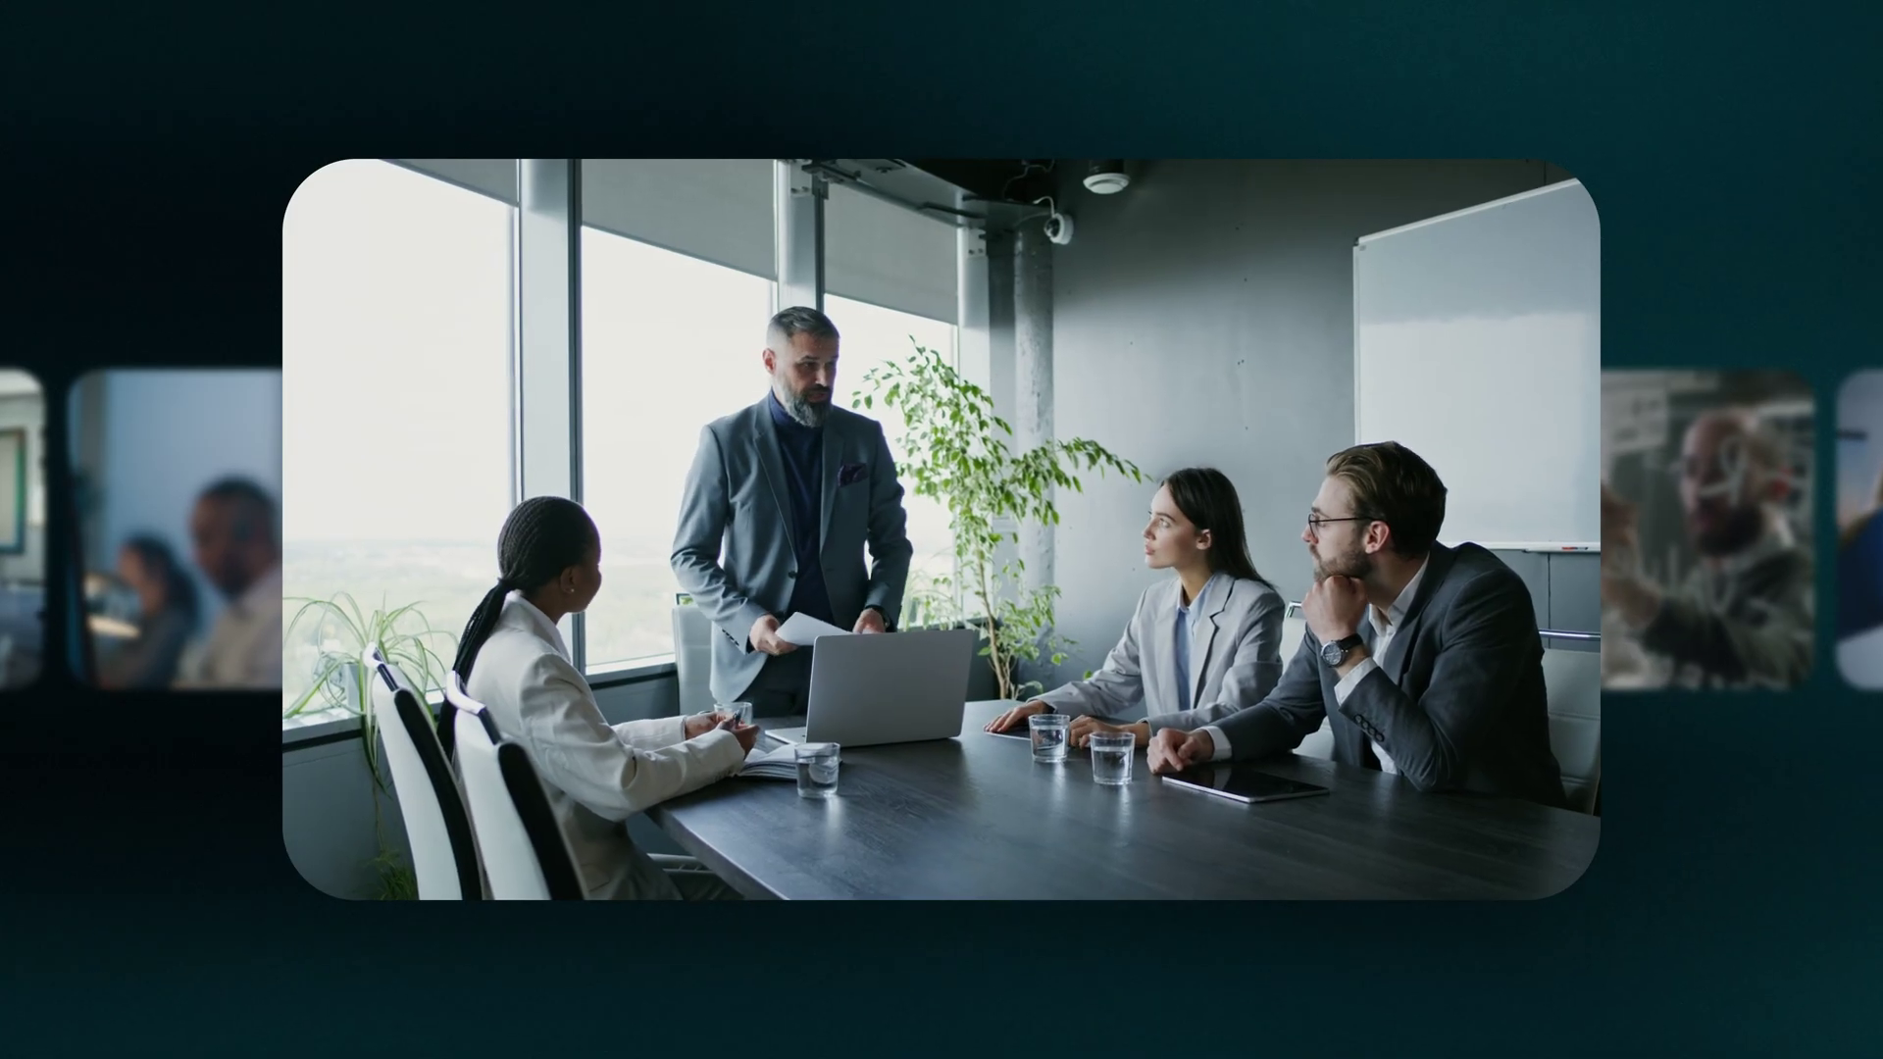
pyautogui.rightClick(613, 974)
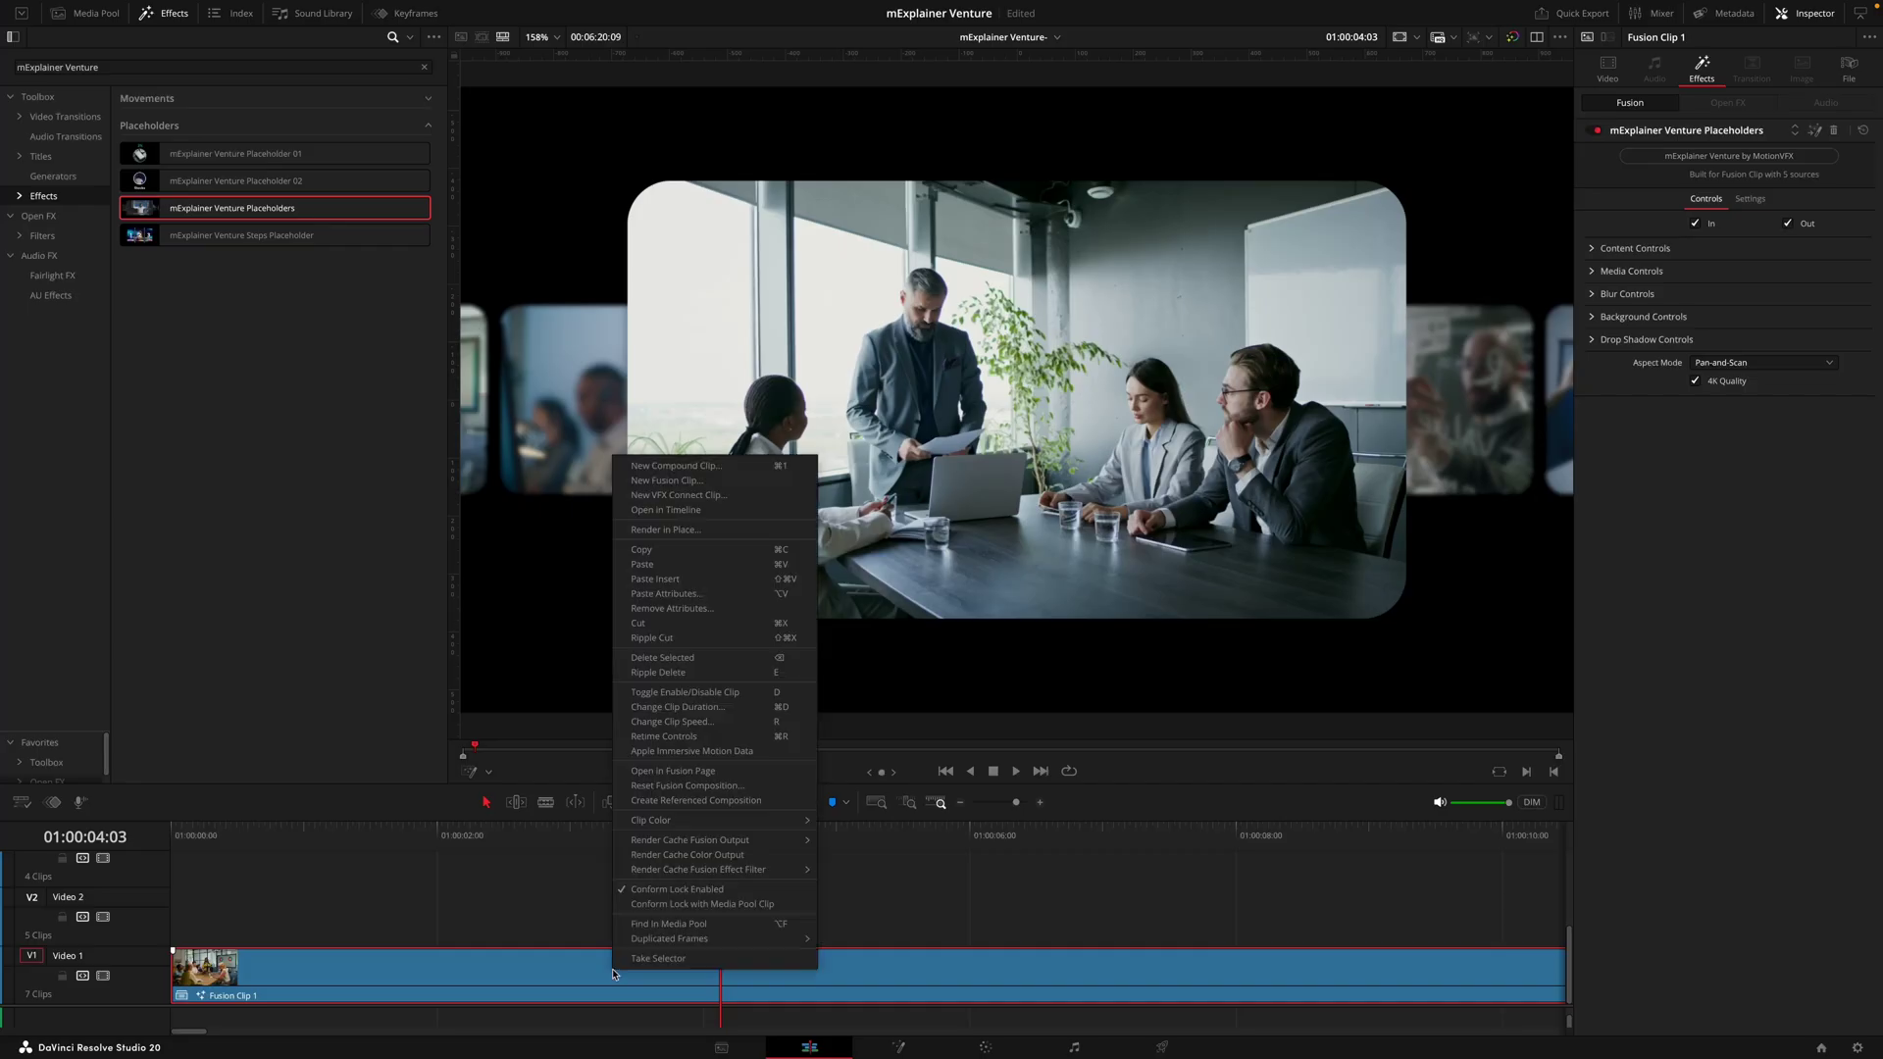
pyautogui.click(716, 510)
# Drop the mExplainer Venture Roll Horizontal transition onto the first Video 1 cut.
pyautogui.scroll(5, 282, 946)
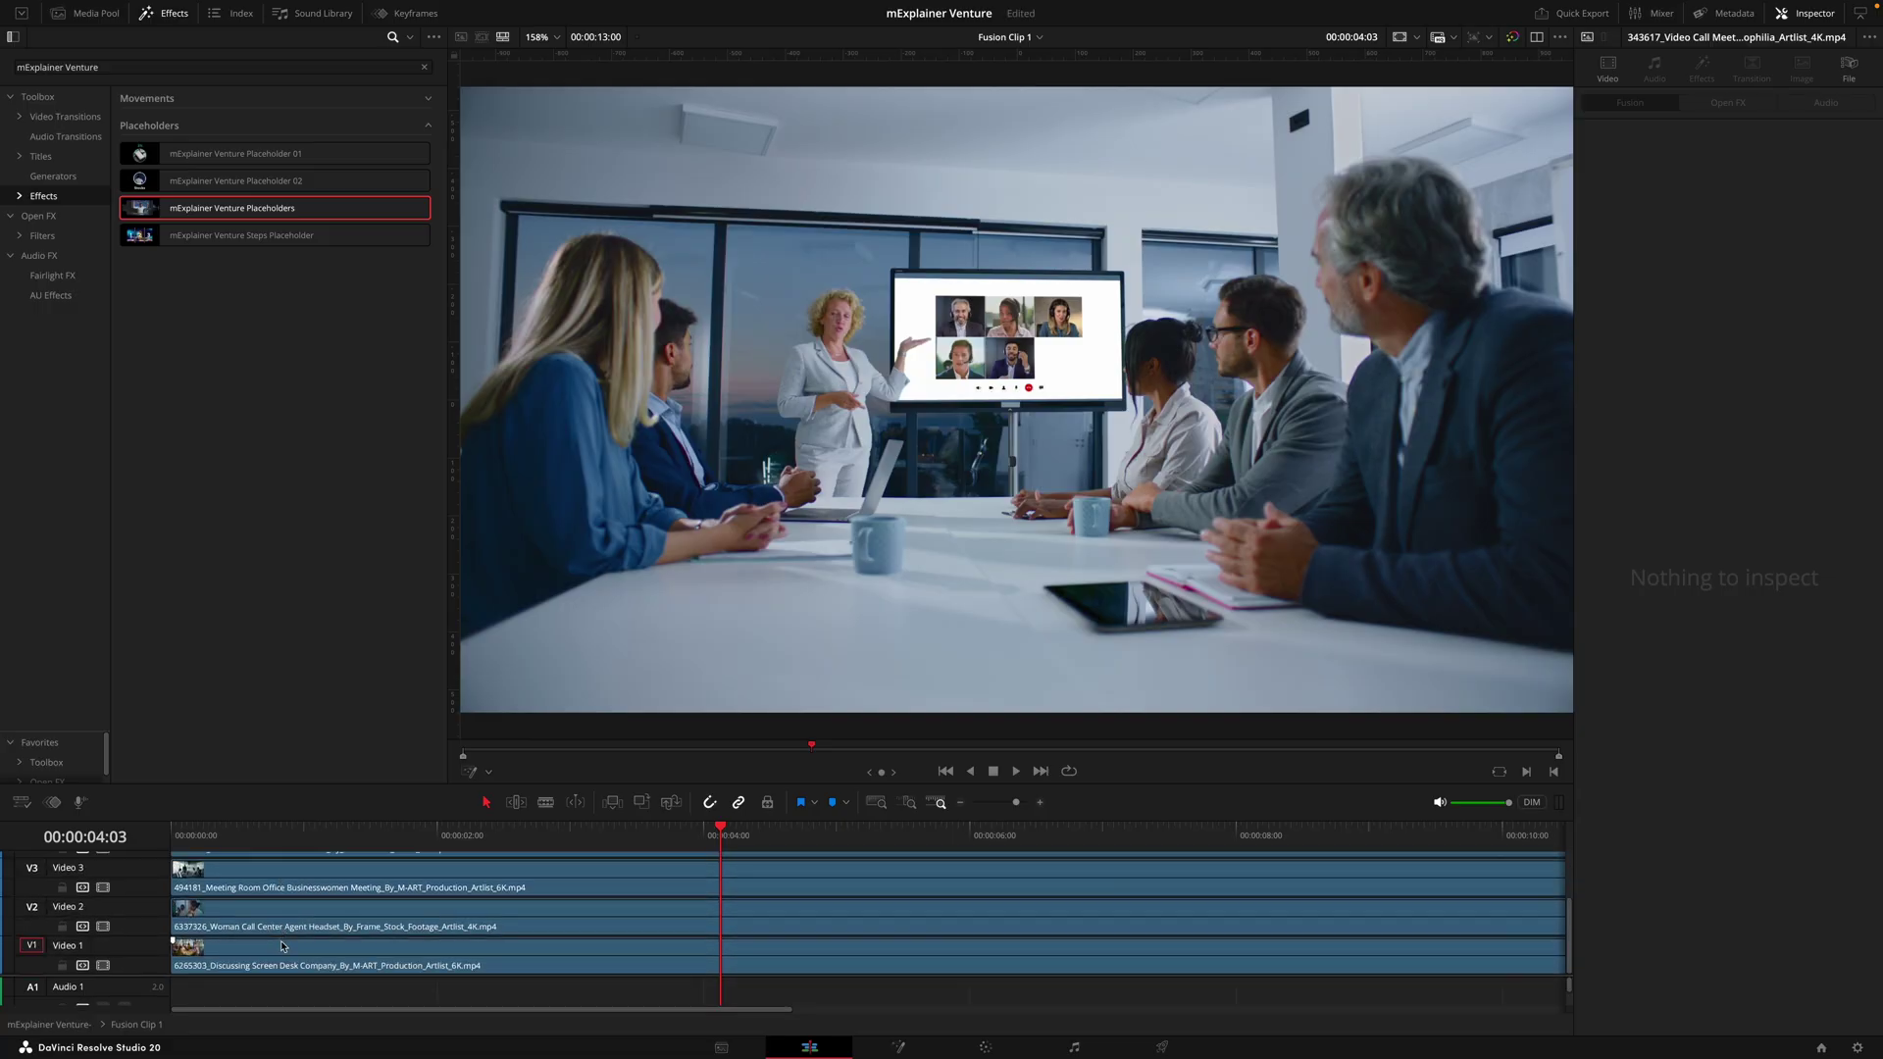
pyautogui.scroll(-2, 282, 947)
pyautogui.scroll(2, 282, 946)
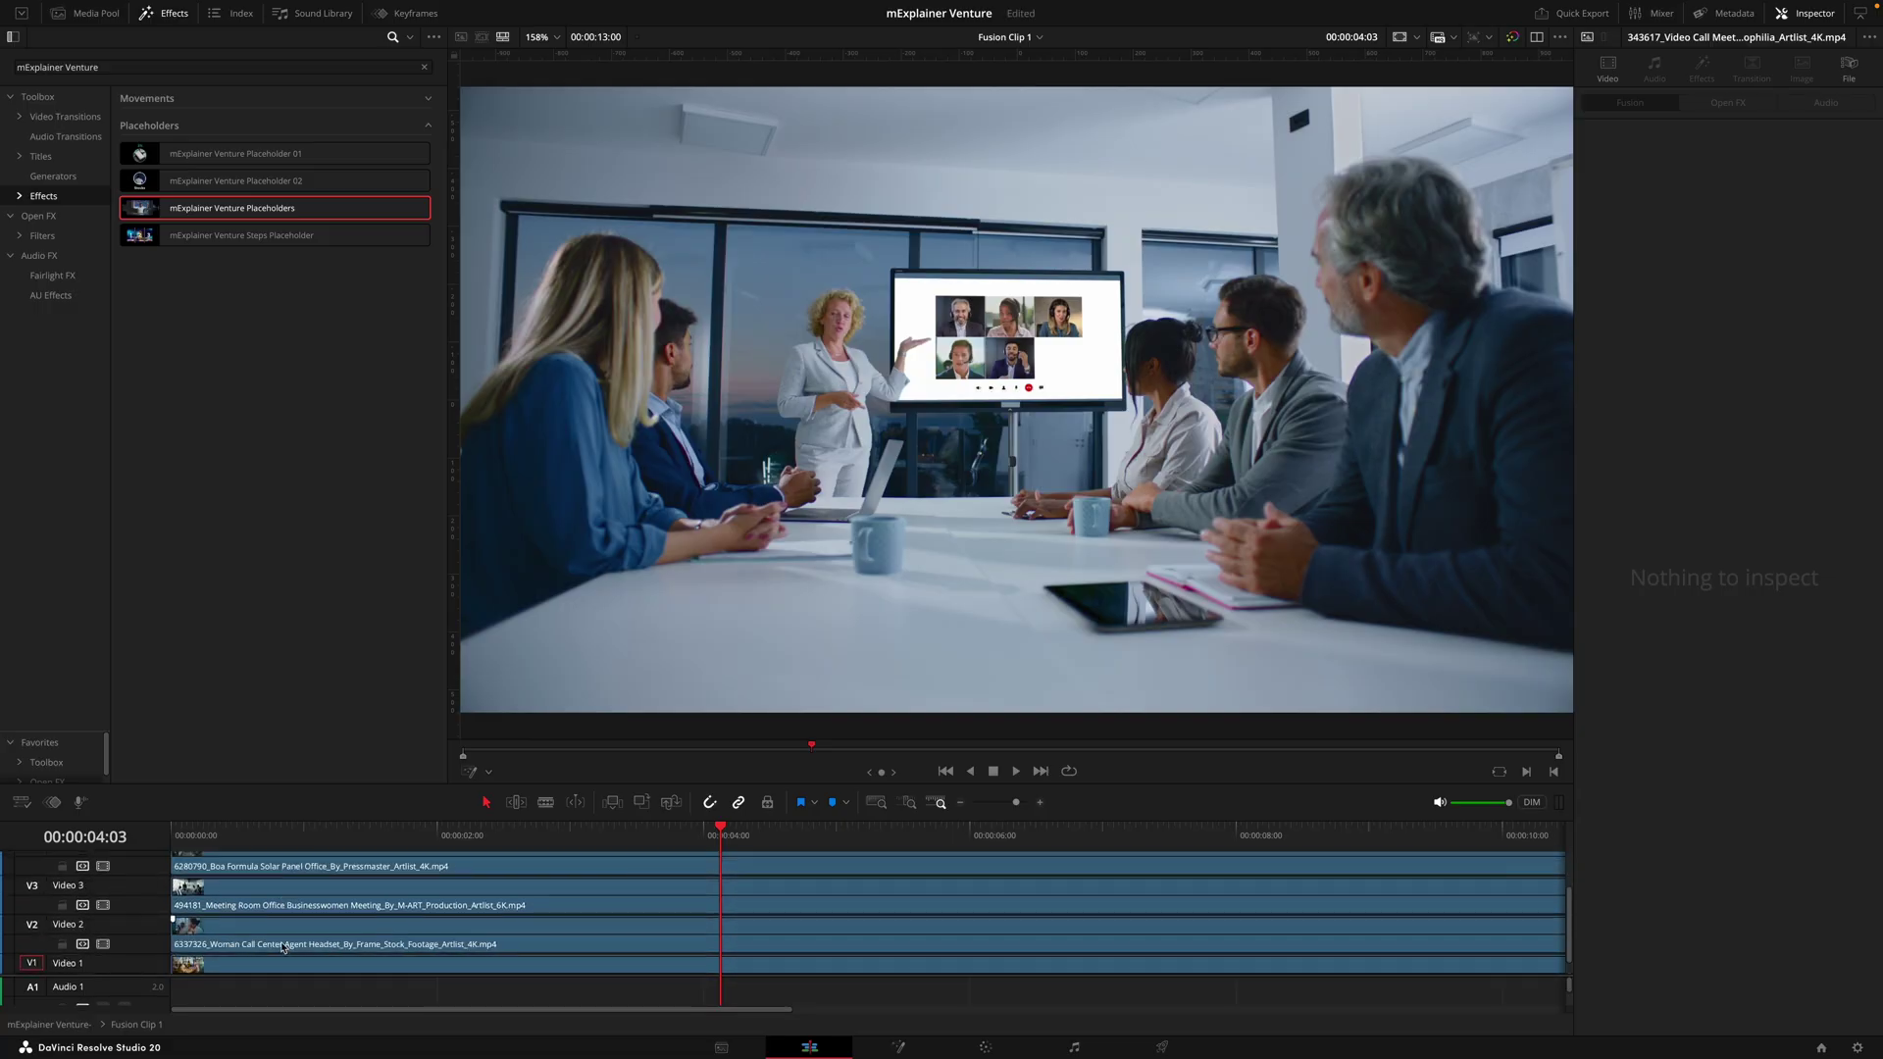
pyautogui.scroll(1, 283, 946)
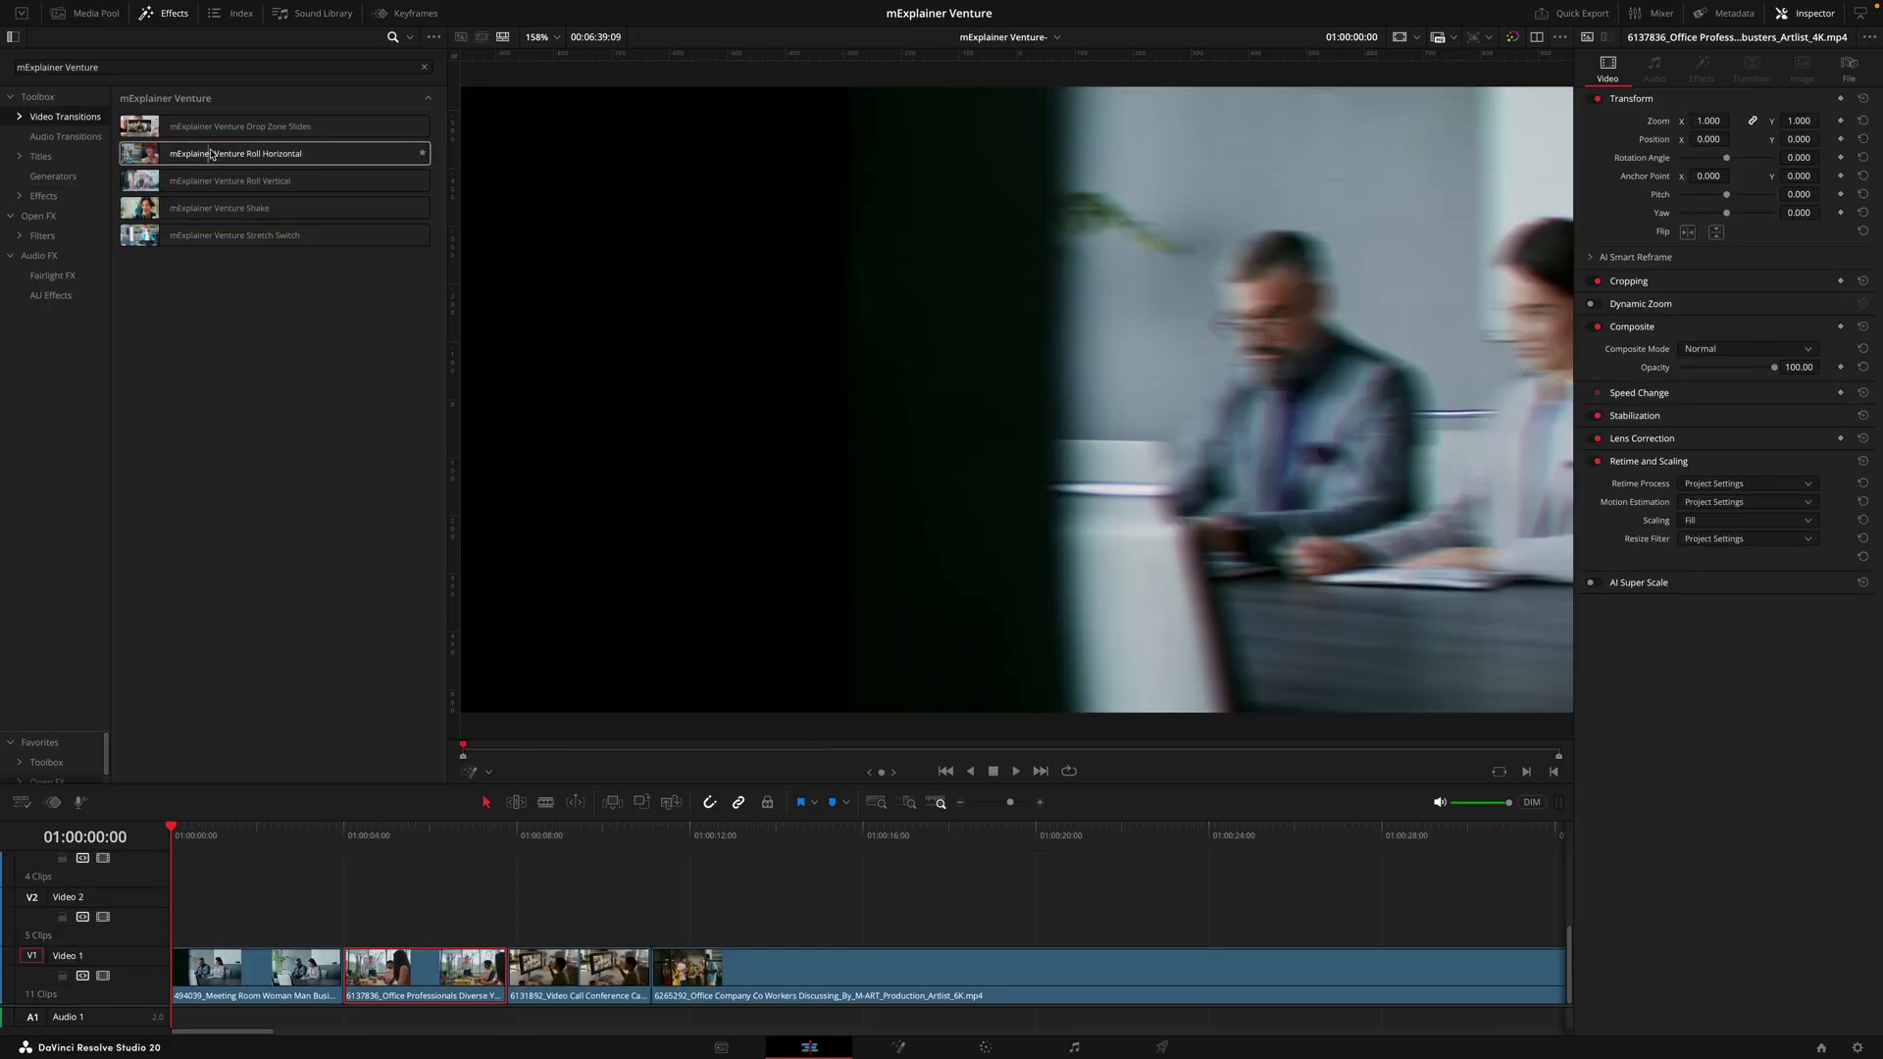
pyautogui.moveTo(236, 153); pyautogui.dragTo(333, 956)
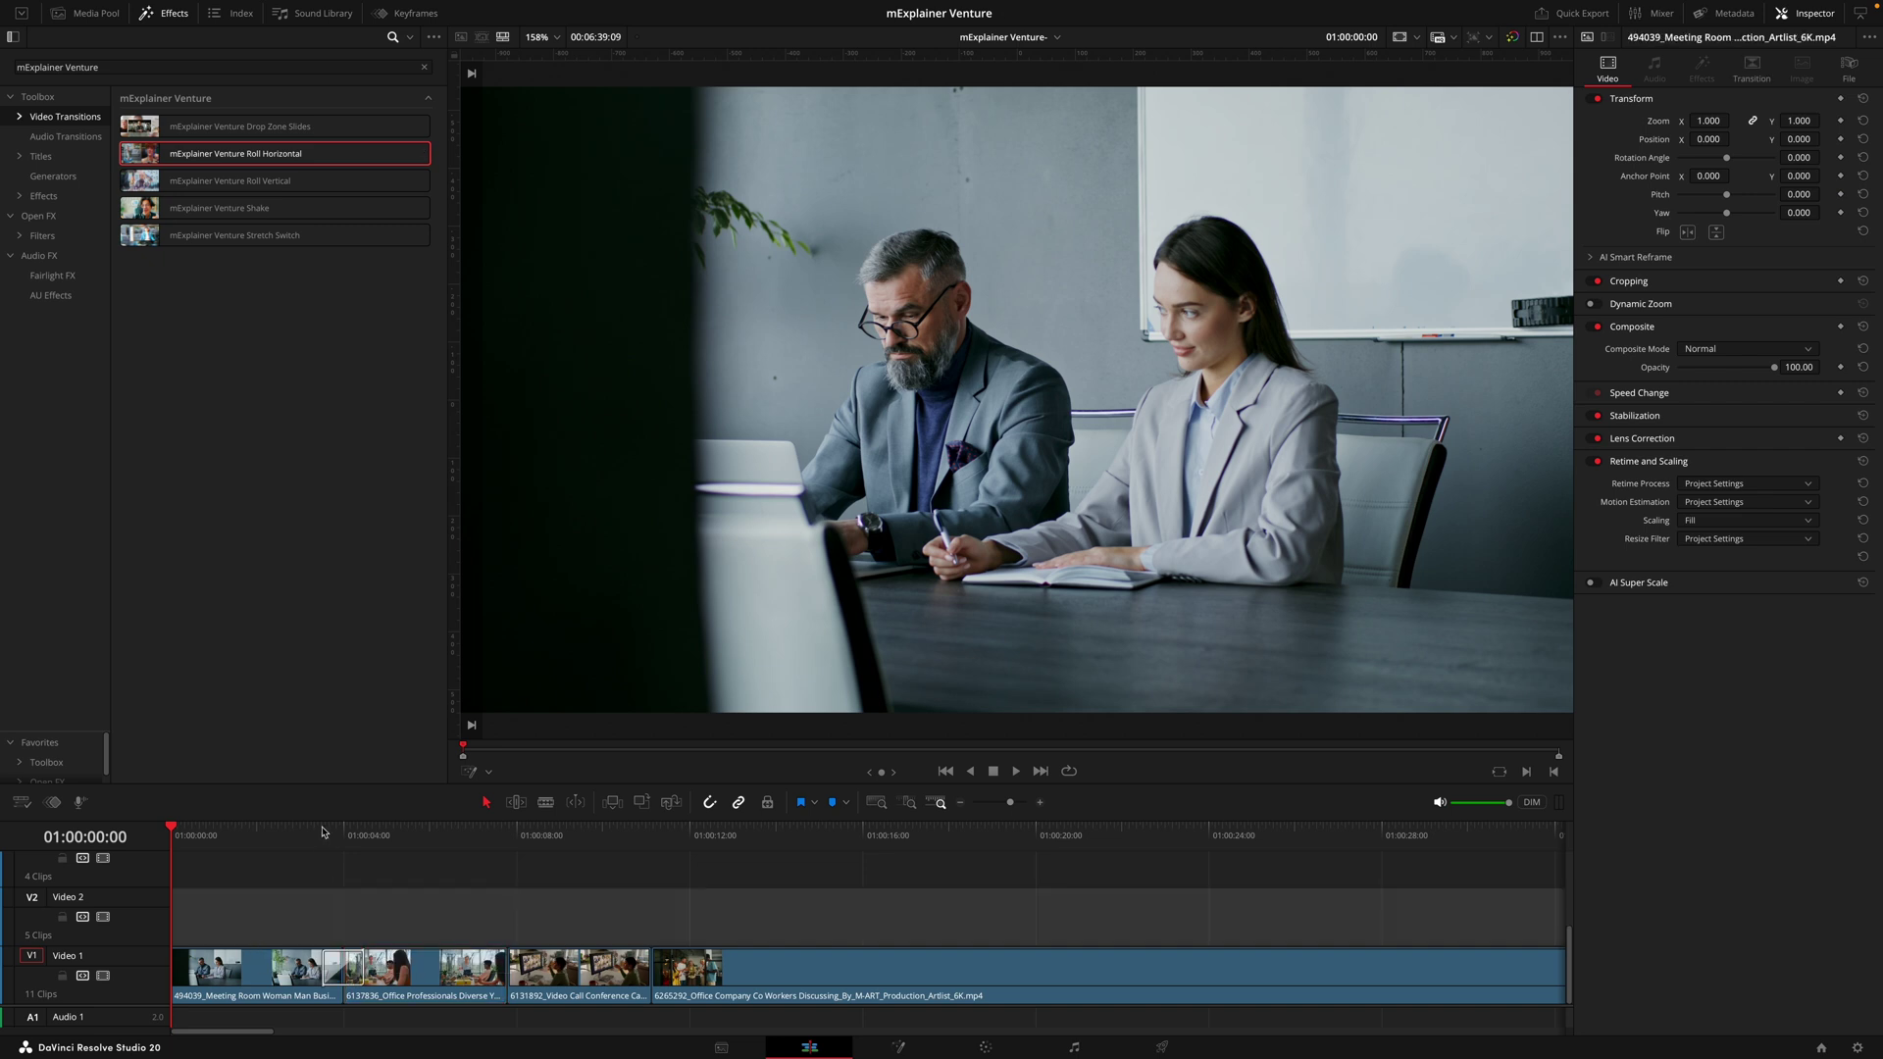
# Play back the Roll Horizontal transition and shorten it to 1.1 seconds (26 frames).
pyautogui.moveTo(323, 832); pyautogui.dragTo(299, 831)
pyautogui.press('space')
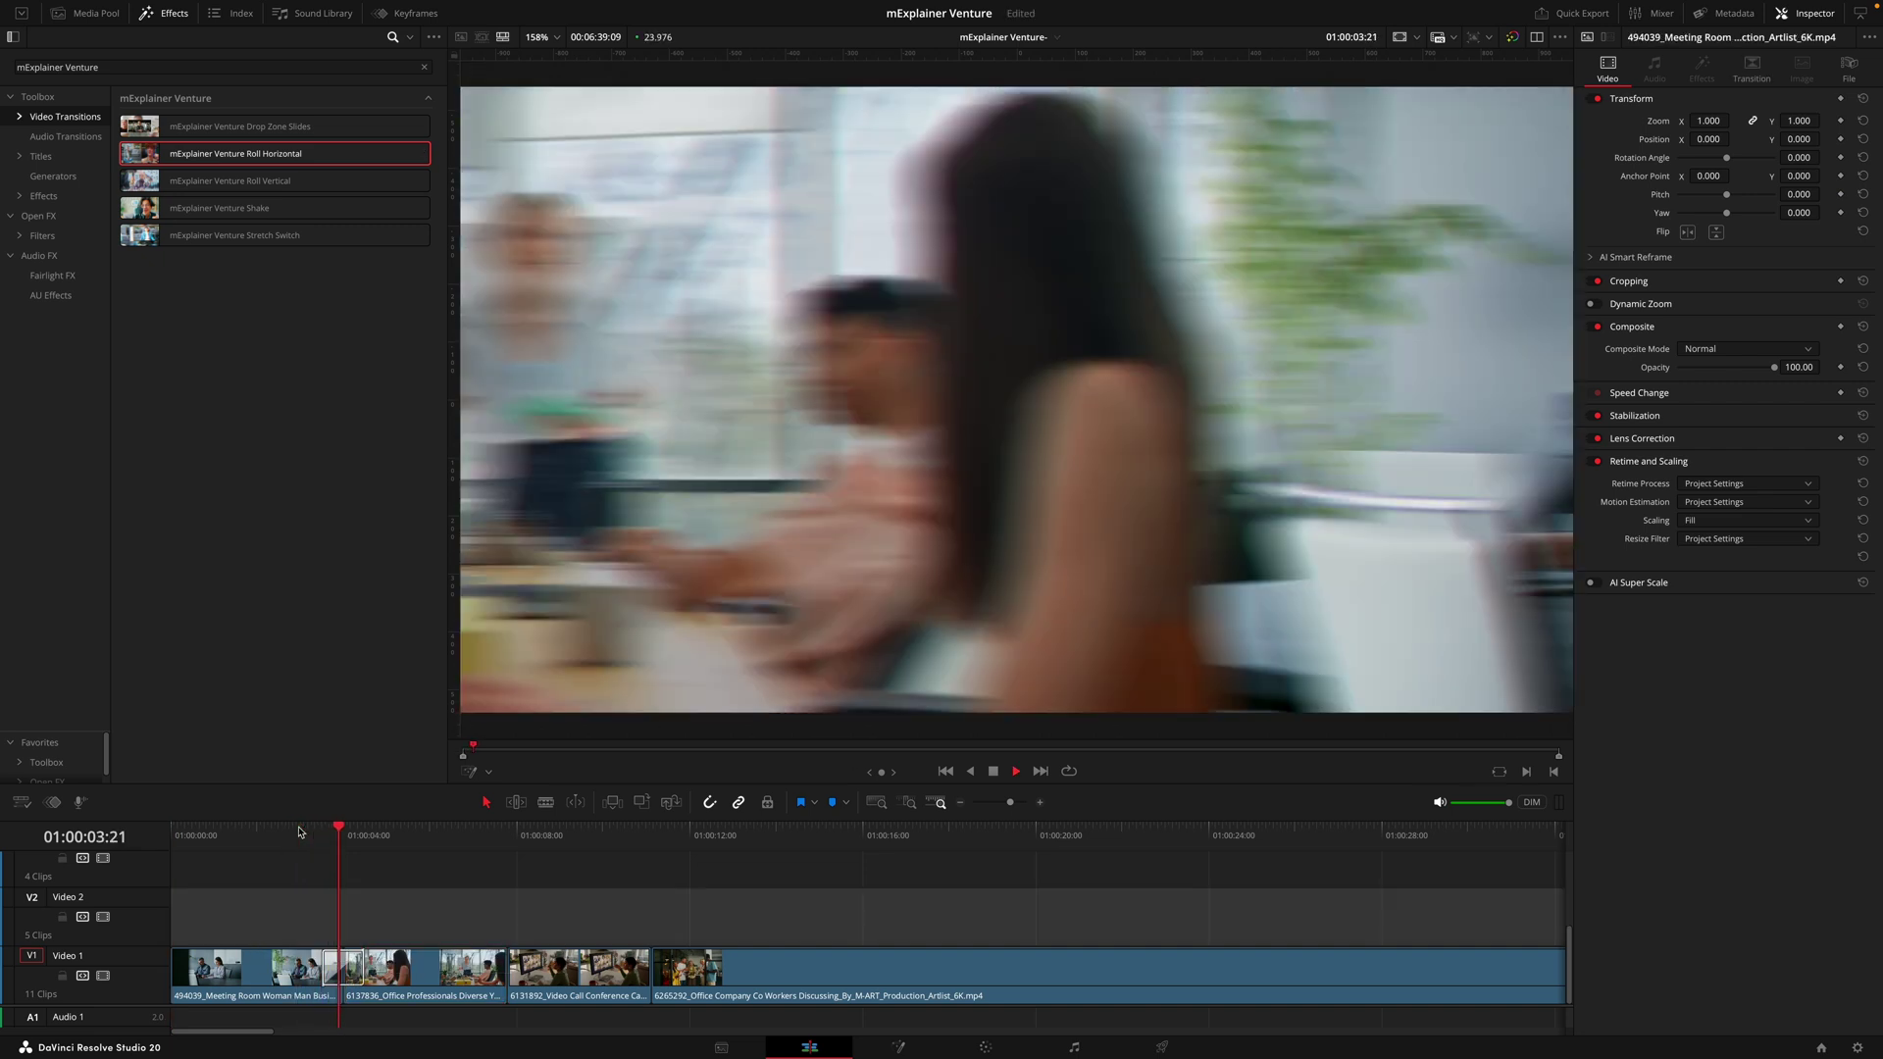
pyautogui.press('space')
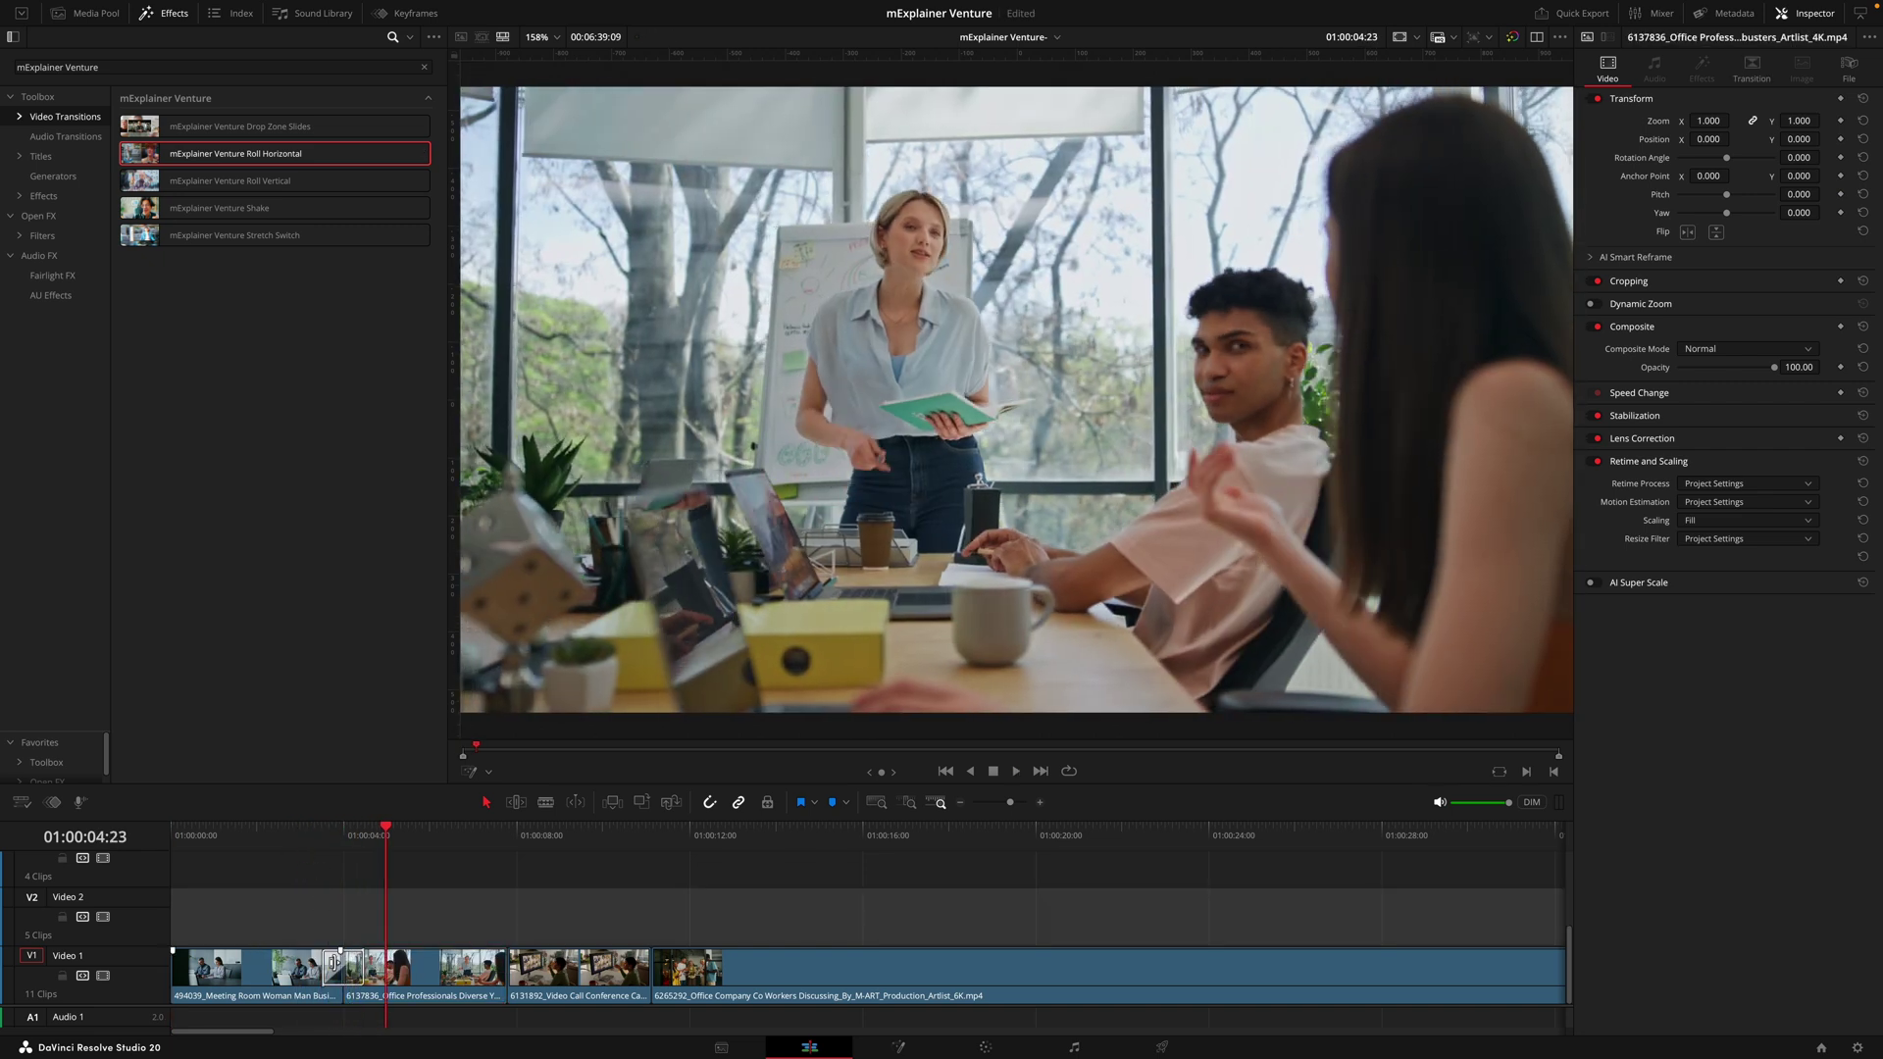
pyautogui.moveTo(329, 970); pyautogui.dragTo(330, 980)
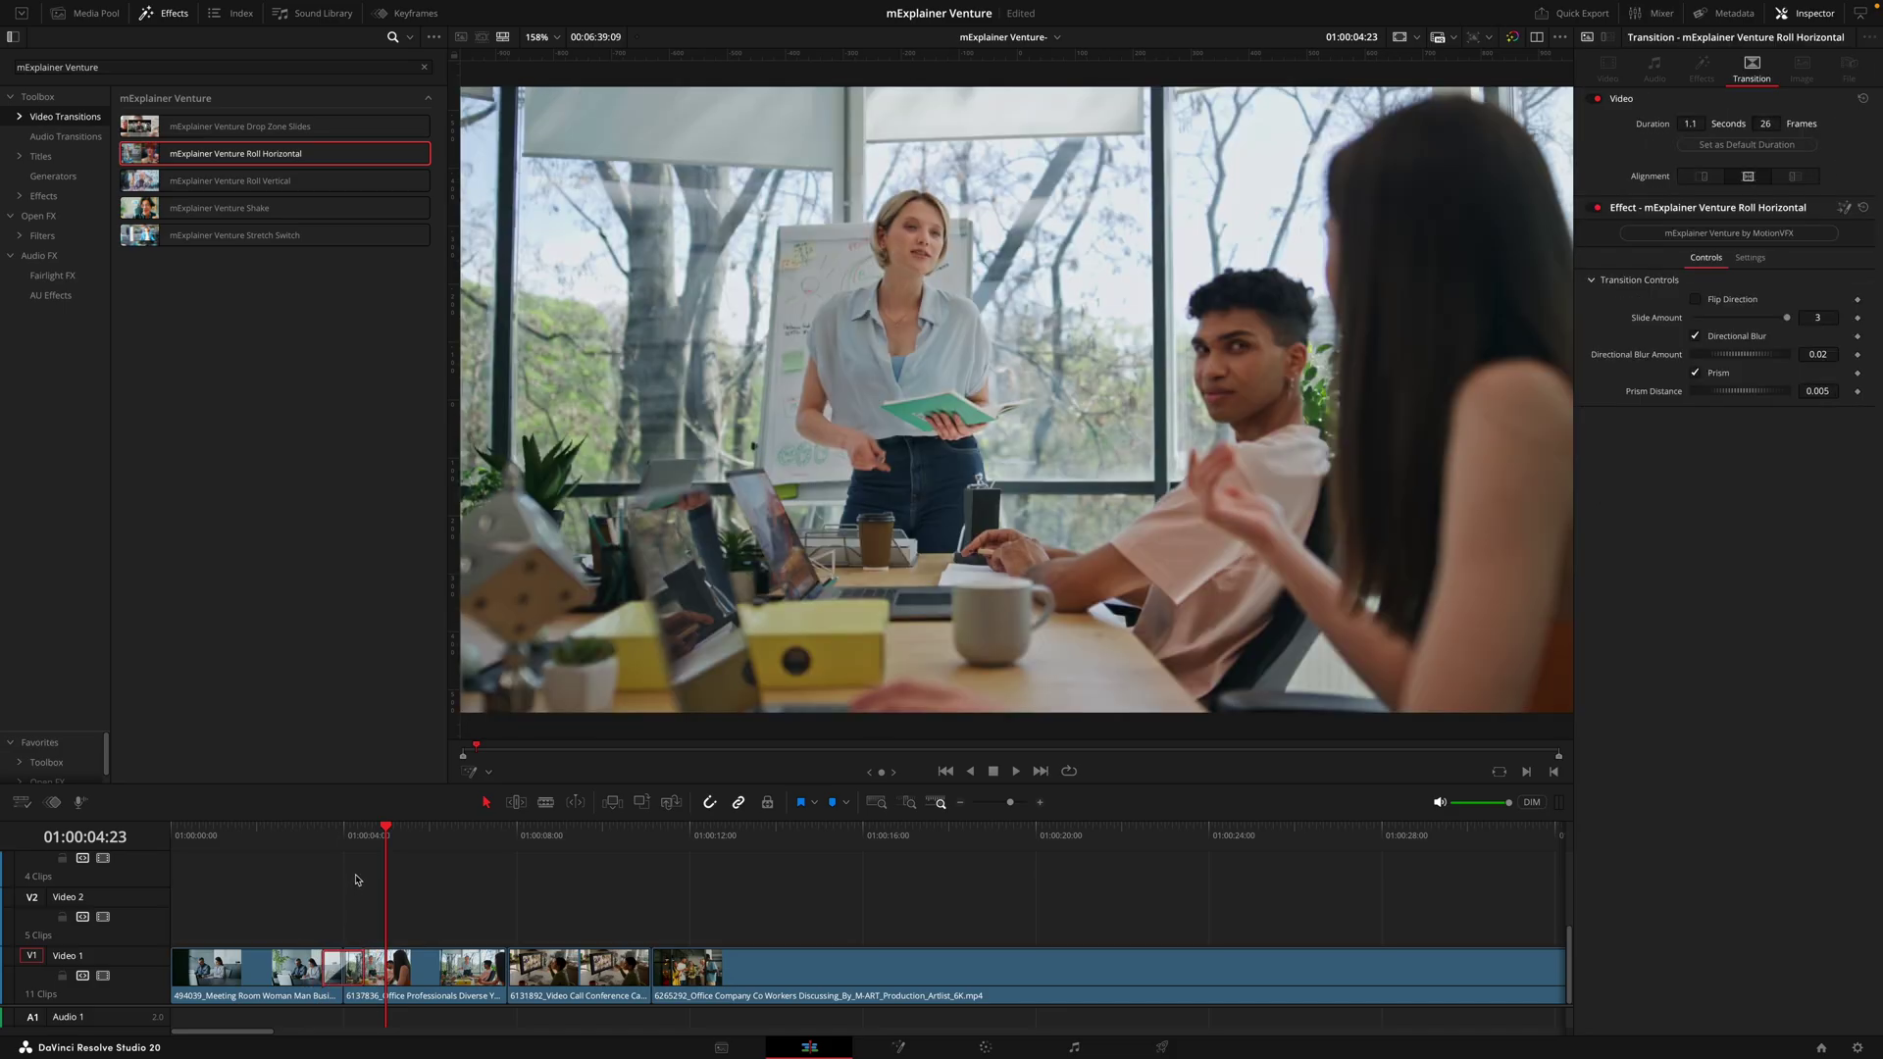
pyautogui.click(345, 840)
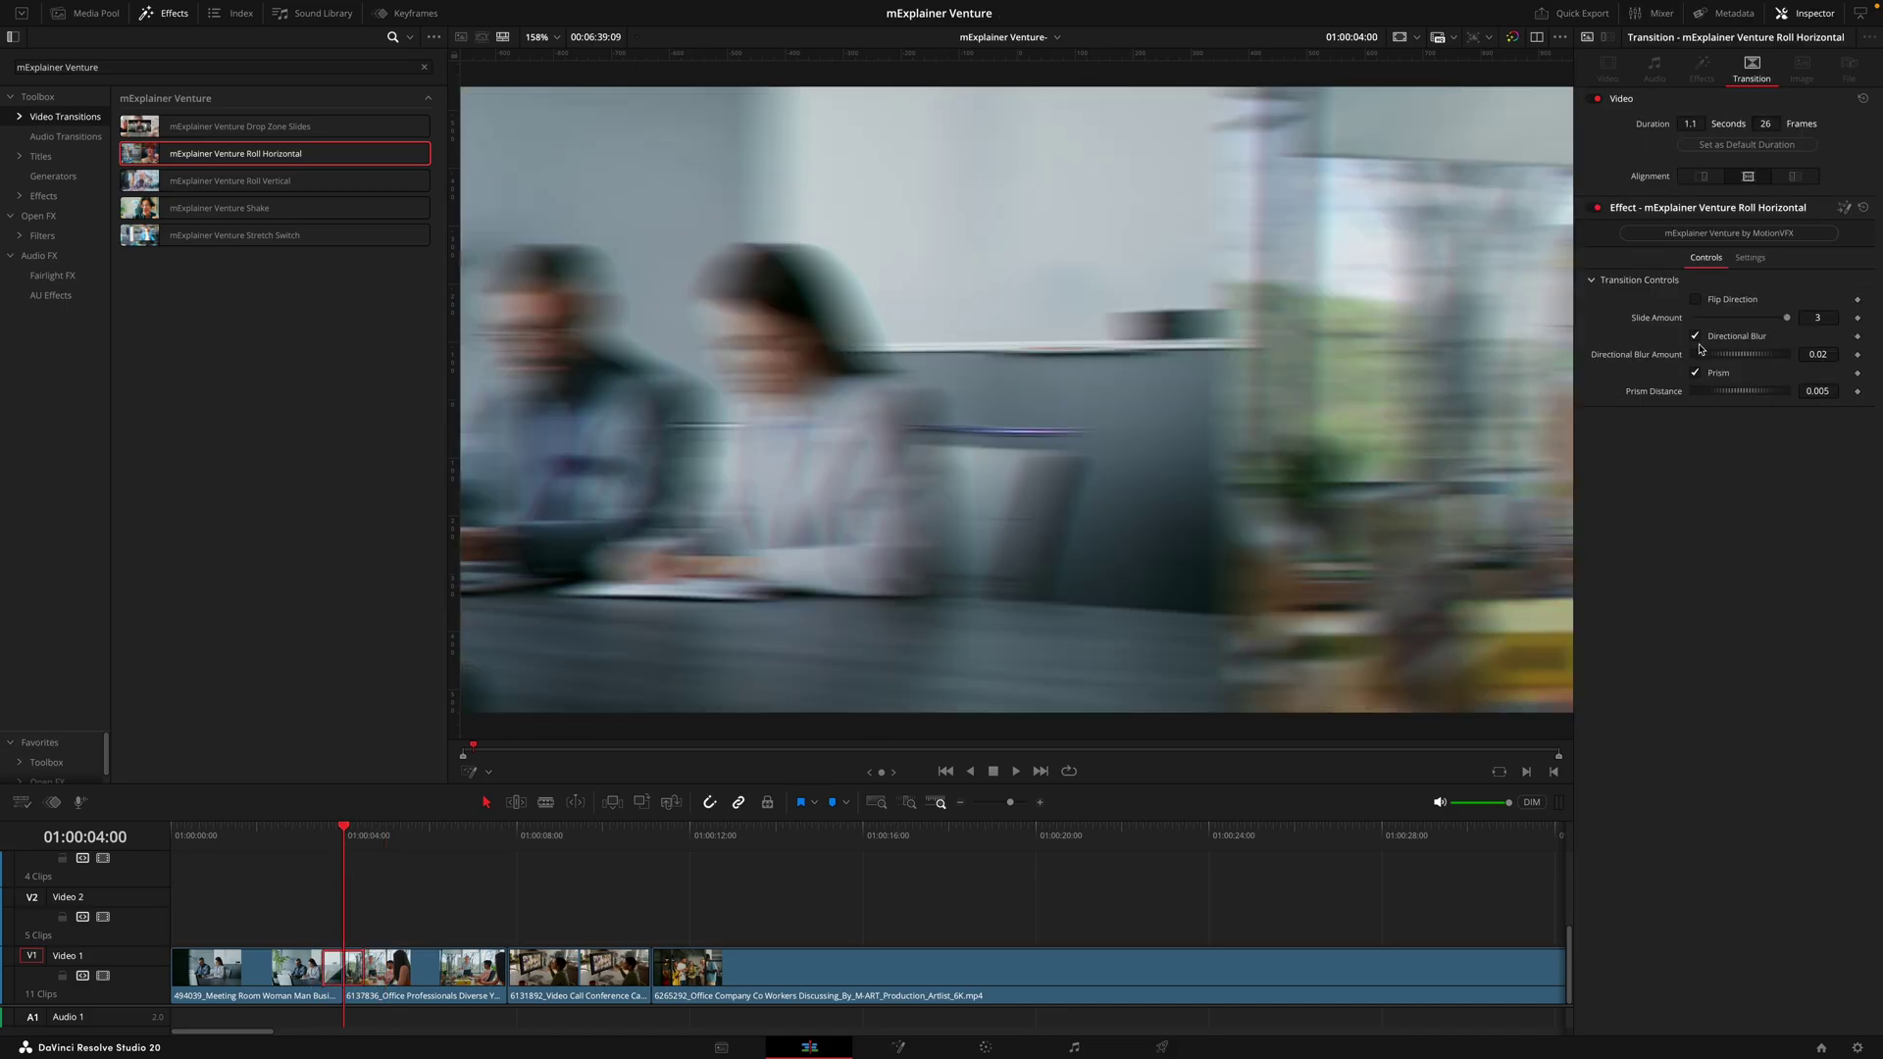